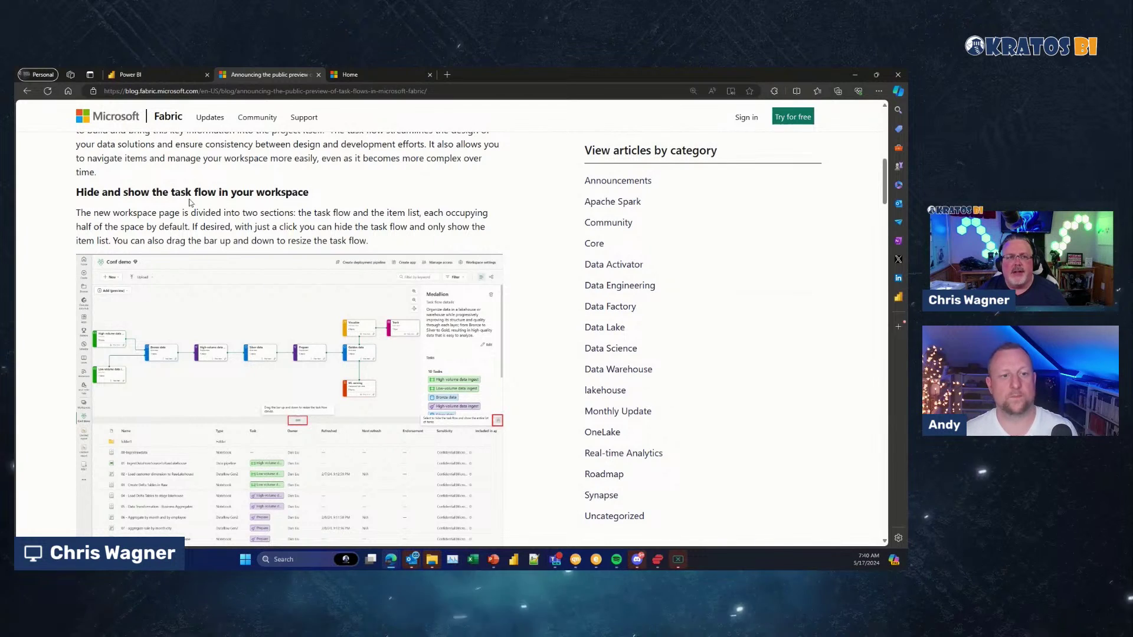
- Switch to Power BI and look through the full list of workspaces, reloading the page to check the list again
{"action": "left_click", "coordinate": [158, 76]}
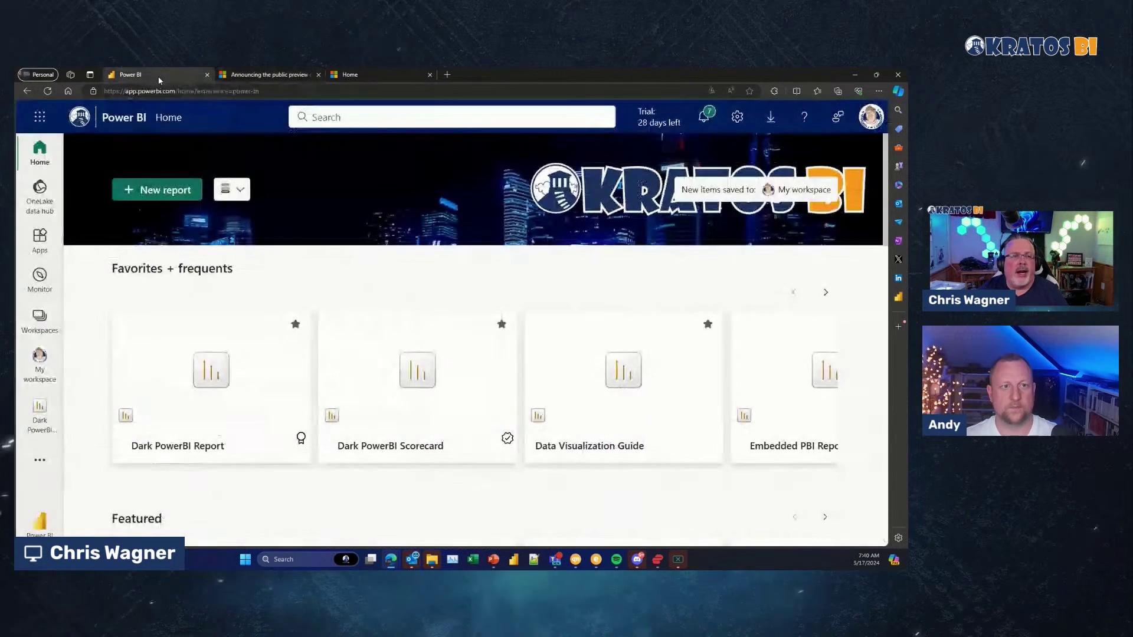
{"action": "left_click", "coordinate": [46, 332]}
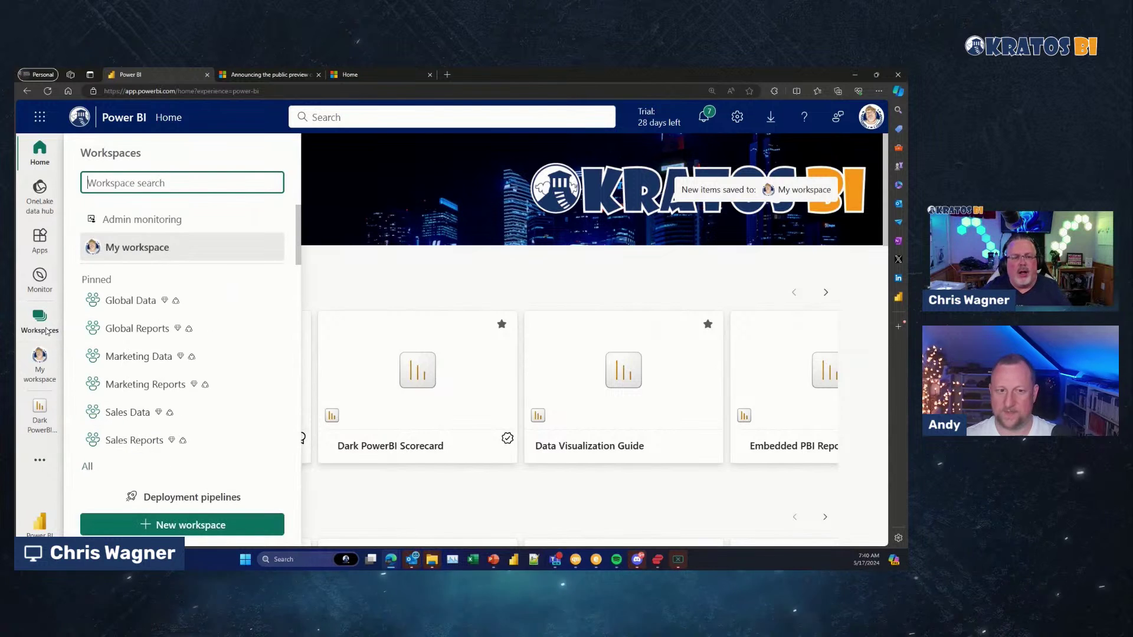
{"action": "scroll", "coordinate": [143, 348], "scroll_direction": "down", "scroll_amount": 10}
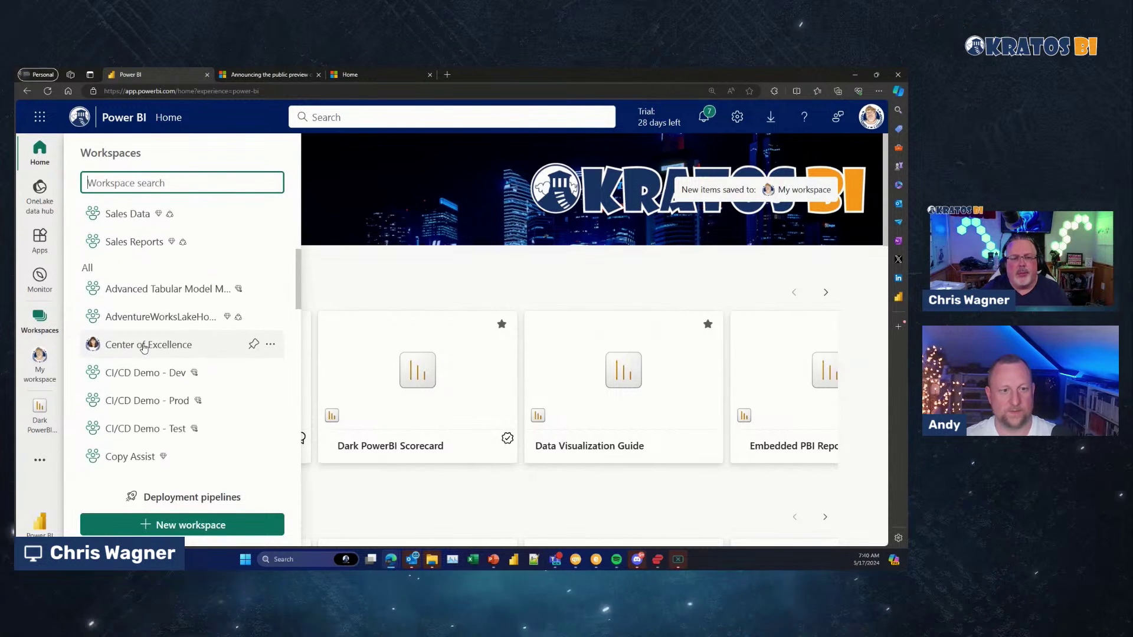
{"action": "scroll", "coordinate": [144, 349], "scroll_direction": "down", "scroll_amount": 6}
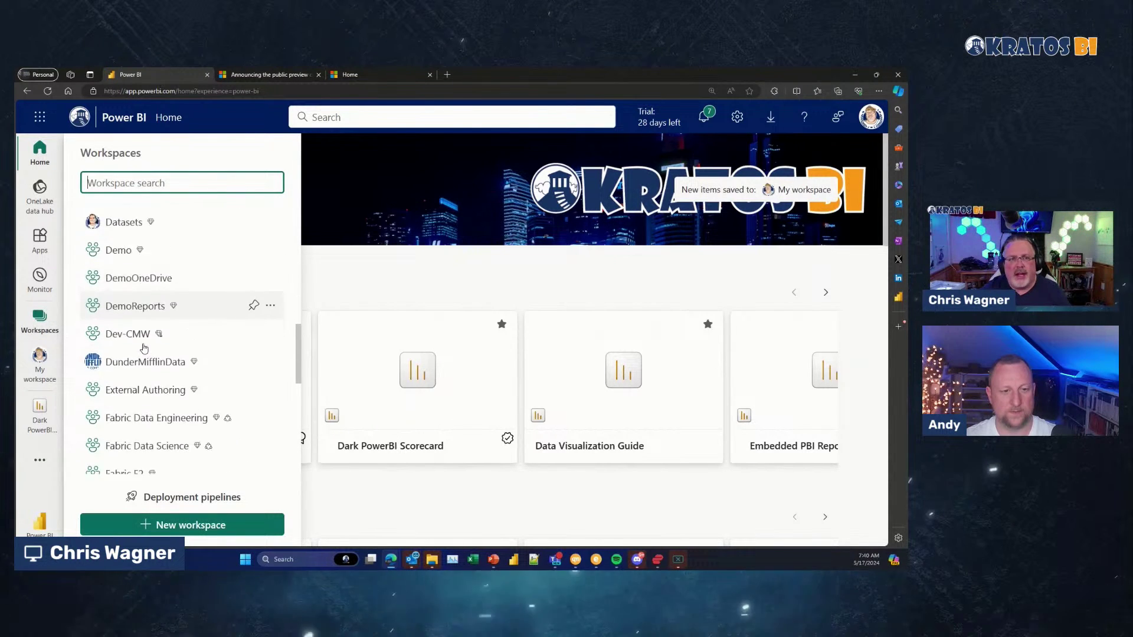
{"action": "scroll", "coordinate": [144, 348], "scroll_direction": "down", "scroll_amount": 8}
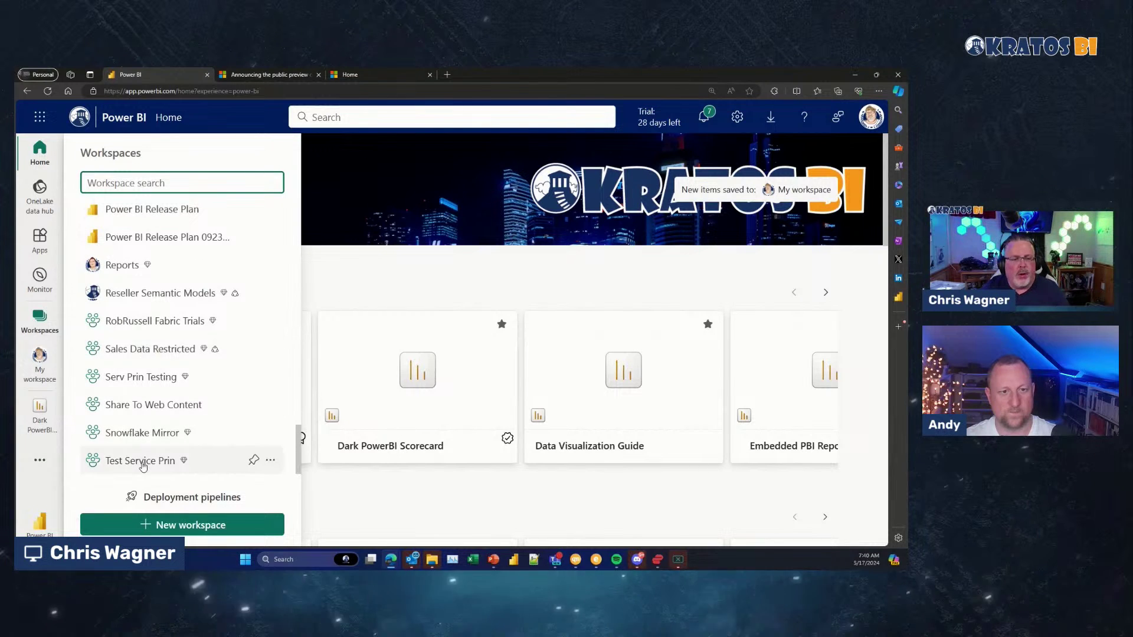
{"action": "scroll", "coordinate": [141, 457], "scroll_direction": "up", "scroll_amount": 3}
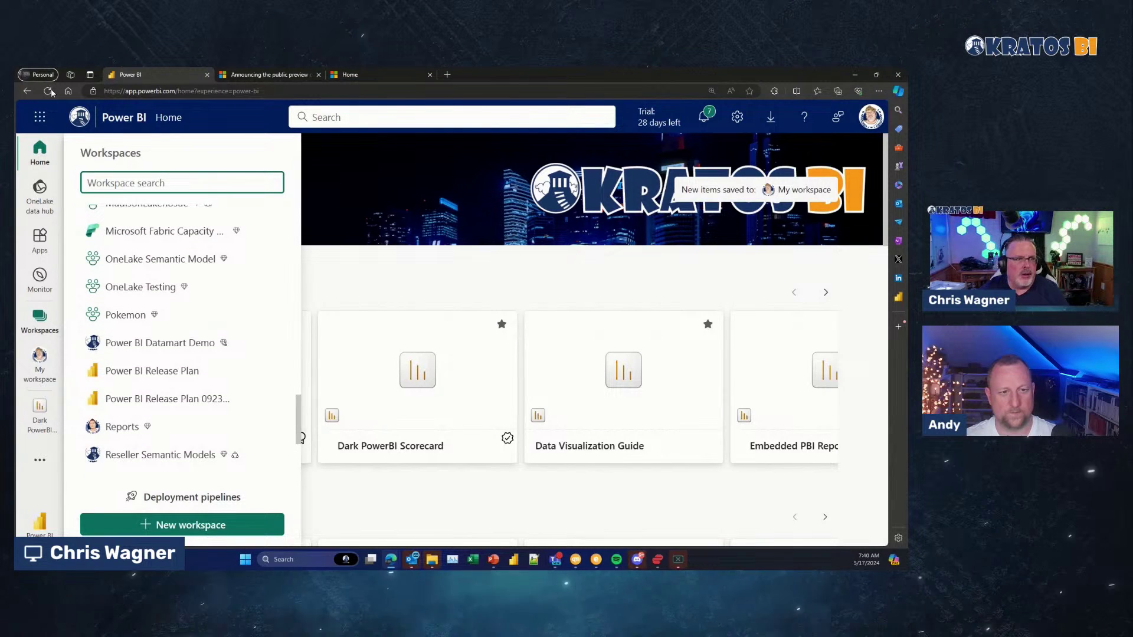
{"action": "left_click", "coordinate": [49, 92]}
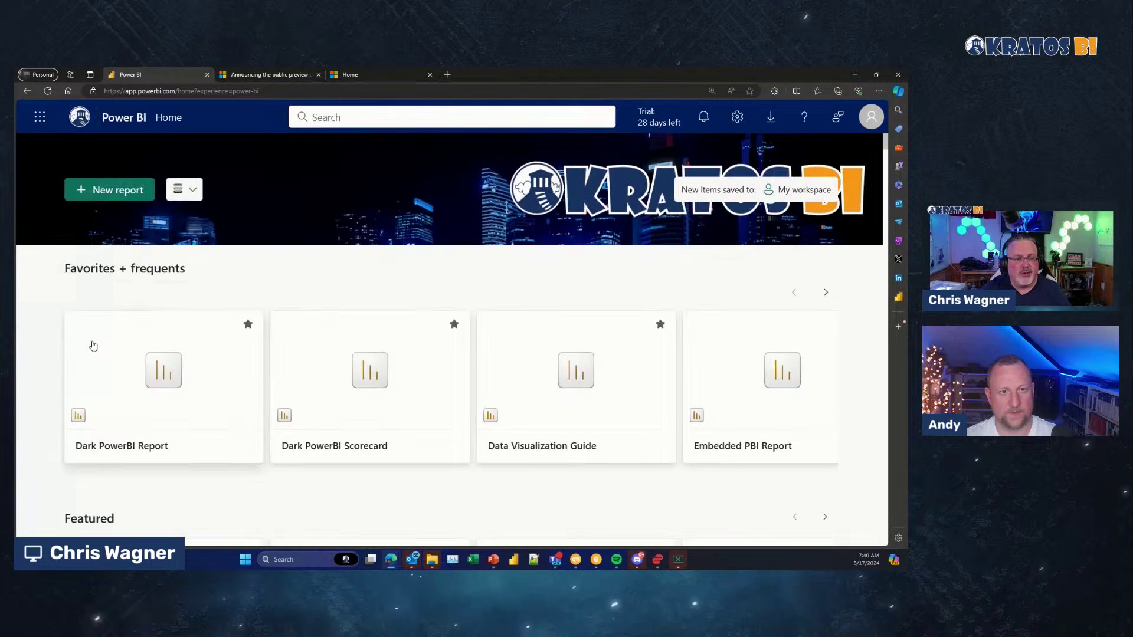
{"action": "left_click", "coordinate": [40, 318]}
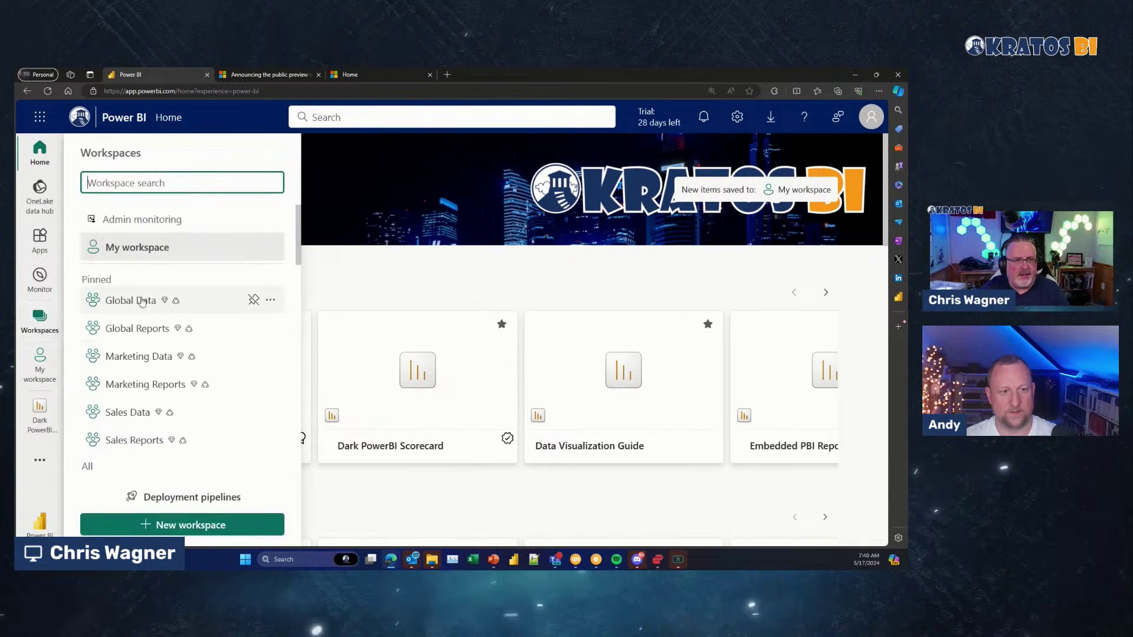
{"action": "scroll", "coordinate": [141, 302], "scroll_direction": "down", "scroll_amount": 10}
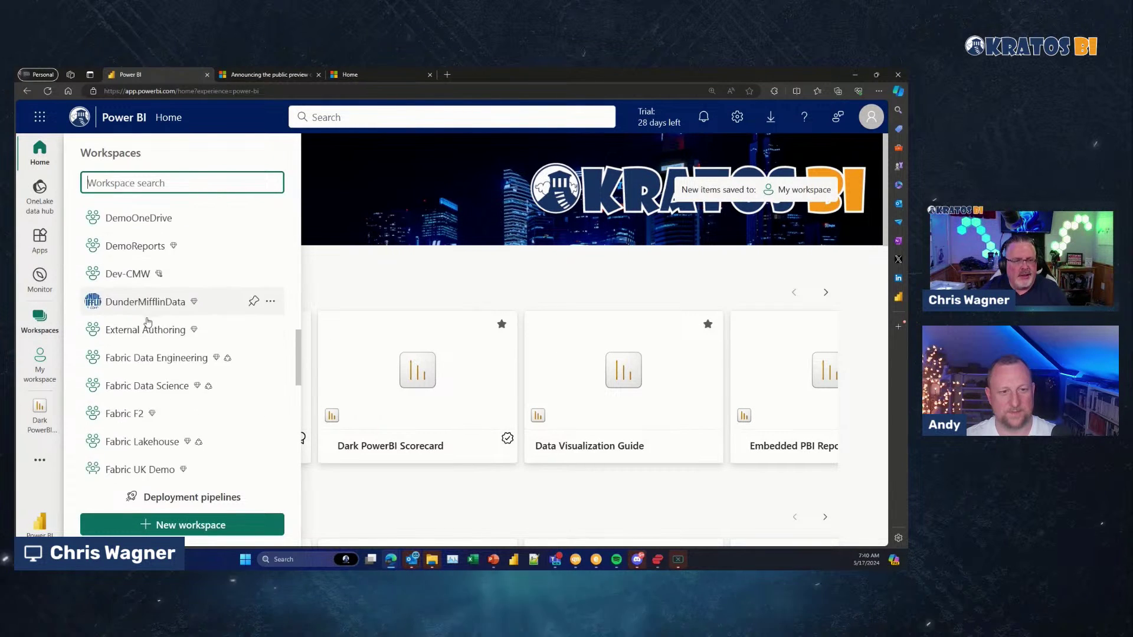
{"action": "scroll", "coordinate": [147, 321], "scroll_direction": "down", "scroll_amount": 8}
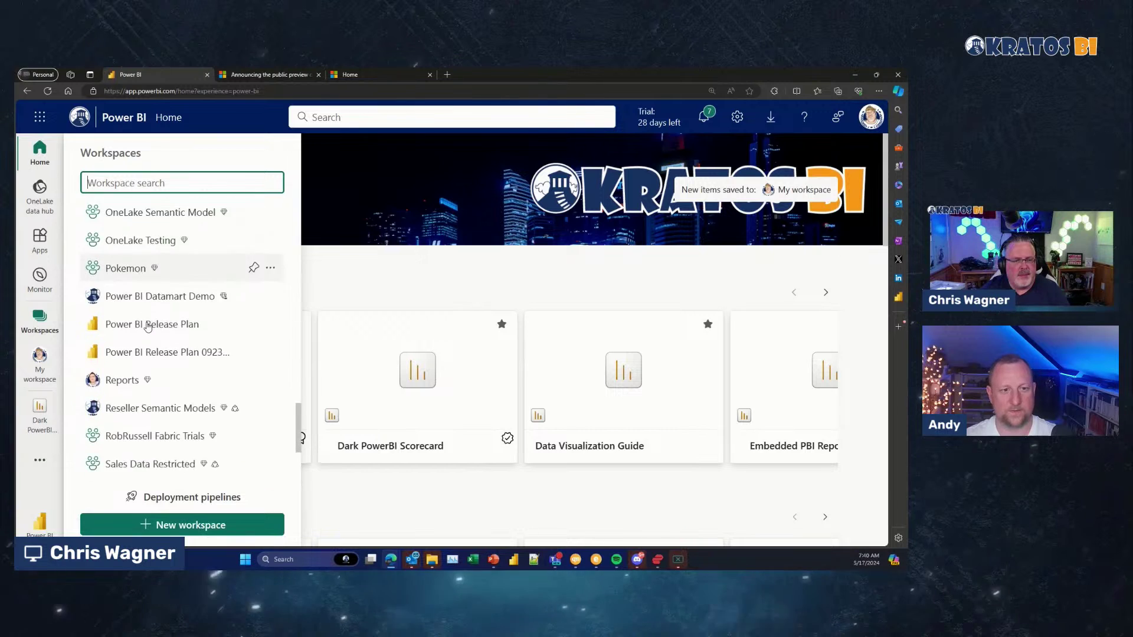
{"action": "scroll", "coordinate": [147, 328], "scroll_direction": "down", "scroll_amount": 4}
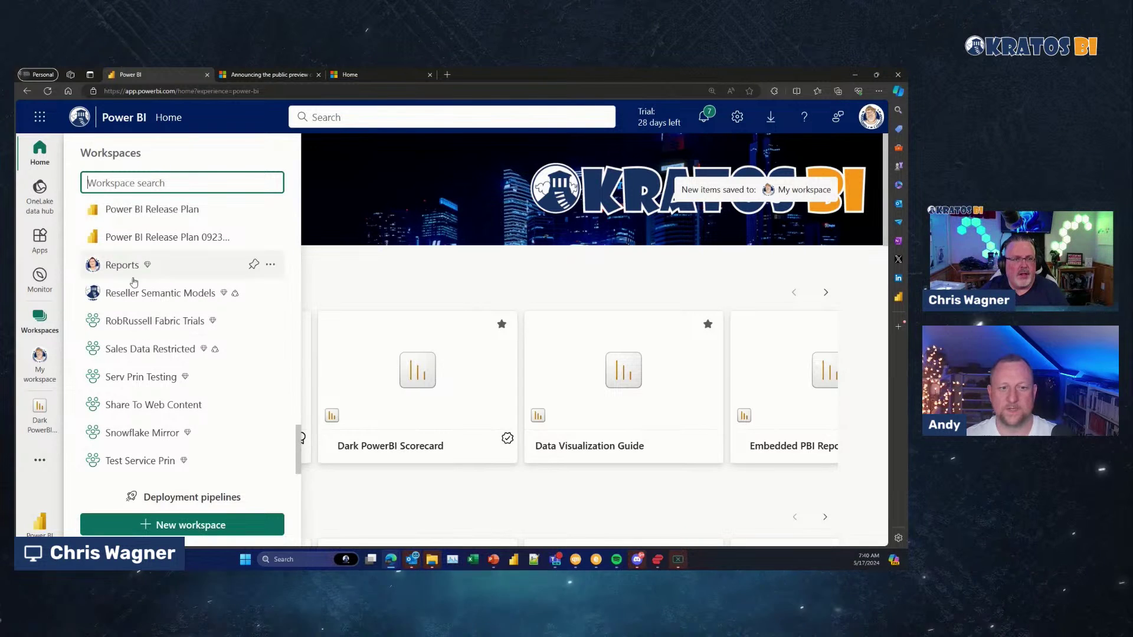
- Create a new workspace named Task Flow Testing
{"action": "left_click", "coordinate": [183, 524]}
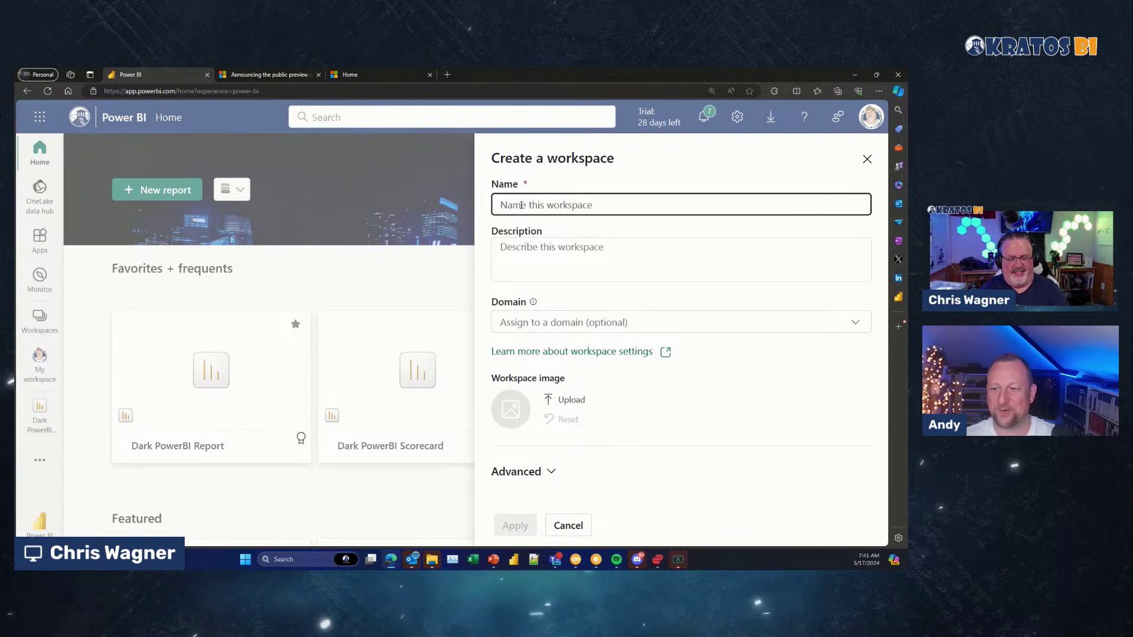
{"action": "type", "text": "T"}
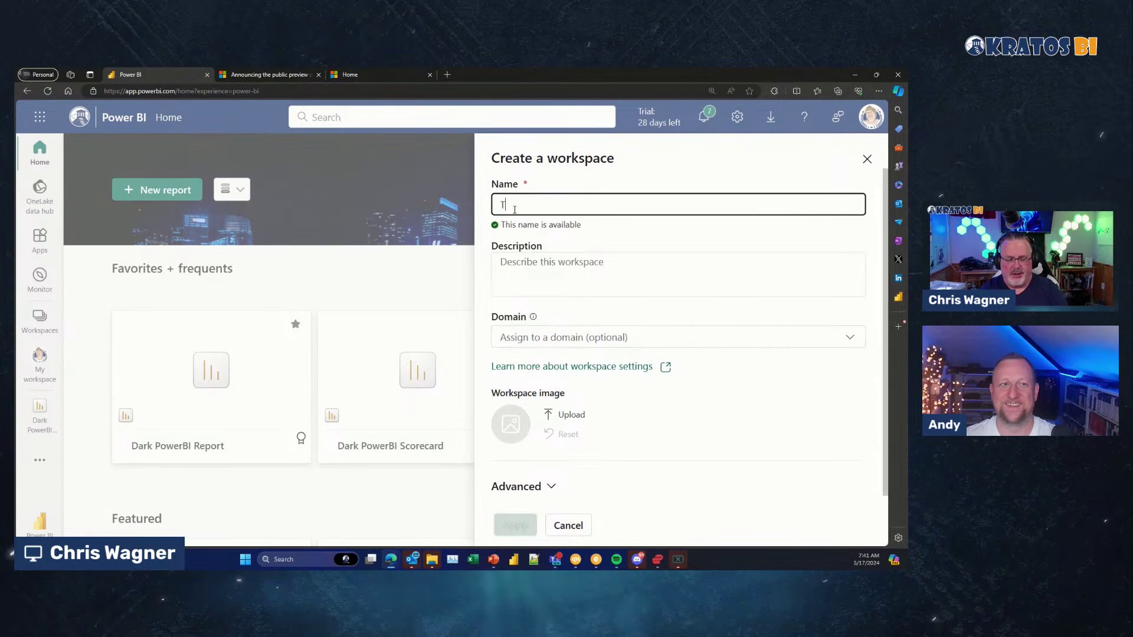
{"action": "type", "text": "ask Flow Testing"}
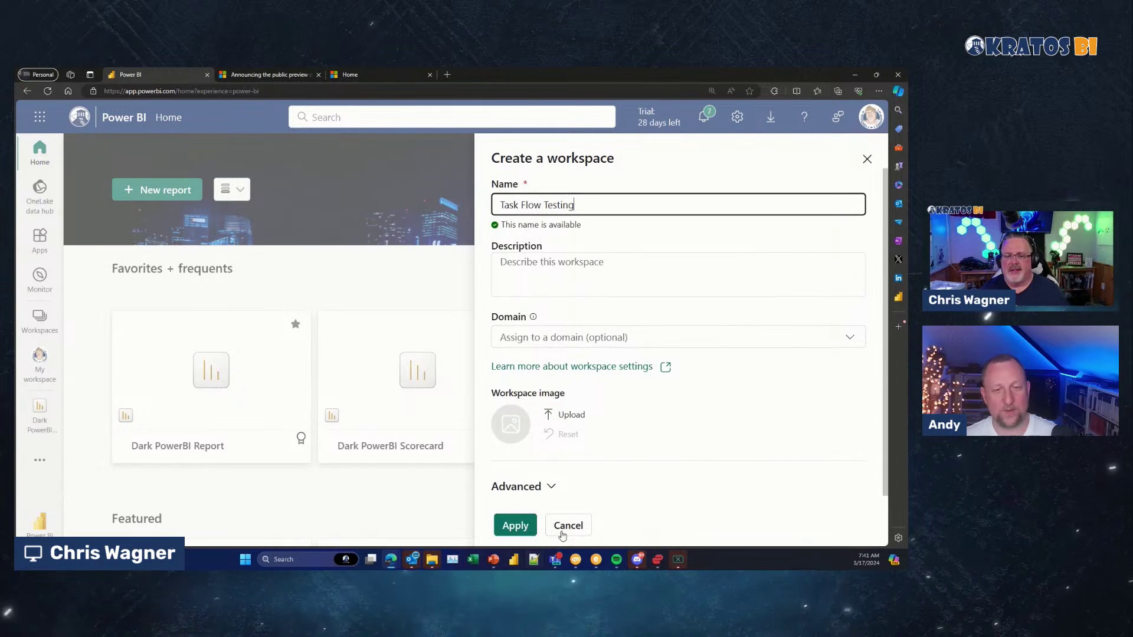
{"action": "scroll", "coordinate": [554, 457], "scroll_direction": "down", "scroll_amount": 1}
{"action": "left_click", "coordinate": [553, 461]}
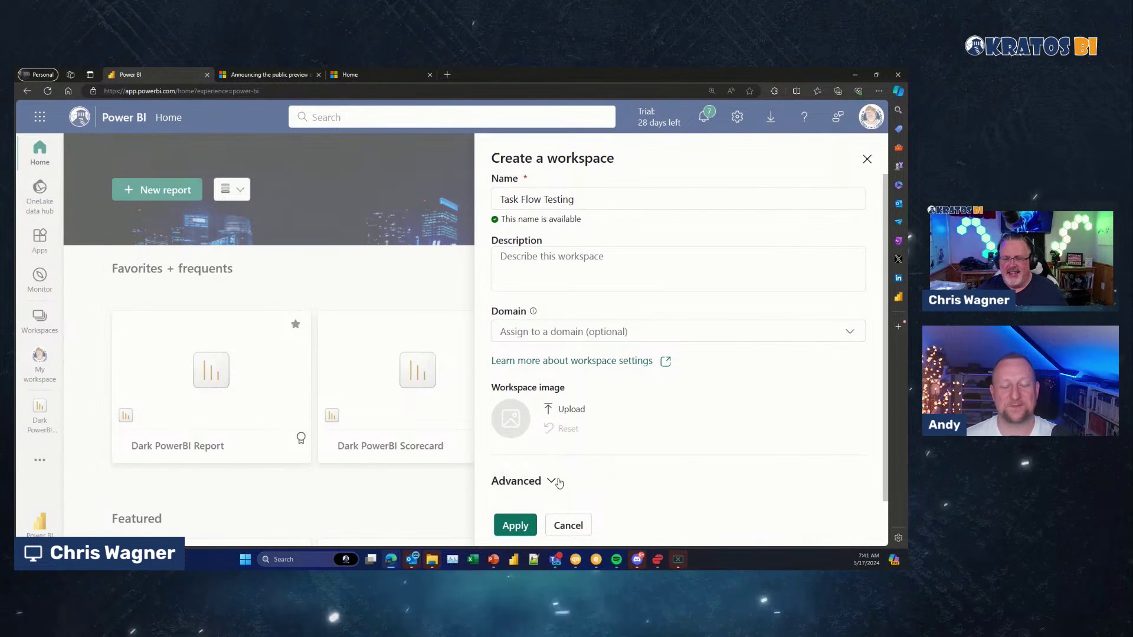
{"action": "left_click", "coordinate": [526, 526]}
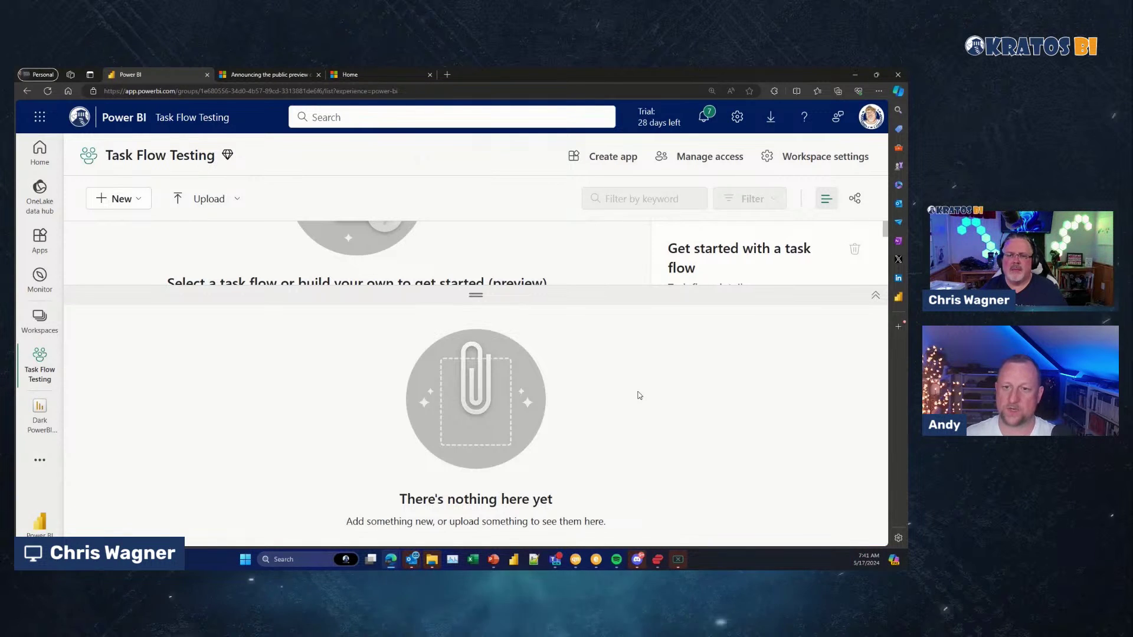
- Enlarge the task flow area above the item list until its details and Edit option fit, trying out hiding and showing it
{"action": "left_click_drag", "start_coordinate": [475, 297], "coordinate": [476, 472]}
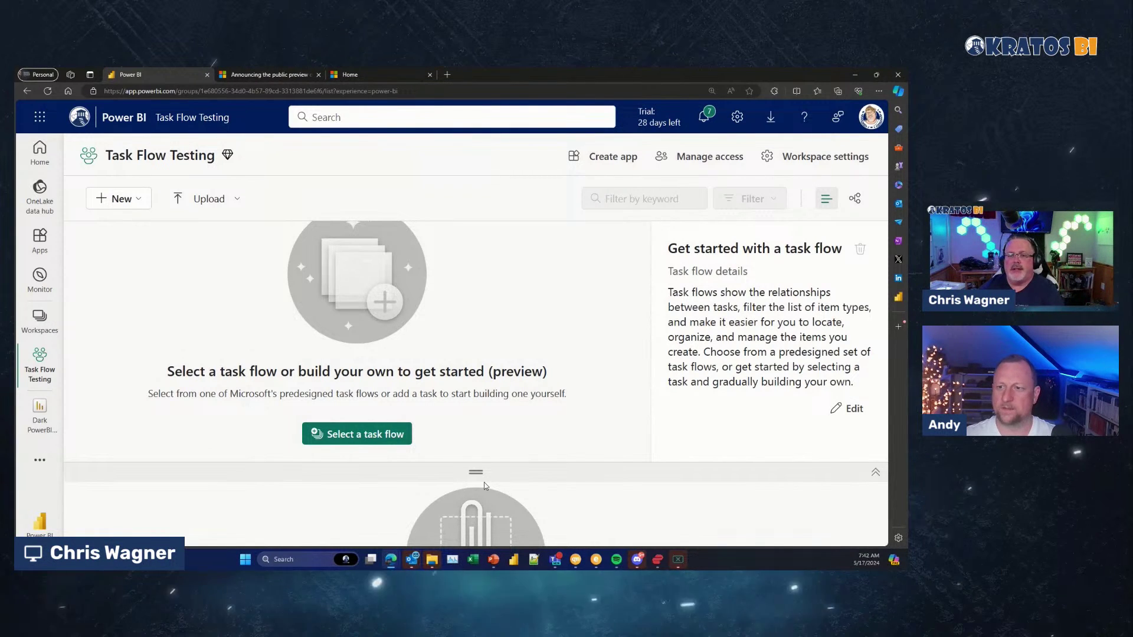
{"action": "left_click_drag", "start_coordinate": [478, 476], "coordinate": [473, 444]}
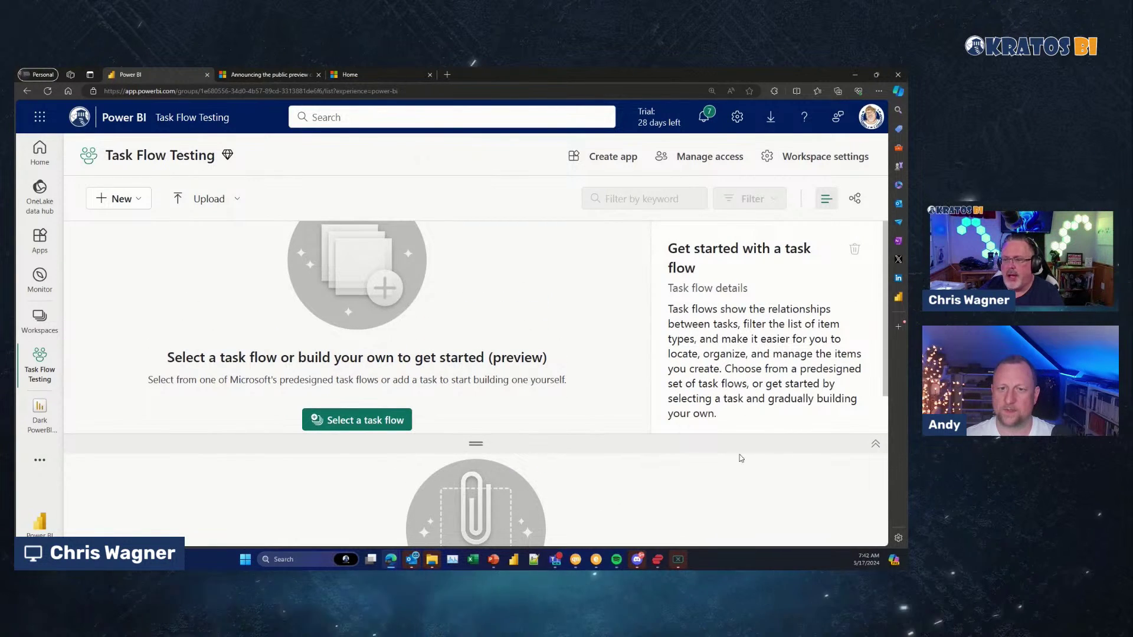
{"action": "left_click", "coordinate": [876, 443]}
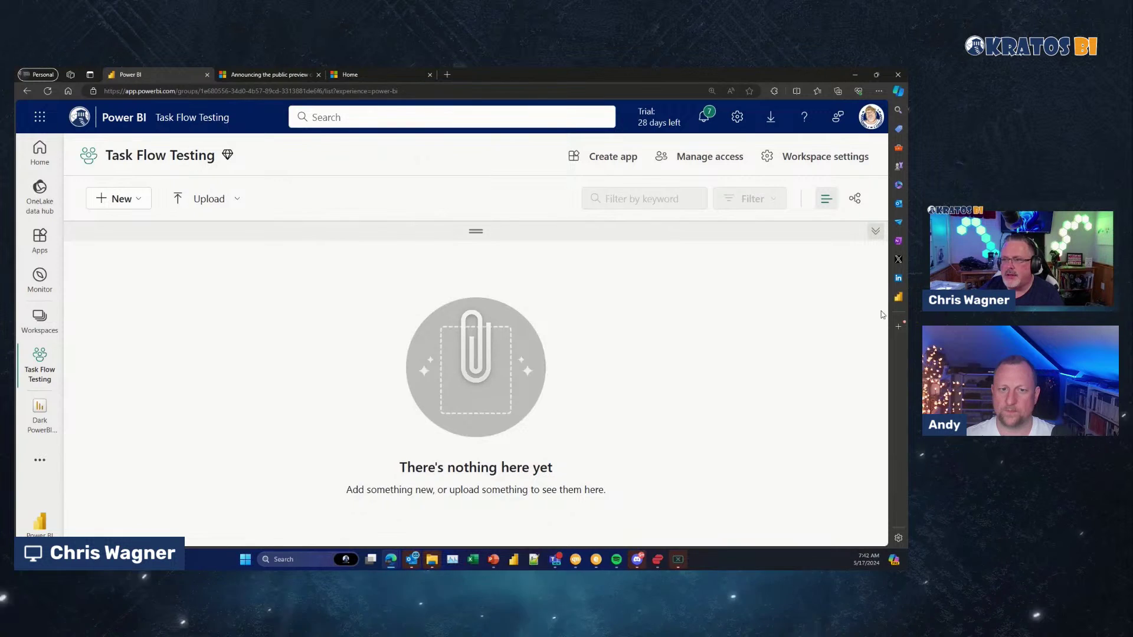
{"action": "left_click", "coordinate": [877, 232]}
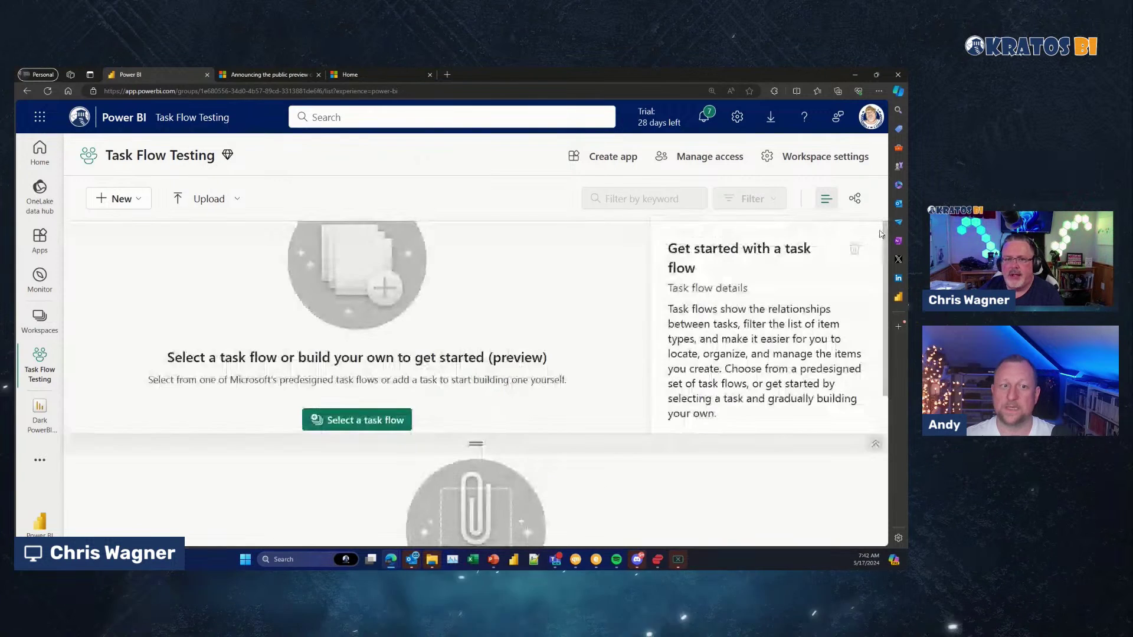
{"action": "left_click", "coordinate": [875, 444]}
{"action": "left_click", "coordinate": [874, 233]}
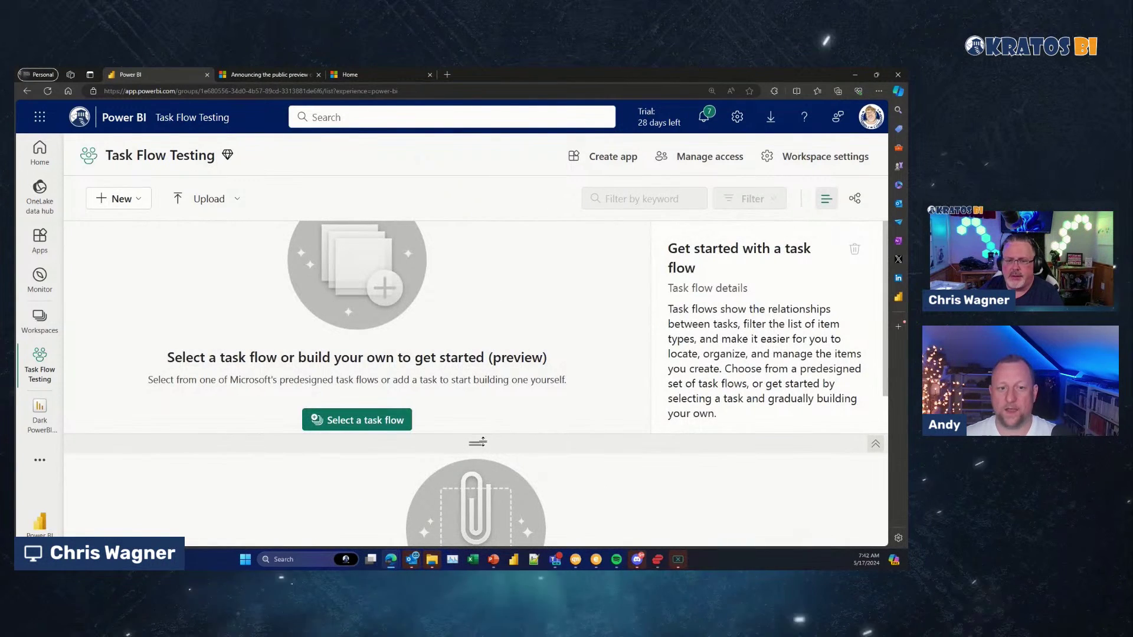
{"action": "left_click_drag", "start_coordinate": [482, 442], "coordinate": [483, 471]}
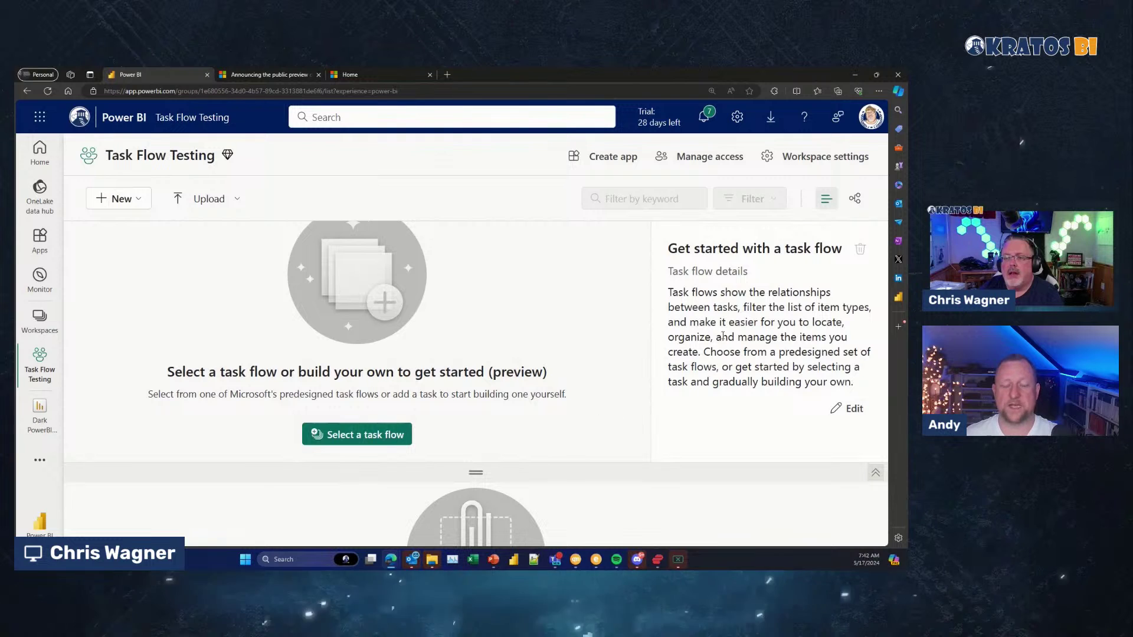
- Hide the task flow area and show it again several times to demonstrate the toggle
{"action": "left_click", "coordinate": [876, 473]}
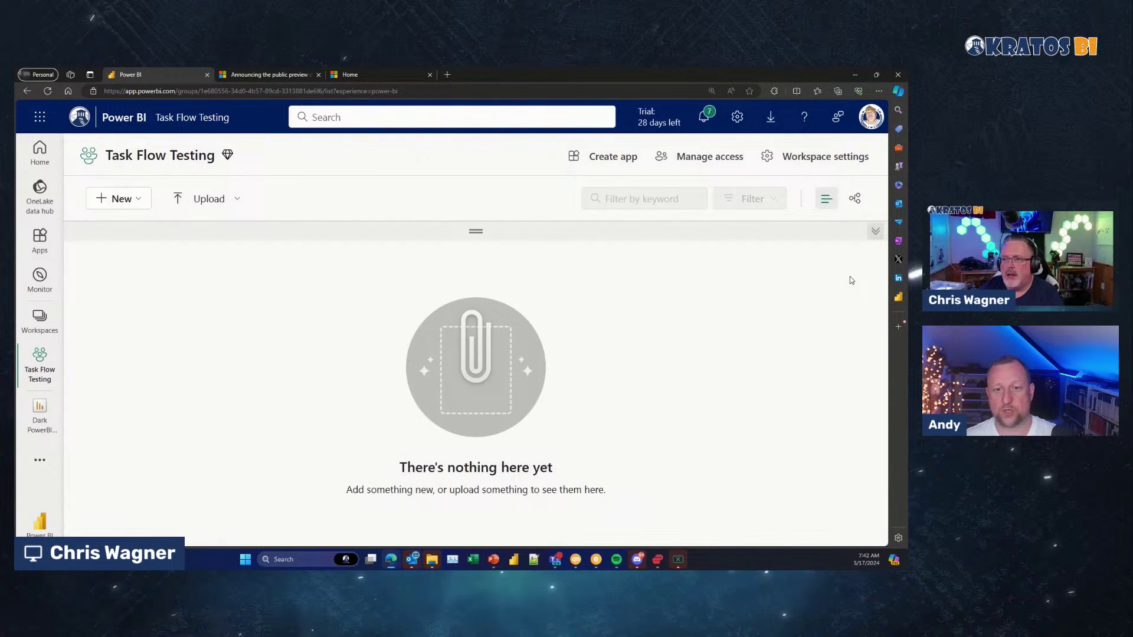
{"action": "left_click", "coordinate": [873, 233]}
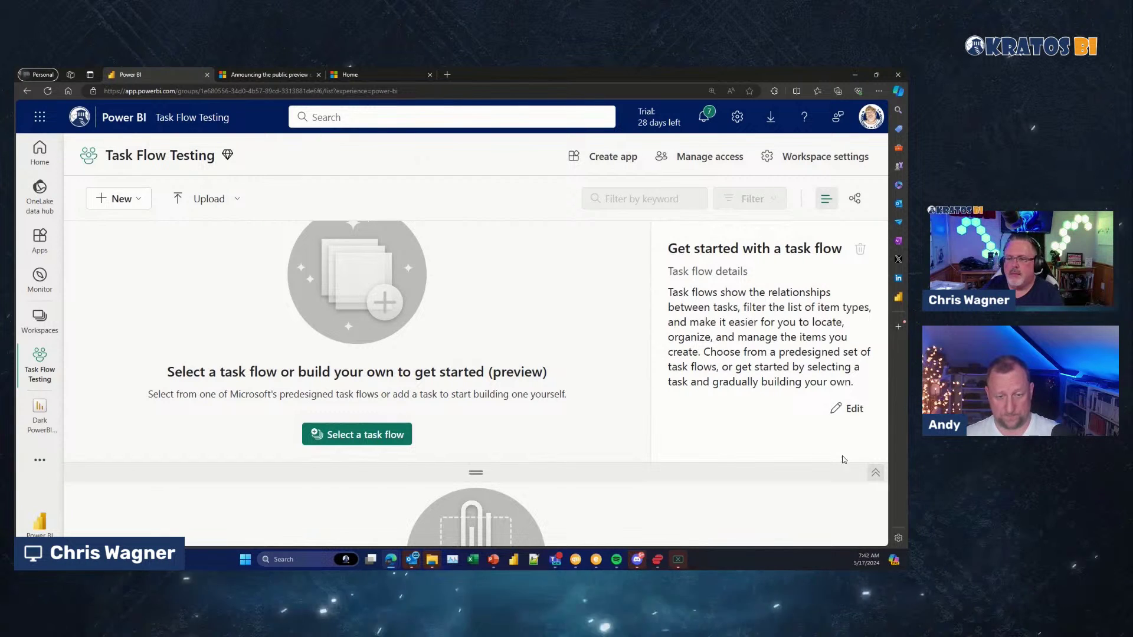
{"action": "left_click", "coordinate": [875, 476]}
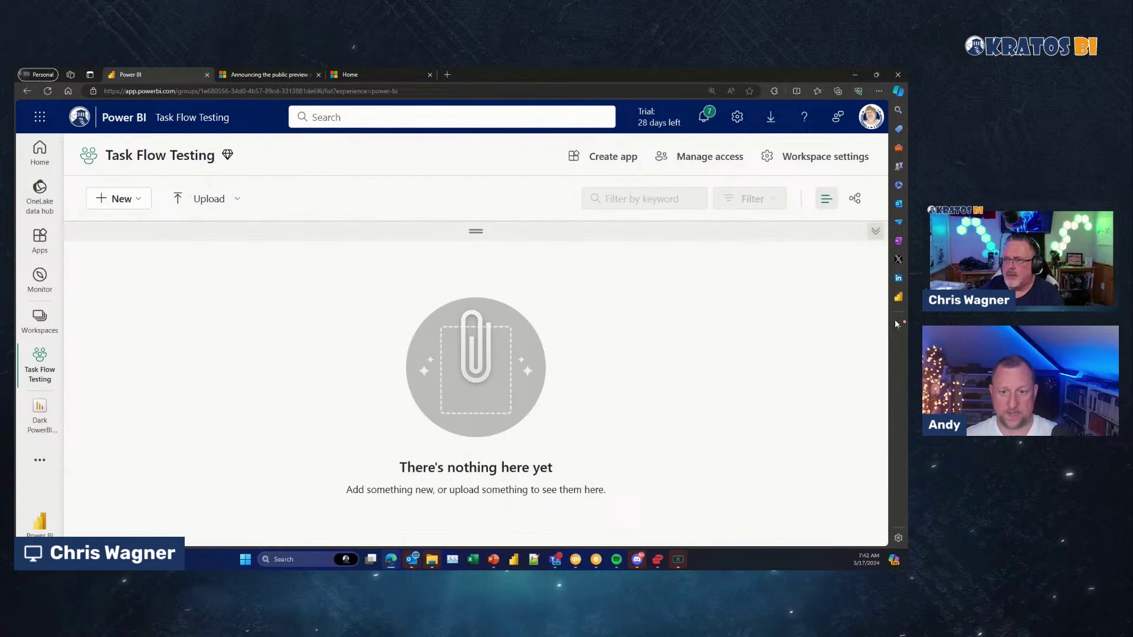
{"action": "left_click", "coordinate": [876, 233]}
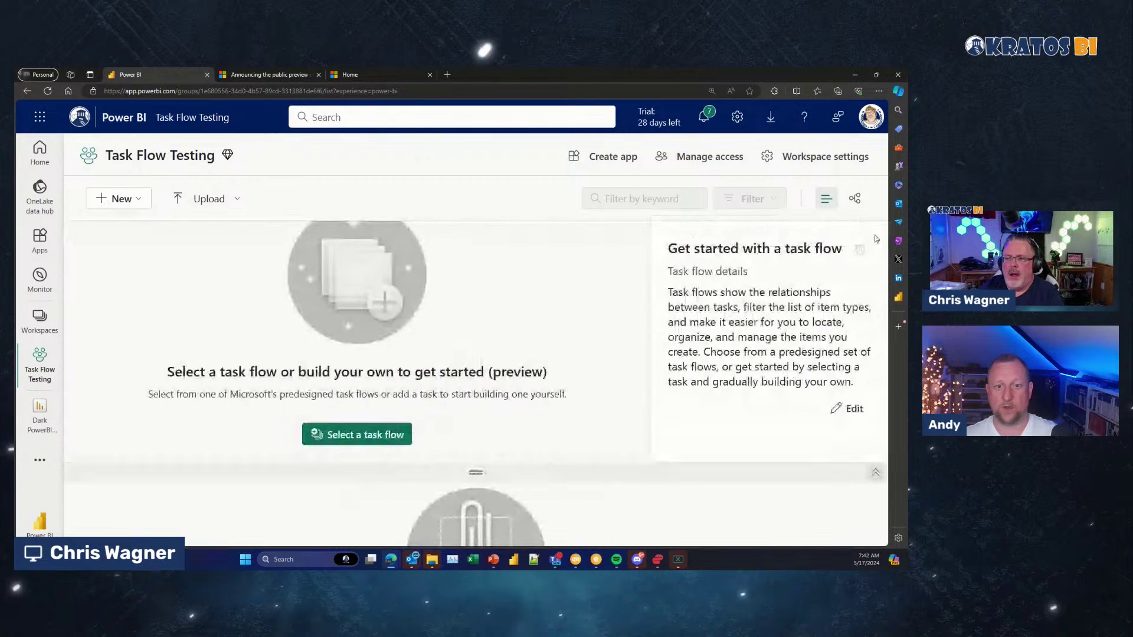
{"action": "left_click", "coordinate": [876, 473]}
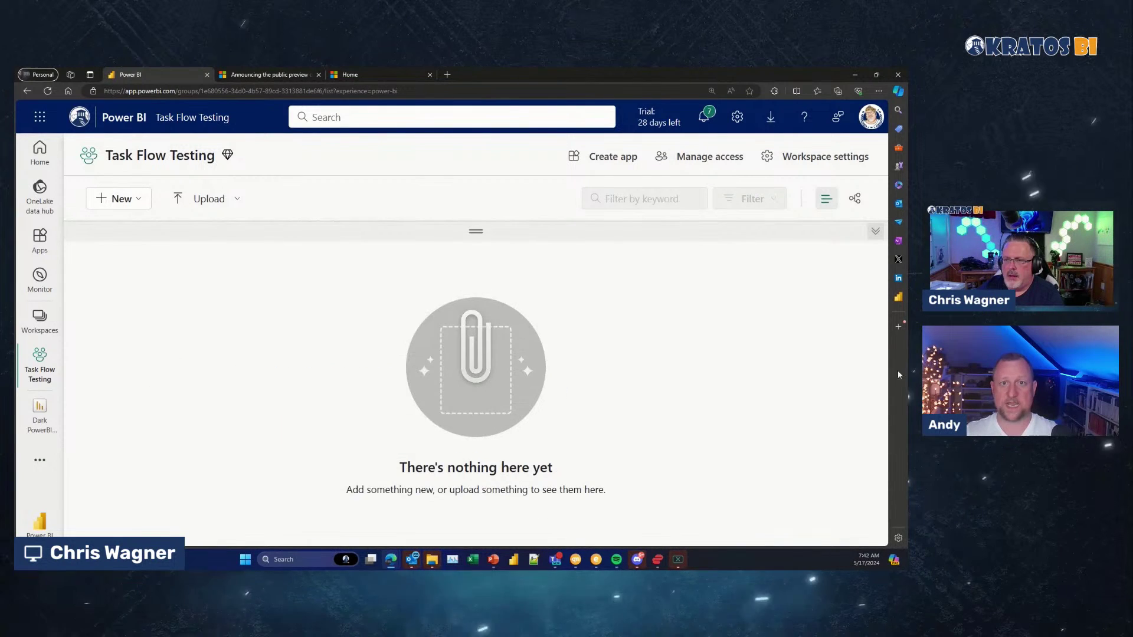
{"action": "left_click", "coordinate": [877, 232]}
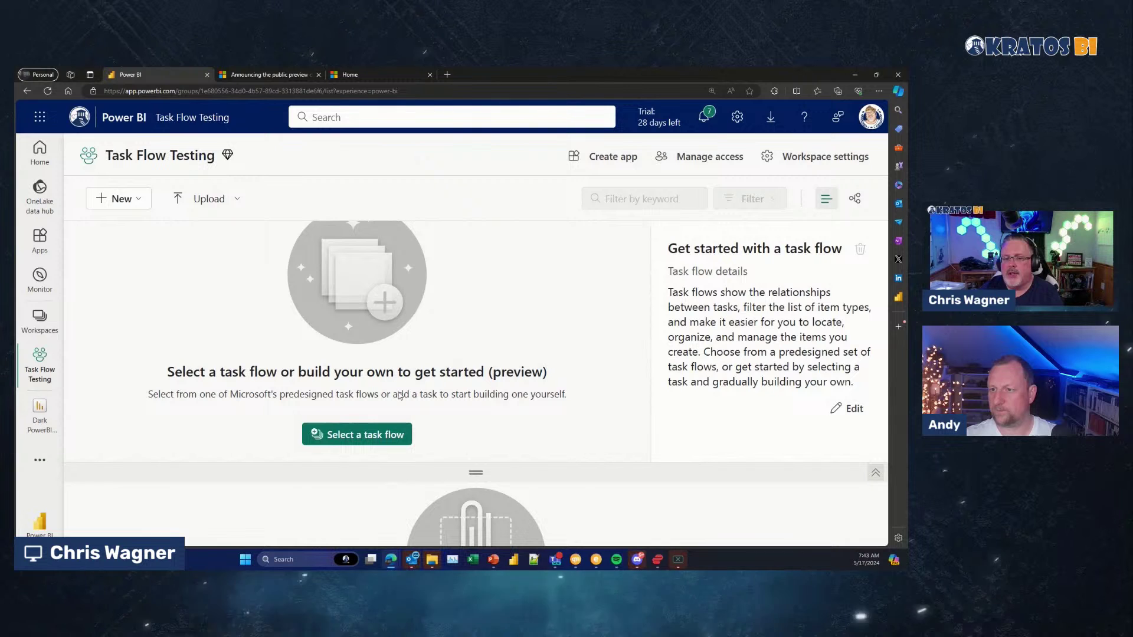
- Edit the task flow details and set the task flow name to Kratos BI Test Task Flow
{"action": "left_click", "coordinate": [852, 408]}
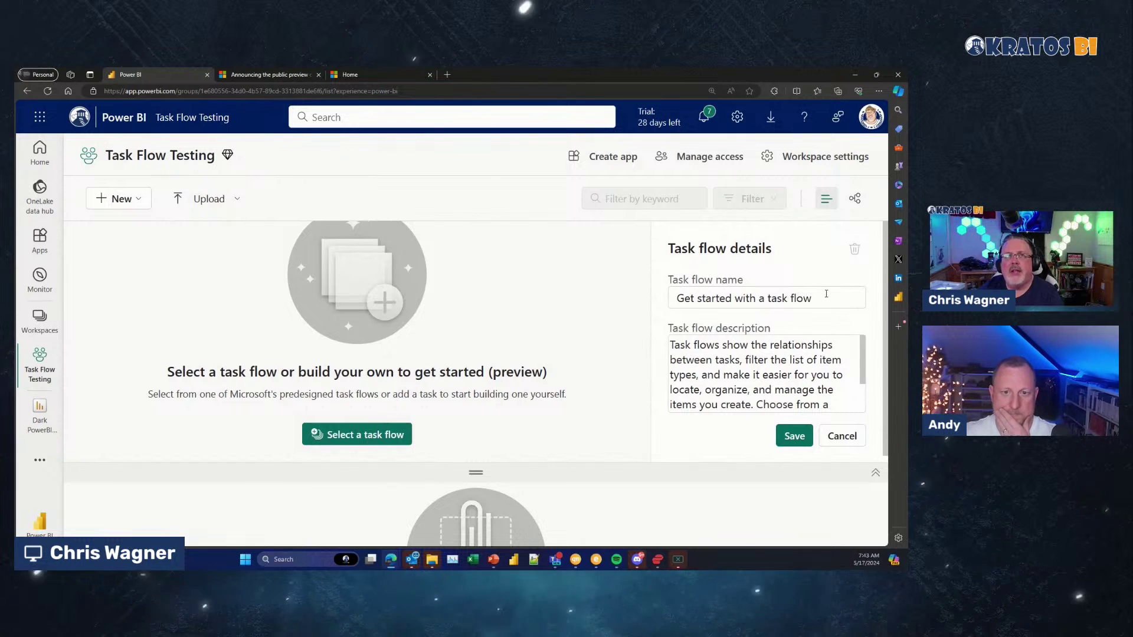
{"action": "left_click_drag", "start_coordinate": [826, 293], "coordinate": [733, 297]}
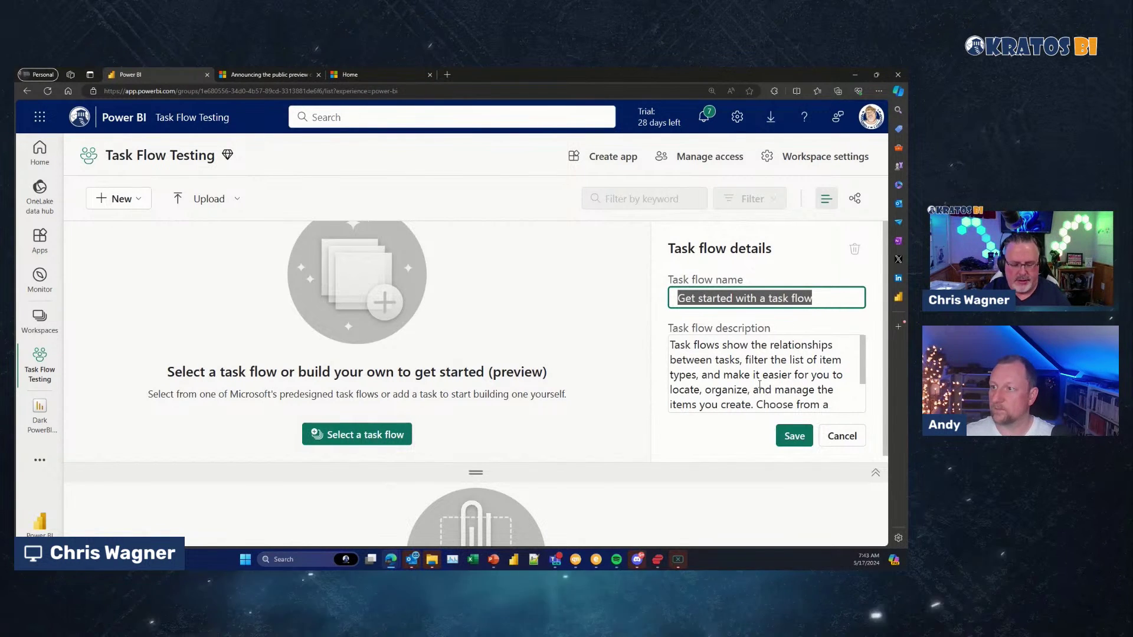
{"action": "type", "text": "Kratos "}
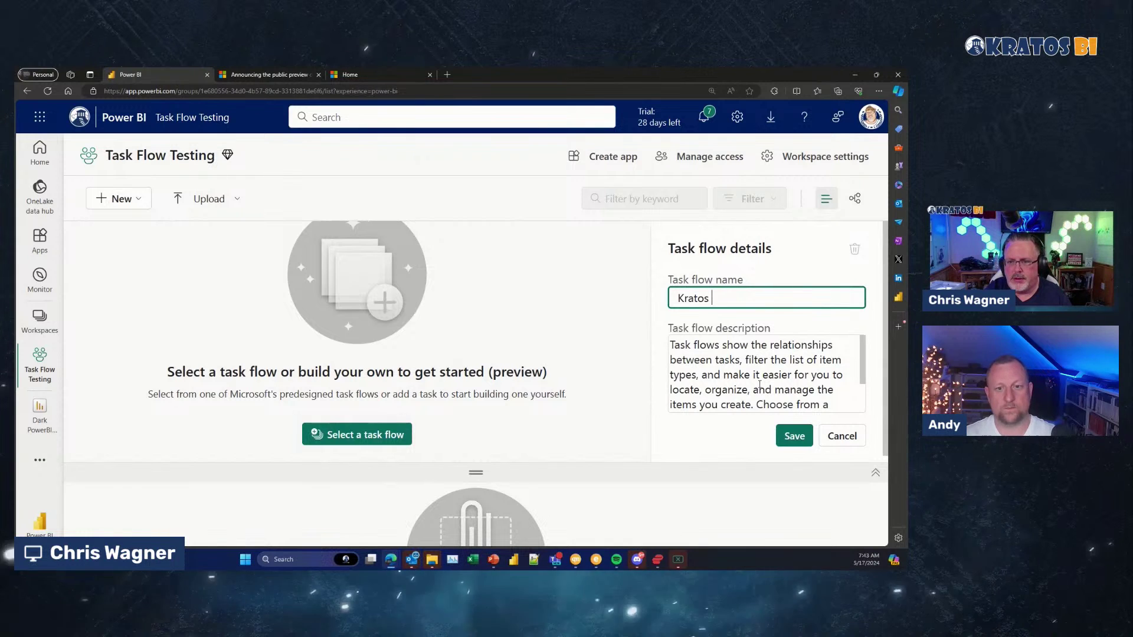
{"action": "type", "text": "BI Test Ta"}
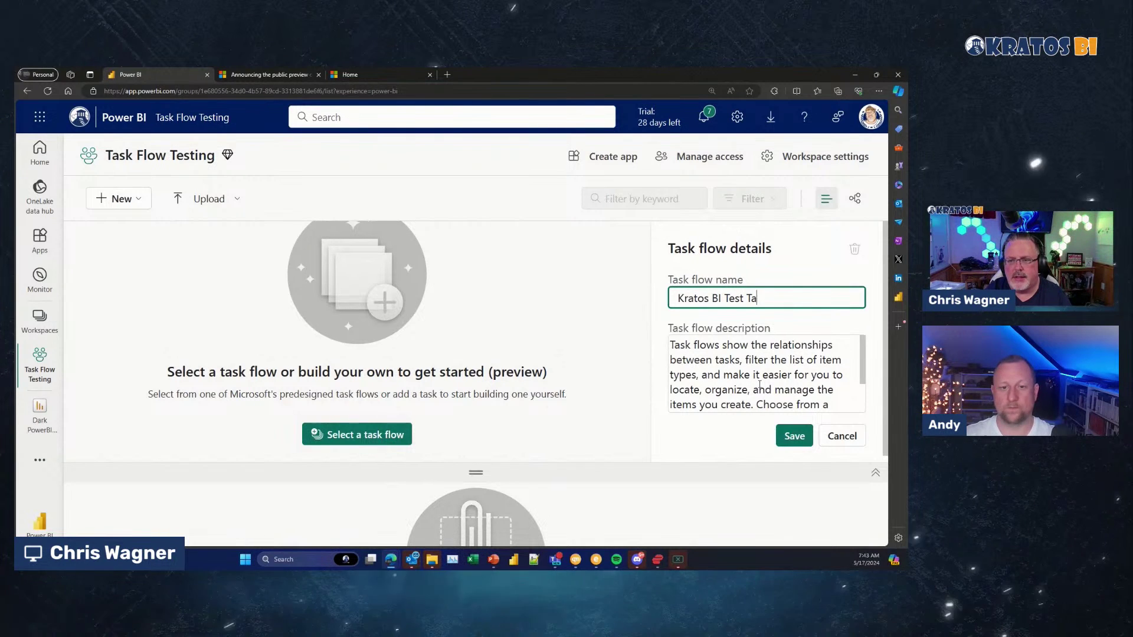
{"action": "type", "text": "sk Flow"}
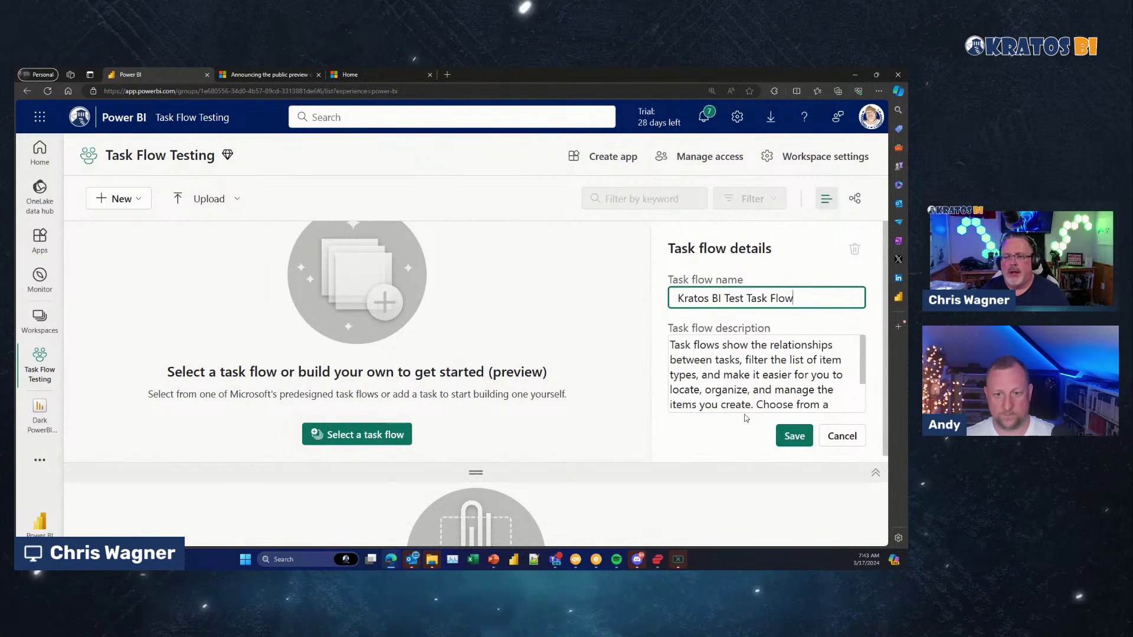
- Replace the default task flow description with "This is a demo" and save the task flow details
{"action": "left_click_drag", "start_coordinate": [672, 345], "coordinate": [832, 407]}
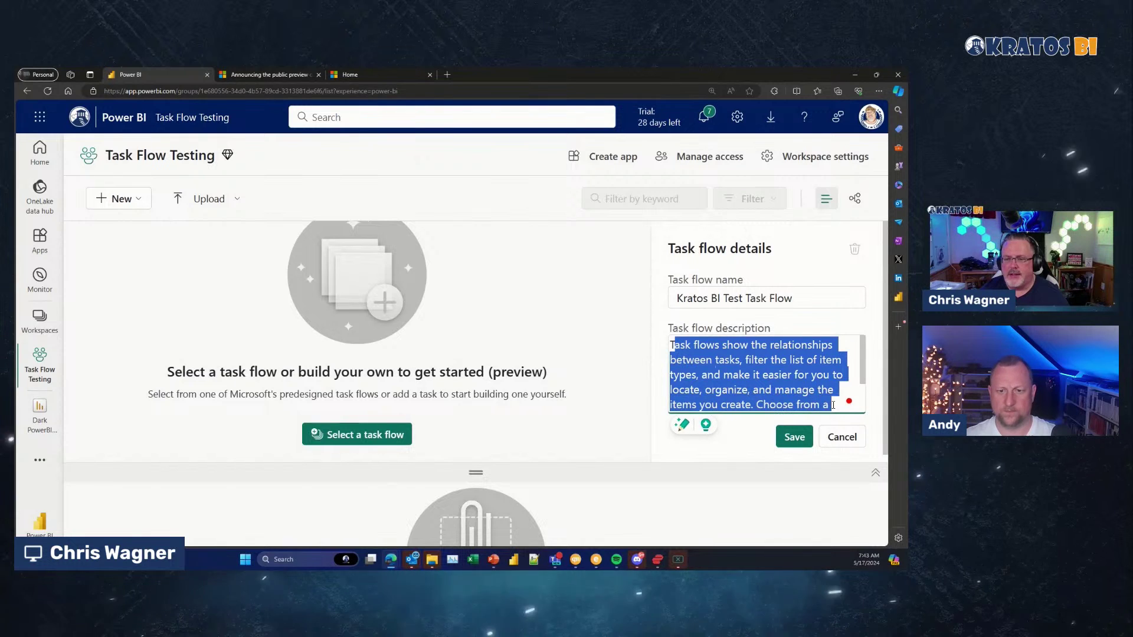
{"action": "key", "text": "BackSpace"}
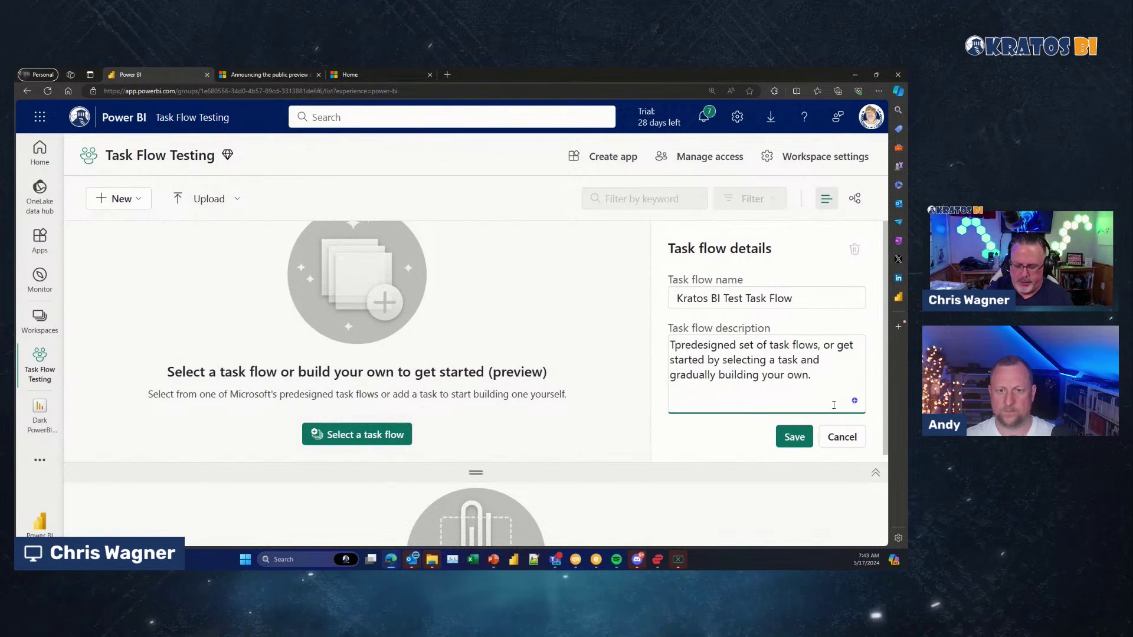
{"action": "left_click", "coordinate": [834, 405], "text": "shift"}
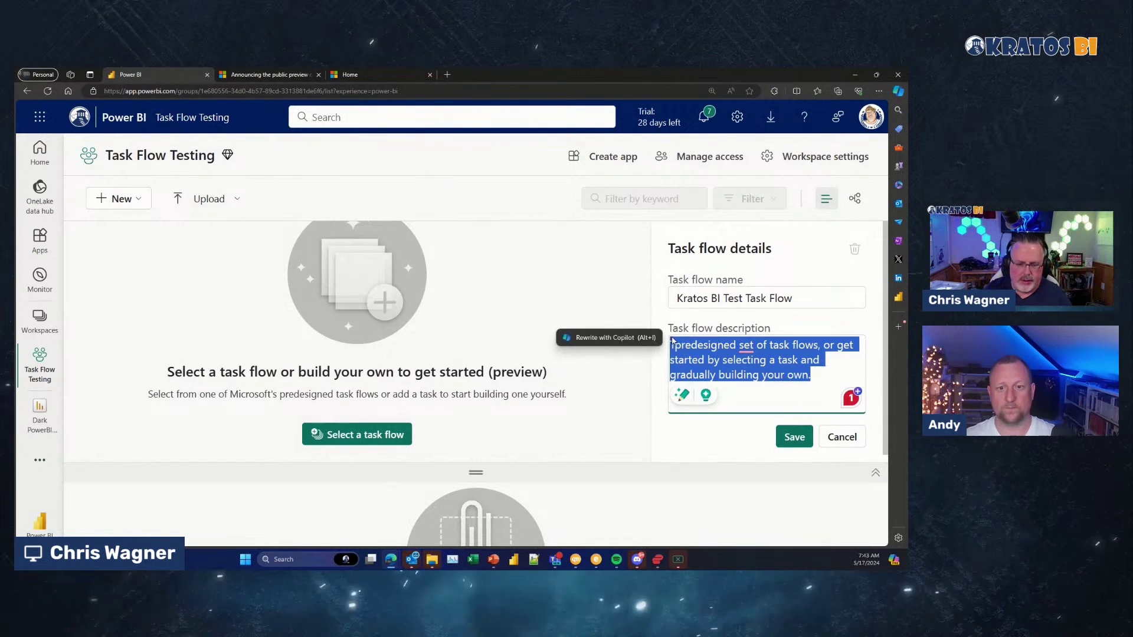
{"action": "key", "text": "BackSpace"}
{"action": "type", "text": "his is a demo"}
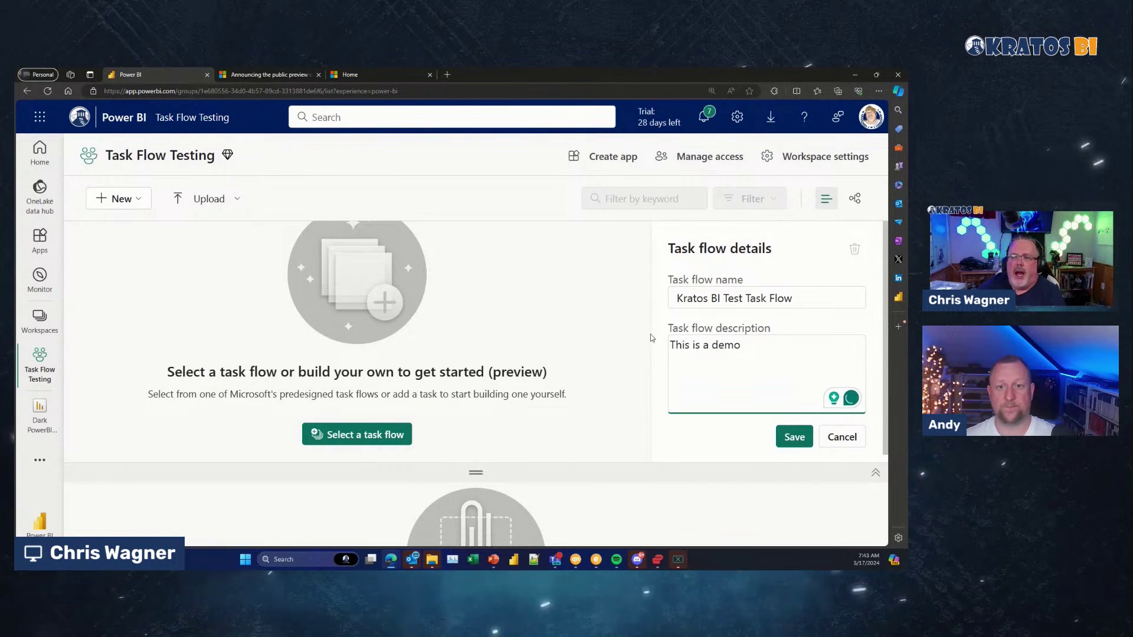
{"action": "left_click", "coordinate": [795, 437]}
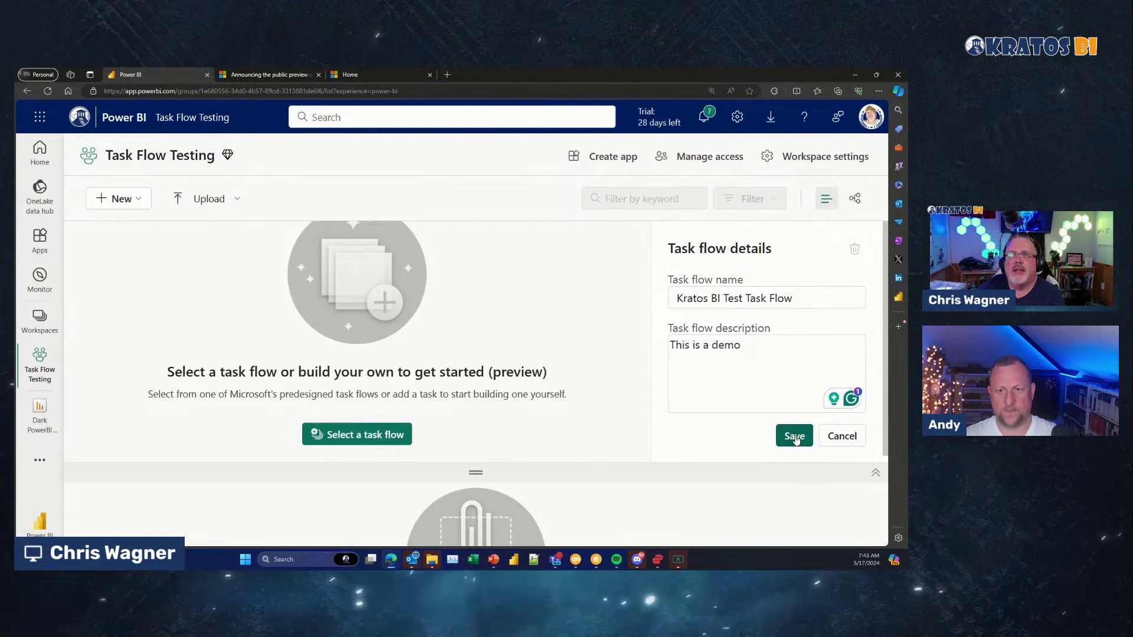
{"action": "left_click", "coordinate": [795, 436]}
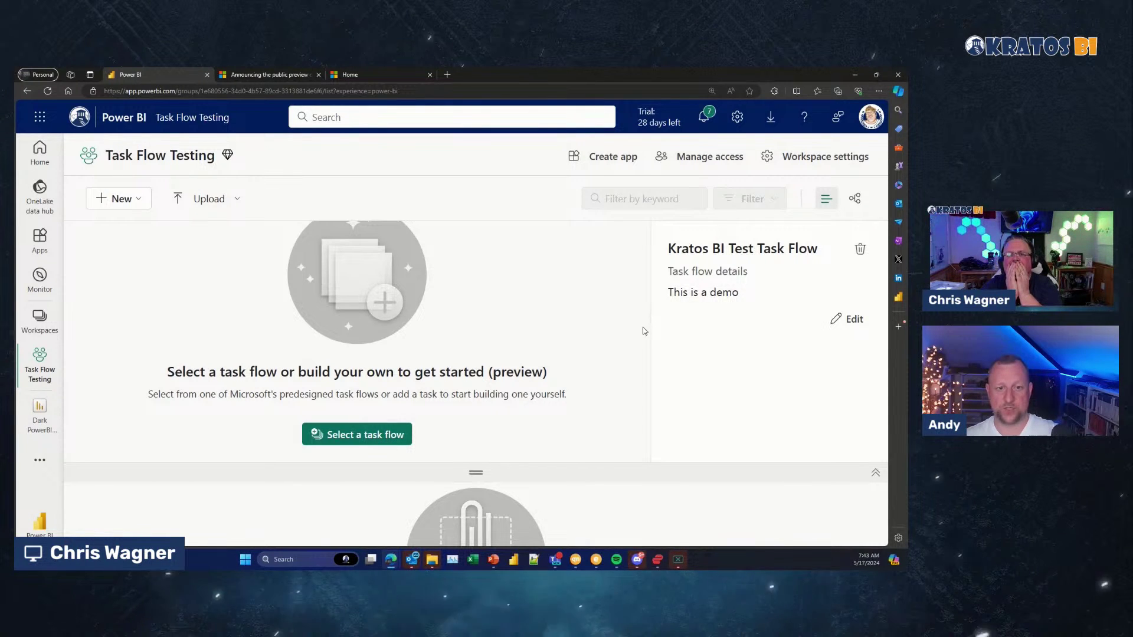
- Copy the web address of the task flows announcement blog post, append it to the task flow description on a new line, and save
{"action": "left_click", "coordinate": [273, 75]}
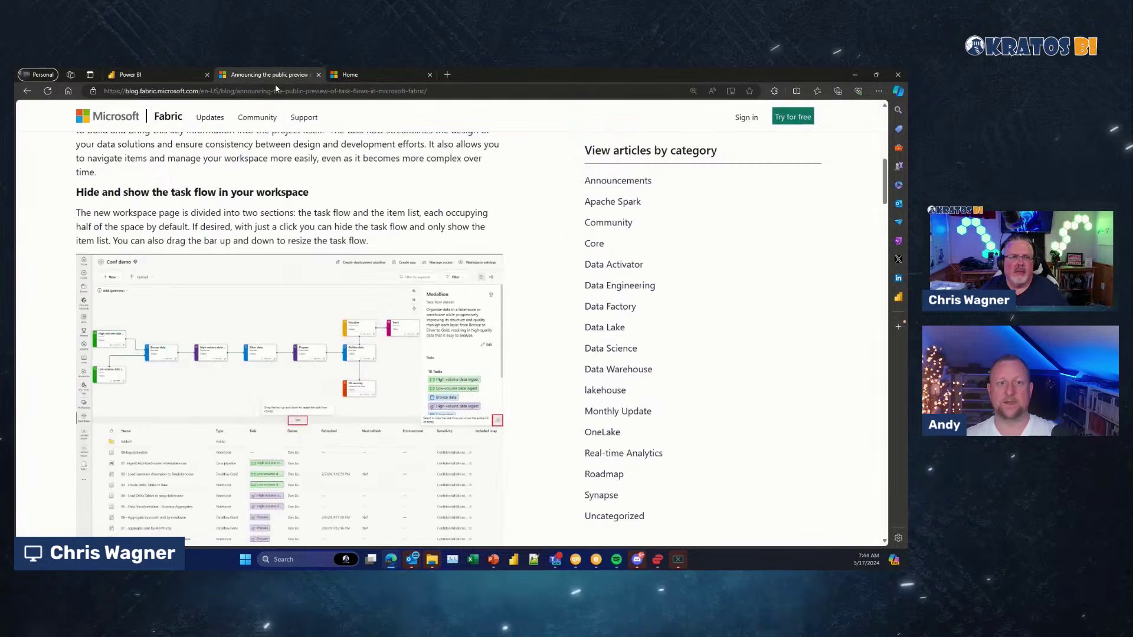
{"action": "left_click", "coordinate": [275, 90]}
{"action": "key", "text": "ctrl+c"}
{"action": "left_click", "coordinate": [179, 75]}
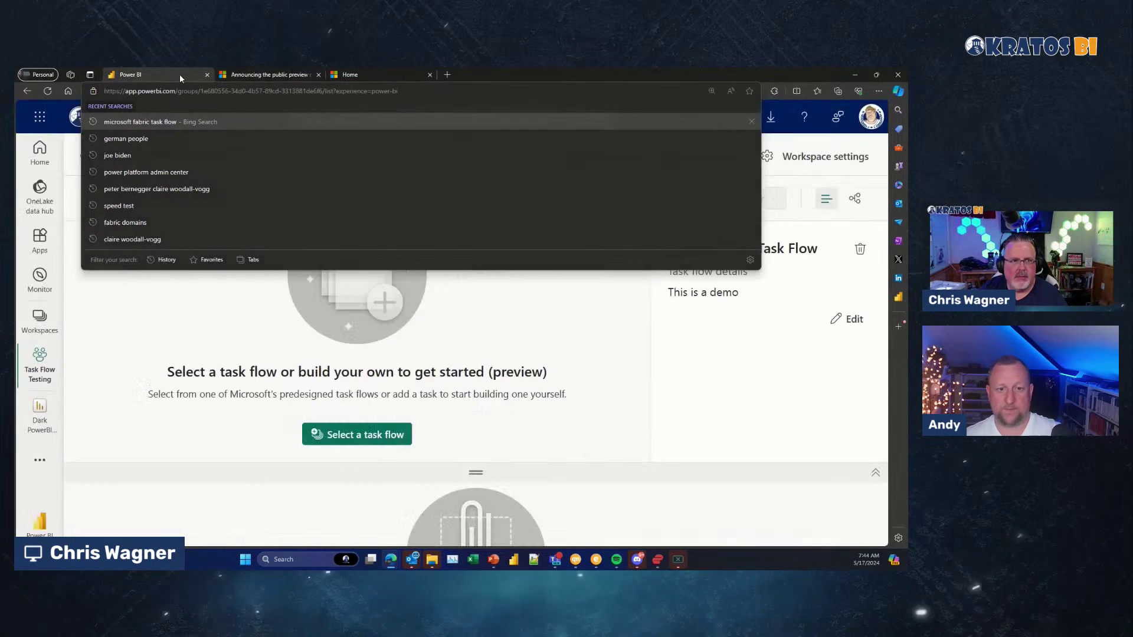
{"action": "left_click", "coordinate": [850, 319]}
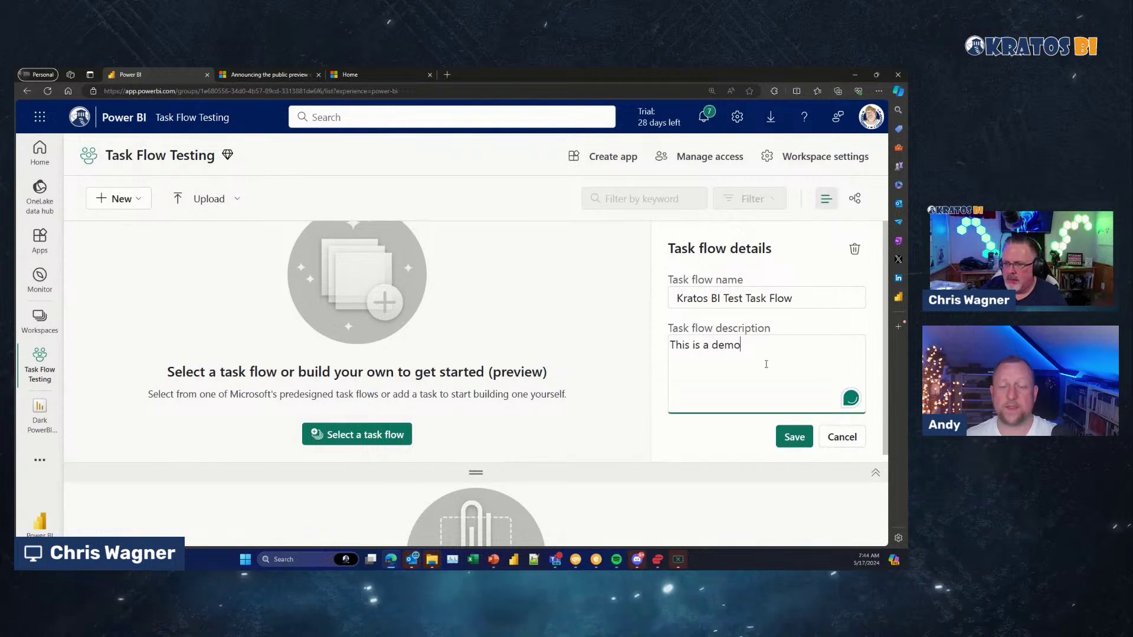
{"action": "key", "text": "Return"}
{"action": "key", "text": "Return"}
{"action": "key", "text": "ctrl+v"}
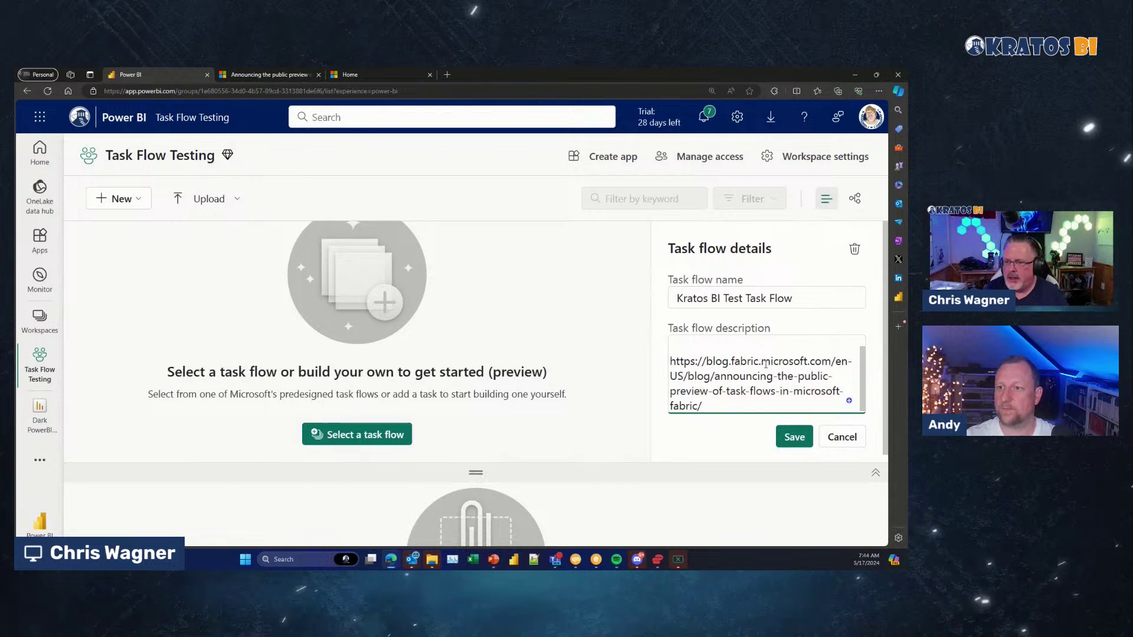
{"action": "left_click", "coordinate": [792, 437]}
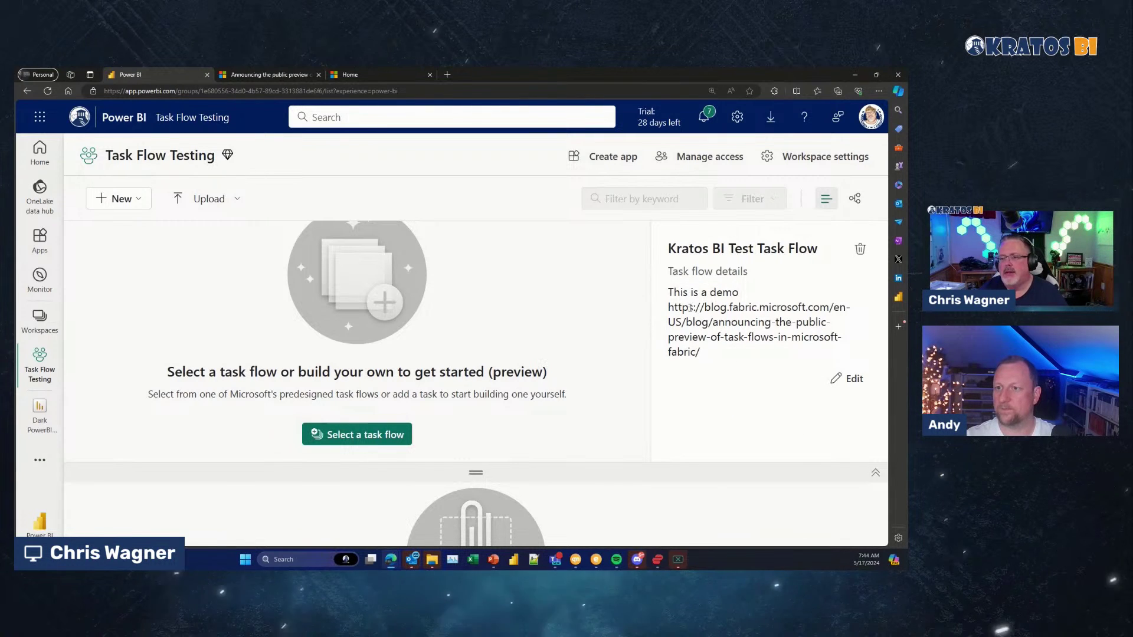
- Select and copy the blog address from the saved task flow description, and clear the selection
{"action": "double_click", "coordinate": [672, 307]}
{"action": "left_click_drag", "start_coordinate": [669, 307], "coordinate": [712, 354]}
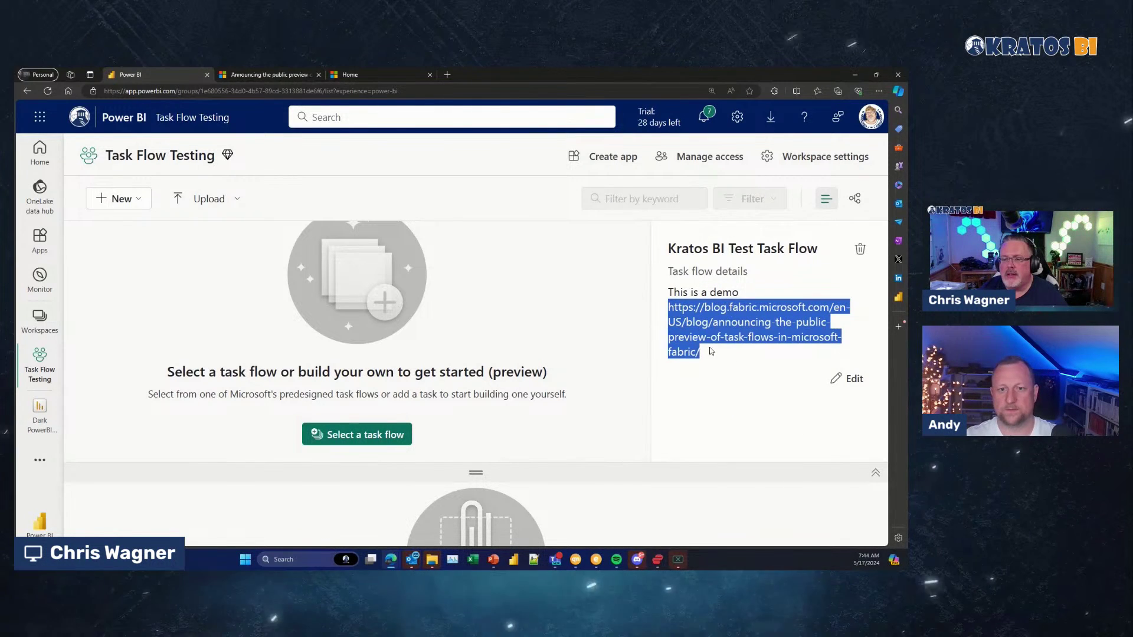
{"action": "key", "text": "ctrl+c"}
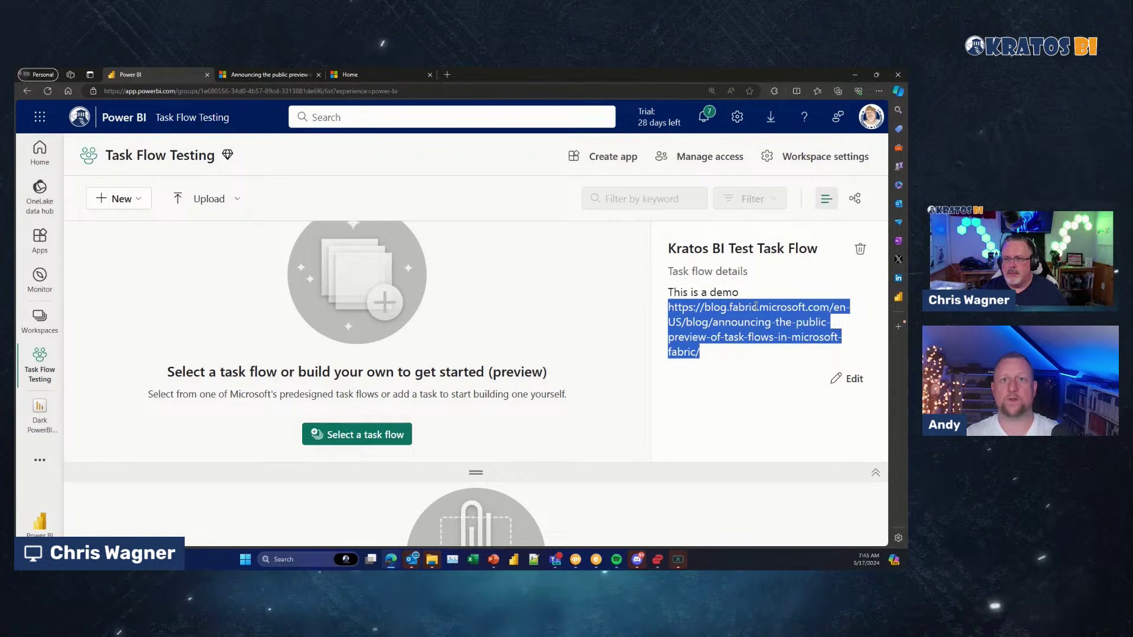
{"action": "left_click", "coordinate": [737, 383]}
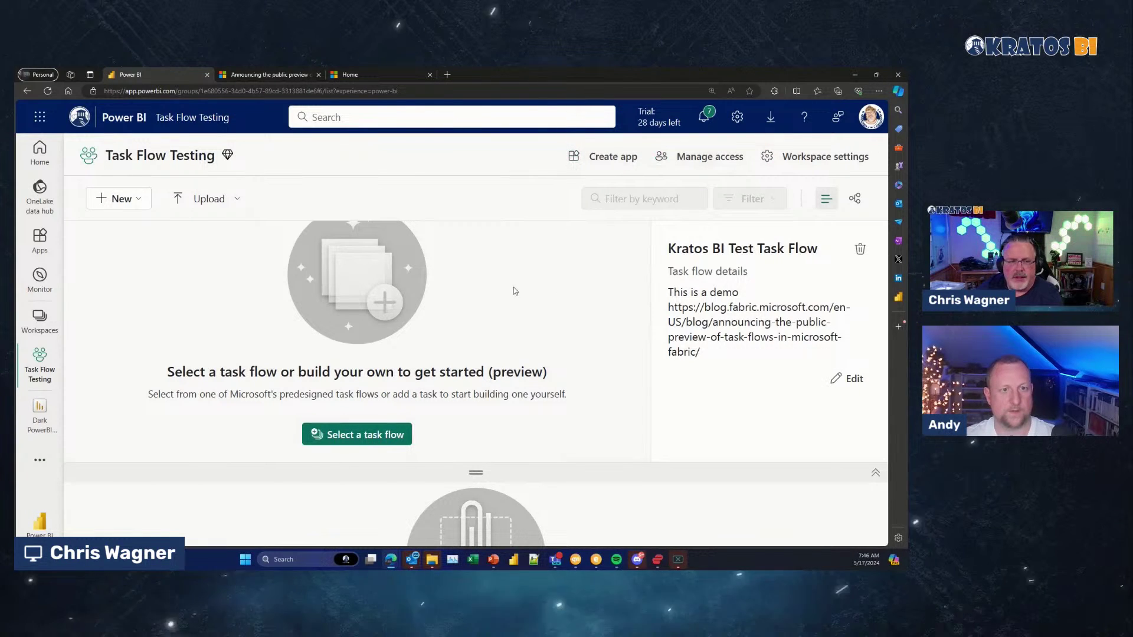
- Review the announcement blog post's sections on hiding the task flow and on designing a data solution with predesigned task flows
{"action": "left_click", "coordinate": [278, 77]}
{"action": "scroll", "coordinate": [314, 237], "scroll_direction": "down", "scroll_amount": 1}
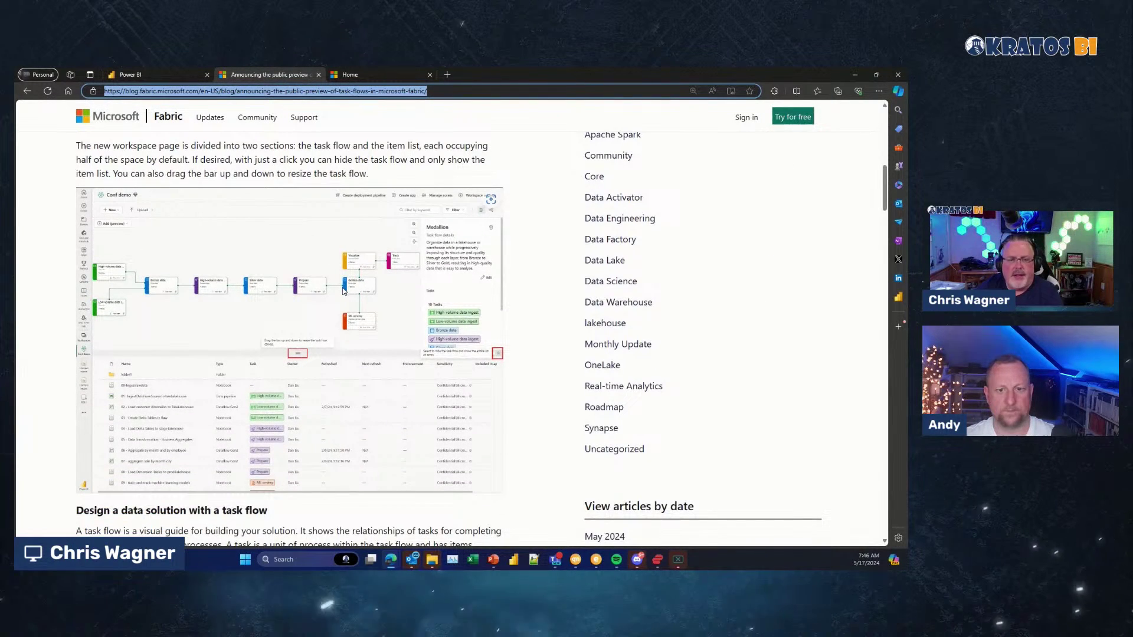
{"action": "scroll", "coordinate": [348, 295], "scroll_direction": "down", "scroll_amount": 5}
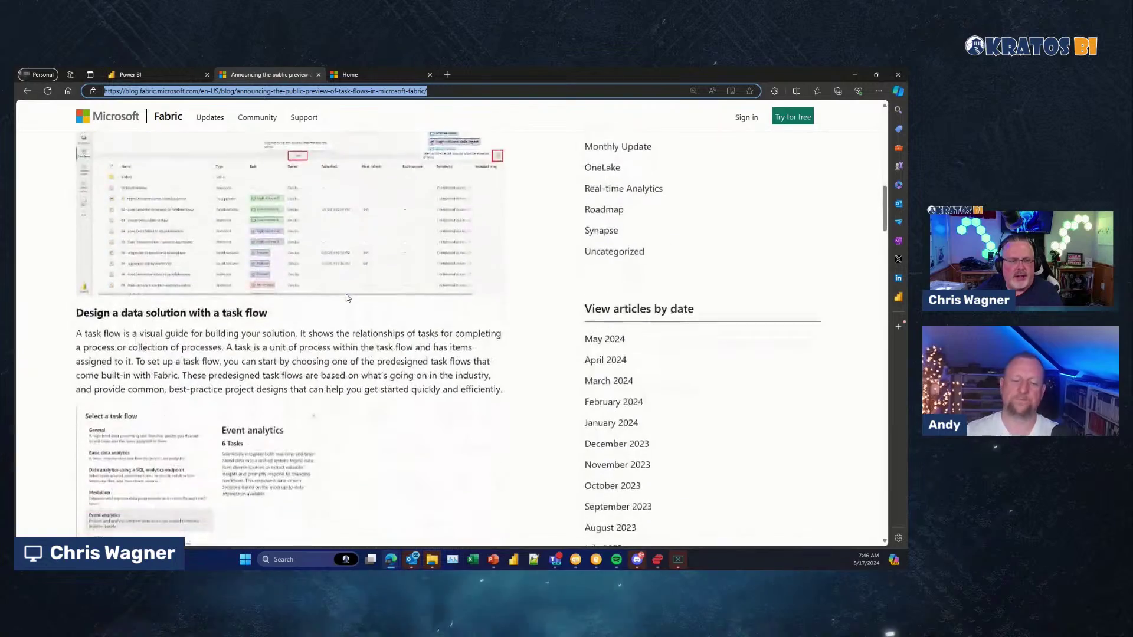
{"action": "scroll", "coordinate": [345, 294], "scroll_direction": "down", "scroll_amount": 1}
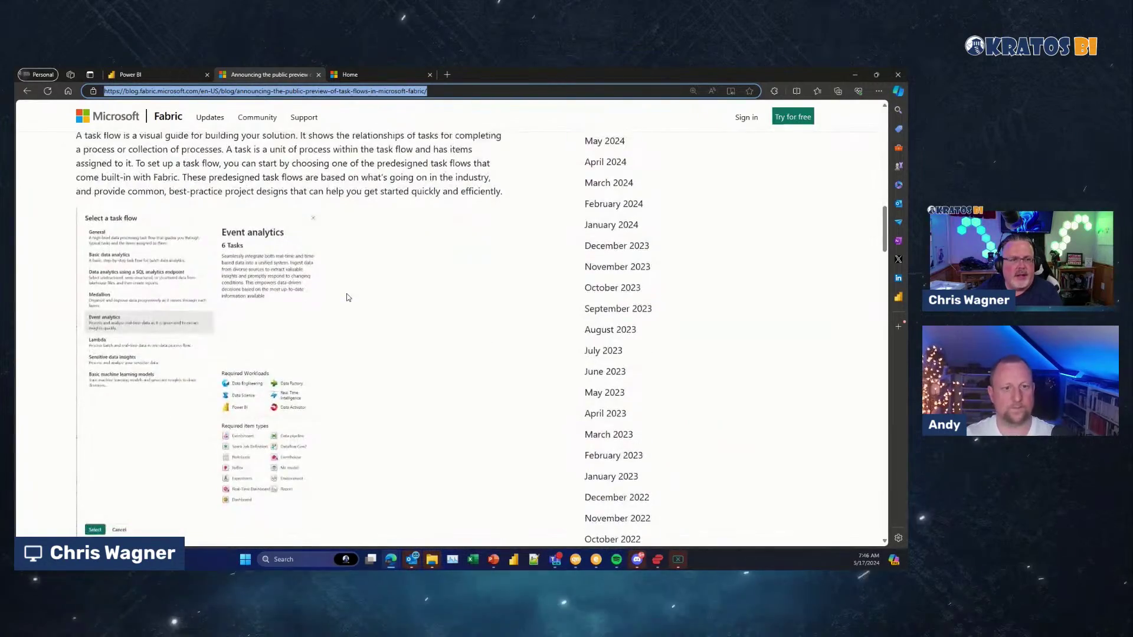
{"action": "scroll", "coordinate": [346, 293], "scroll_direction": "up", "scroll_amount": 1}
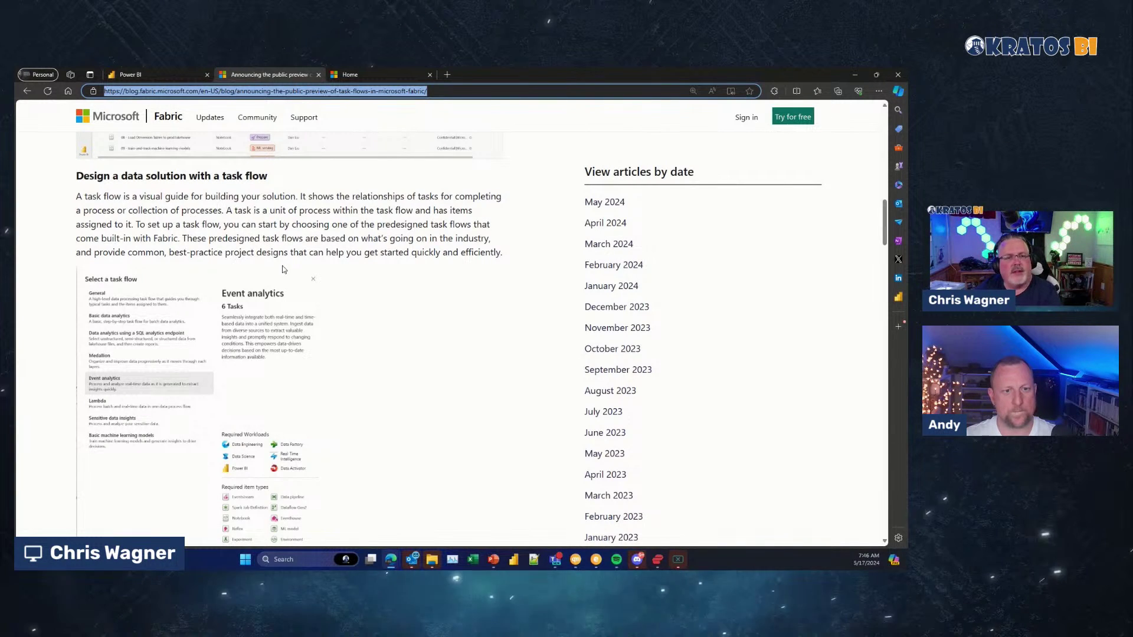
{"action": "scroll", "coordinate": [286, 259], "scroll_direction": "down", "scroll_amount": 1}
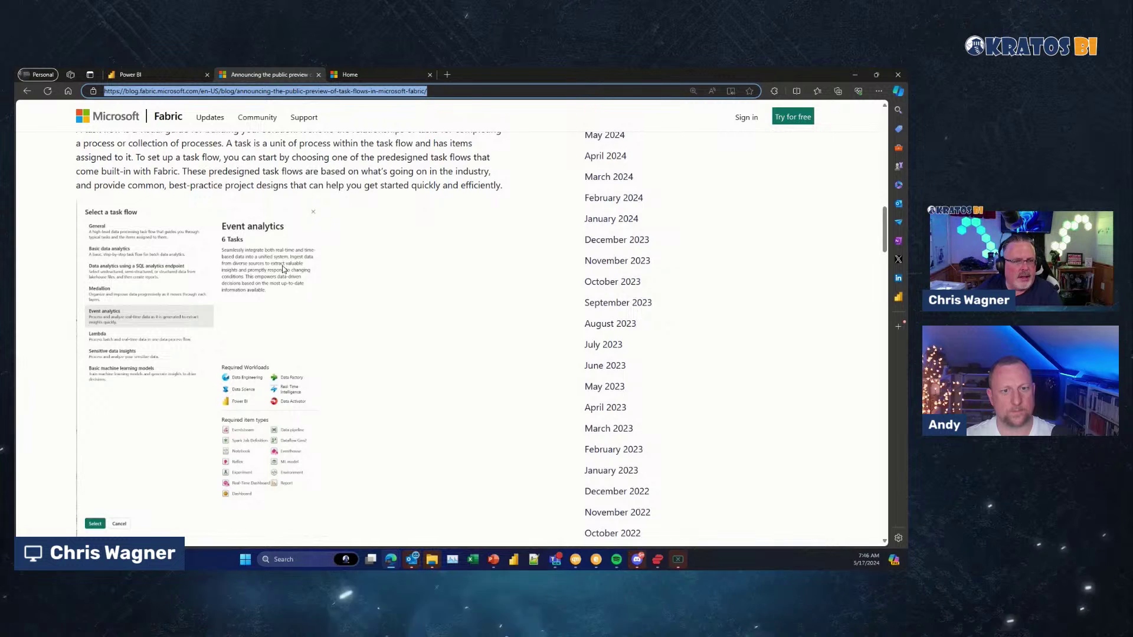
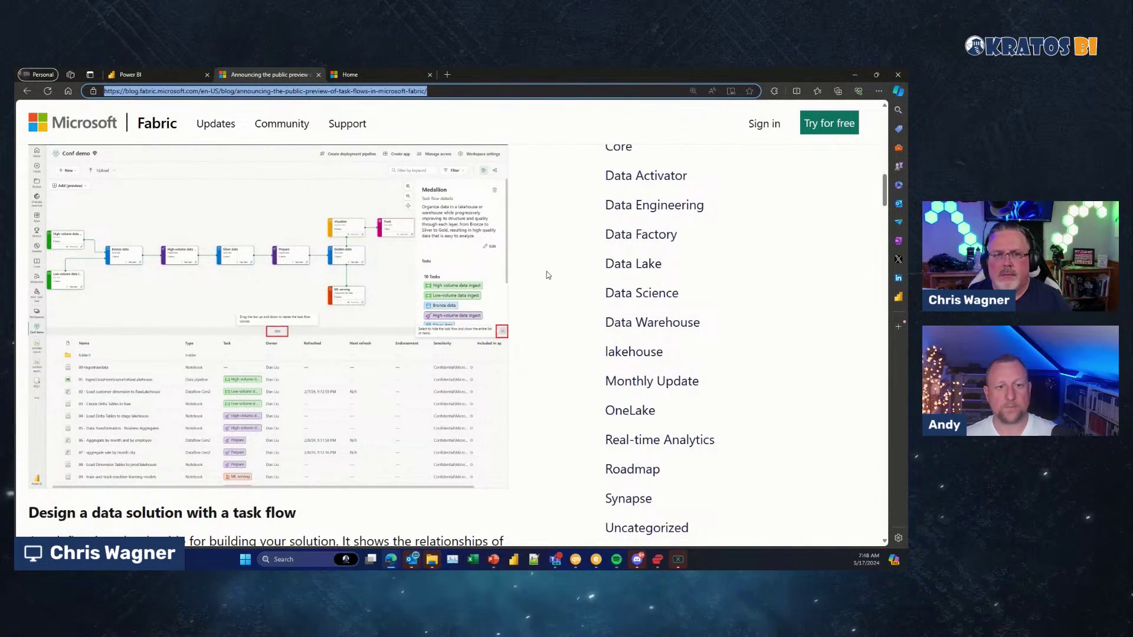
{"action": "key", "text": "ctrl+minus"}
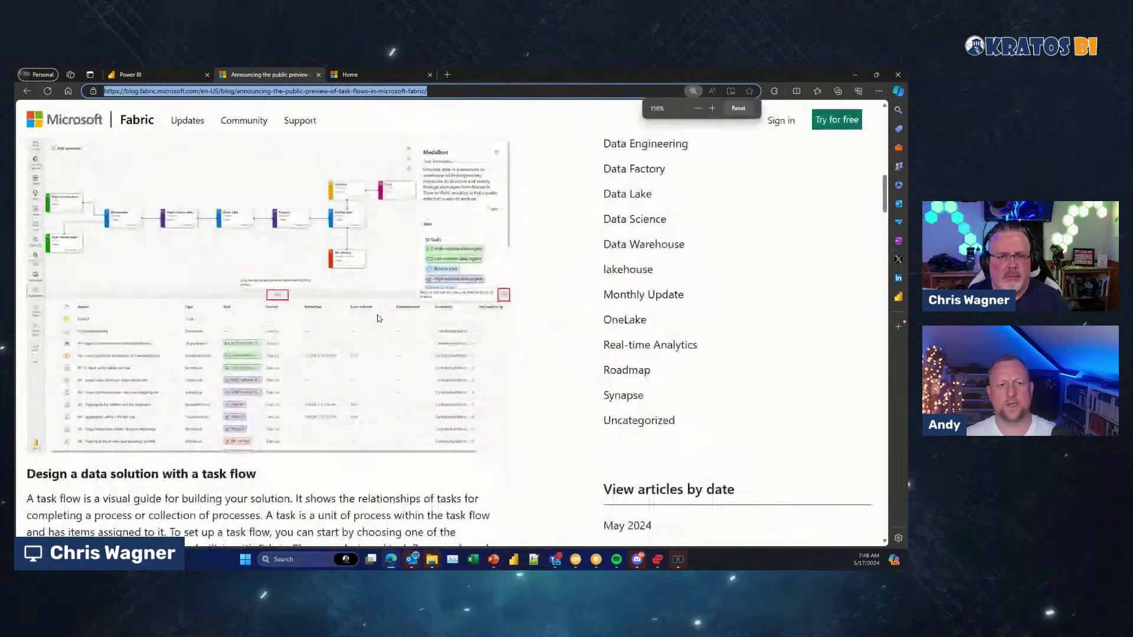
{"action": "key", "text": "ctrl+minus"}
{"action": "scroll", "coordinate": [379, 318], "scroll_direction": "up", "scroll_amount": 3}
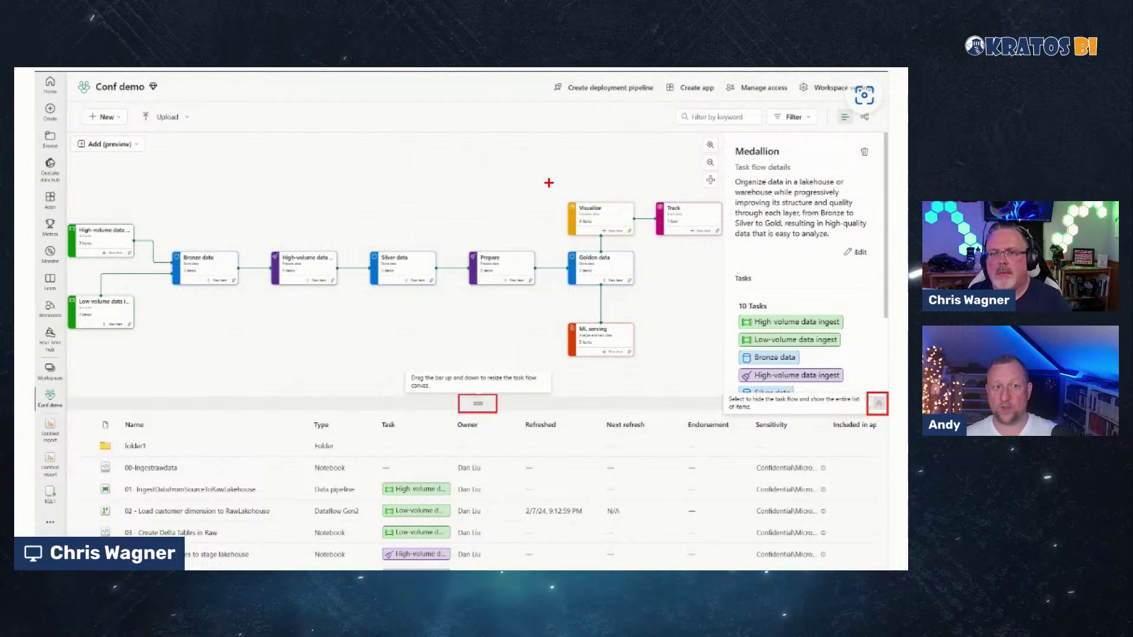
- Draw boxes around the three stages of the blog's Medallion flow and label them Up Stream, WS* and DS WS by hand
{"action": "mouse_move", "coordinate": [549, 183]}
{"action": "left_mouse_down"}
{"action": "mouse_move", "coordinate": [708, 377]}
{"action": "mouse_move", "coordinate": [727, 379]}
{"action": "left_mouse_up"}
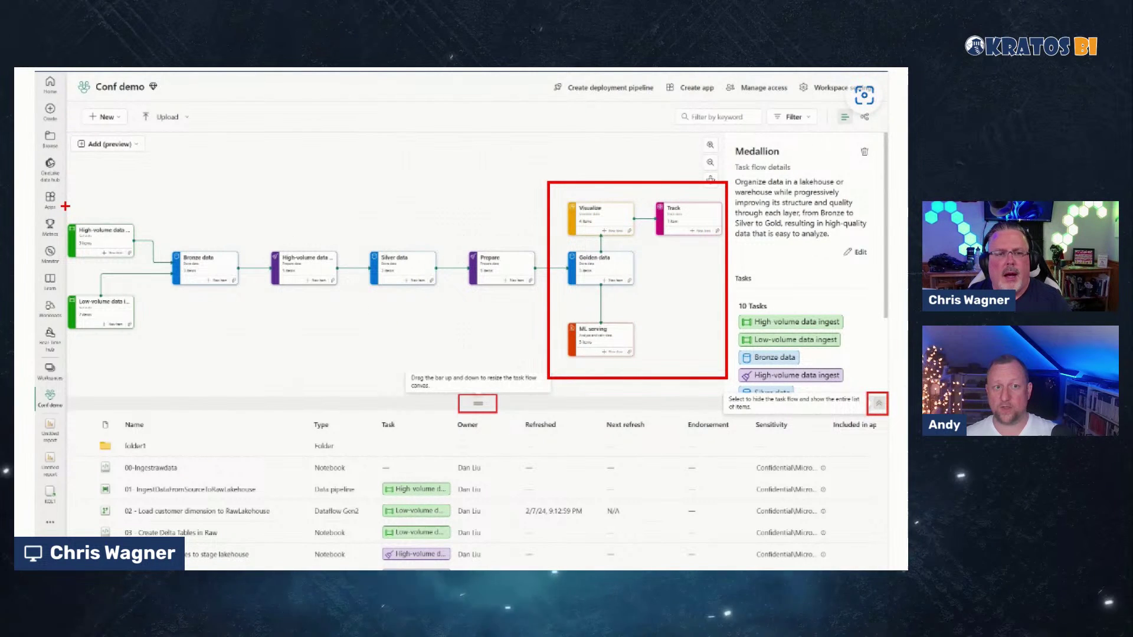
{"action": "mouse_move", "coordinate": [65, 206]}
{"action": "left_mouse_down"}
{"action": "mouse_move", "coordinate": [195, 327]}
{"action": "mouse_move", "coordinate": [254, 359]}
{"action": "left_mouse_up"}
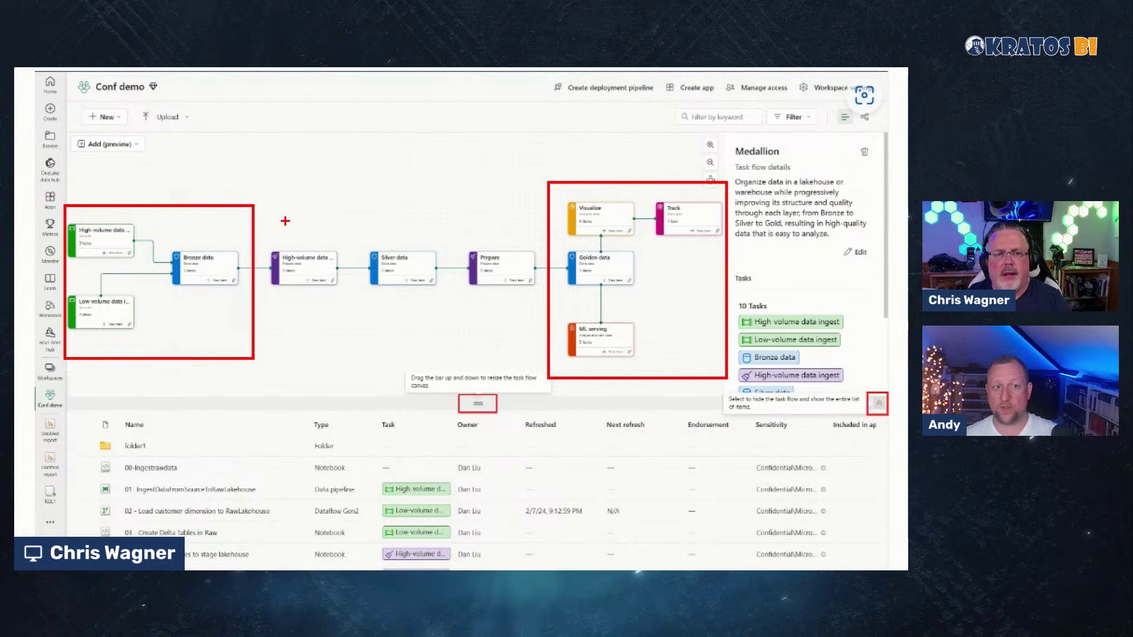
{"action": "mouse_move", "coordinate": [257, 155]}
{"action": "left_mouse_down"}
{"action": "mouse_move", "coordinate": [313, 251]}
{"action": "mouse_move", "coordinate": [476, 361]}
{"action": "mouse_move", "coordinate": [542, 373]}
{"action": "left_mouse_up"}
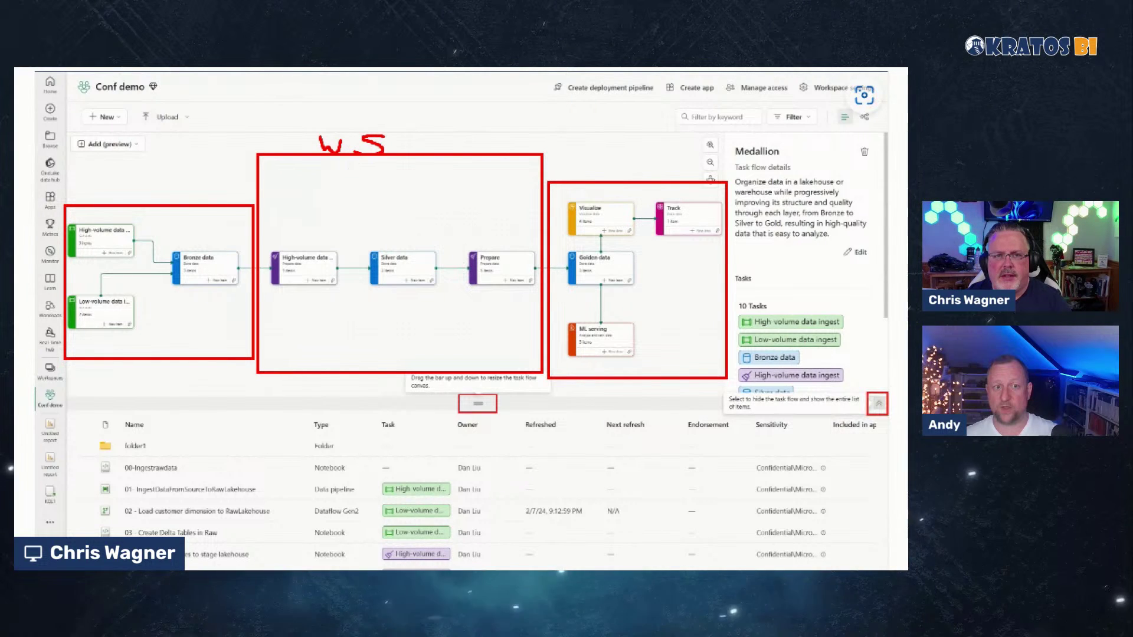
{"action": "mouse_move", "coordinate": [400, 137]}
{"action": "left_mouse_down"}
{"action": "mouse_move", "coordinate": [422, 152]}
{"action": "mouse_move", "coordinate": [402, 151]}
{"action": "left_mouse_up"}
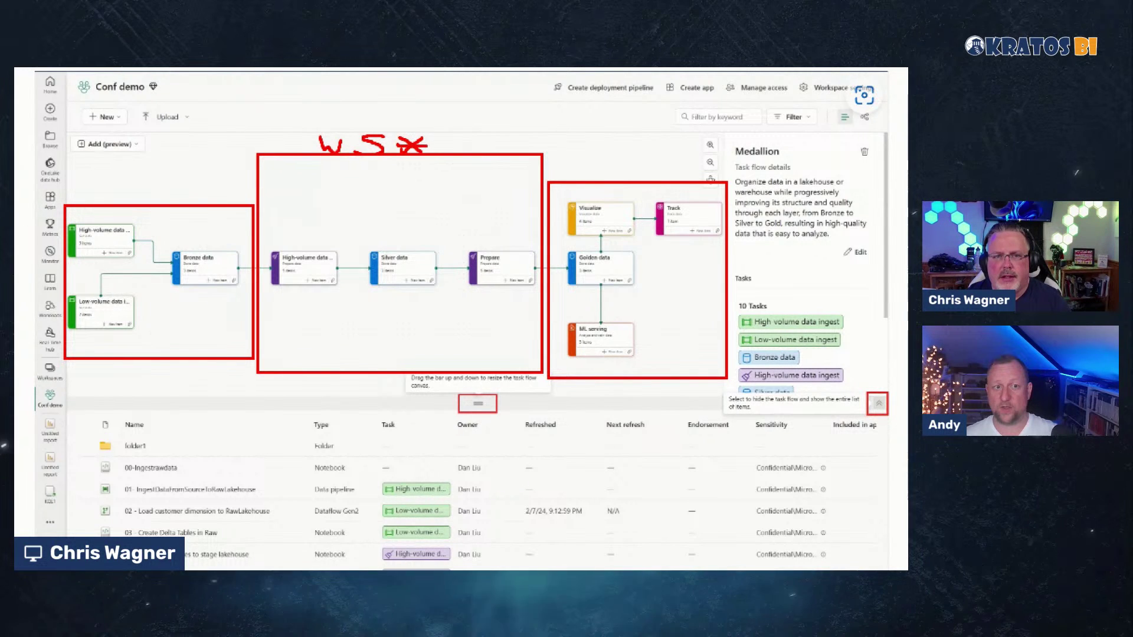
{"action": "mouse_move", "coordinate": [604, 159]}
{"action": "left_mouse_down"}
{"action": "mouse_move", "coordinate": [617, 158]}
{"action": "mouse_move", "coordinate": [608, 174]}
{"action": "mouse_move", "coordinate": [665, 153]}
{"action": "mouse_move", "coordinate": [695, 167]}
{"action": "left_mouse_up"}
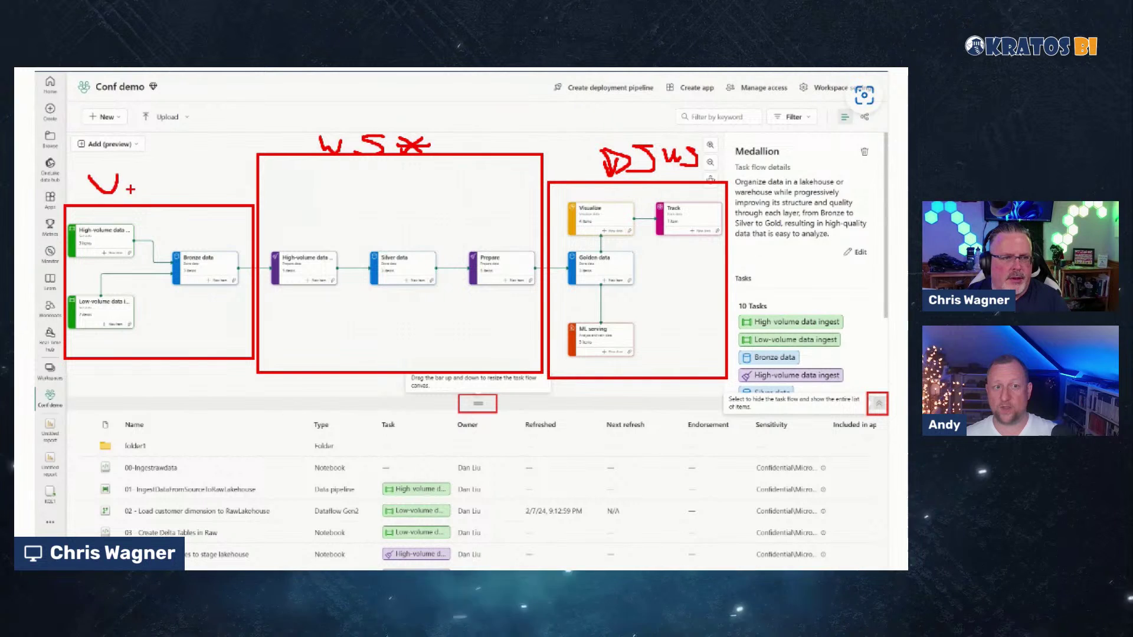
{"action": "mouse_move", "coordinate": [137, 200]}
{"action": "left_mouse_down"}
{"action": "mouse_move", "coordinate": [193, 182]}
{"action": "mouse_move", "coordinate": [250, 200]}
{"action": "left_mouse_up"}
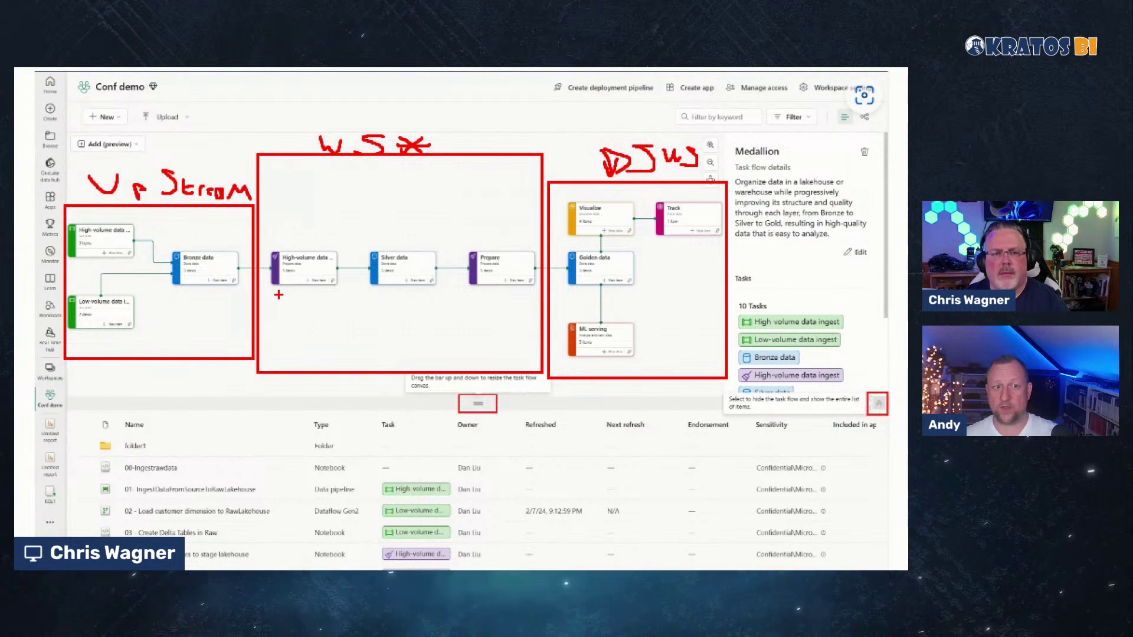
- Draw a tall box around the Next refresh column in the screenshot's item list, and clear all the annotations
{"action": "scroll", "coordinate": [127, 378], "scroll_direction": "down", "scroll_amount": 3}
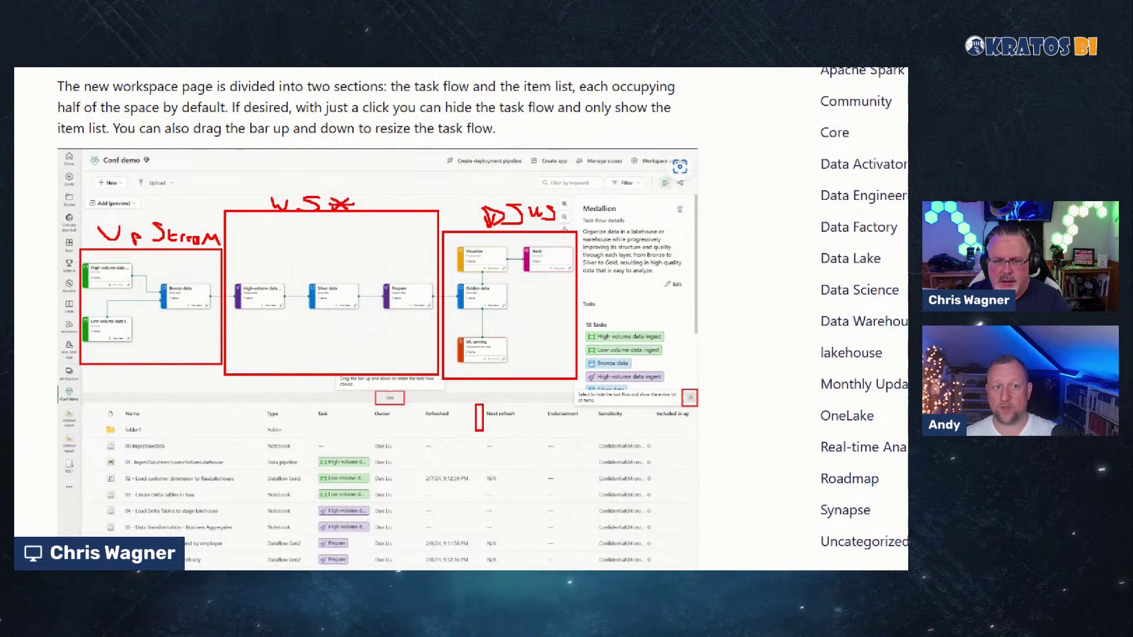
{"action": "left_click_drag", "start_coordinate": [483, 431], "coordinate": [494, 565]}
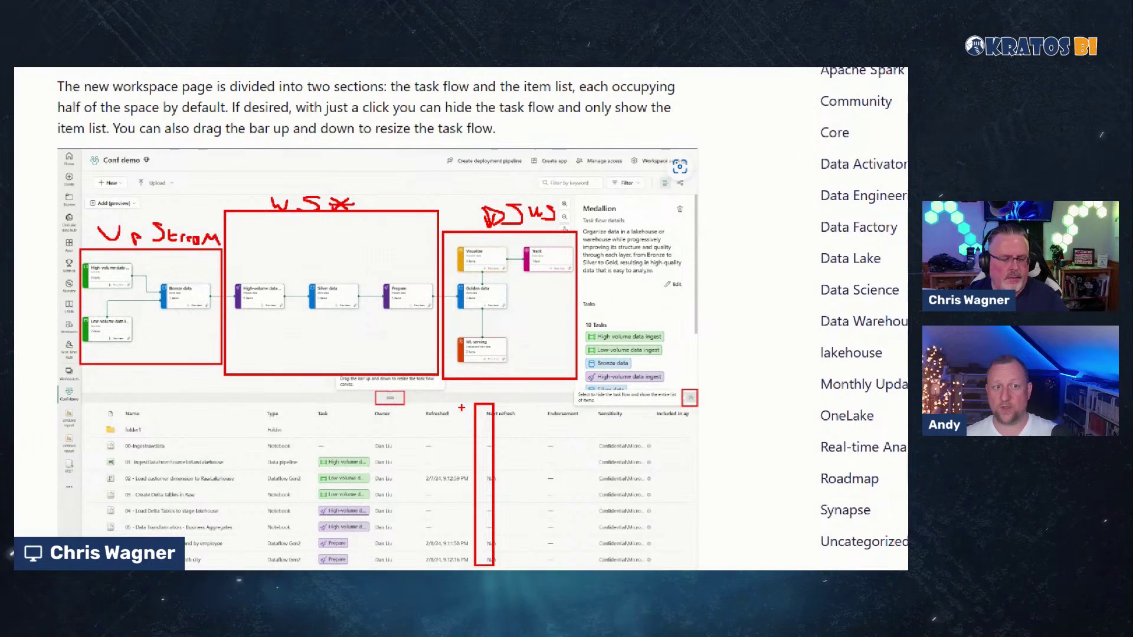
{"action": "key", "text": "Escape"}
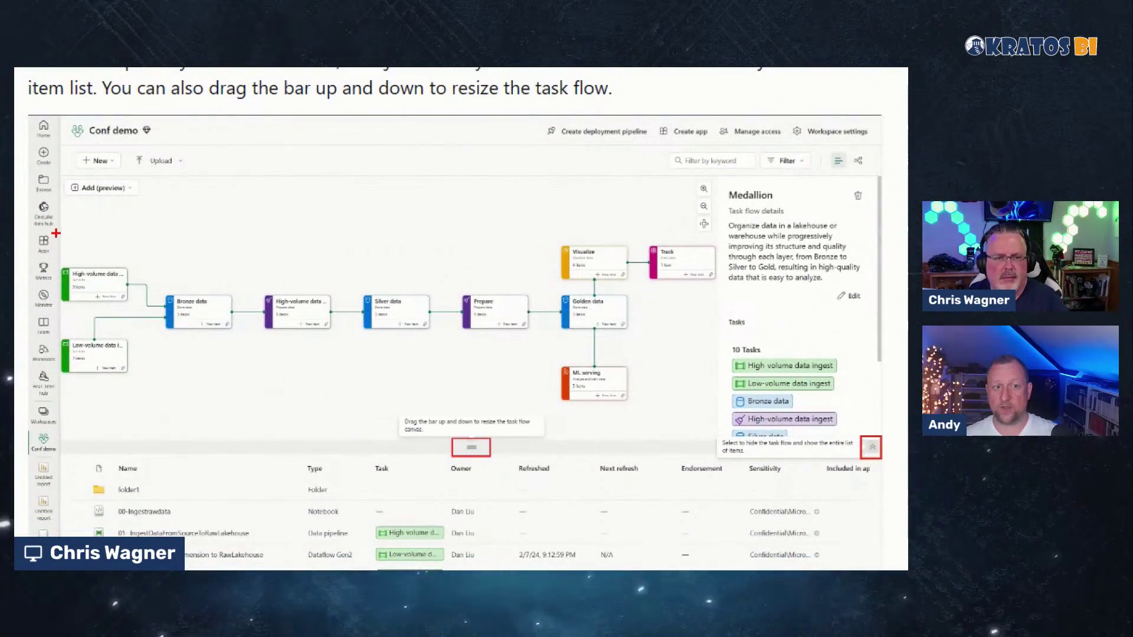
- Draw boxes around the three stages of the Medallion flow in the blog screenshot: Bronze ingestion, Silver preparation and Golden data
{"action": "left_click_drag", "start_coordinate": [53, 235], "coordinate": [248, 420]}
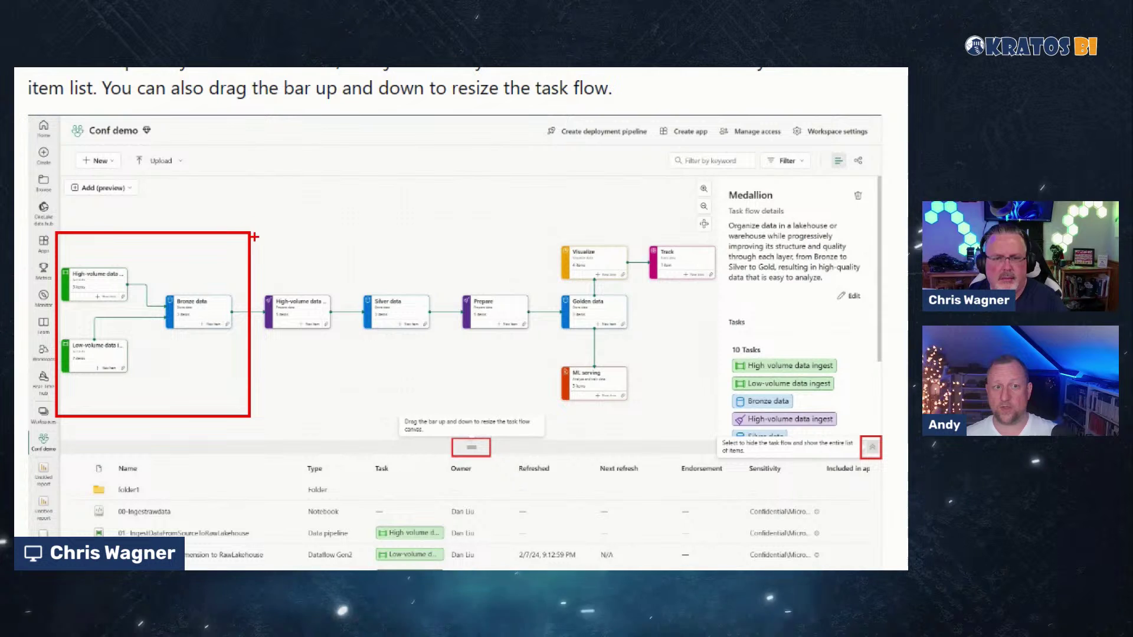
{"action": "left_click_drag", "start_coordinate": [254, 237], "coordinate": [535, 417]}
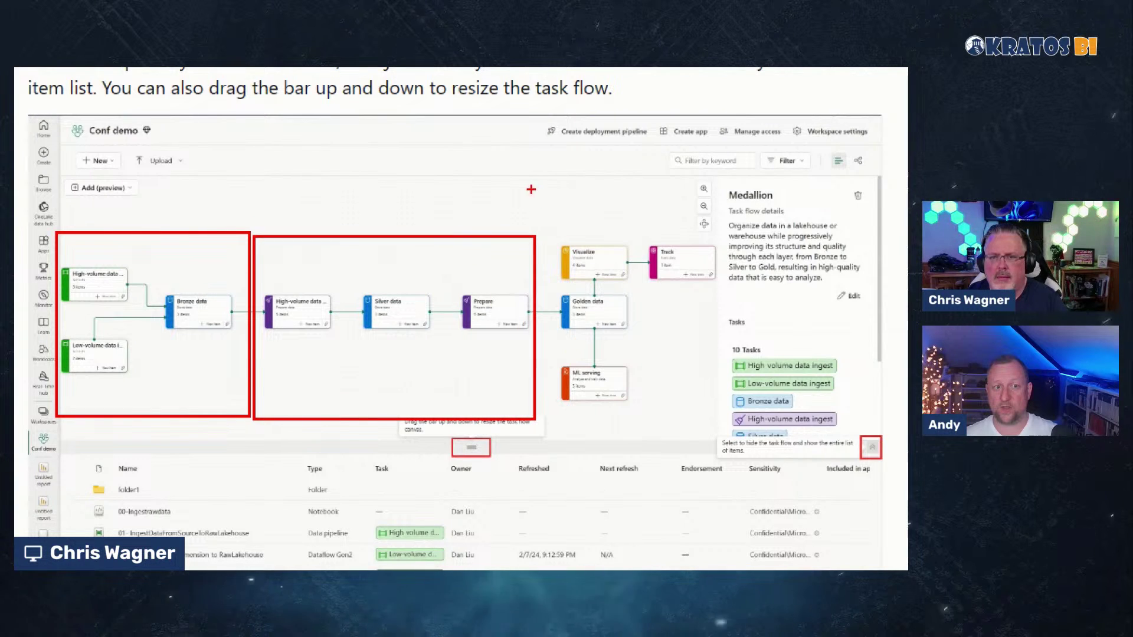
{"action": "mouse_move", "coordinate": [539, 226]}
{"action": "left_mouse_down"}
{"action": "mouse_move", "coordinate": [649, 413]}
{"action": "mouse_move", "coordinate": [723, 441]}
{"action": "mouse_move", "coordinate": [724, 432]}
{"action": "left_mouse_up"}
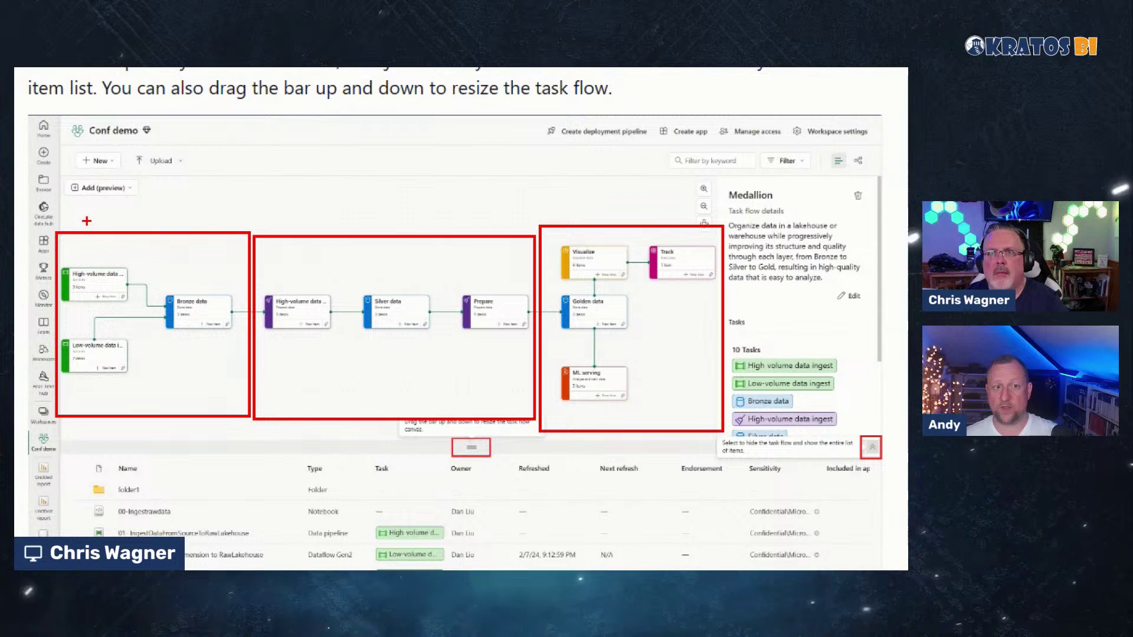
- Add the text labels Upstream, Current and Upstream above the three boxed stages of the Medallion flow, in flow order
{"action": "mouse_move", "coordinate": [89, 232]}
{"action": "left_mouse_down"}
{"action": "mouse_move", "coordinate": [93, 272]}
{"action": "mouse_move", "coordinate": [89, 194]}
{"action": "mouse_move", "coordinate": [74, 188]}
{"action": "left_mouse_up"}
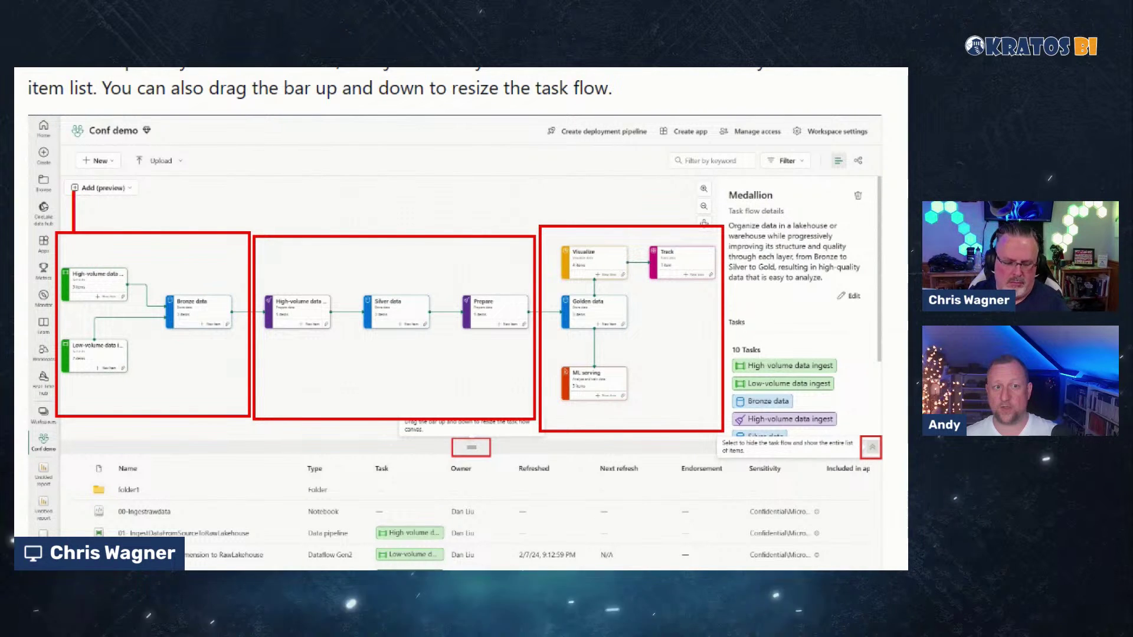
{"action": "type", "text": "Upstre"}
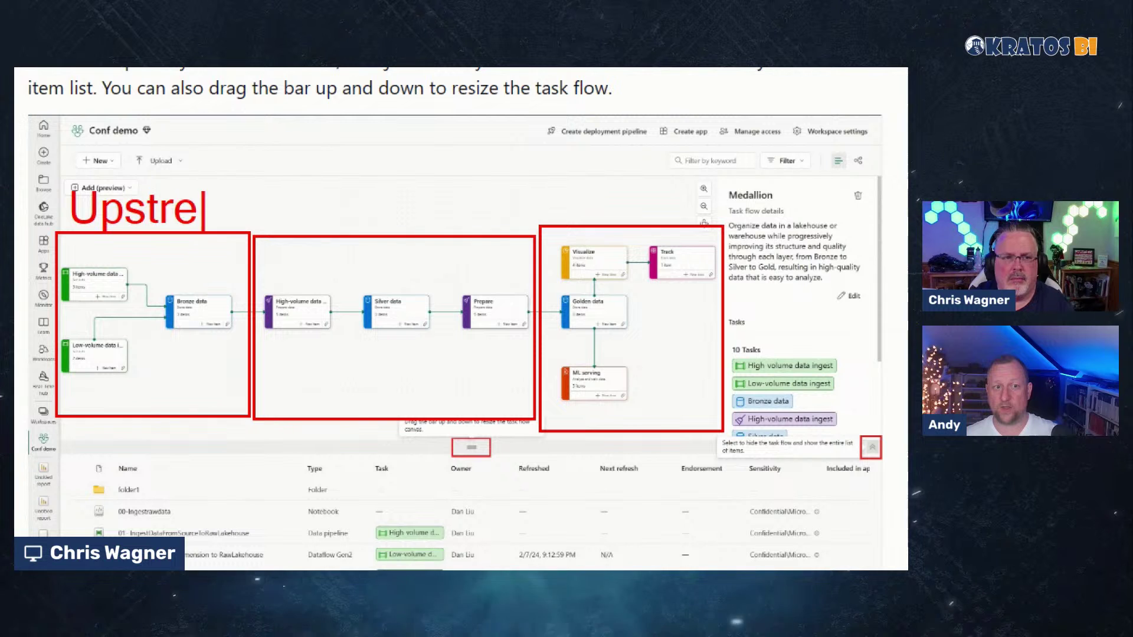
{"action": "type", "text": "am"}
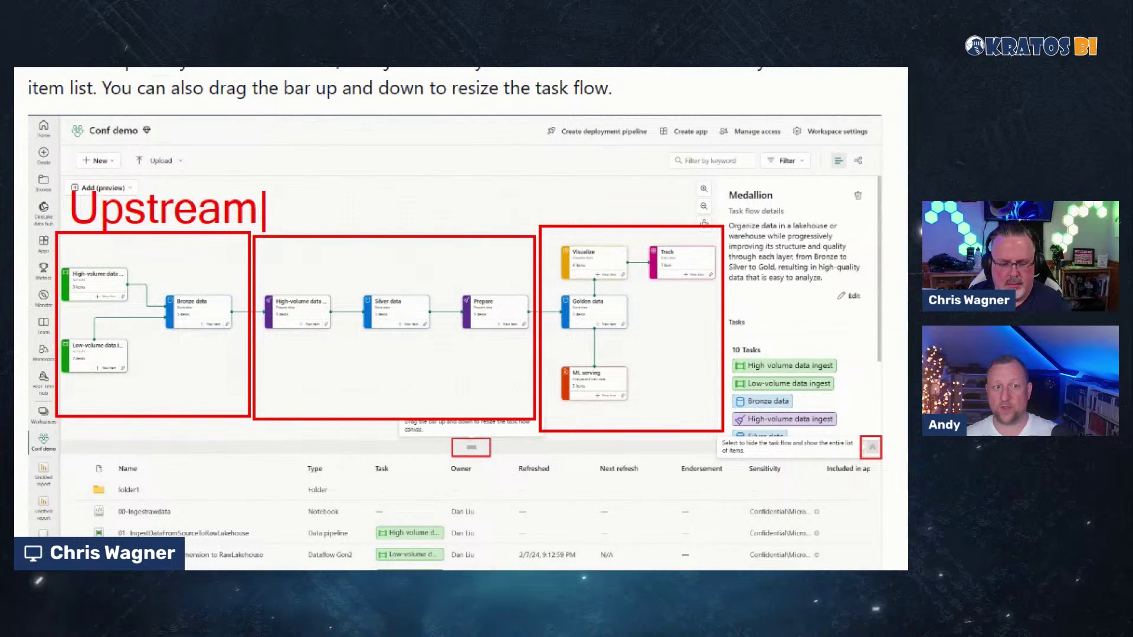
{"action": "key", "text": "Escape"}
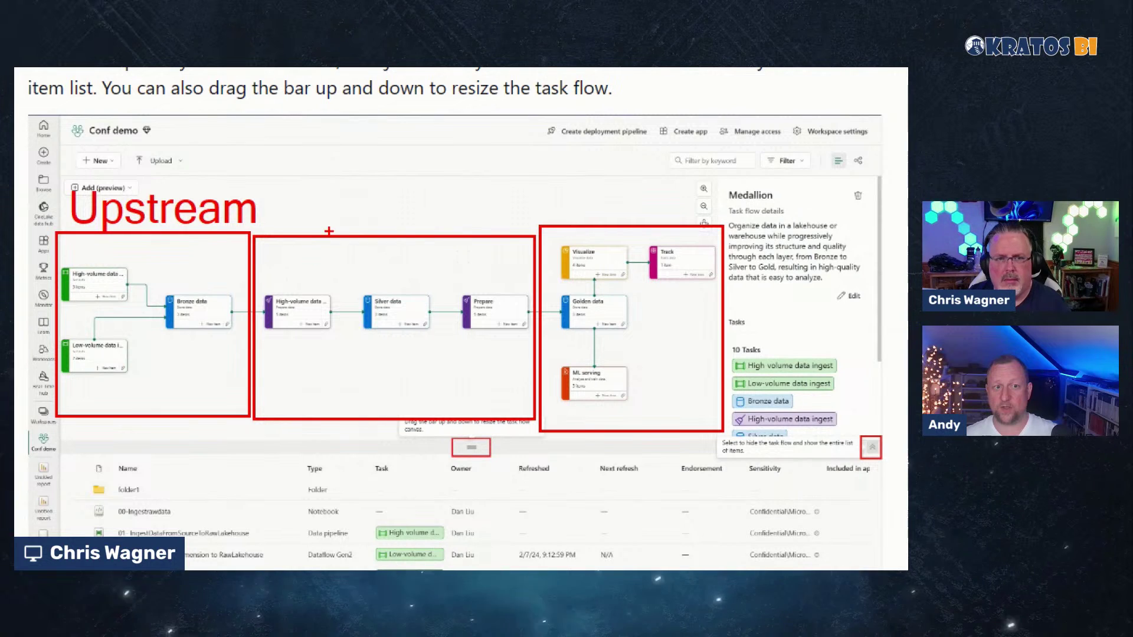
{"action": "left_click_drag", "start_coordinate": [328, 217], "coordinate": [328, 257]}
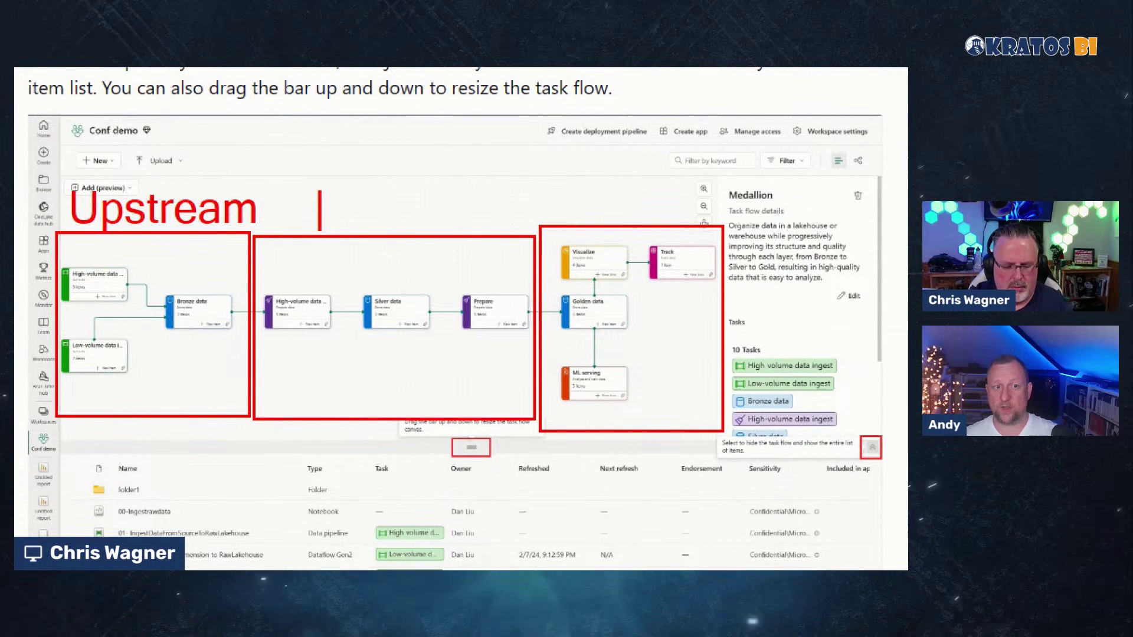
{"action": "type", "text": "Current"}
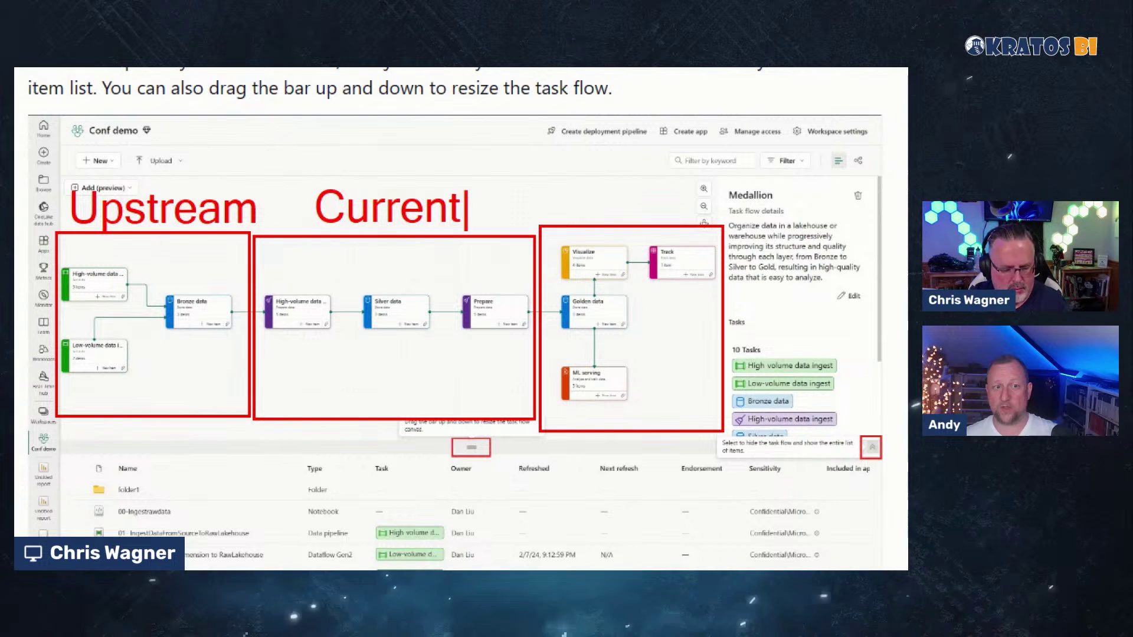
{"action": "key", "text": "Escape"}
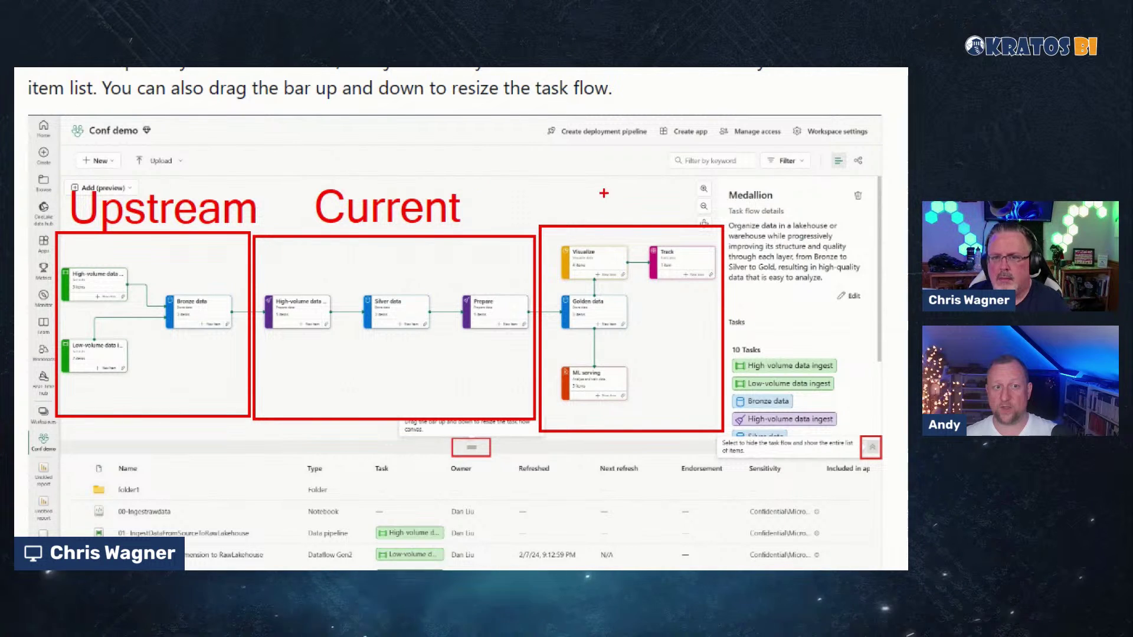
{"action": "key", "text": "t"}
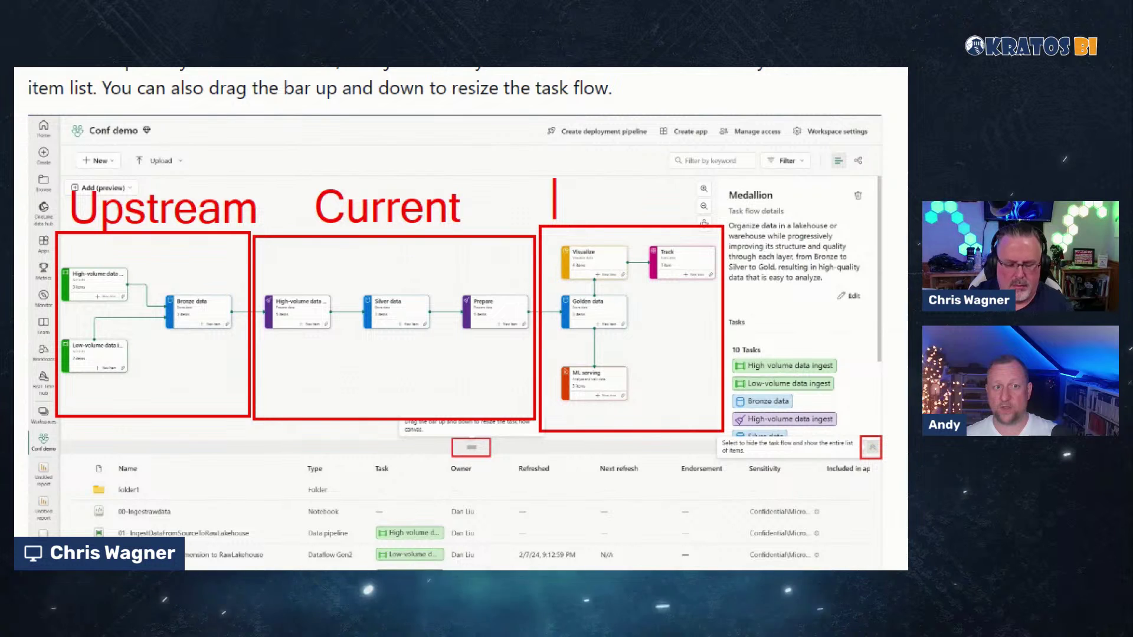
{"action": "type", "text": "Upstrea"}
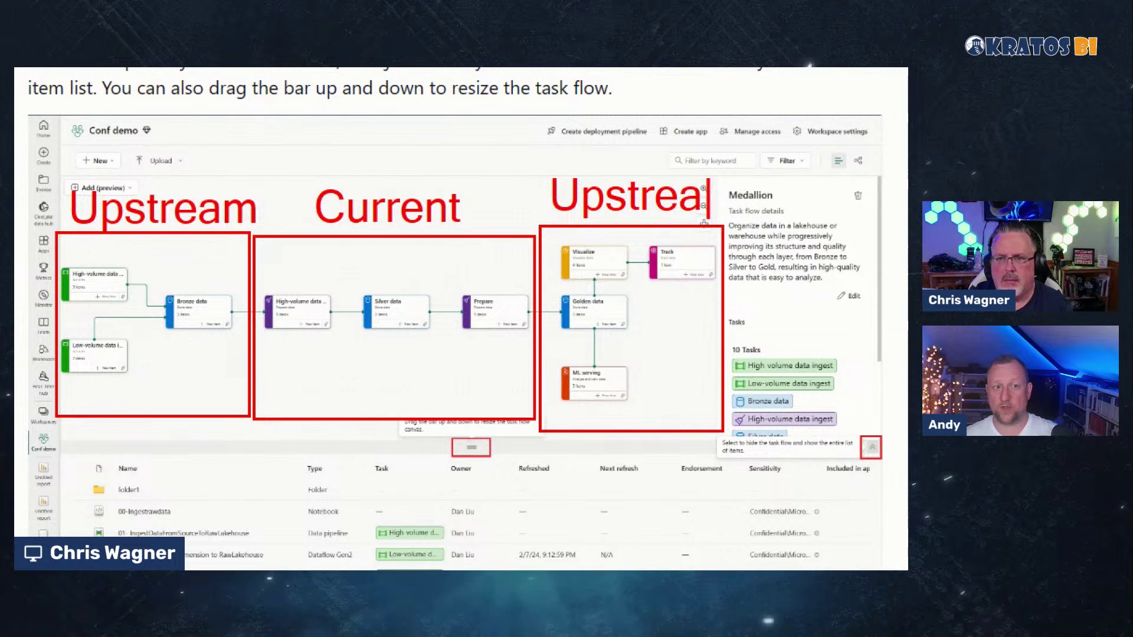
{"action": "type", "text": "m"}
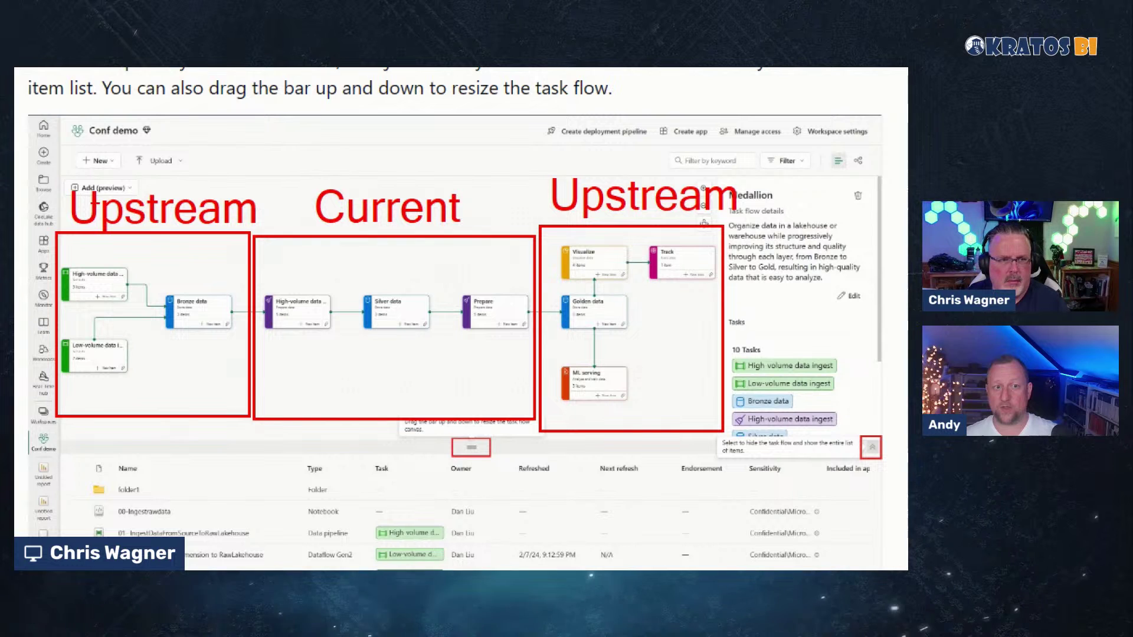
- Scribble out the first stage's Upstream label, try a Downstream label above it, and clear all the annotations
{"action": "left_click_drag", "start_coordinate": [62, 184], "coordinate": [218, 223]}
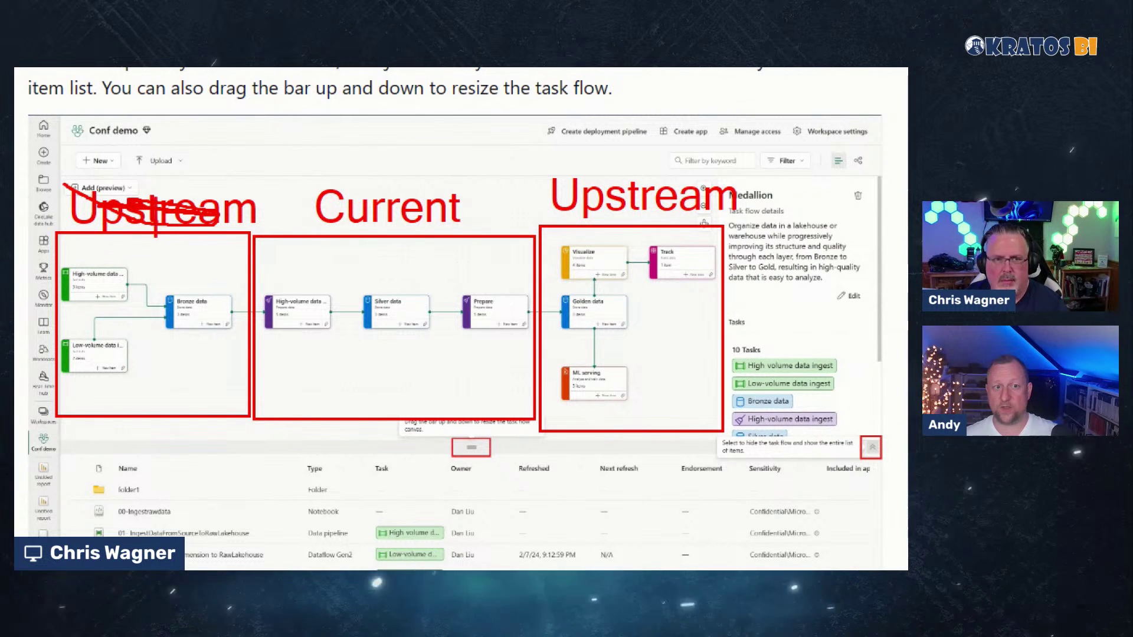
{"action": "left_click_drag", "start_coordinate": [81, 136], "coordinate": [81, 175]}
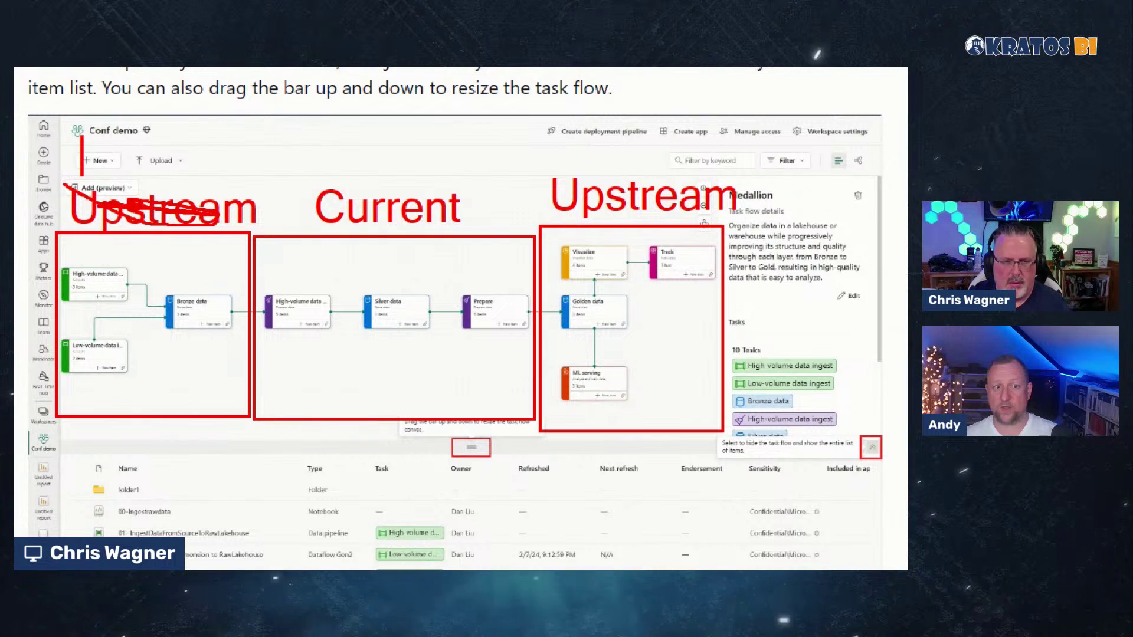
{"action": "type", "text": "Downstream"}
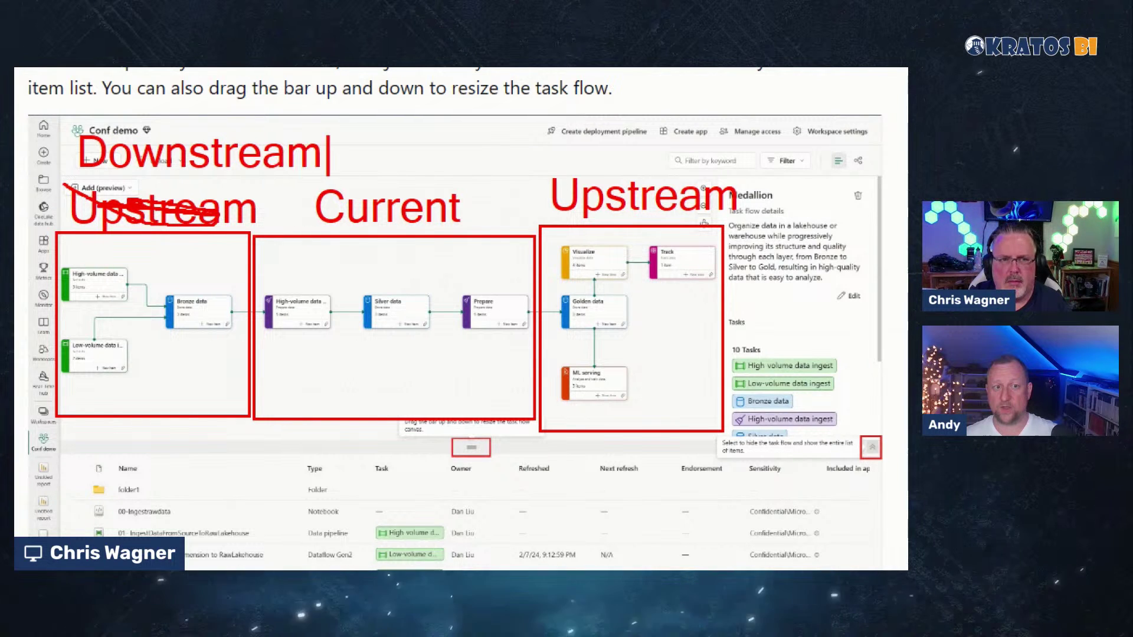
{"action": "key", "text": "BackSpace"}
{"action": "key", "text": "BackSpace"}
{"action": "key", "text": "BackSpace"}
{"action": "key", "text": "BackSpace"}
{"action": "key", "text": "BackSpace"}
{"action": "key", "text": "BackSpace"}
{"action": "key", "text": "BackSpace"}
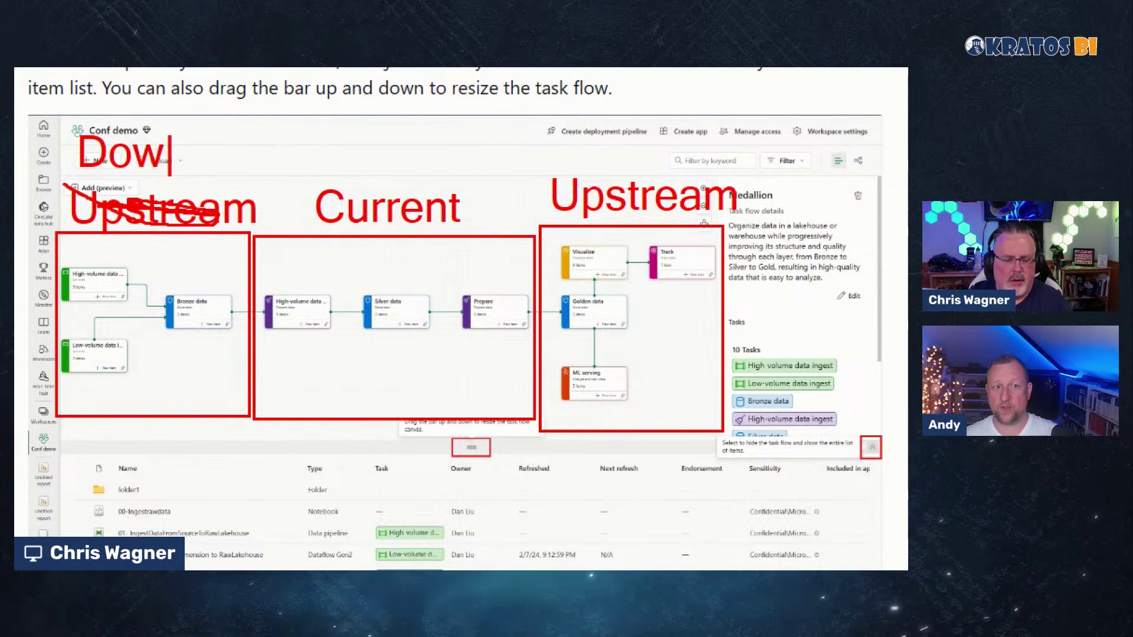
{"action": "key", "text": "Escape"}
{"action": "key", "text": "Escape"}
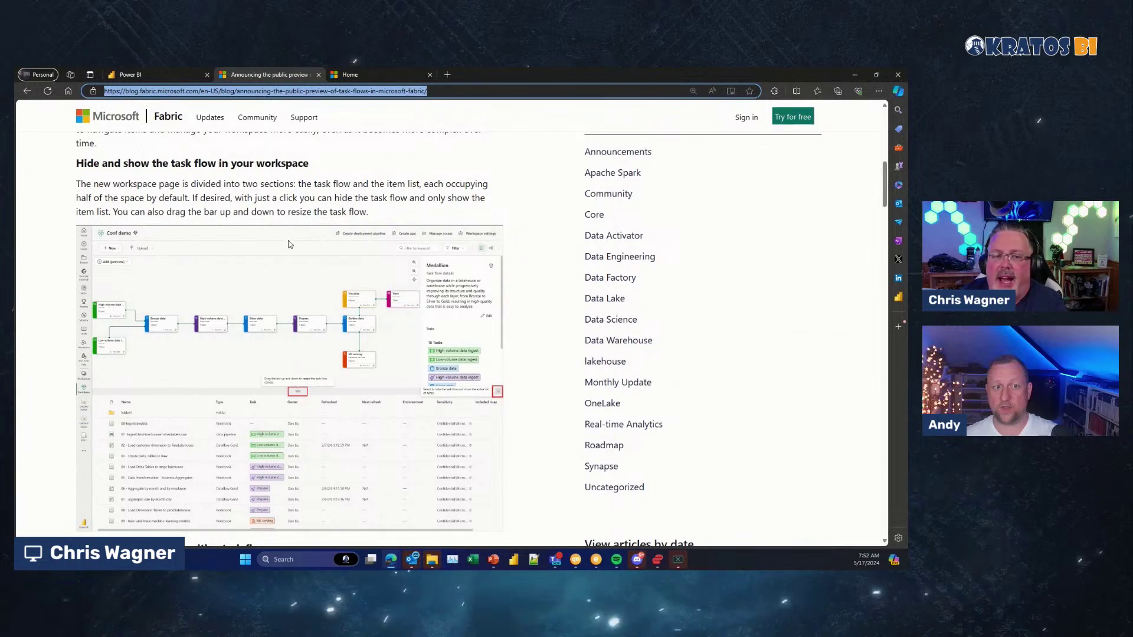
- Return from the blog post to the Task Flow Testing workspace in Power BI and open the choice of predesigned task flows
{"action": "scroll", "coordinate": [248, 262], "scroll_direction": "down", "scroll_amount": 4}
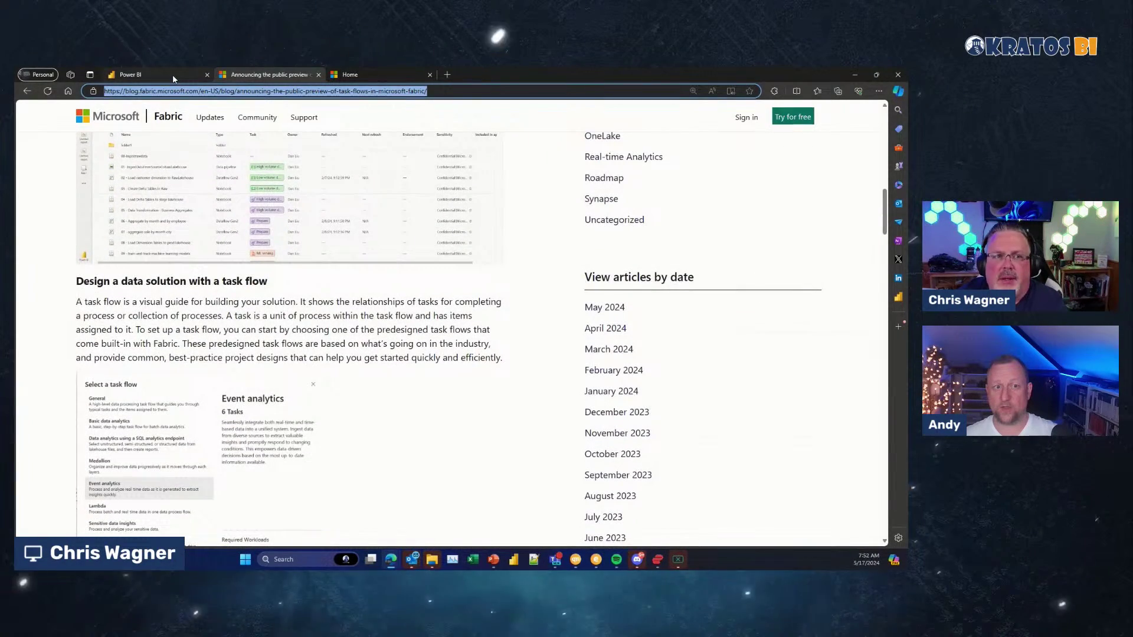
{"action": "scroll", "coordinate": [263, 233], "scroll_direction": "up", "scroll_amount": 2}
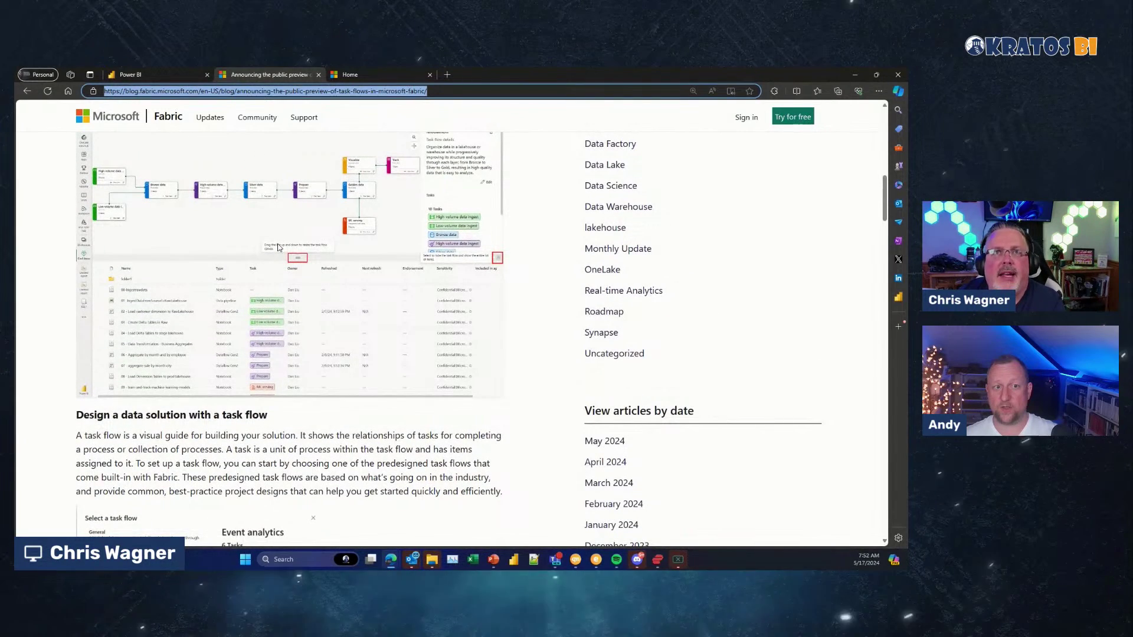
{"action": "left_click", "coordinate": [162, 75]}
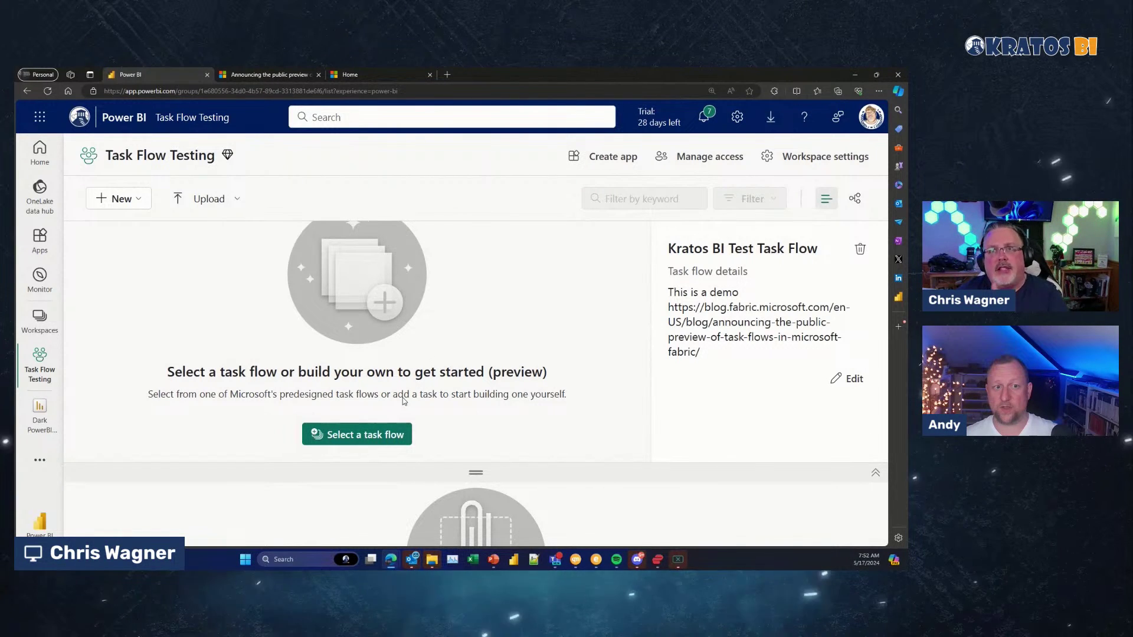
{"action": "left_click", "coordinate": [370, 439]}
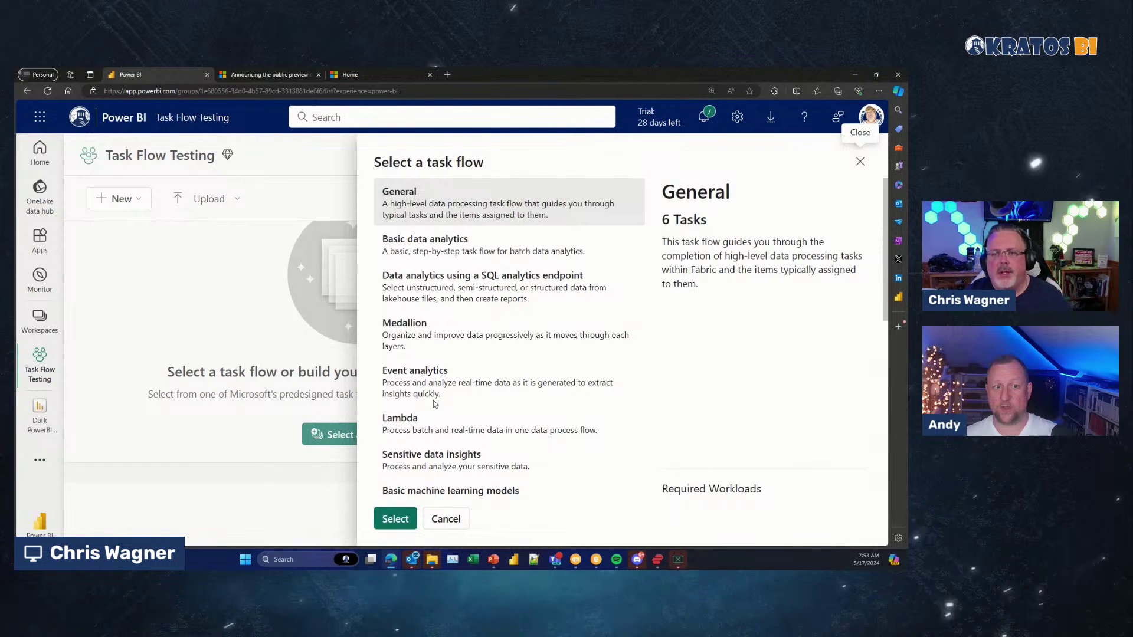
{"action": "scroll", "coordinate": [496, 353], "scroll_direction": "down", "scroll_amount": 3}
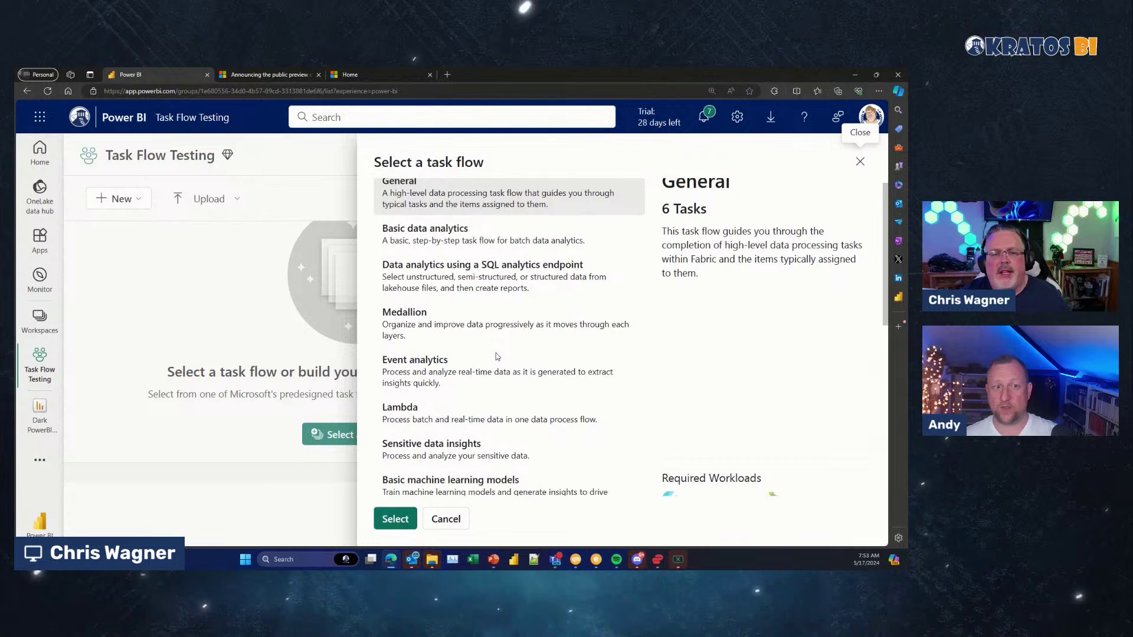
{"action": "scroll", "coordinate": [496, 354], "scroll_direction": "up", "scroll_amount": 3}
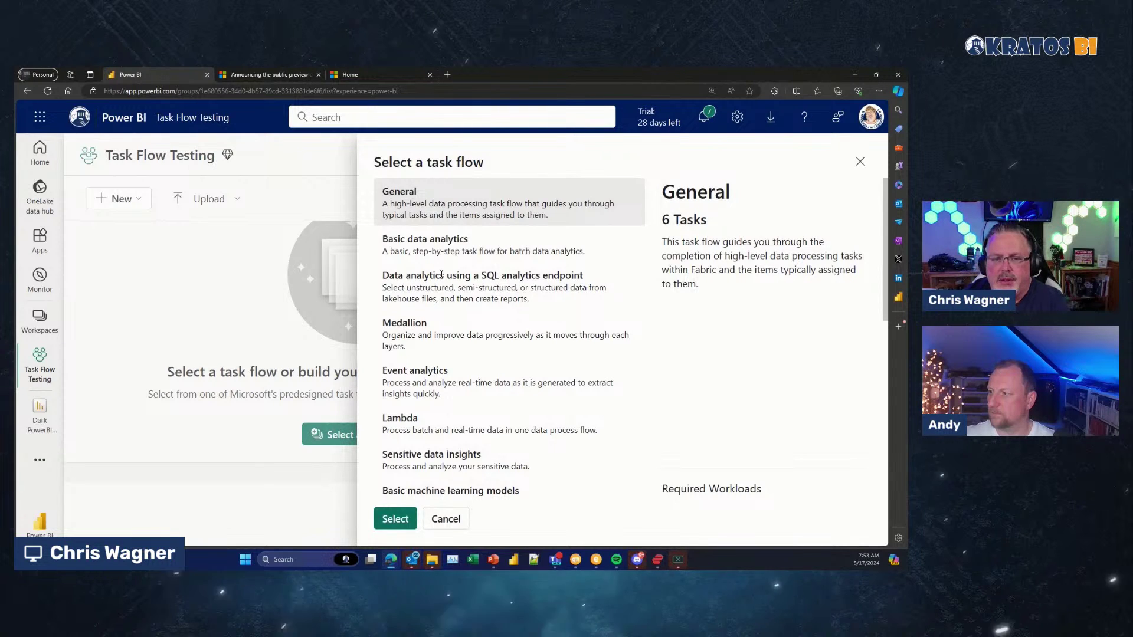
- Review the General task flow's required workloads and item types, and apply it to the workspace
{"action": "left_click", "coordinate": [435, 250]}
{"action": "left_click", "coordinate": [415, 216]}
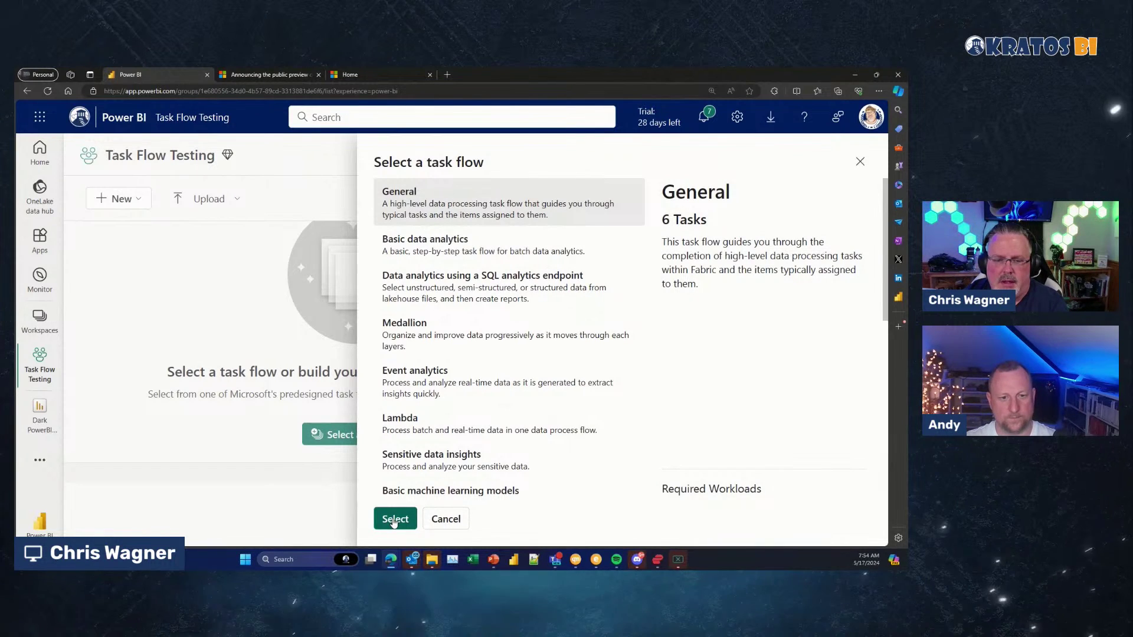
{"action": "scroll", "coordinate": [704, 462], "scroll_direction": "down", "scroll_amount": 1}
{"action": "scroll", "coordinate": [705, 460], "scroll_direction": "down", "scroll_amount": 3}
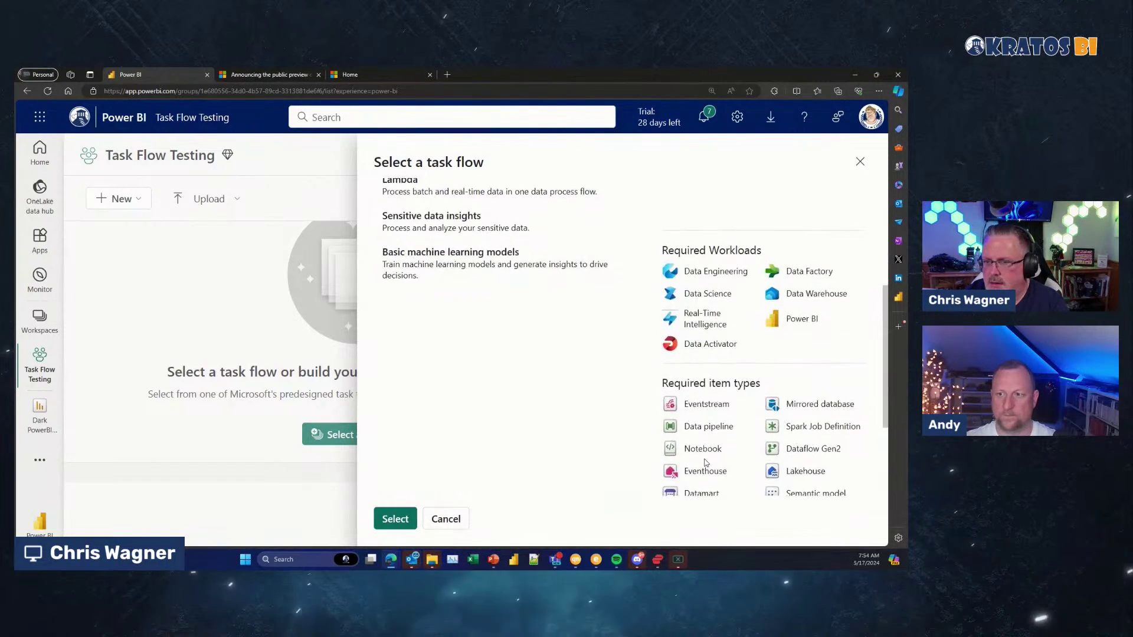
{"action": "scroll", "coordinate": [698, 437], "scroll_direction": "up", "scroll_amount": 3}
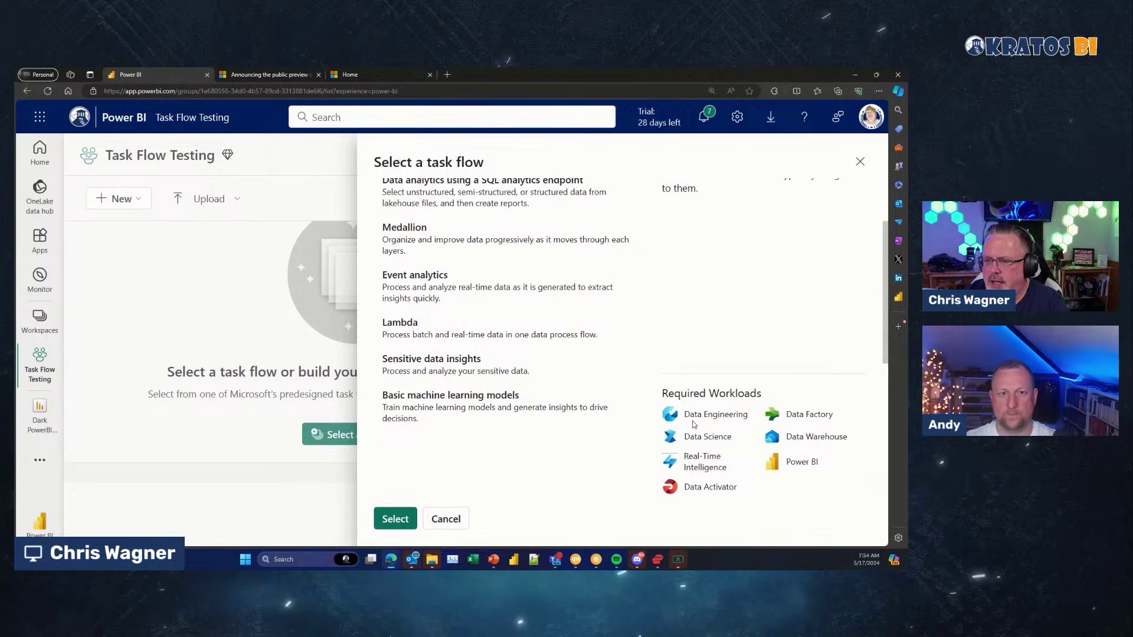
{"action": "scroll", "coordinate": [694, 425], "scroll_direction": "down", "scroll_amount": 5}
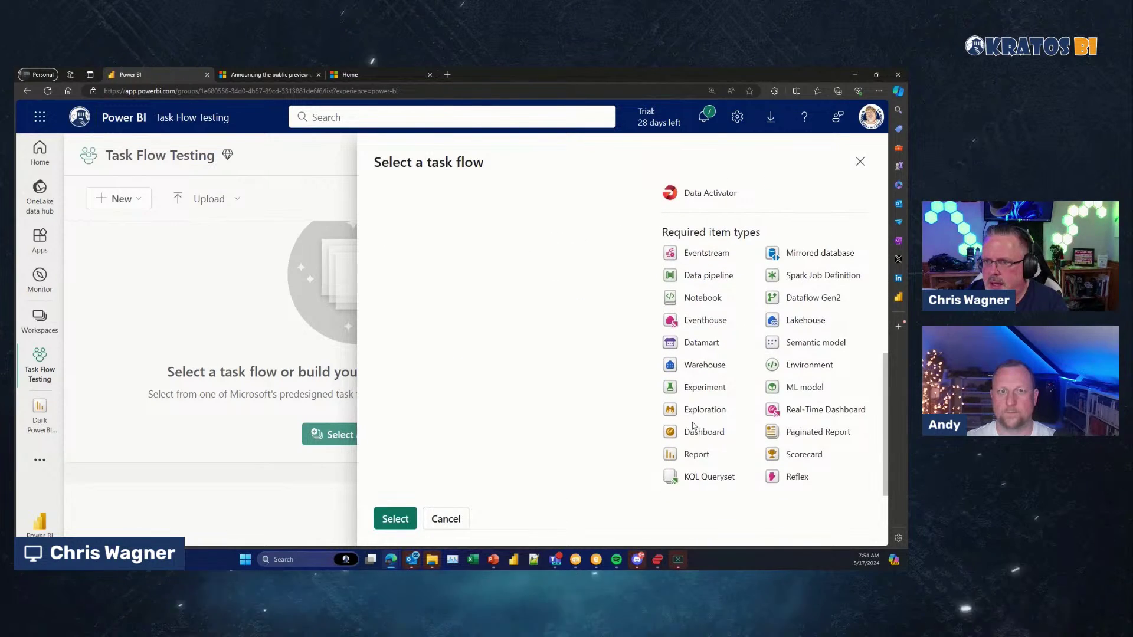
{"action": "scroll", "coordinate": [690, 422], "scroll_direction": "up", "scroll_amount": 5}
{"action": "scroll", "coordinate": [689, 424], "scroll_direction": "up", "scroll_amount": 2}
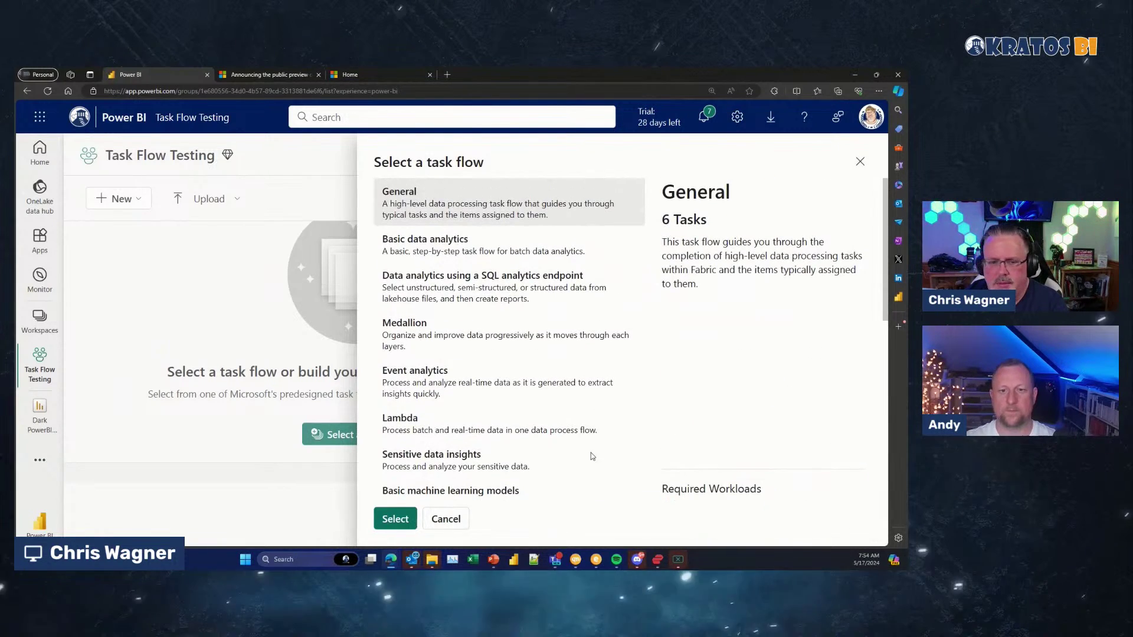
{"action": "left_click", "coordinate": [395, 519]}
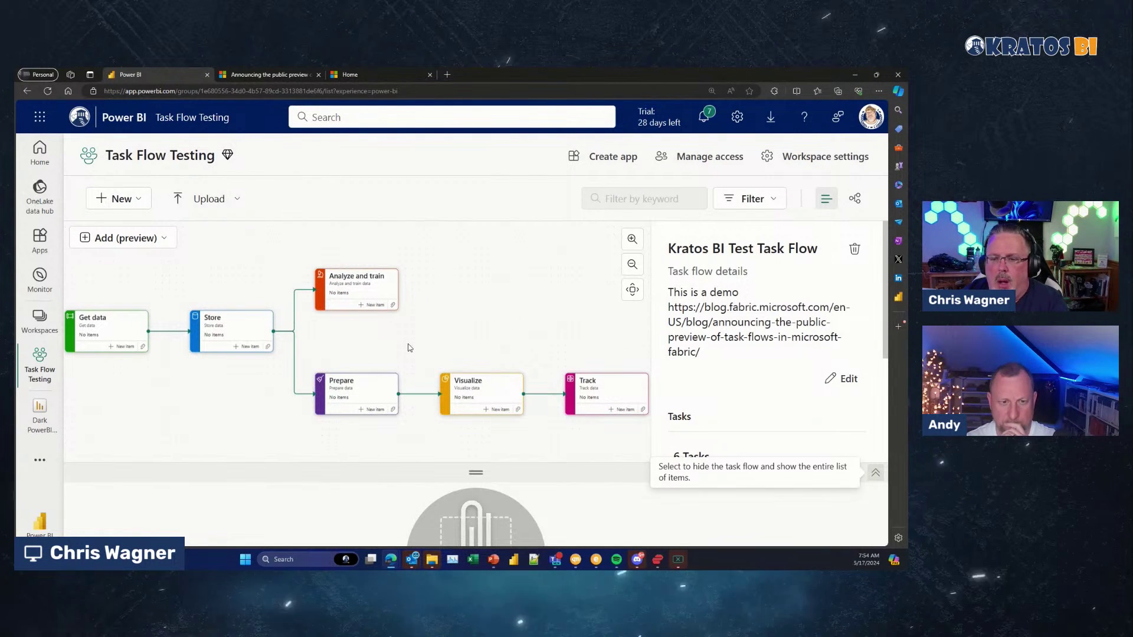
- Examine the recommended item types for creating a new item under the Get data task
{"action": "left_click_drag", "start_coordinate": [408, 347], "coordinate": [458, 326]}
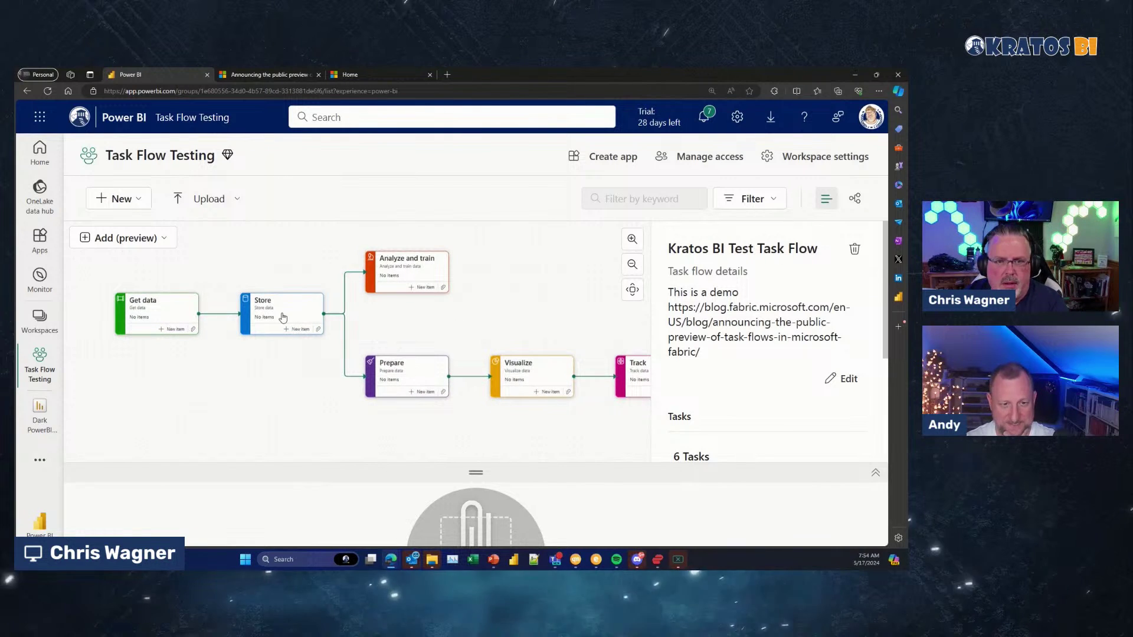
{"action": "left_click", "coordinate": [160, 311]}
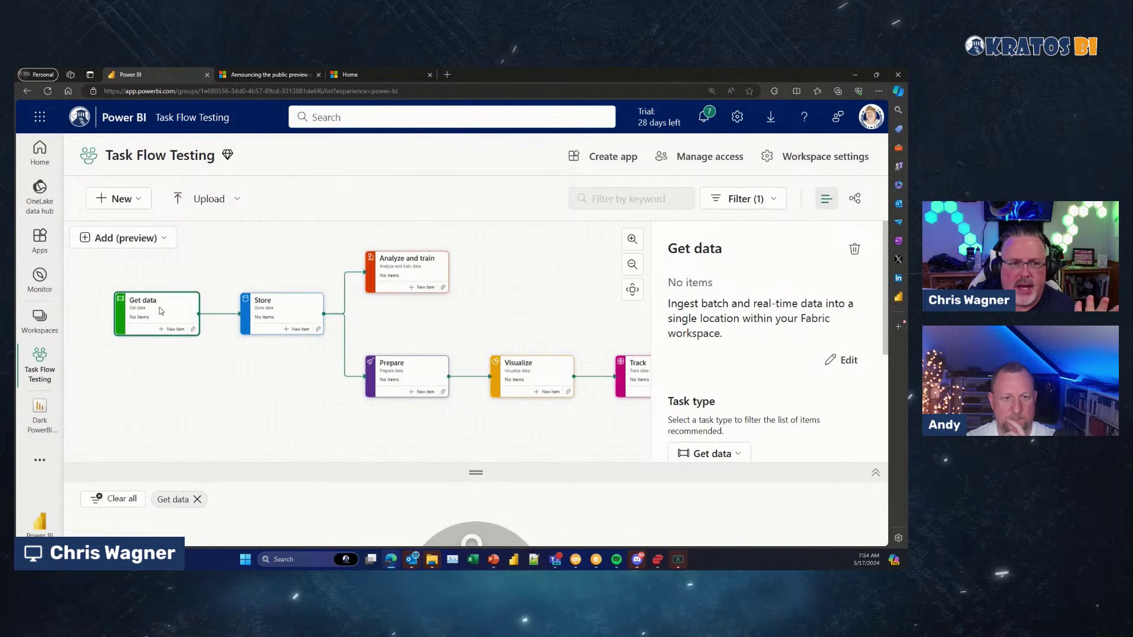
{"action": "left_click", "coordinate": [170, 331]}
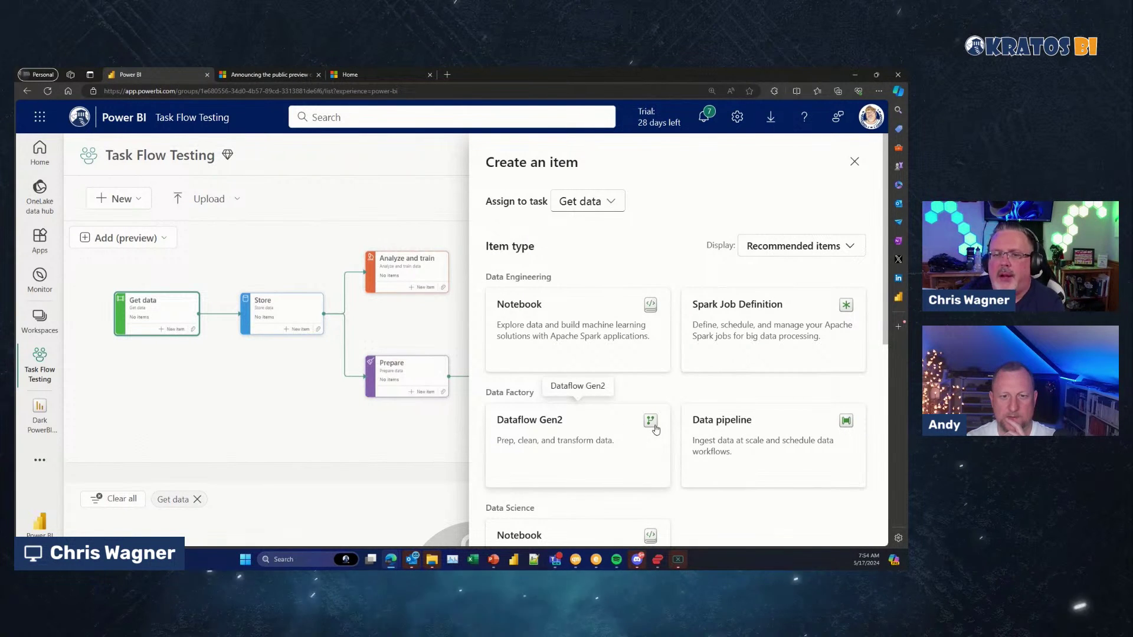
{"action": "scroll", "coordinate": [688, 419], "scroll_direction": "down", "scroll_amount": 3}
{"action": "scroll", "coordinate": [687, 419], "scroll_direction": "up", "scroll_amount": 3}
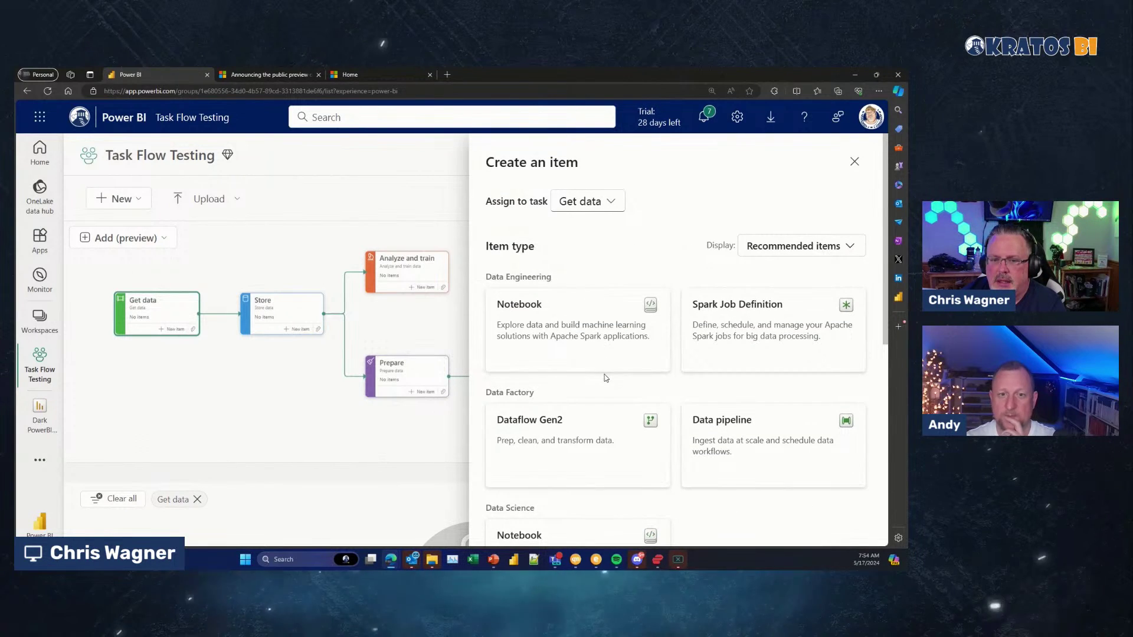
{"action": "scroll", "coordinate": [602, 372], "scroll_direction": "down", "scroll_amount": 1}
{"action": "scroll", "coordinate": [604, 378], "scroll_direction": "down", "scroll_amount": 2}
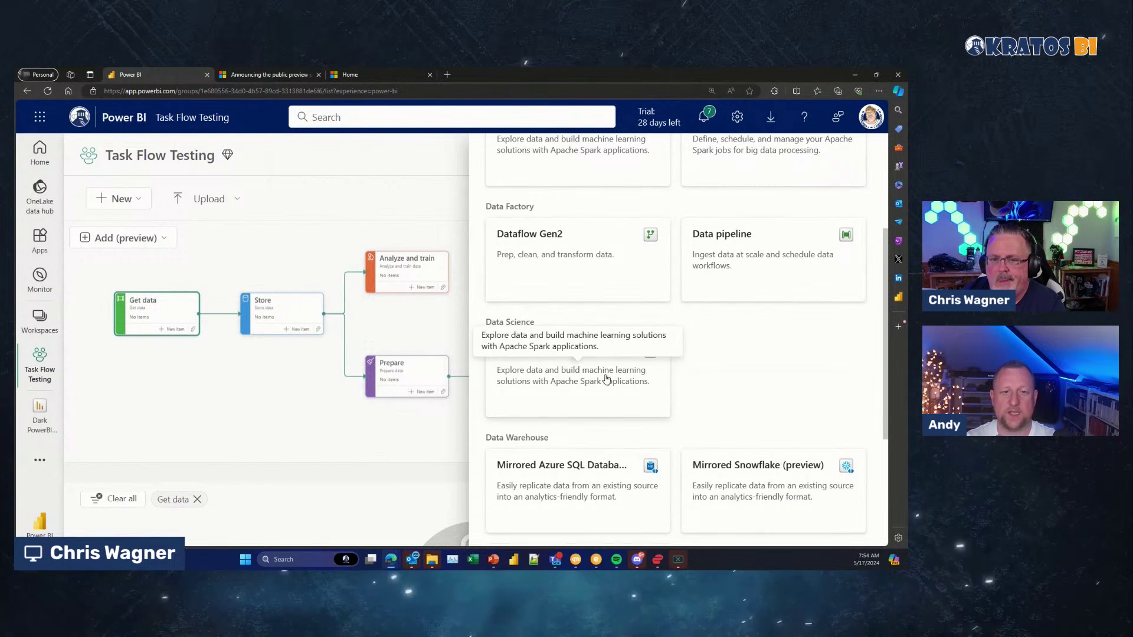
{"action": "scroll", "coordinate": [607, 381], "scroll_direction": "down", "scroll_amount": 1}
{"action": "scroll", "coordinate": [607, 381], "scroll_direction": "up", "scroll_amount": 4}
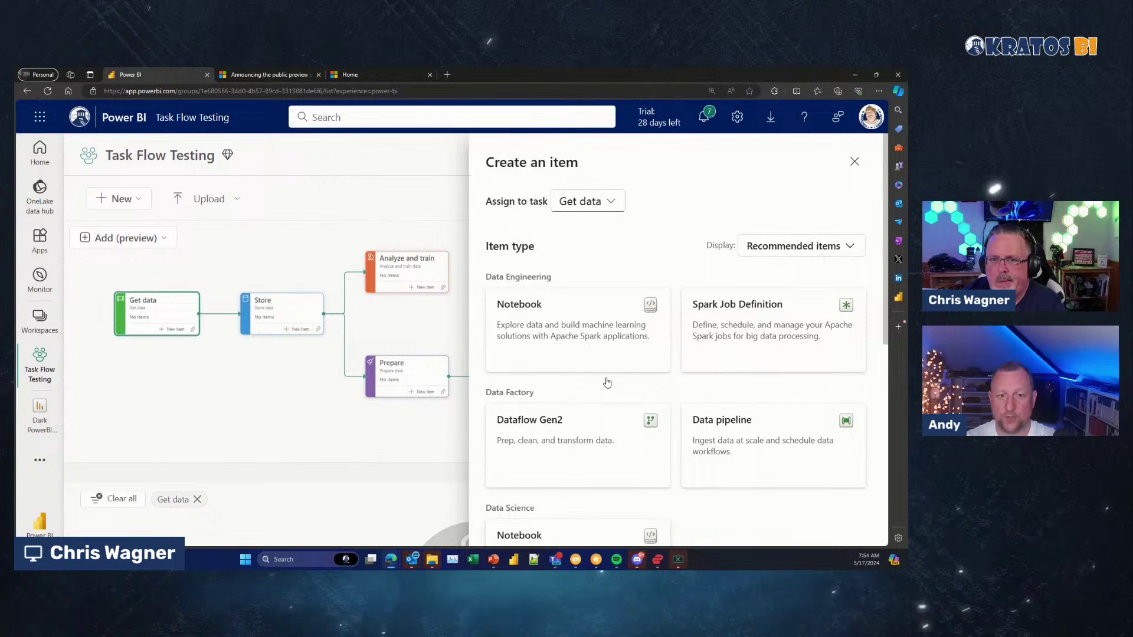
- Examine the recommended item types for creating a new item under the Store task, and close the list
{"action": "left_click", "coordinate": [301, 274]}
{"action": "left_click", "coordinate": [297, 328]}
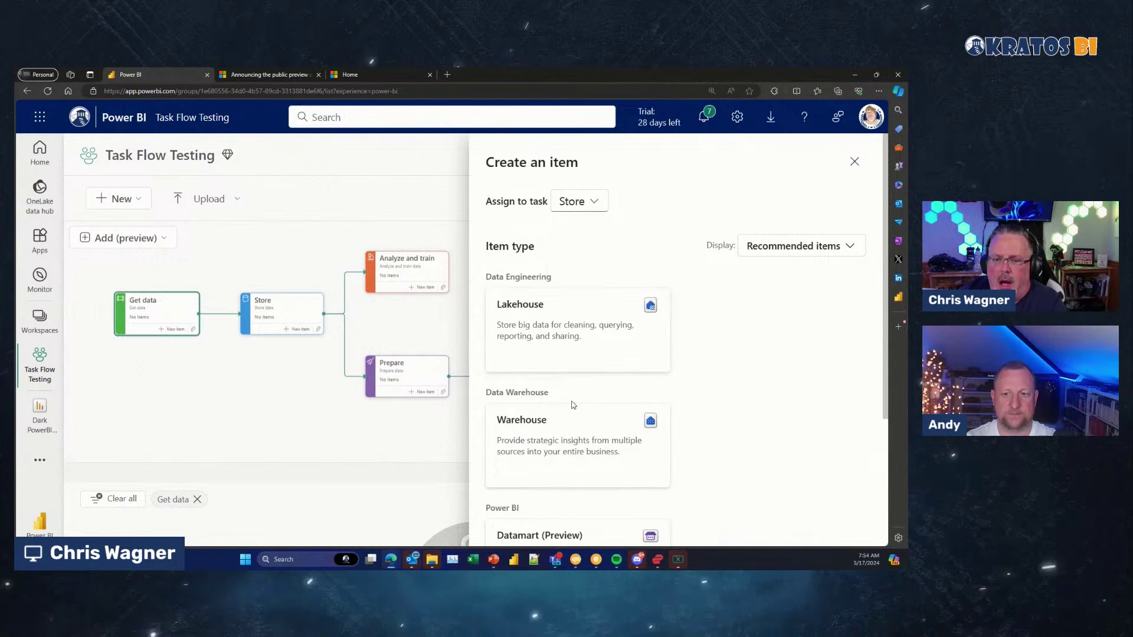
{"action": "scroll", "coordinate": [581, 423], "scroll_direction": "down", "scroll_amount": 2}
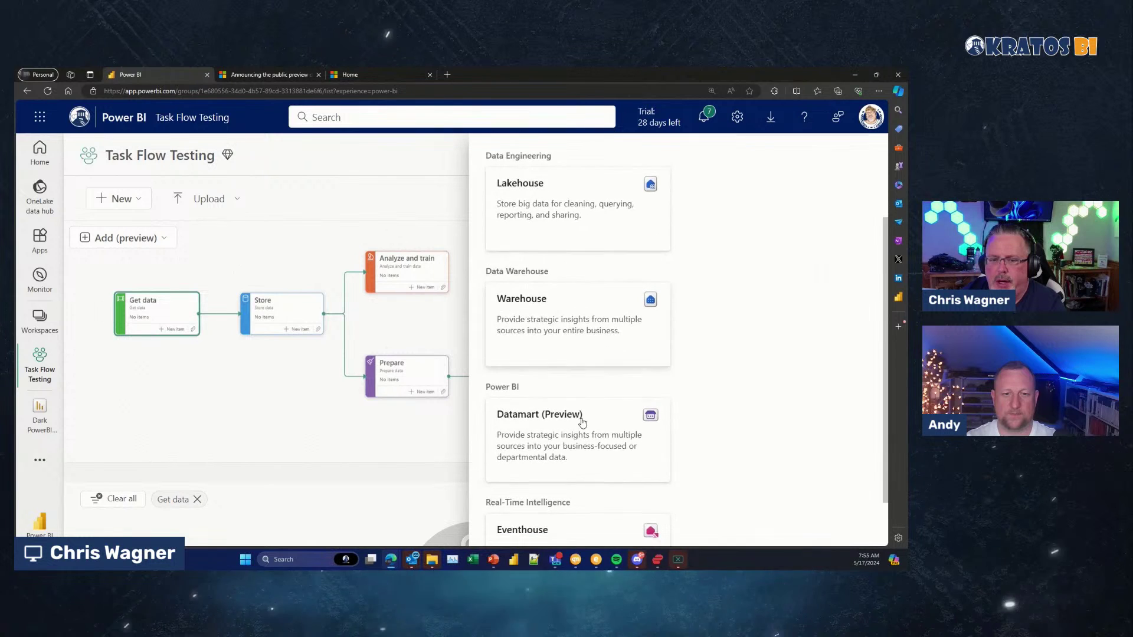
{"action": "scroll", "coordinate": [579, 422], "scroll_direction": "down", "scroll_amount": 1}
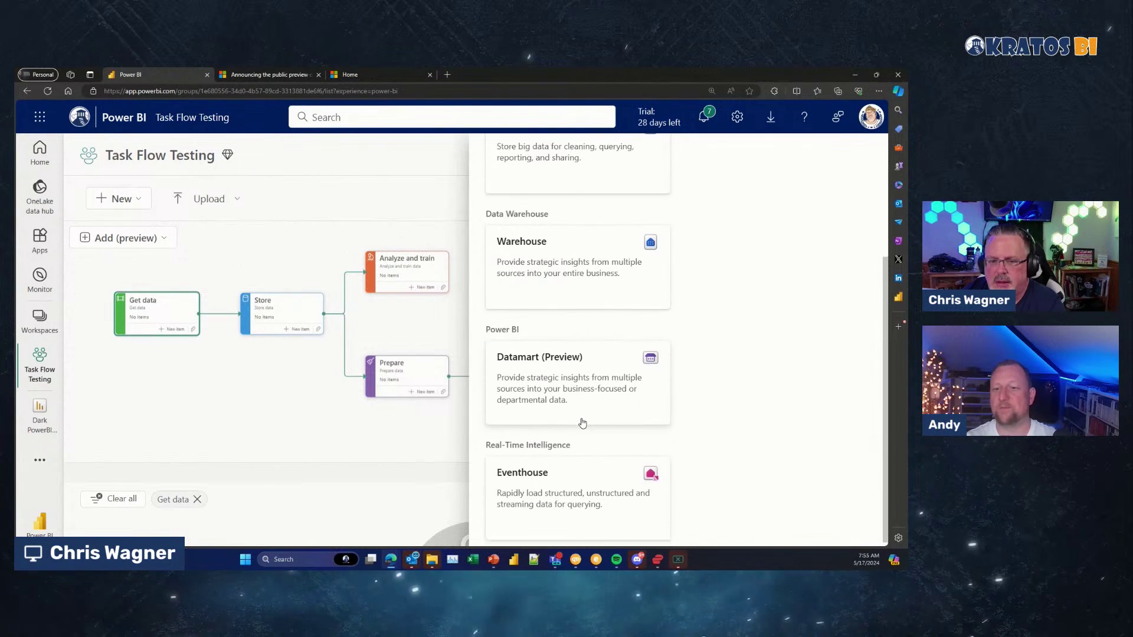
{"action": "scroll", "coordinate": [577, 478], "scroll_direction": "up", "scroll_amount": 3}
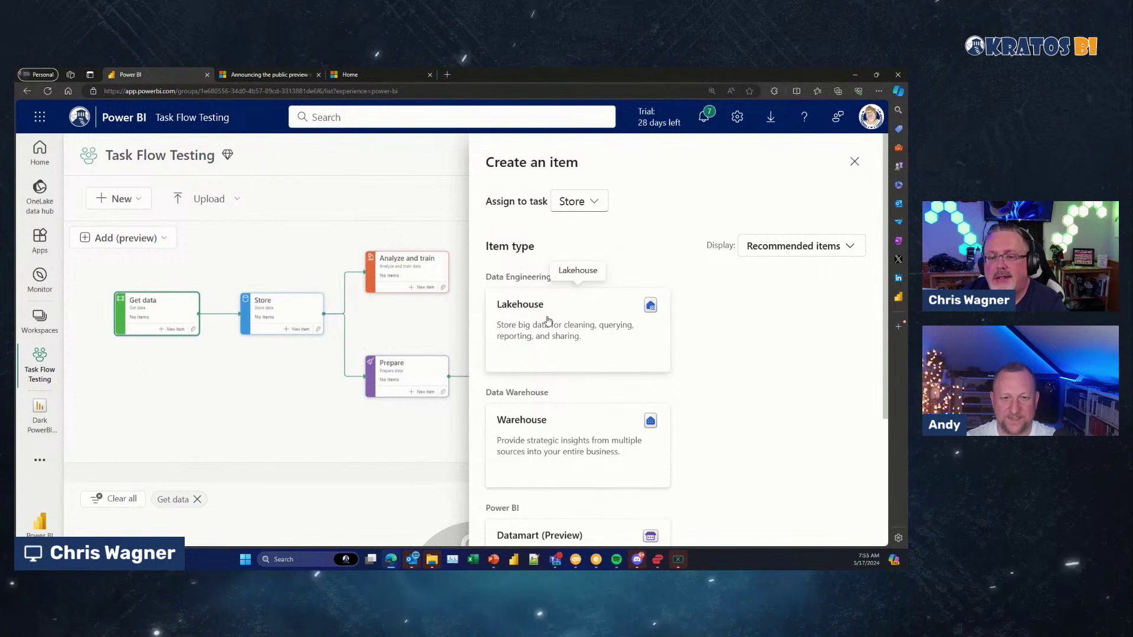
{"action": "left_click", "coordinate": [335, 436]}
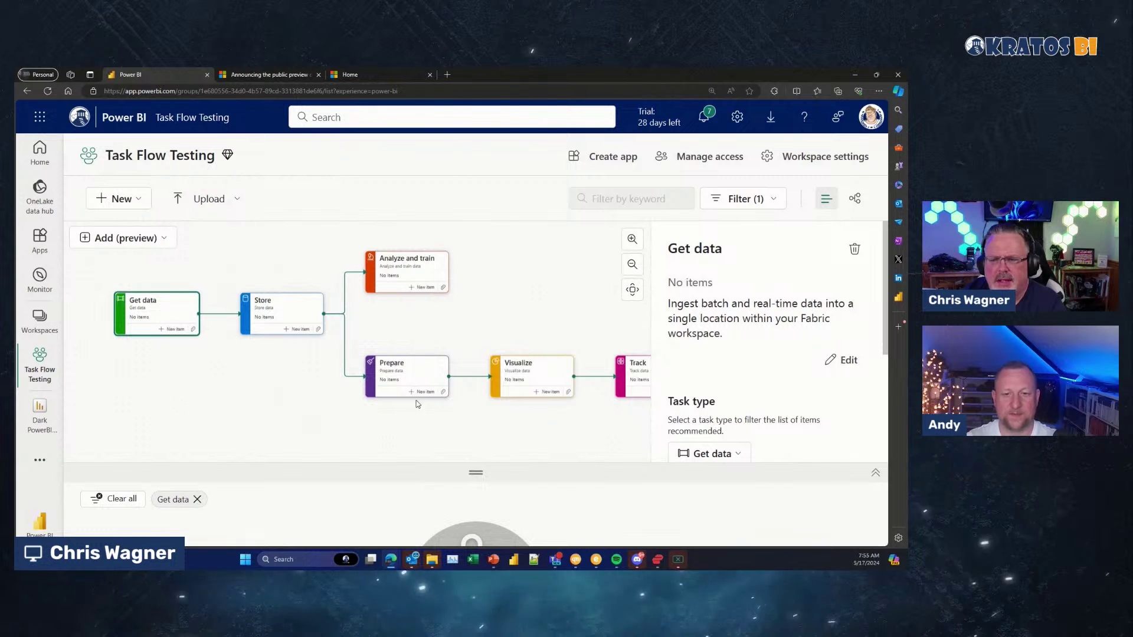
{"action": "left_click", "coordinate": [298, 330]}
{"action": "scroll", "coordinate": [596, 432], "scroll_direction": "down", "scroll_amount": 2}
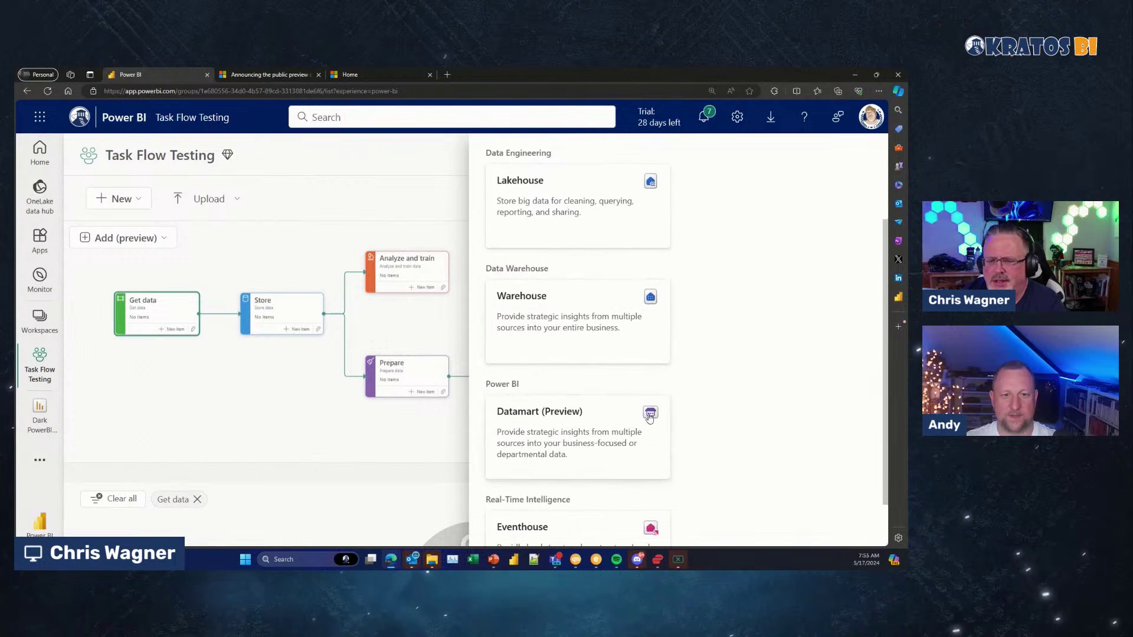
{"action": "left_click", "coordinate": [393, 437]}
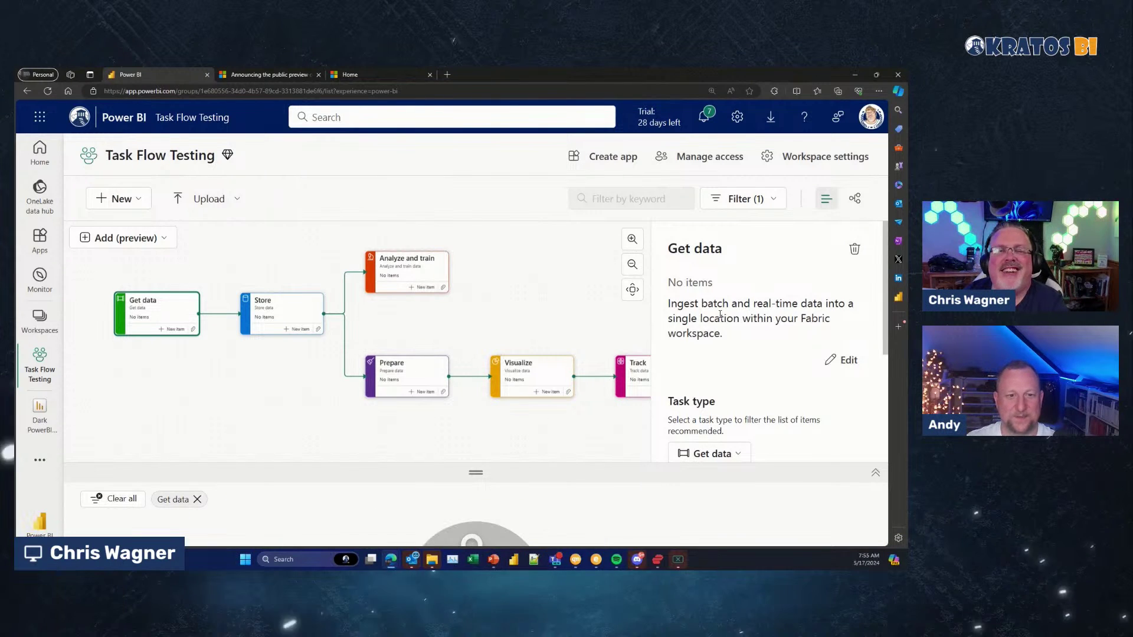
- Examine the recommended item types for the Analyze and train task without creating an item
{"action": "left_click", "coordinate": [423, 288]}
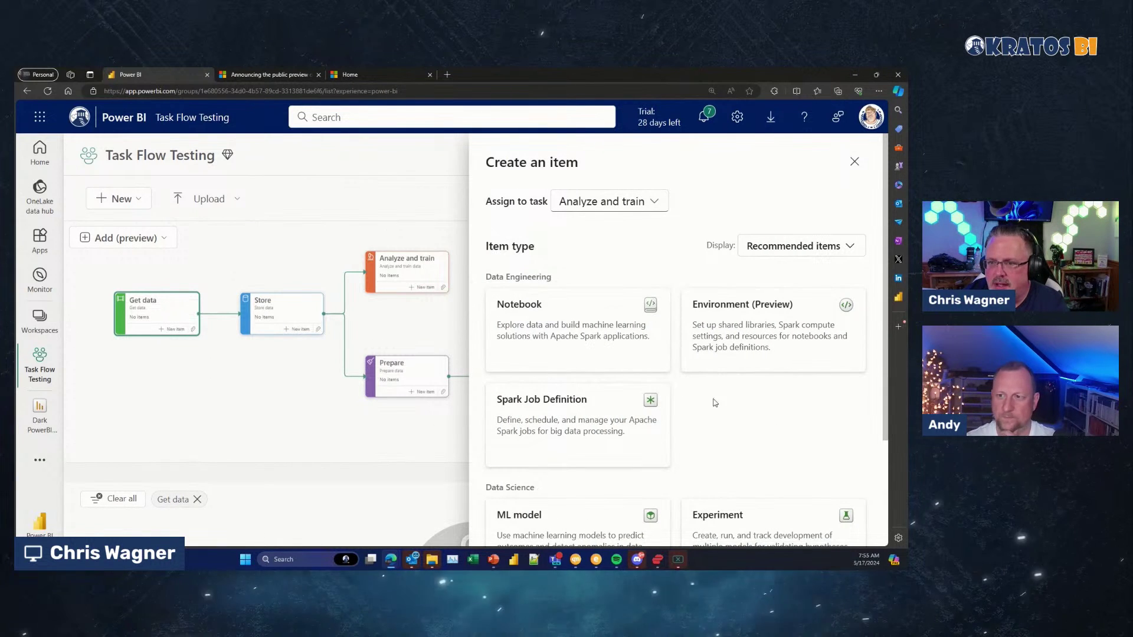
{"action": "scroll", "coordinate": [714, 403], "scroll_direction": "down", "scroll_amount": 2}
{"action": "scroll", "coordinate": [715, 407], "scroll_direction": "up", "scroll_amount": 2}
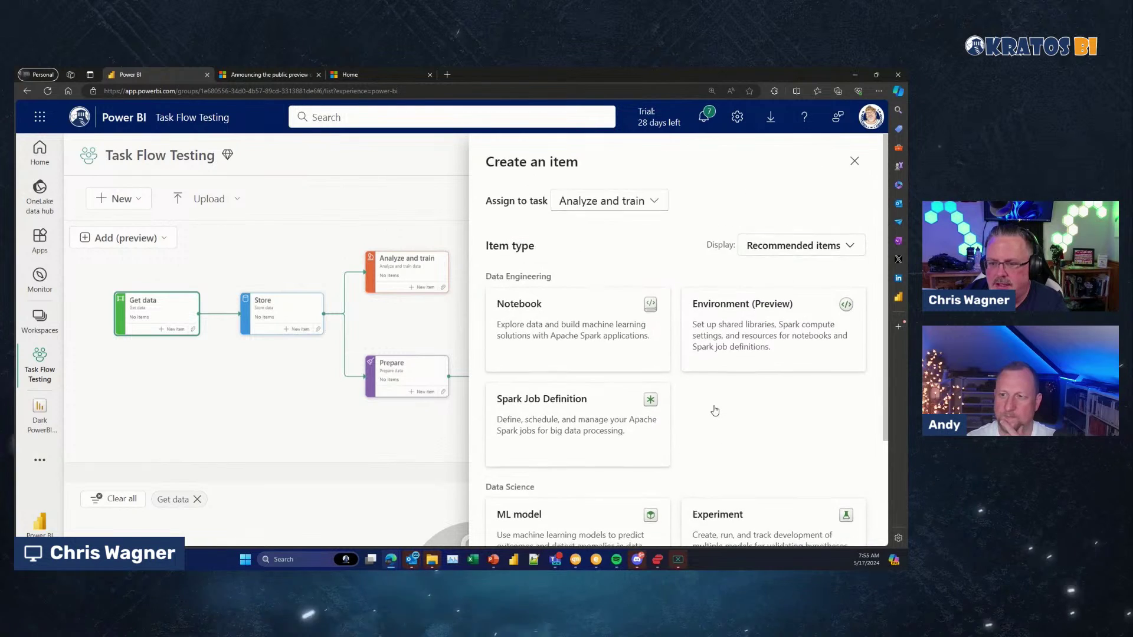
{"action": "scroll", "coordinate": [714, 411], "scroll_direction": "down", "scroll_amount": 2}
{"action": "scroll", "coordinate": [715, 411], "scroll_direction": "up", "scroll_amount": 2}
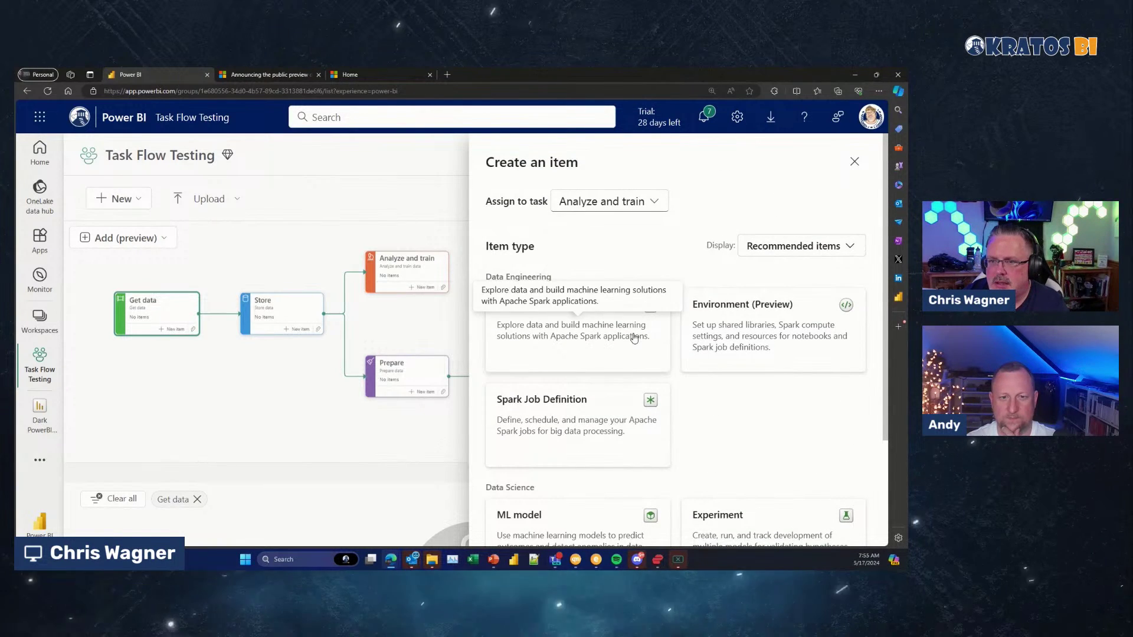
{"action": "left_click", "coordinate": [855, 162]}
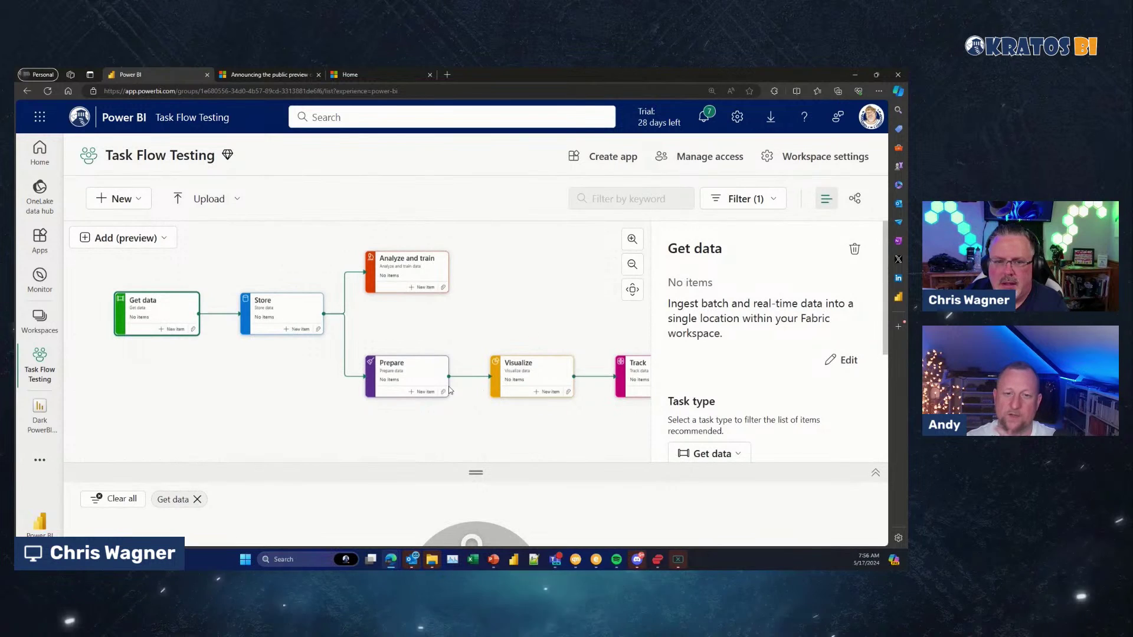
- Check the recommended item types for the Prepare task, and return to the overall task flow details
{"action": "left_click", "coordinate": [423, 392]}
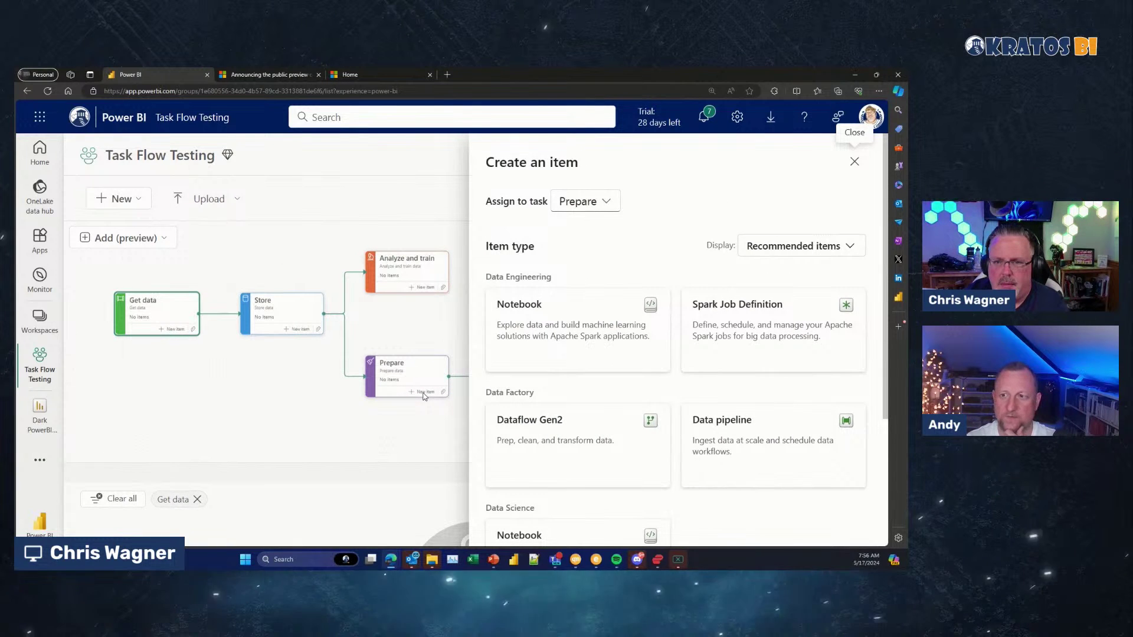
{"action": "key", "text": "Escape"}
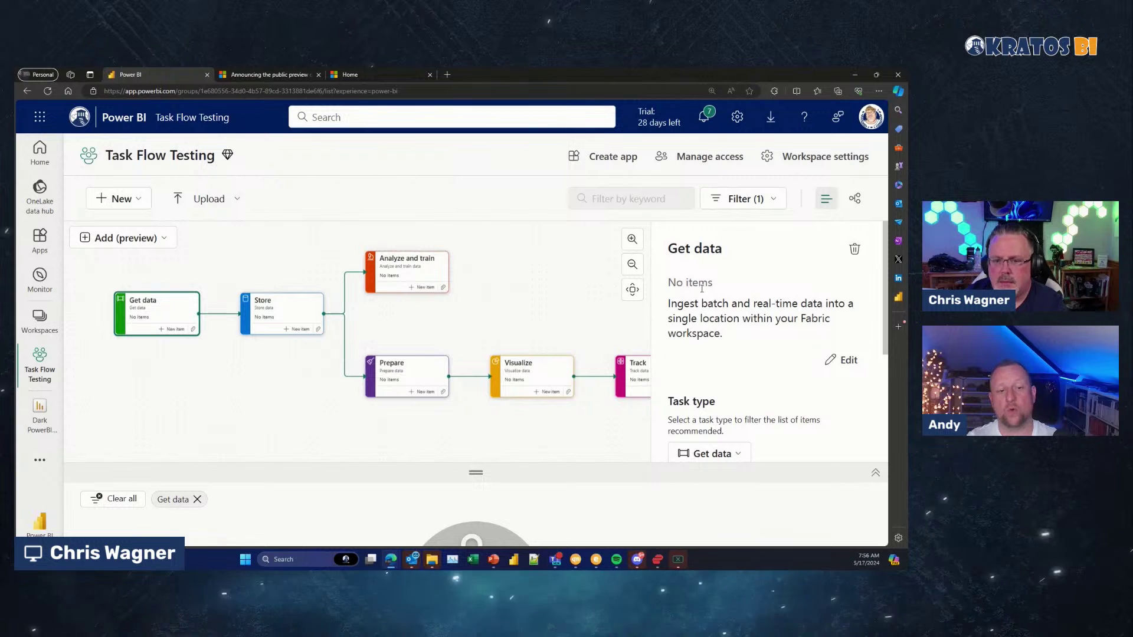
{"action": "left_click", "coordinate": [515, 313]}
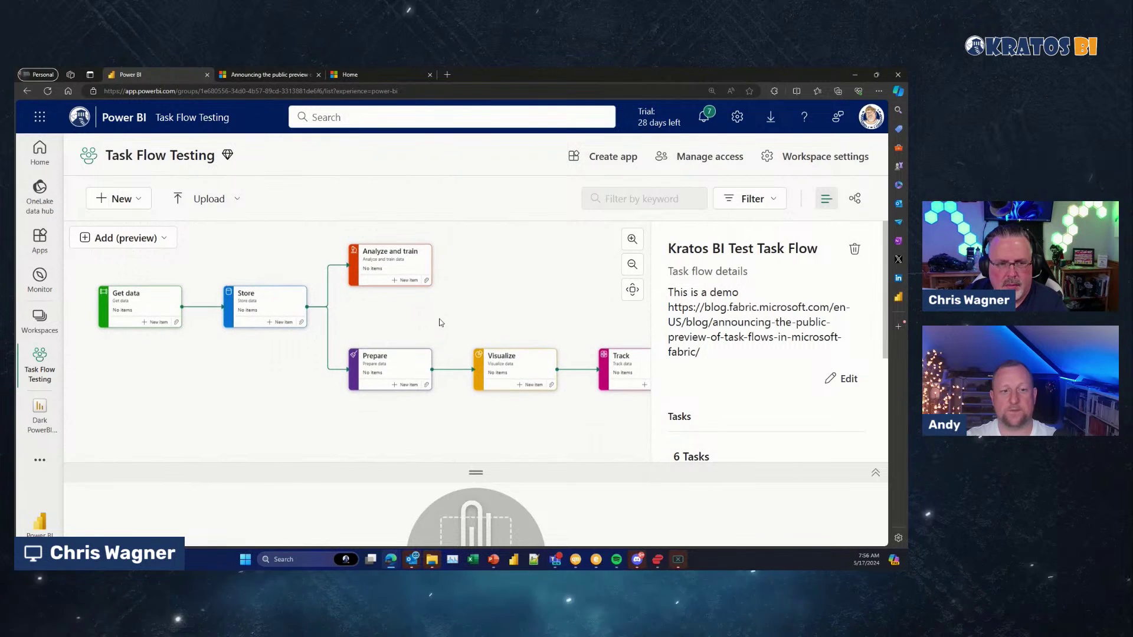
- Add a second Store data task to the flow and place it just before the Prepare task, below the first Store
{"action": "left_click", "coordinate": [158, 245]}
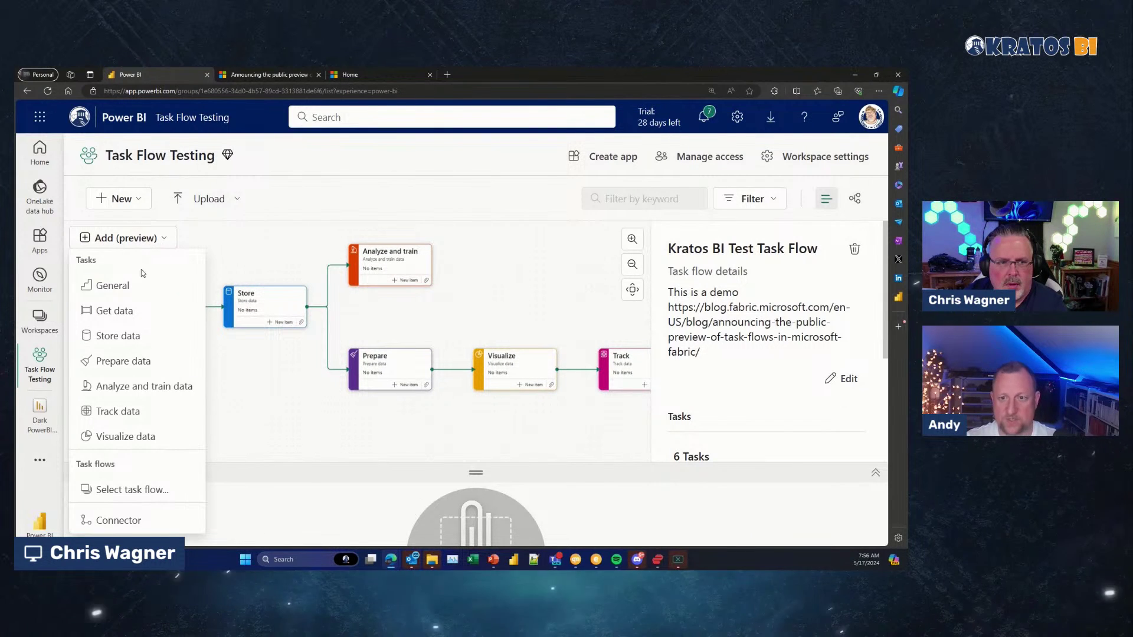
{"action": "left_click", "coordinate": [128, 335]}
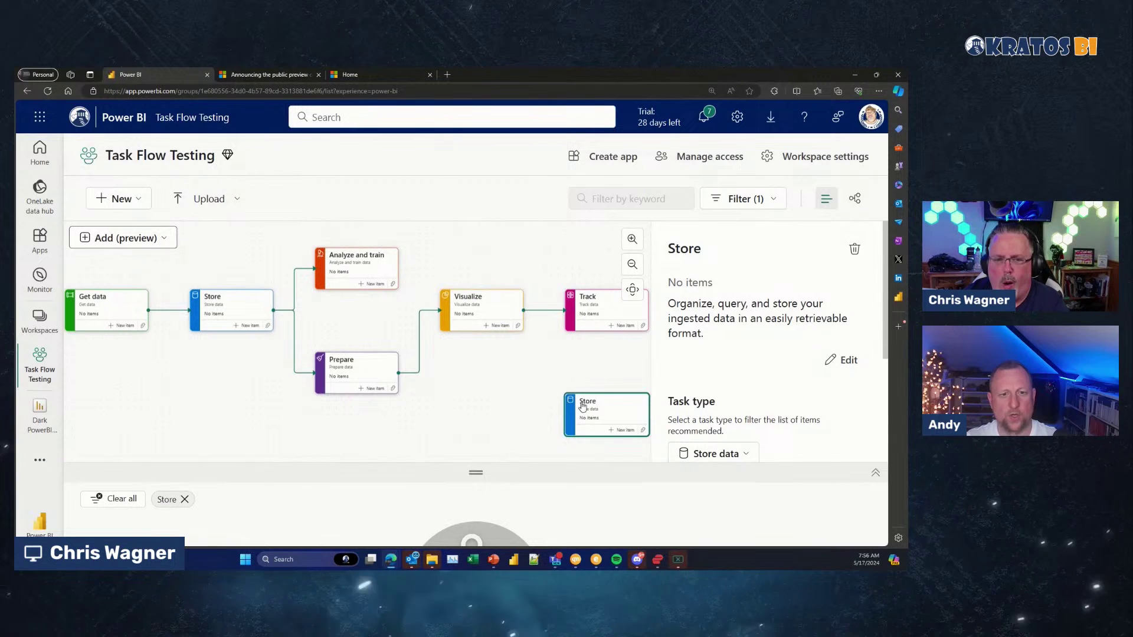
{"action": "left_click_drag", "start_coordinate": [585, 406], "coordinate": [319, 373]}
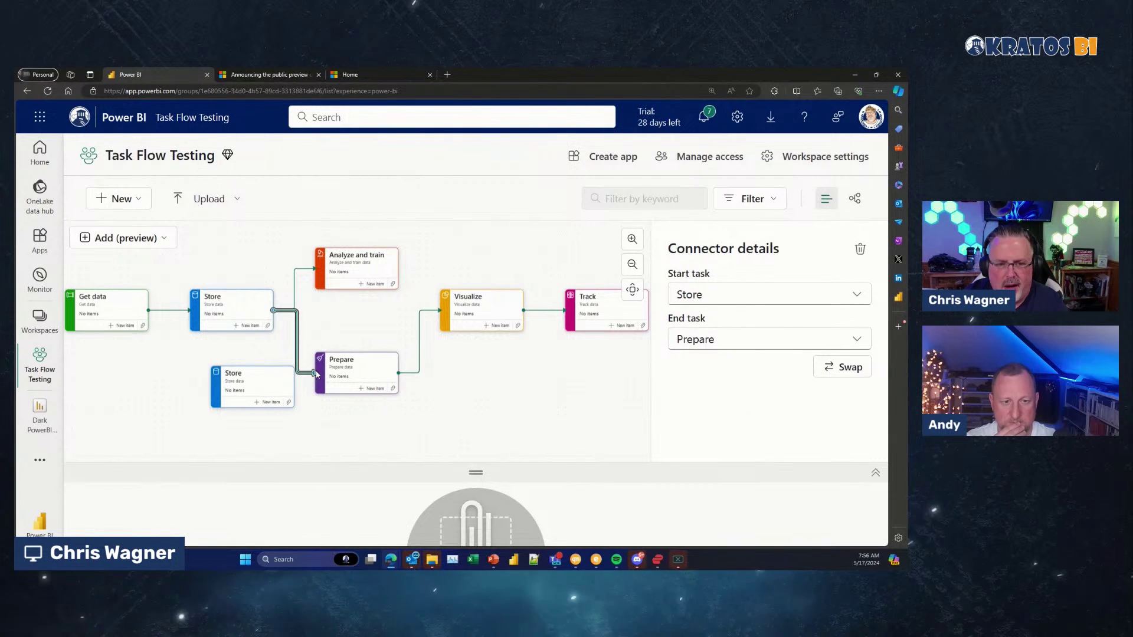
- Redirect the connector between the first Store task and Prepare so that it ends at the new Store task
{"action": "left_click", "coordinate": [354, 375]}
{"action": "left_click", "coordinate": [296, 359]}
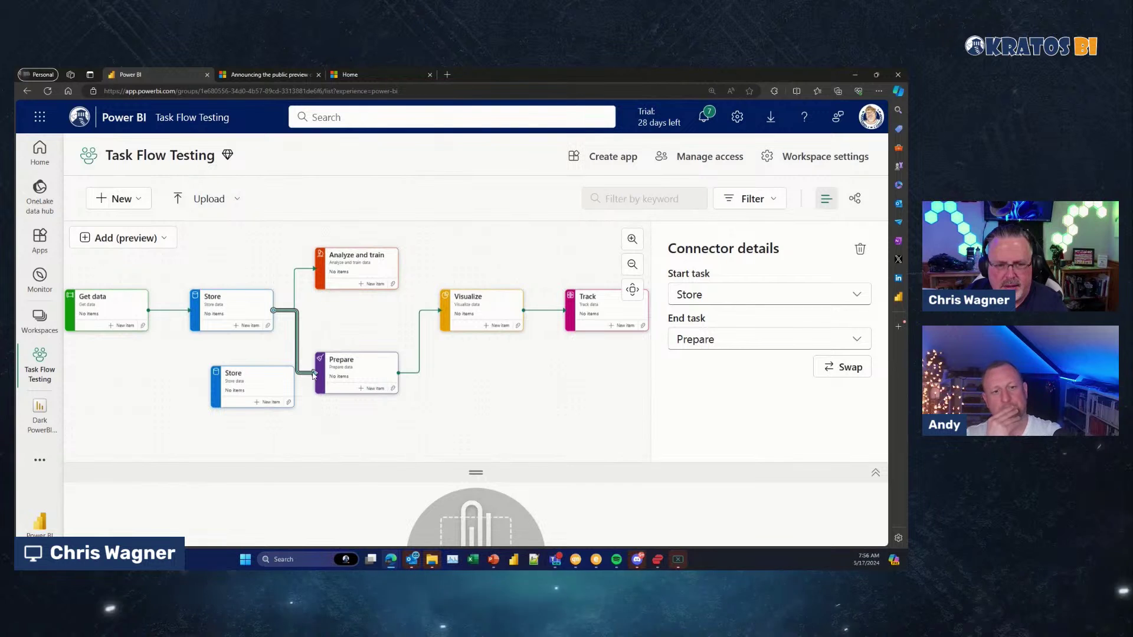
{"action": "left_click", "coordinate": [738, 343]}
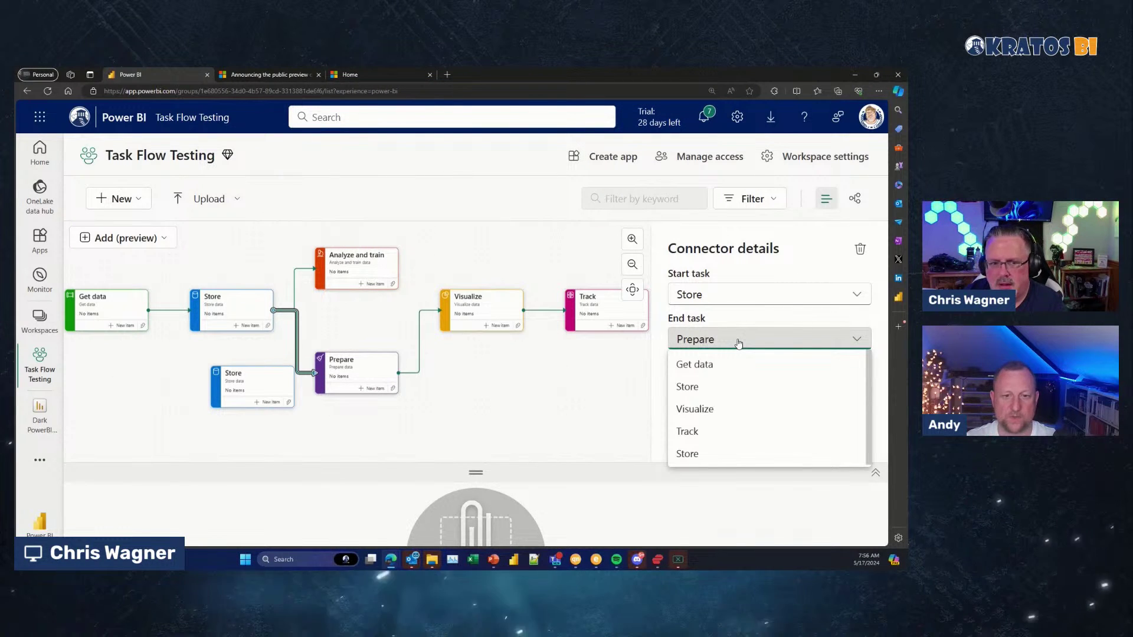
{"action": "left_click", "coordinate": [708, 453]}
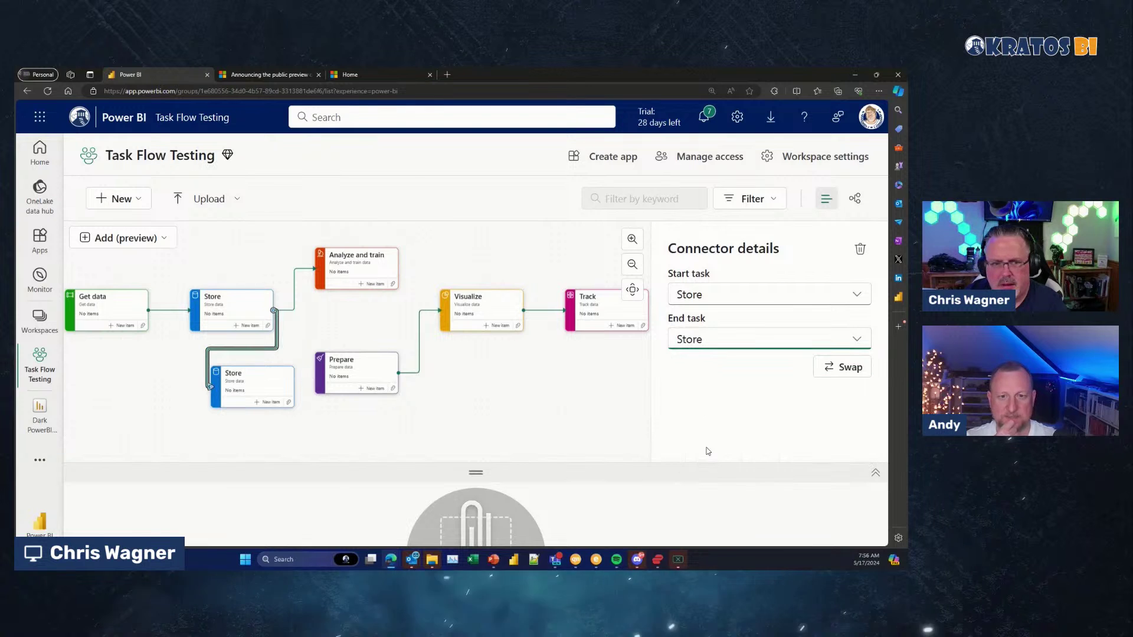
- Connect the second Store task to the Prepare task
{"action": "left_click", "coordinate": [275, 391]}
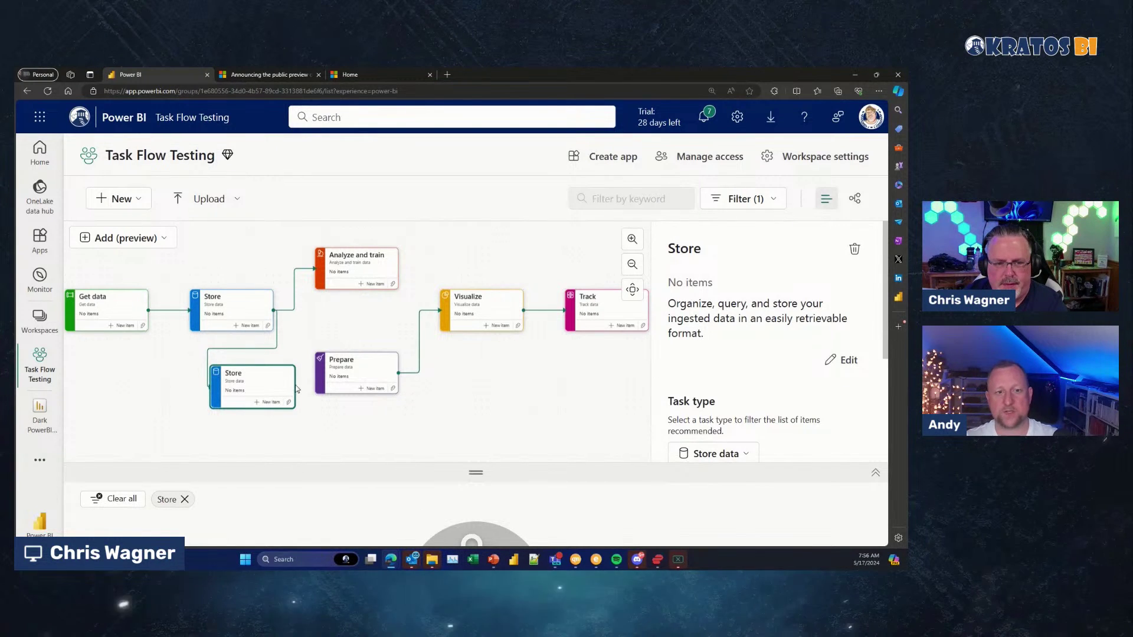
{"action": "left_click_drag", "start_coordinate": [297, 389], "coordinate": [324, 374]}
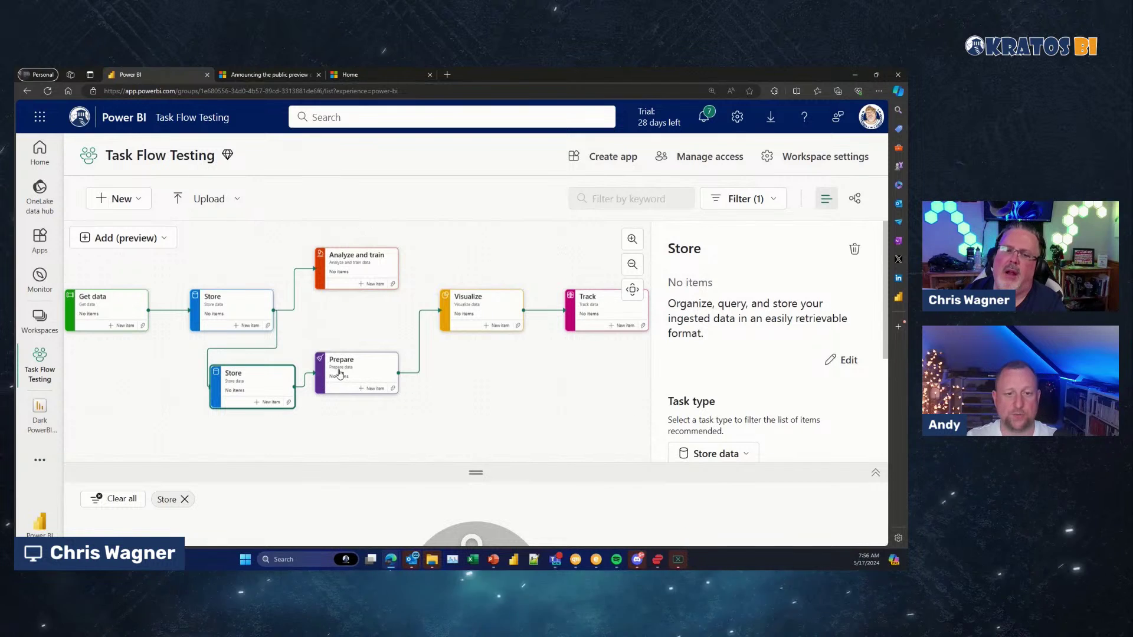
{"action": "left_click", "coordinate": [347, 375]}
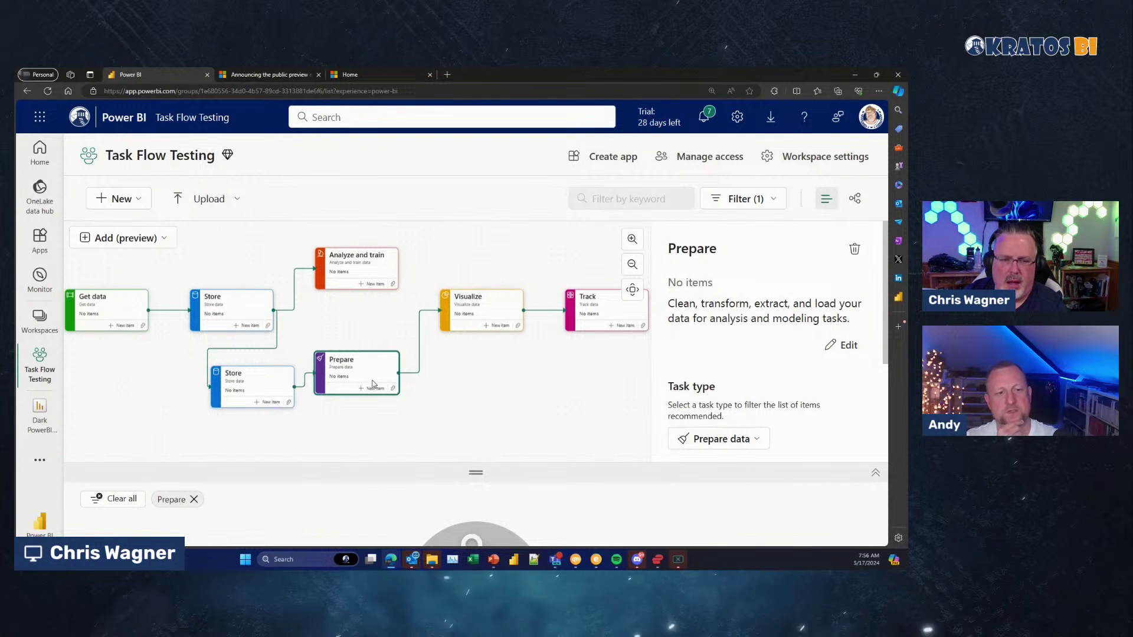
- Rename the first Store task, directly after Get data, as RAW and save it
{"action": "left_click", "coordinate": [234, 305]}
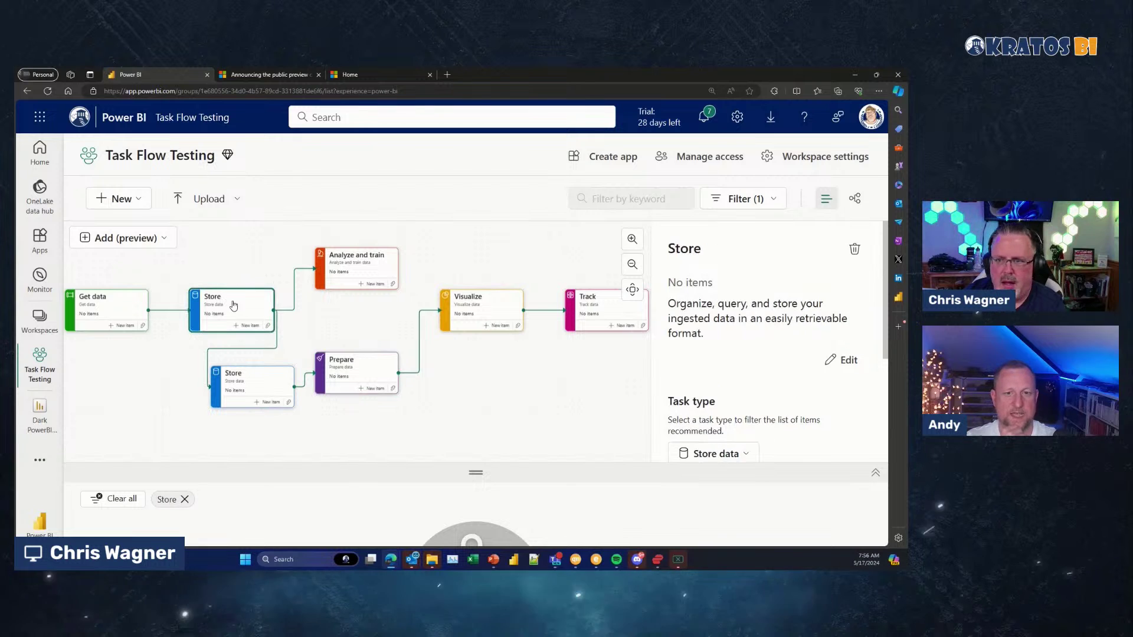
{"action": "left_click", "coordinate": [841, 360]}
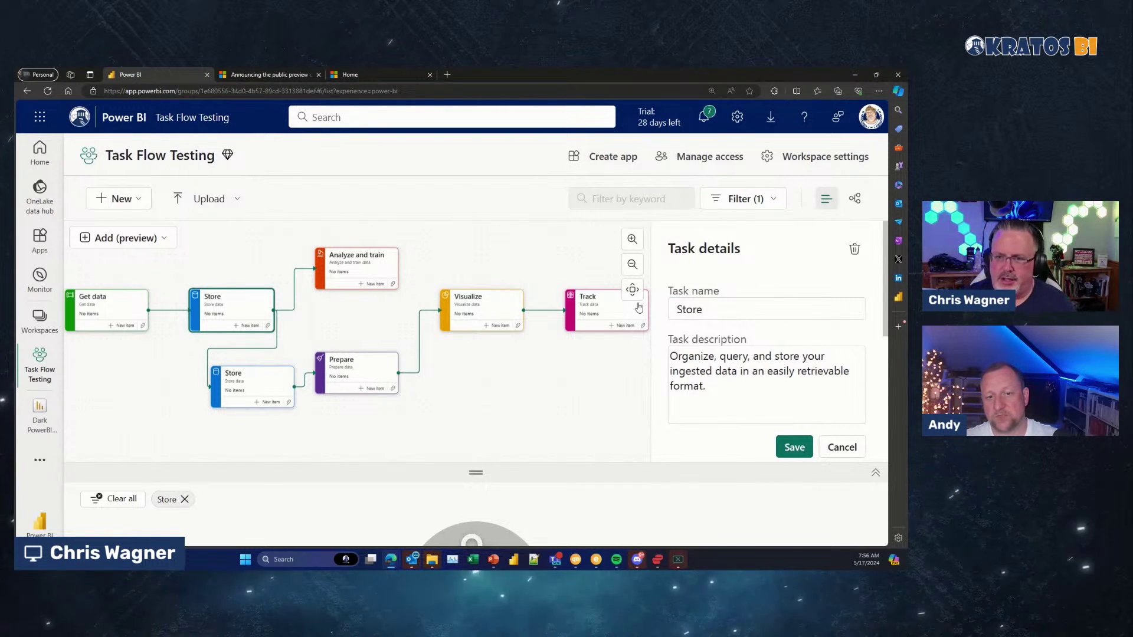
{"action": "double_click", "coordinate": [706, 312]}
{"action": "type", "text": "RAW"}
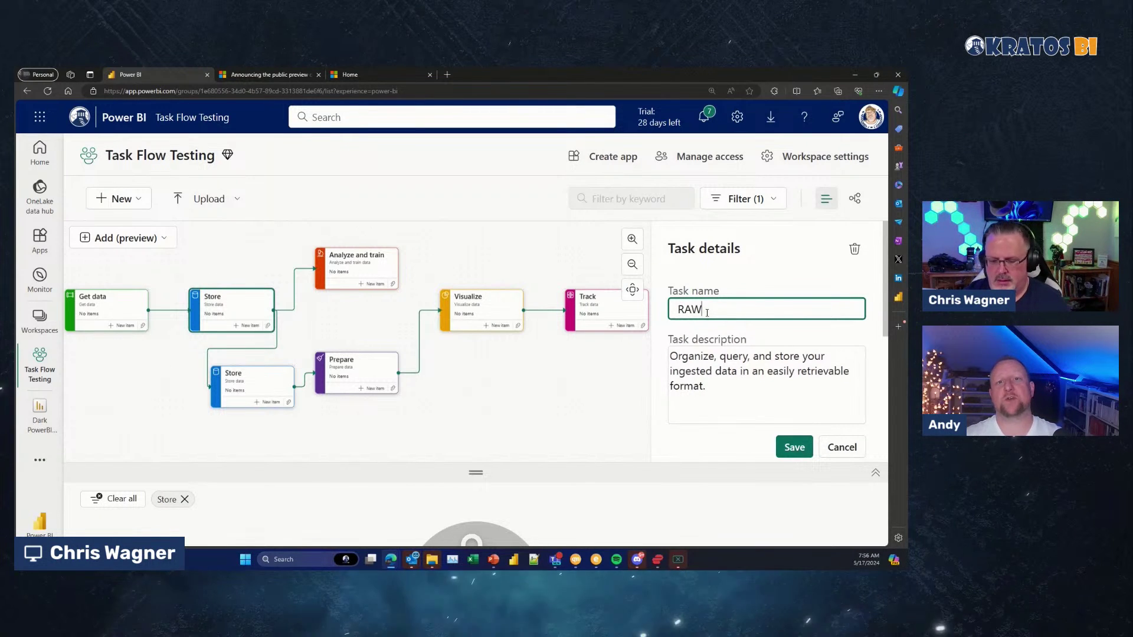
{"action": "key", "text": "Return"}
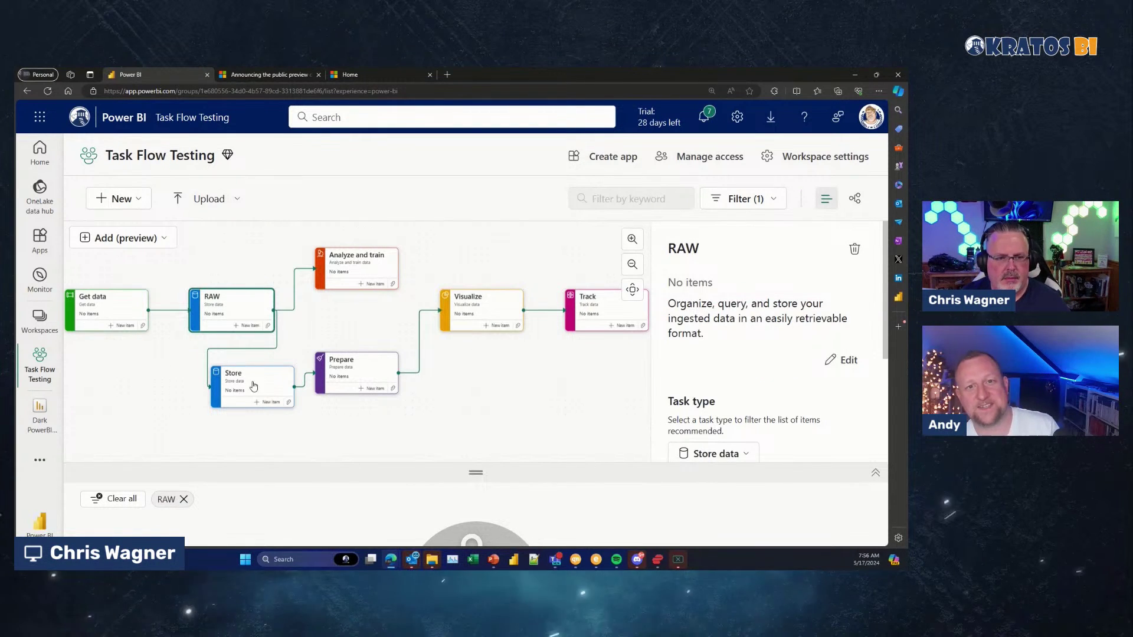
- Rename the second Store task, directly before Prepare, as Bronze and save it
{"action": "left_click", "coordinate": [254, 385]}
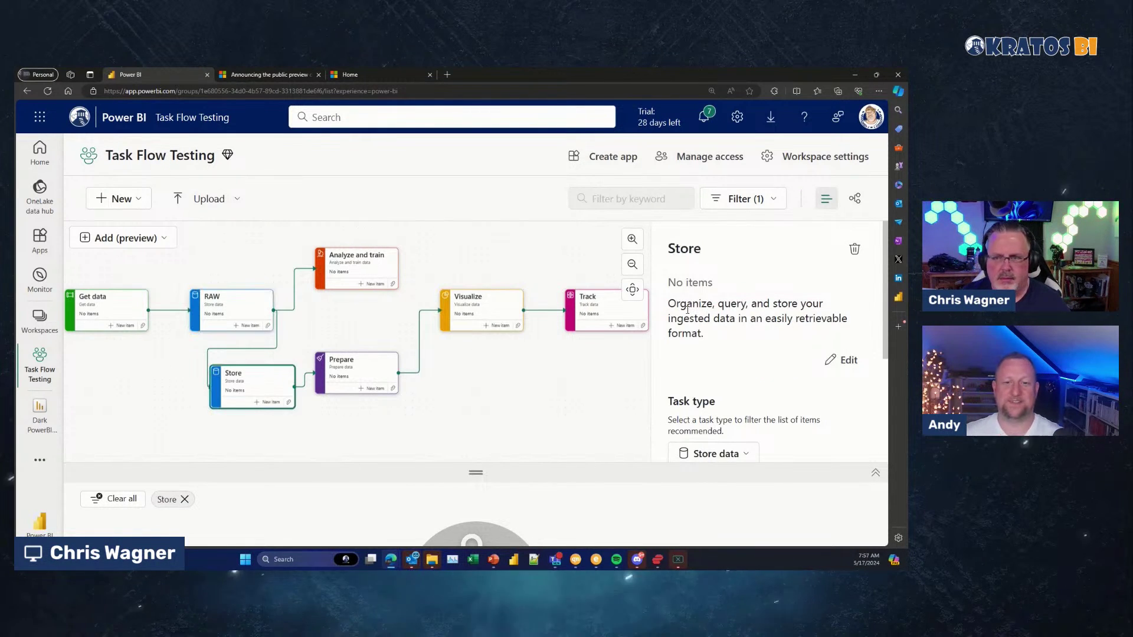
{"action": "left_click", "coordinate": [849, 360]}
{"action": "left_click", "coordinate": [724, 309]}
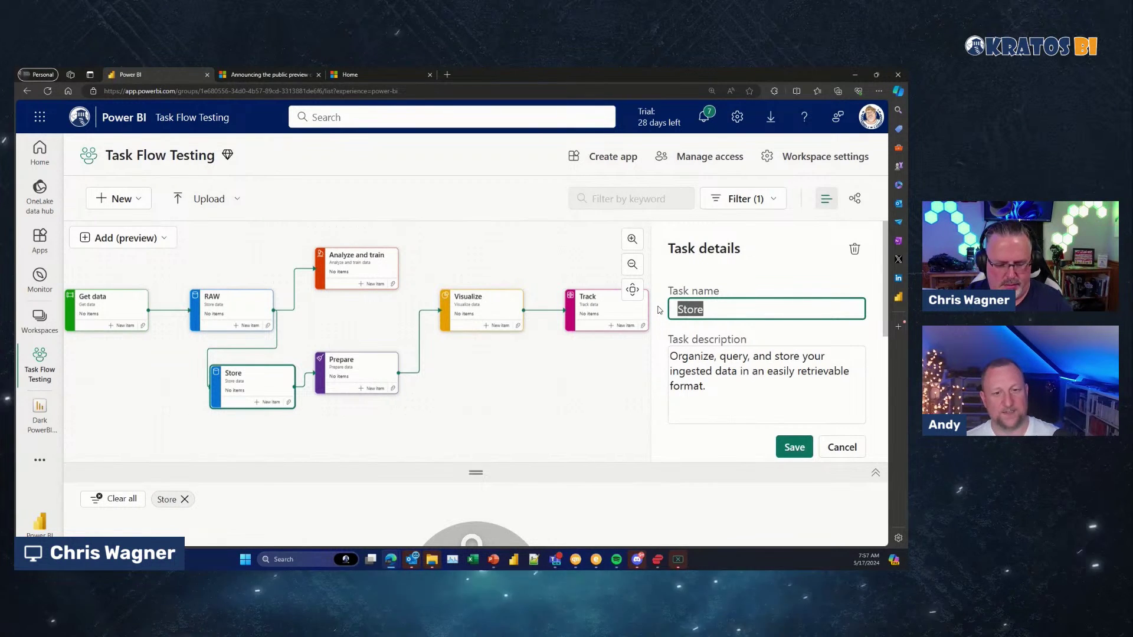
{"action": "type", "text": "Bronze"}
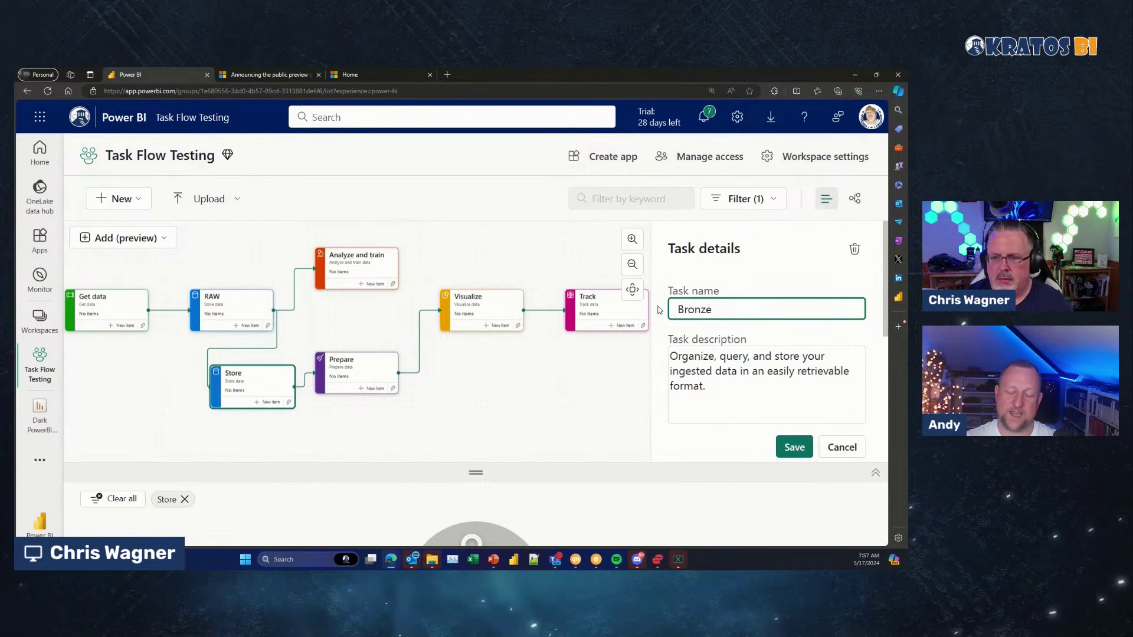
{"action": "left_click", "coordinate": [793, 449]}
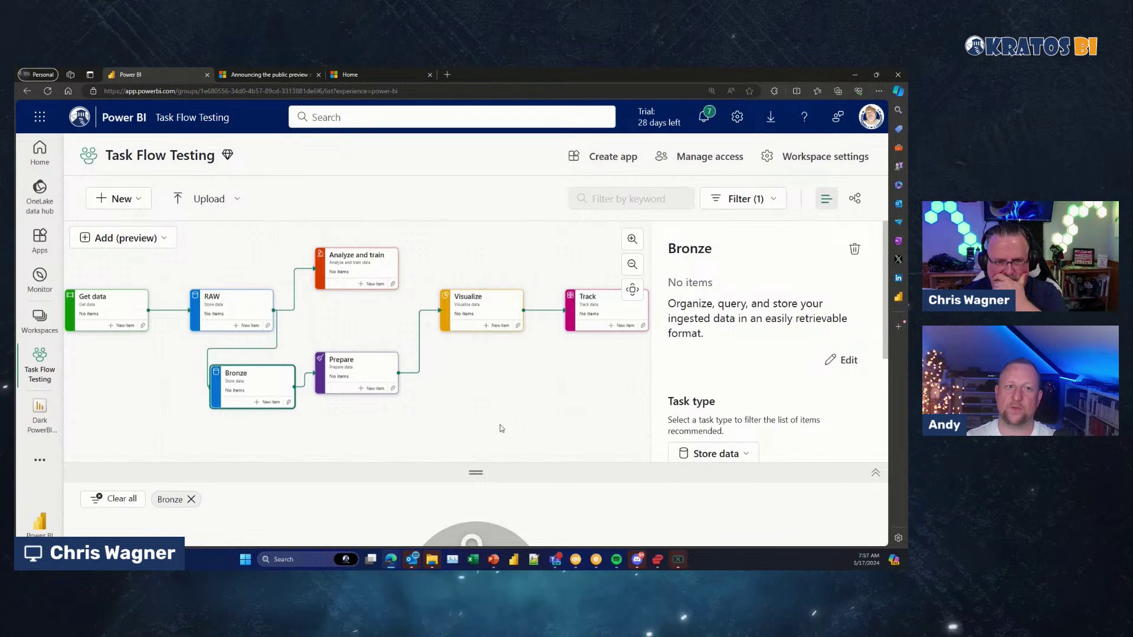
{"action": "left_click", "coordinate": [359, 364]}
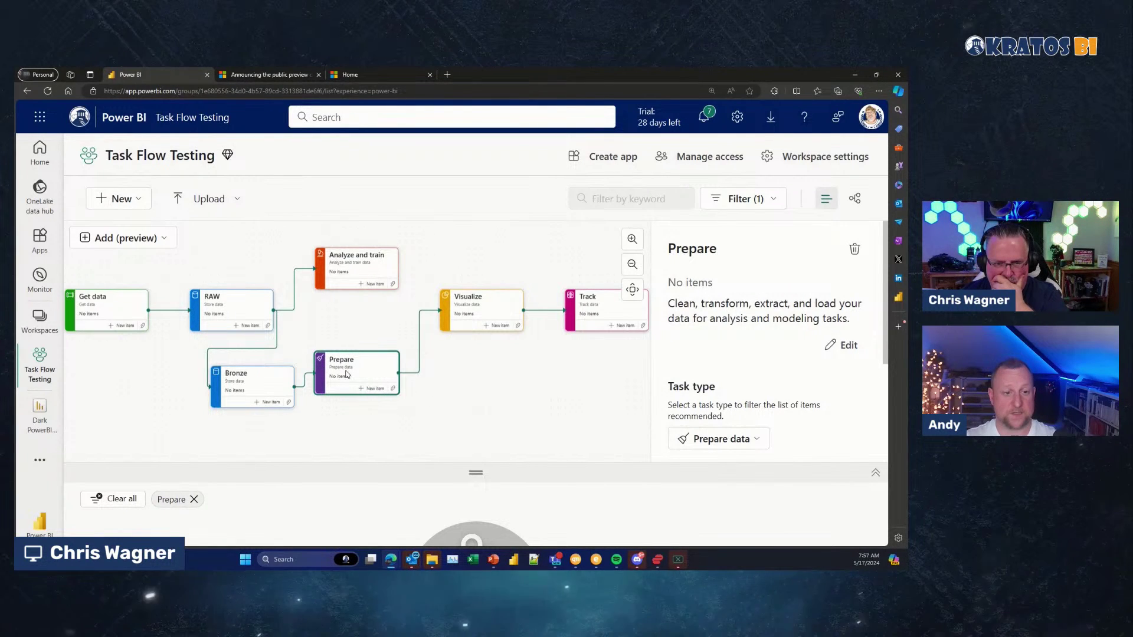
{"action": "left_click_drag", "start_coordinate": [358, 354], "coordinate": [391, 331]}
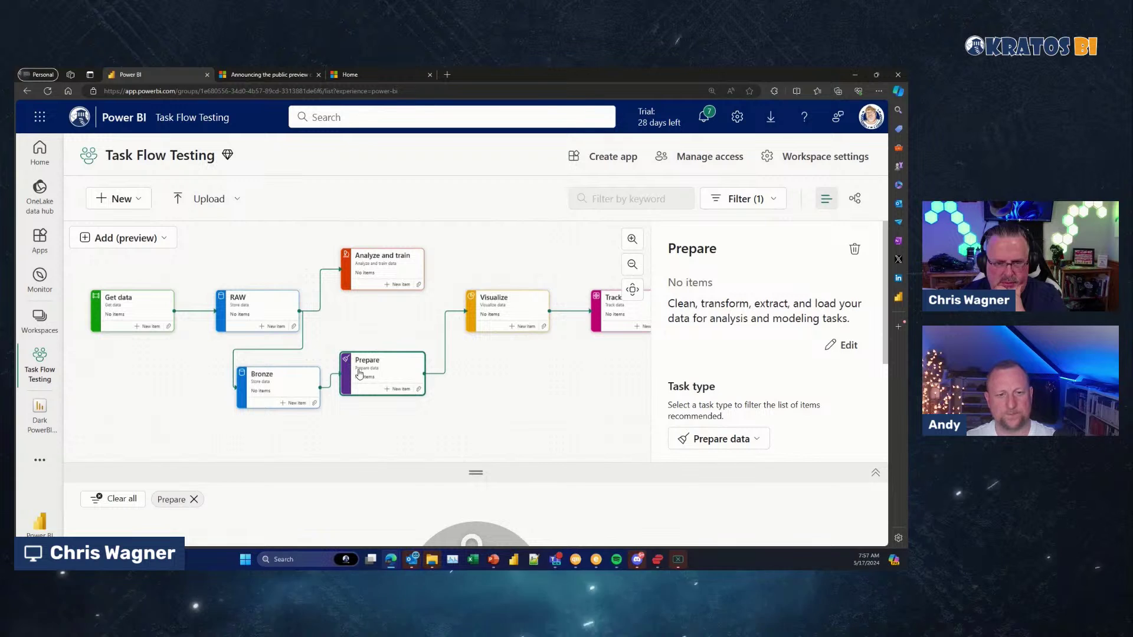
{"action": "left_click", "coordinate": [370, 420]}
{"action": "left_click", "coordinate": [363, 392]}
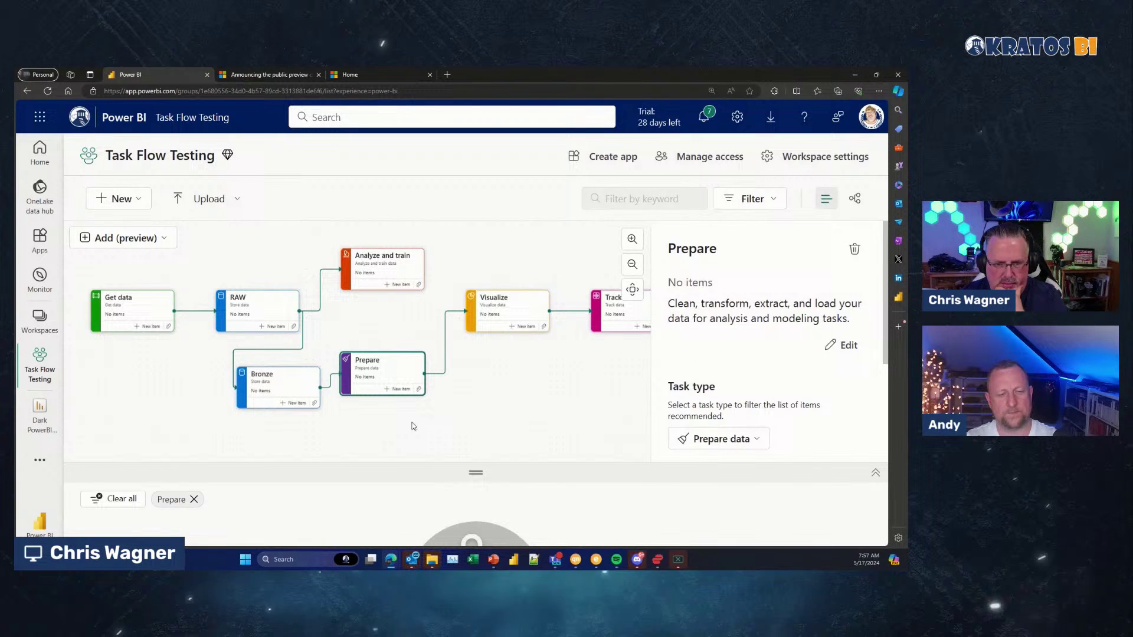
{"action": "left_click", "coordinate": [381, 407]}
{"action": "left_click_drag", "start_coordinate": [410, 432], "coordinate": [385, 397]}
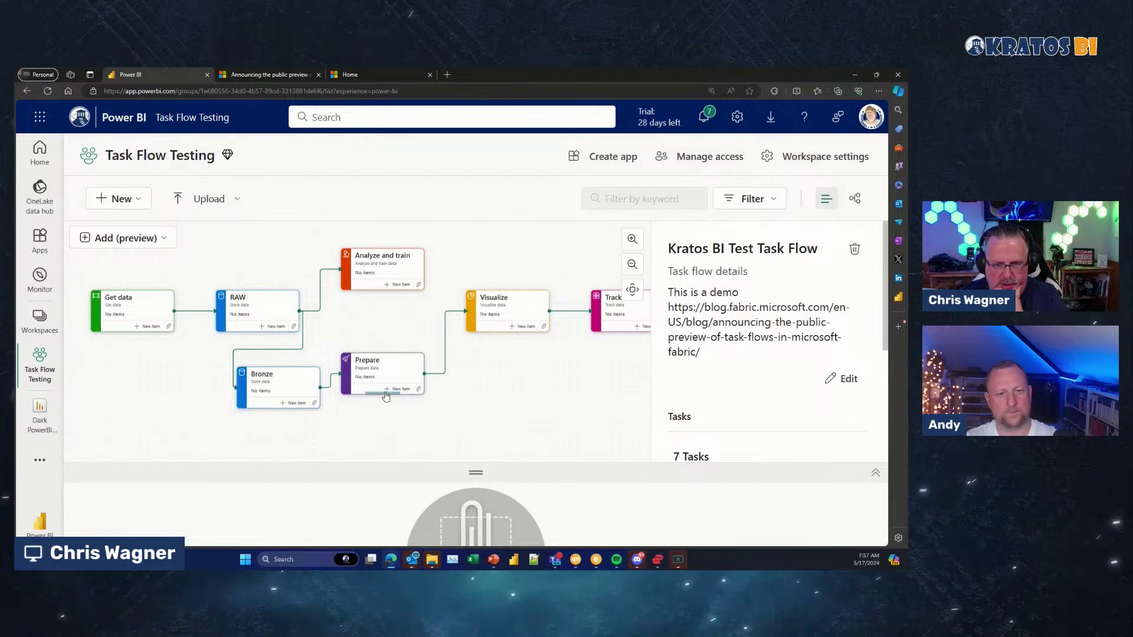
{"action": "left_click", "coordinate": [371, 375]}
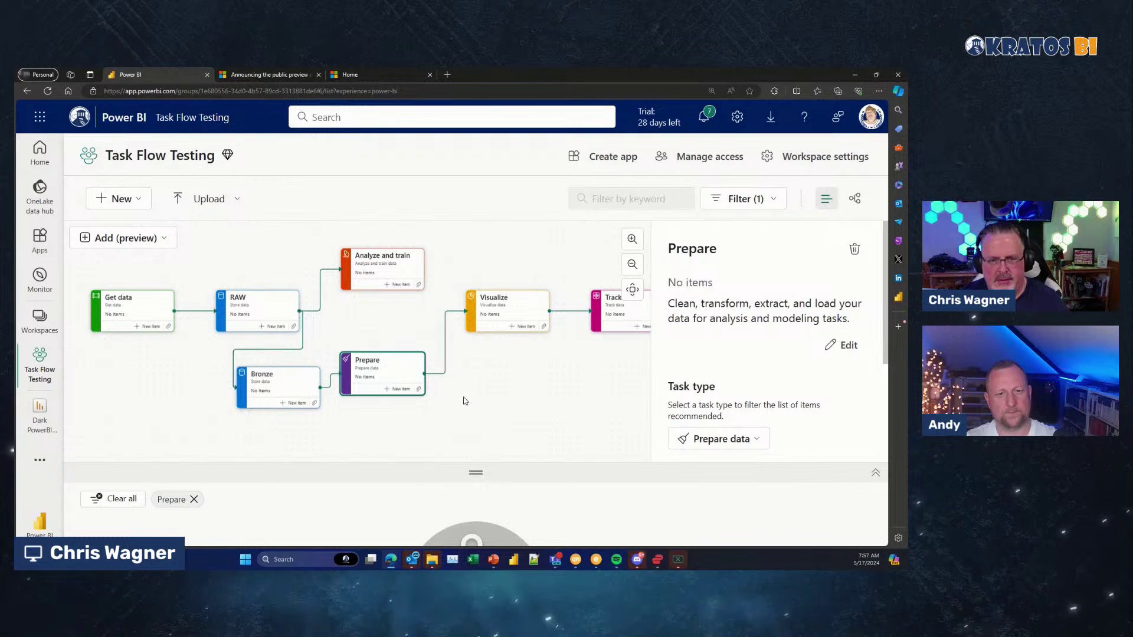
{"action": "left_click", "coordinate": [362, 372]}
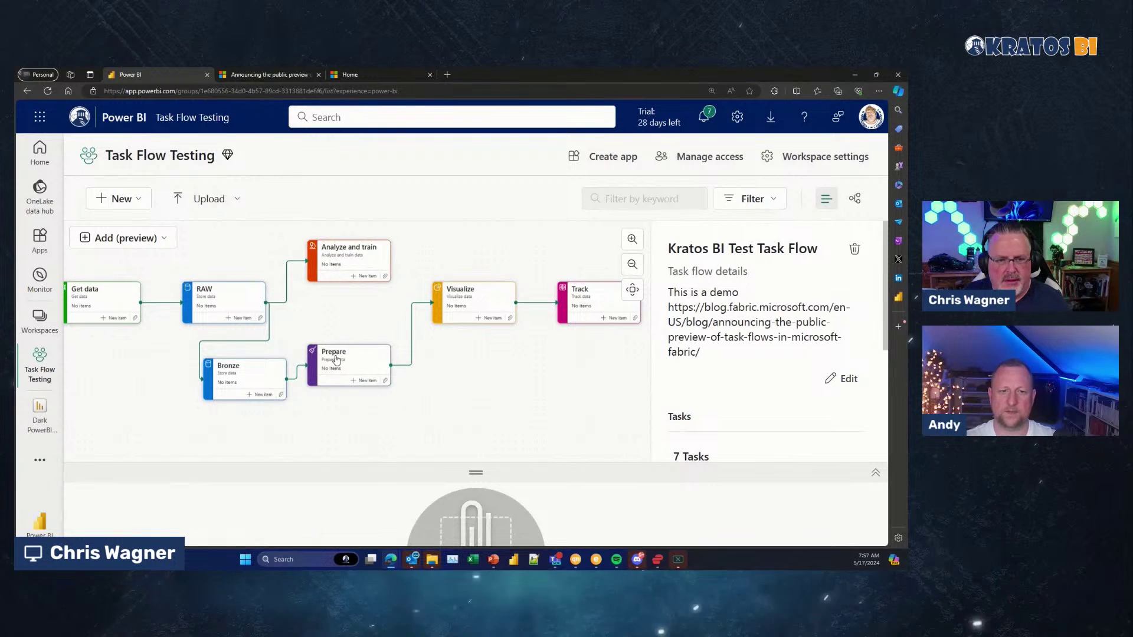
{"action": "left_click", "coordinate": [336, 356]}
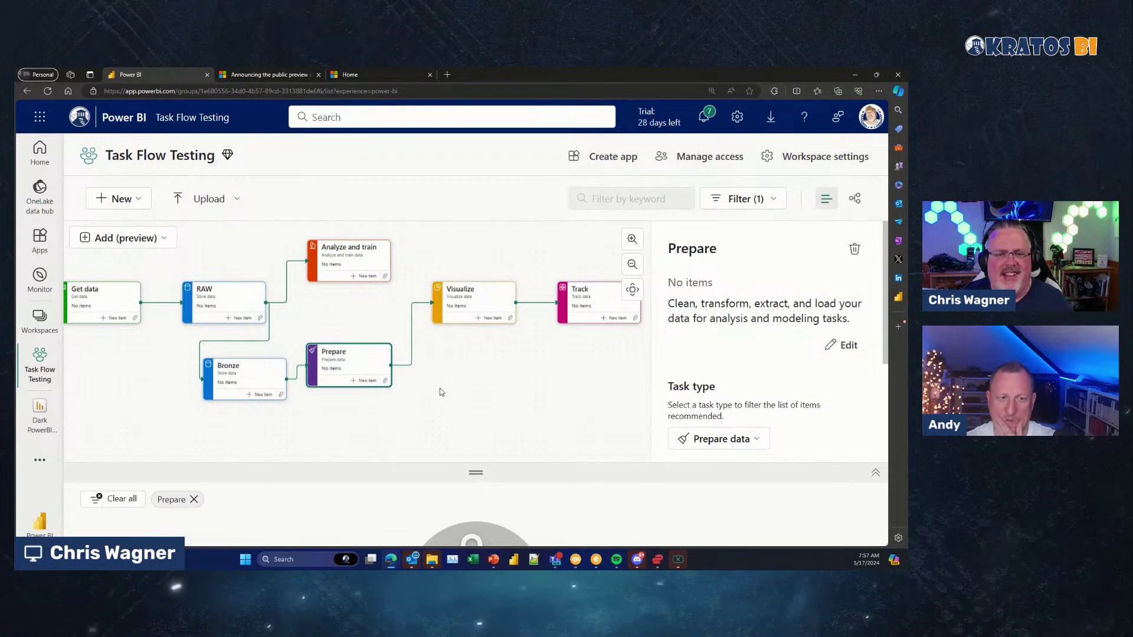
{"action": "left_click_drag", "start_coordinate": [440, 392], "coordinate": [481, 380]}
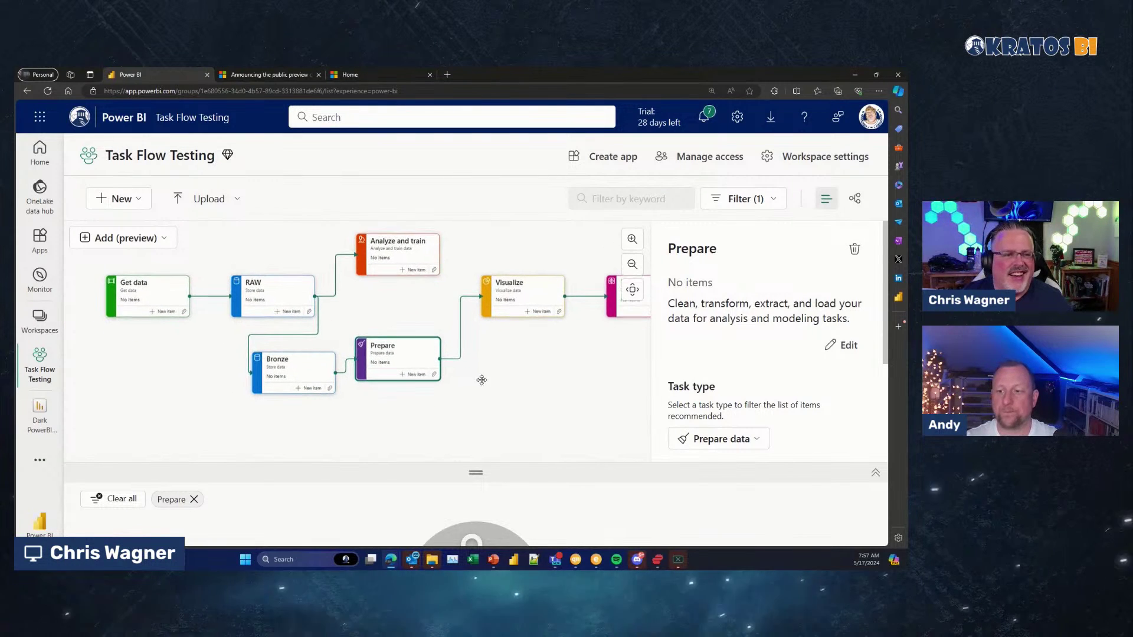
- Add another Store data task to the flow and place it below the connector that leads to Visualize, beside Bronze
{"action": "left_click", "coordinate": [124, 238]}
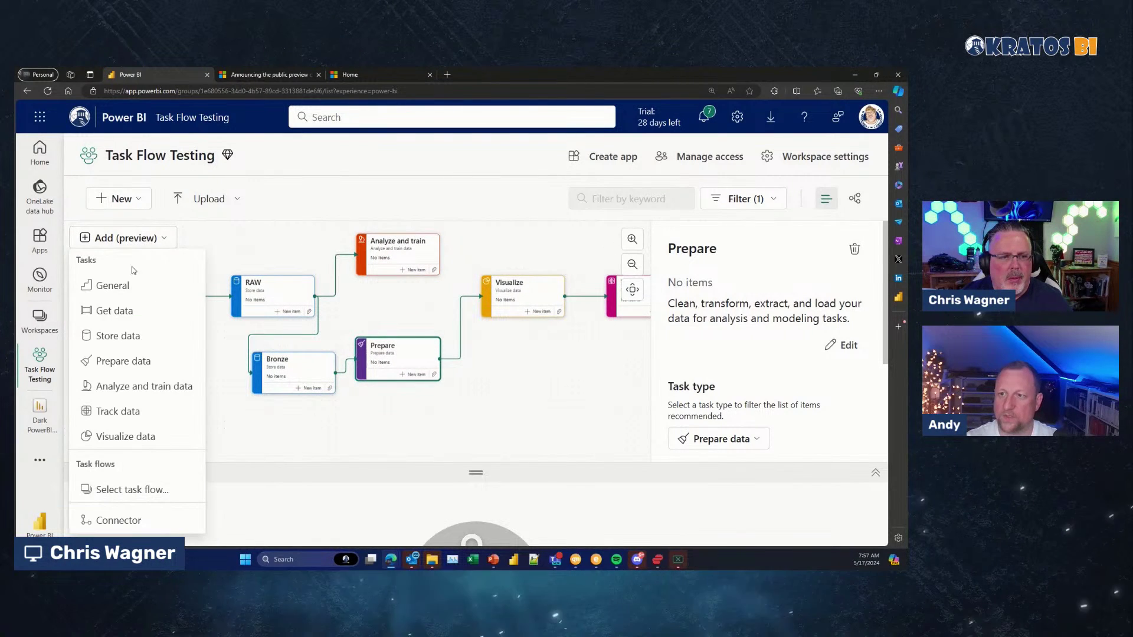
{"action": "left_click", "coordinate": [114, 337]}
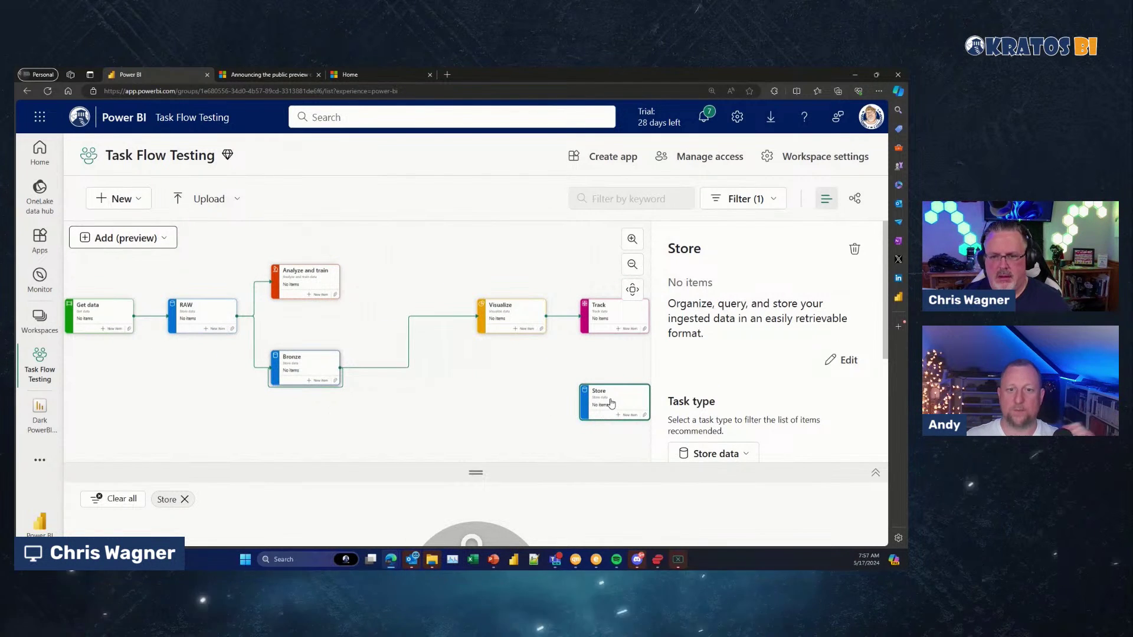
{"action": "left_click_drag", "start_coordinate": [611, 403], "coordinate": [411, 410]}
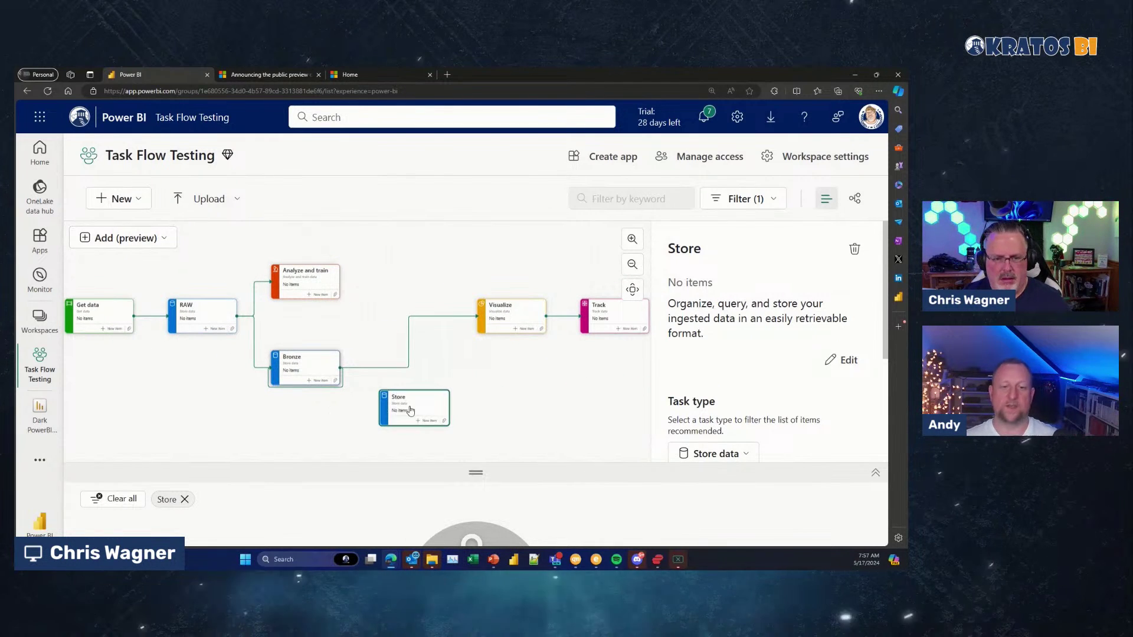
{"action": "double_click", "coordinate": [694, 249]}
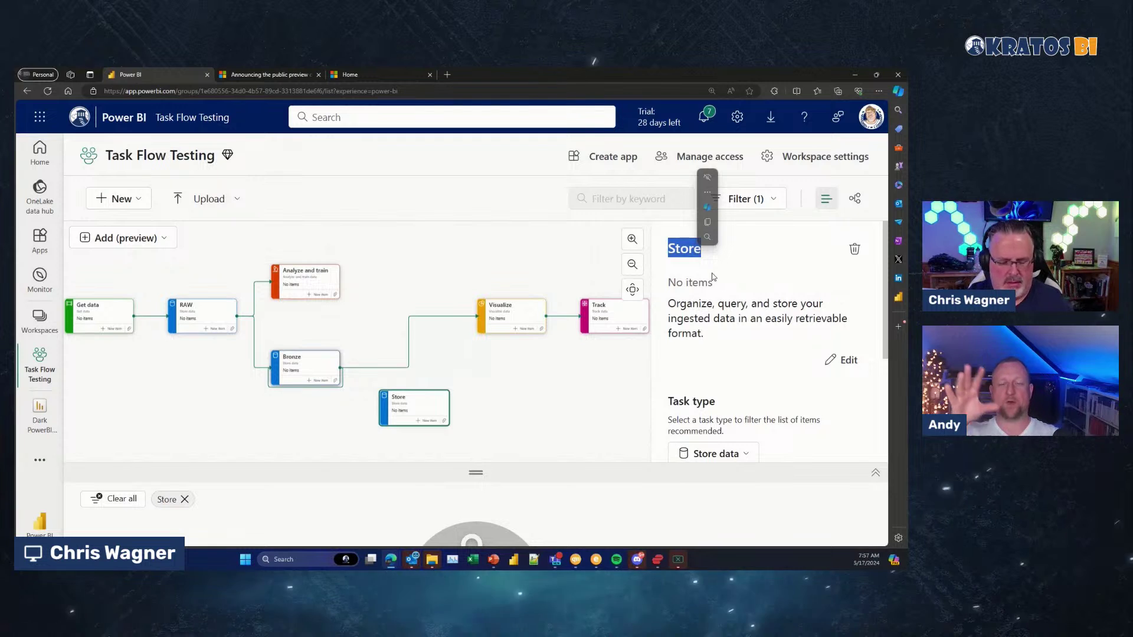
{"action": "left_click", "coordinate": [707, 236]}
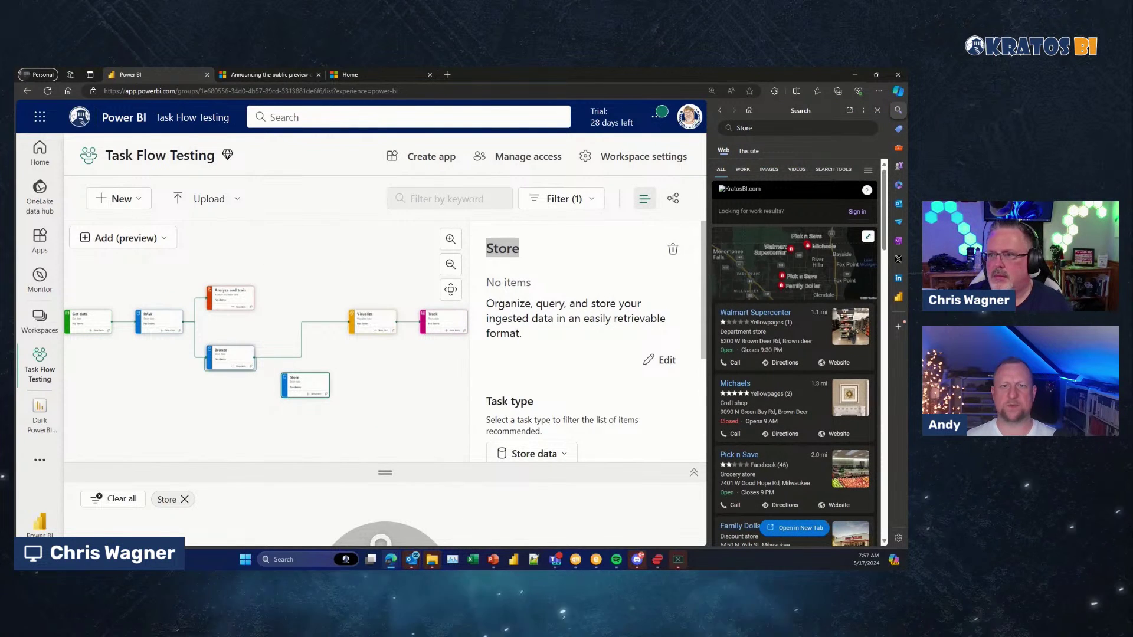
{"action": "left_click", "coordinate": [878, 111]}
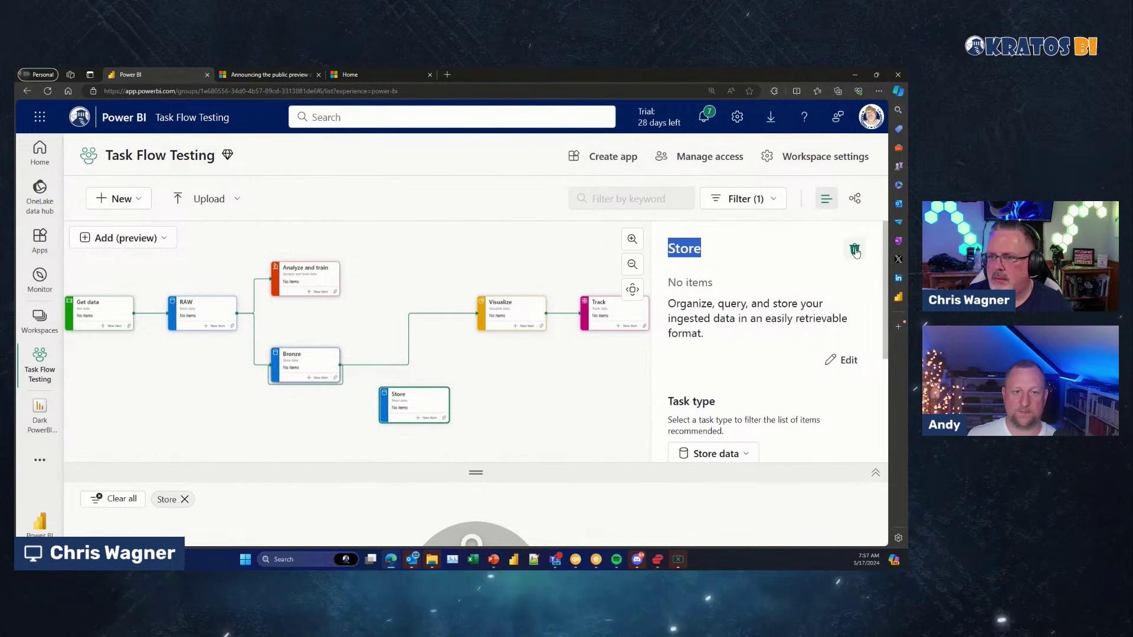
- Rename the newly added Store task as Silver and save it
{"action": "left_click", "coordinate": [844, 360]}
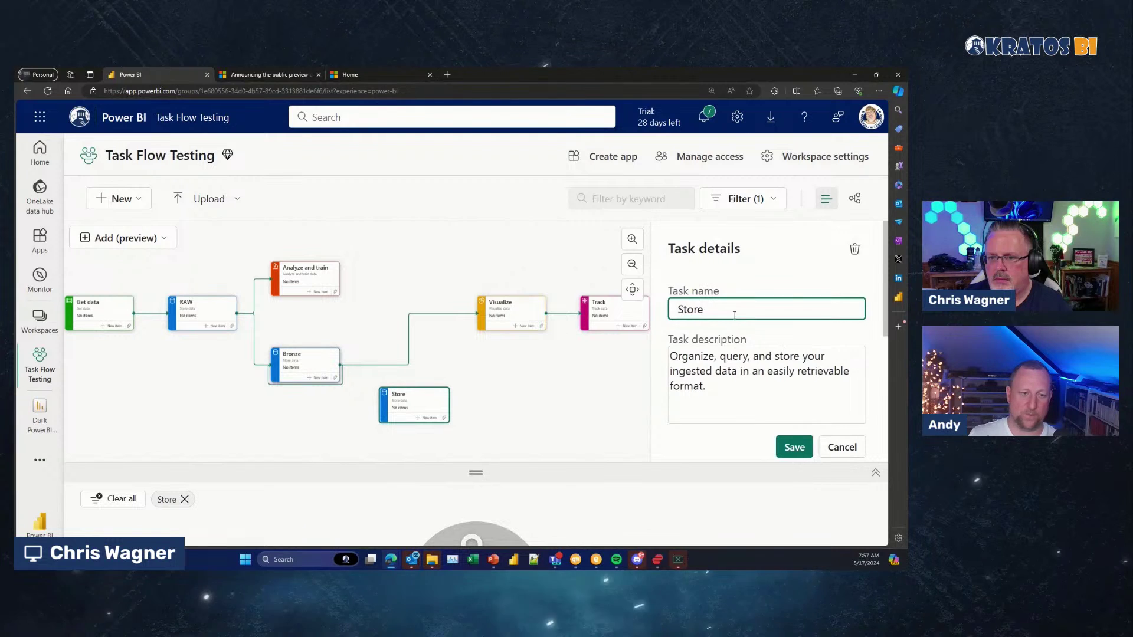
{"action": "type", "text": "Silve"}
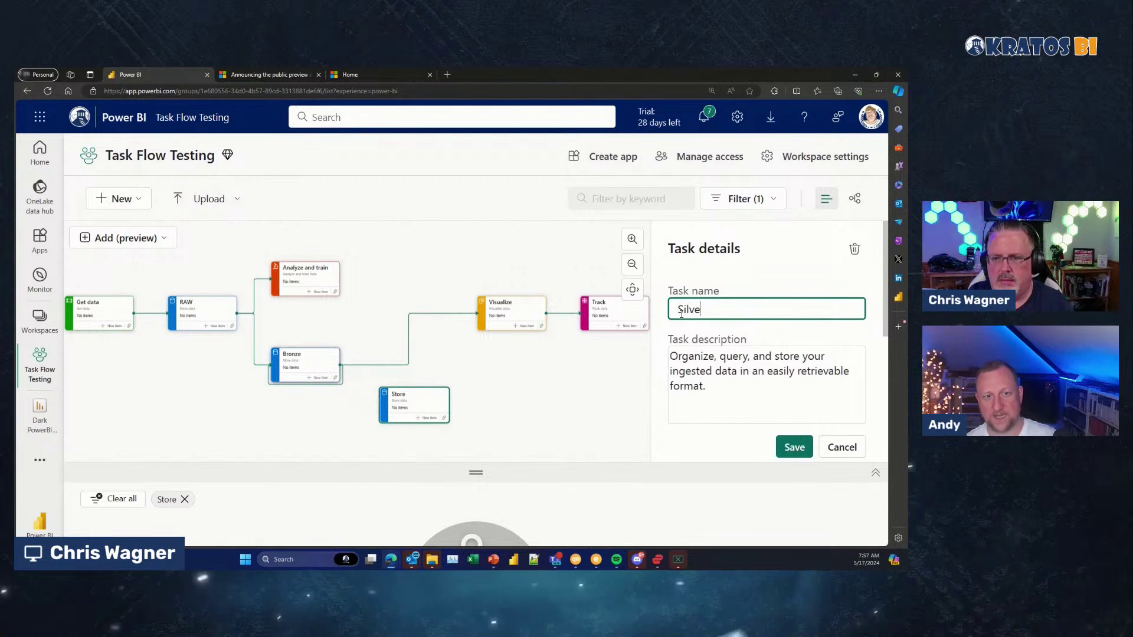
{"action": "type", "text": "r"}
{"action": "left_click", "coordinate": [792, 447]}
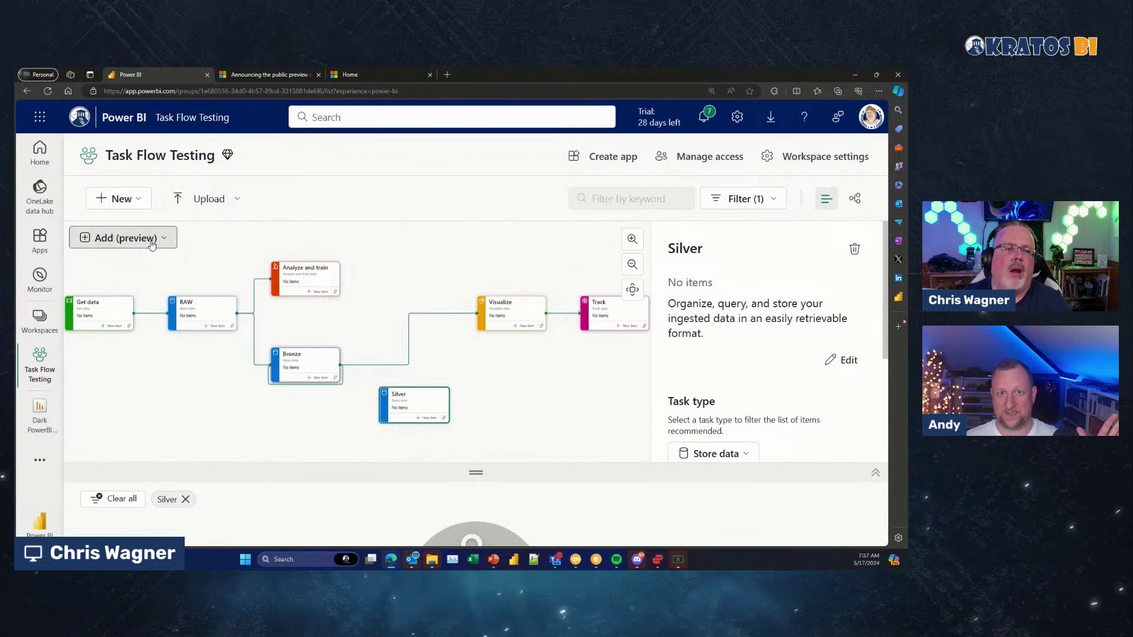
- Add one more Store data task to the flow, rename it as Gold and save it
{"action": "left_click", "coordinate": [126, 238]}
{"action": "left_click", "coordinate": [122, 345]}
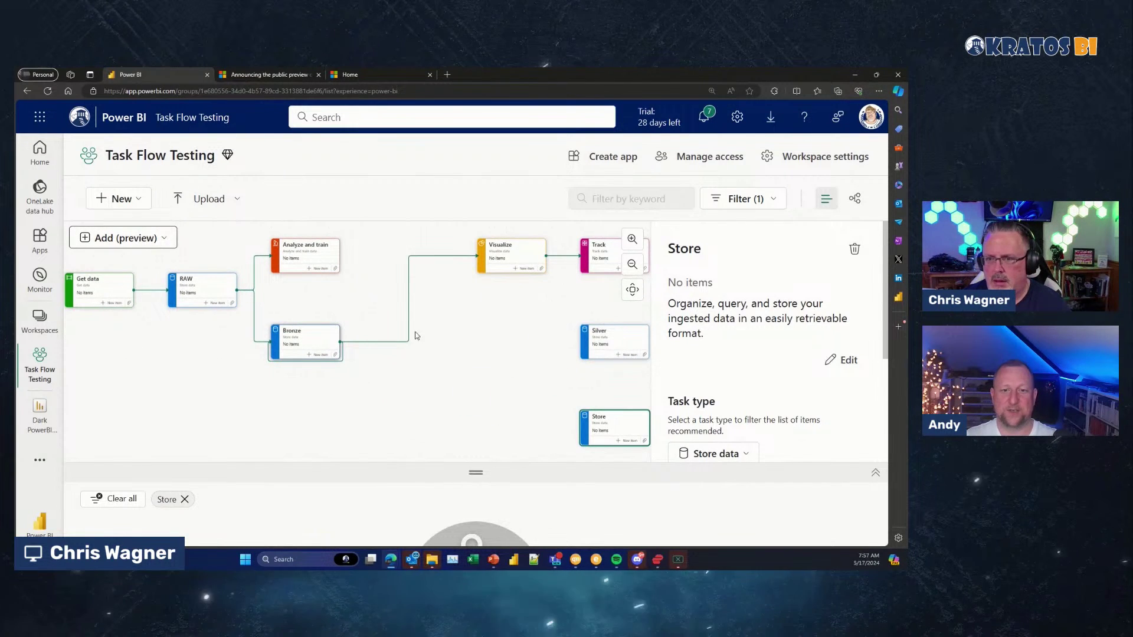
{"action": "left_click", "coordinate": [844, 360]}
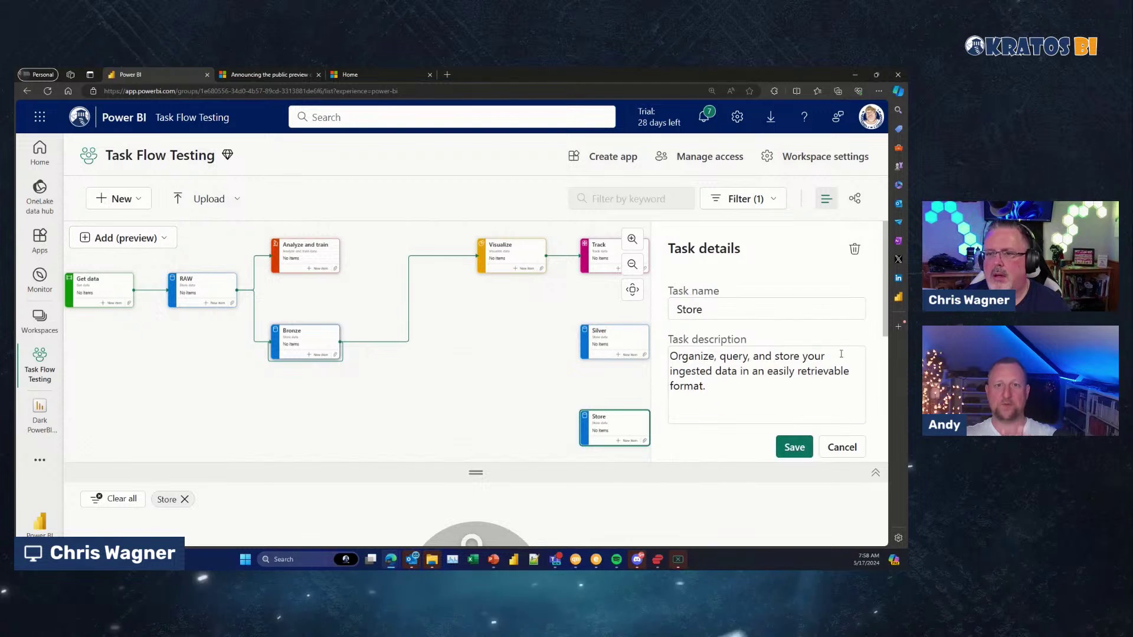
{"action": "left_click_drag", "start_coordinate": [706, 309], "coordinate": [672, 307]}
{"action": "left_click", "coordinate": [649, 310]}
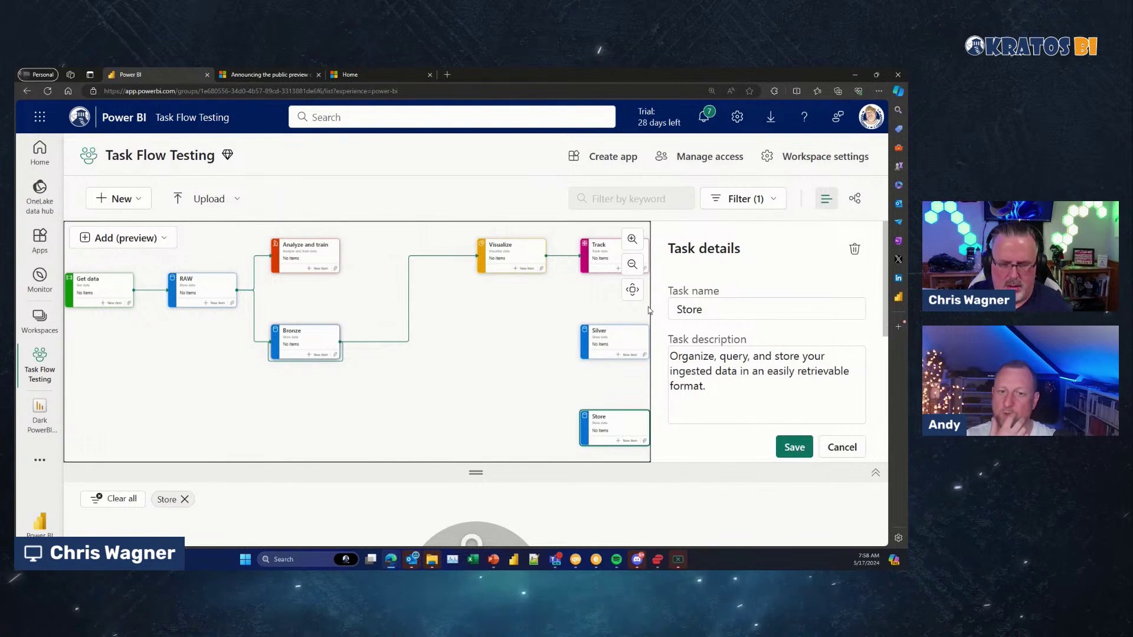
{"action": "left_click", "coordinate": [703, 310]}
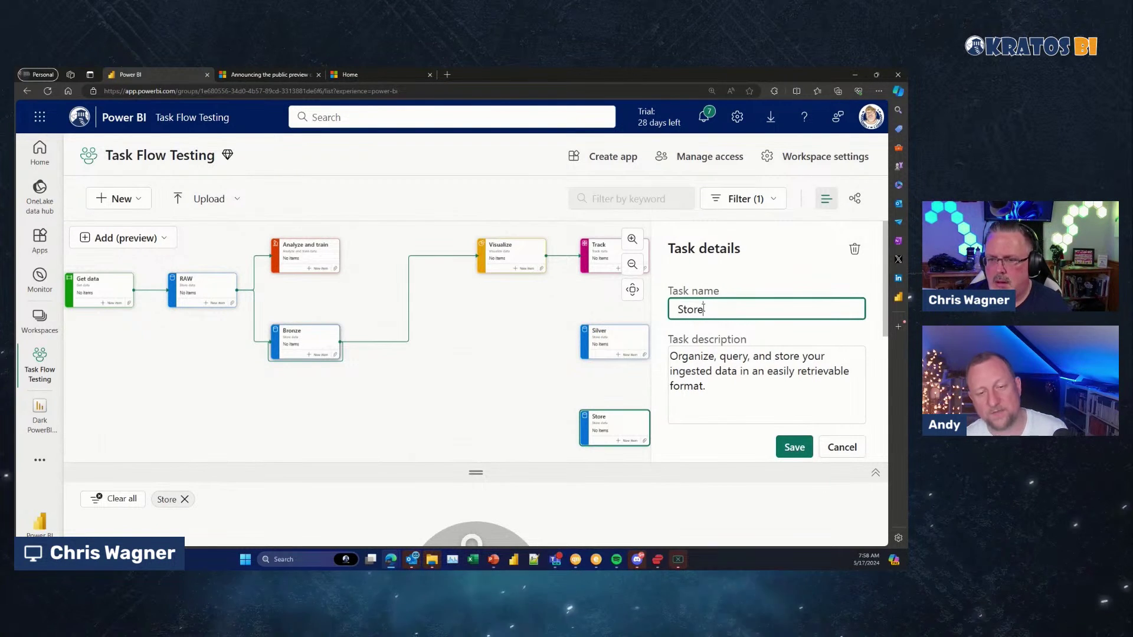
{"action": "type", "text": "Gold"}
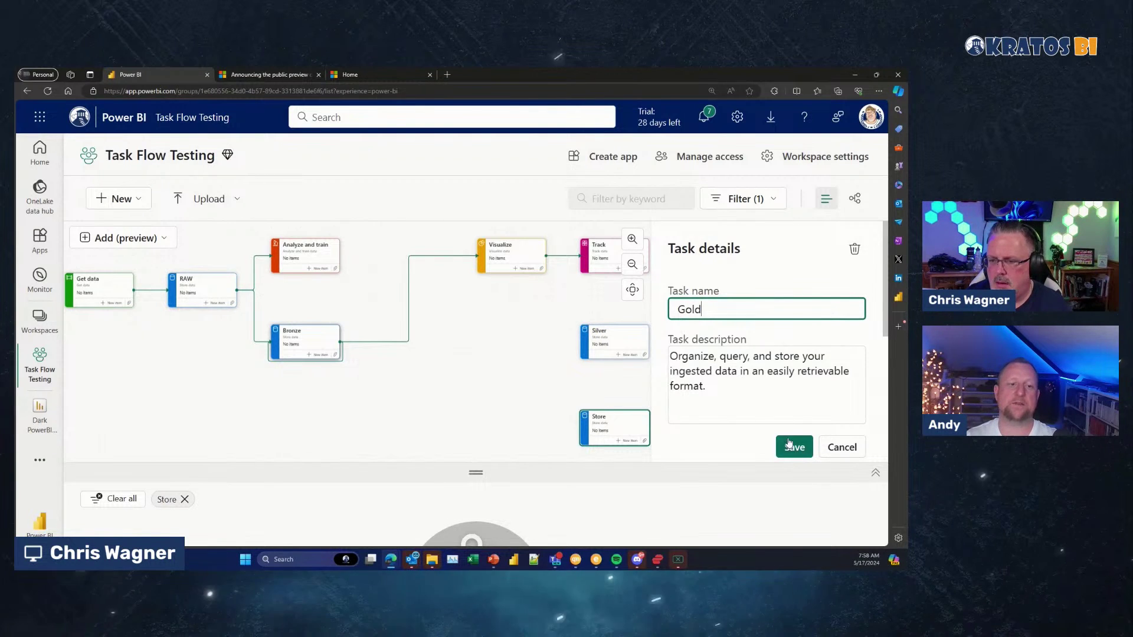
{"action": "left_click", "coordinate": [788, 446]}
- Move the Silver task back beneath the connector to Visualize, and move Bronze off the Prepare task to just below it
{"action": "left_click_drag", "start_coordinate": [596, 341], "coordinate": [429, 363]}
{"action": "left_click", "coordinate": [322, 343]}
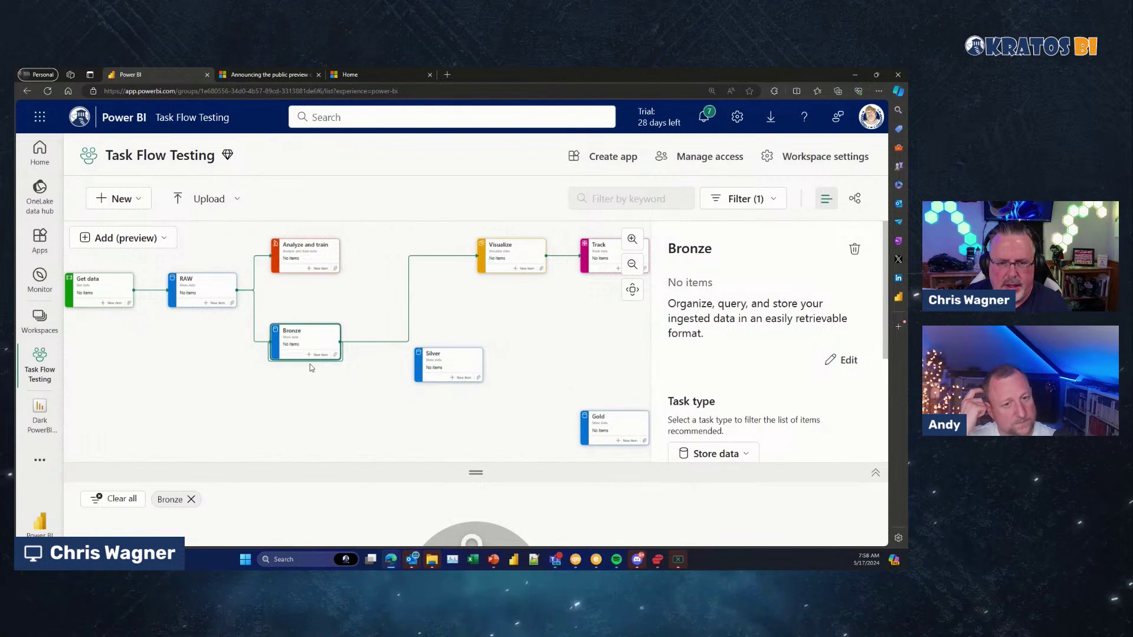
{"action": "left_click", "coordinate": [311, 366]}
{"action": "left_click", "coordinate": [310, 353]}
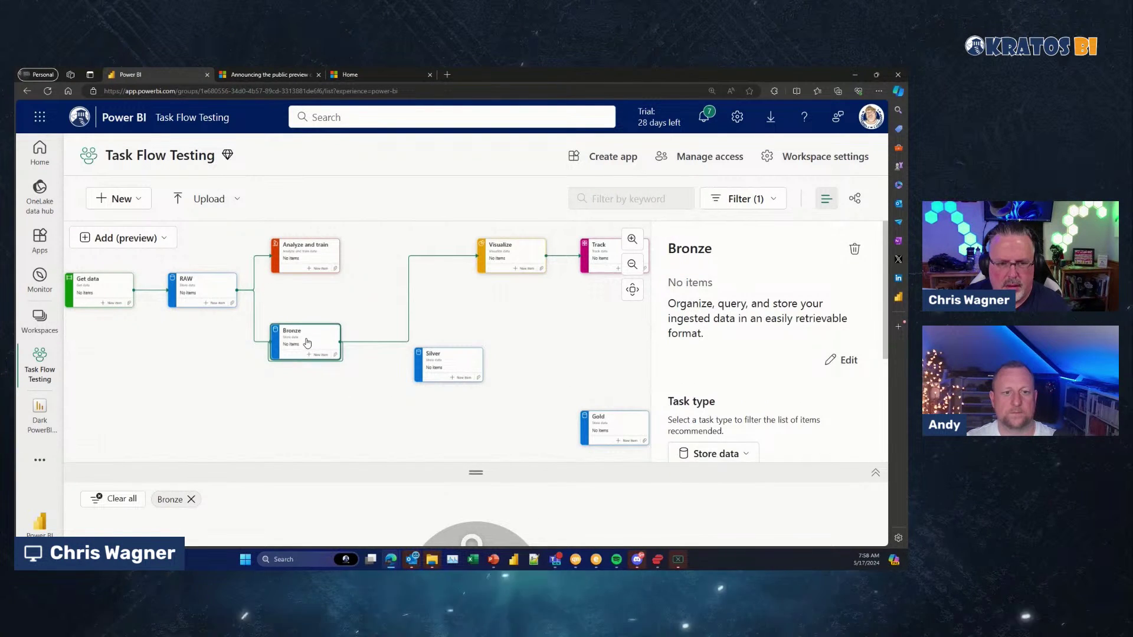
{"action": "left_click_drag", "start_coordinate": [310, 353], "coordinate": [318, 396]}
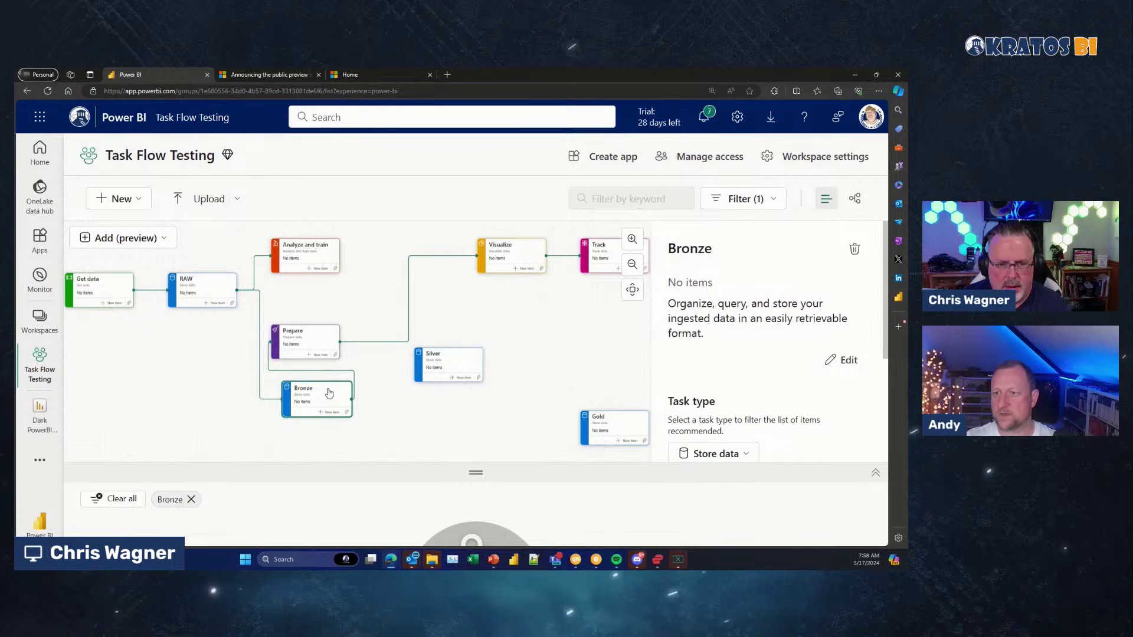
{"action": "left_click", "coordinate": [359, 342]}
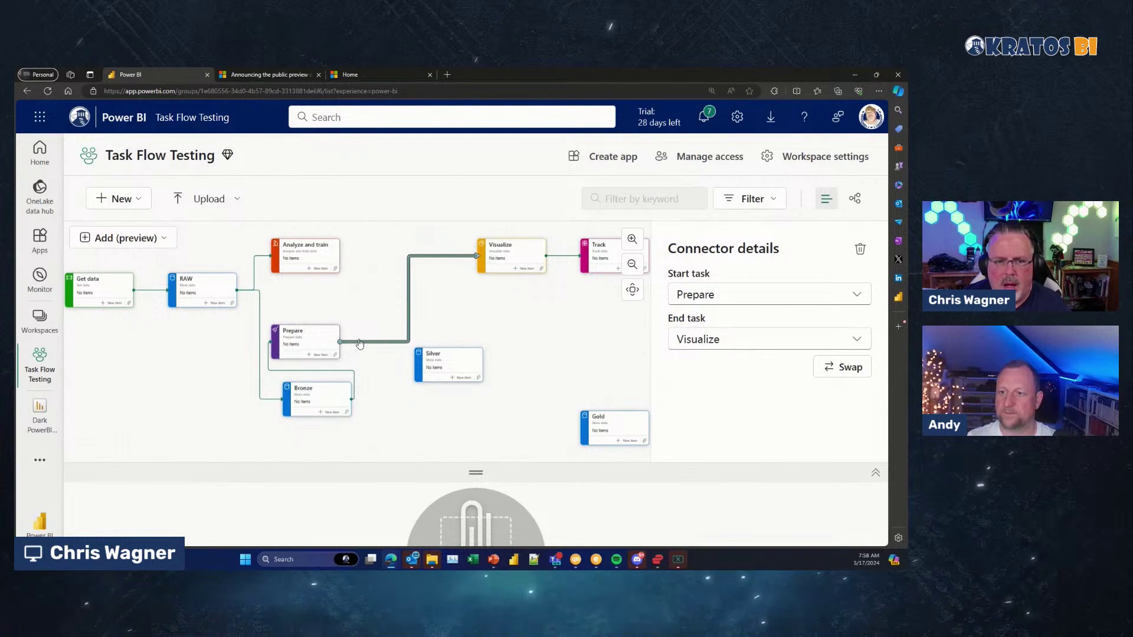
{"action": "left_click", "coordinate": [321, 348]}
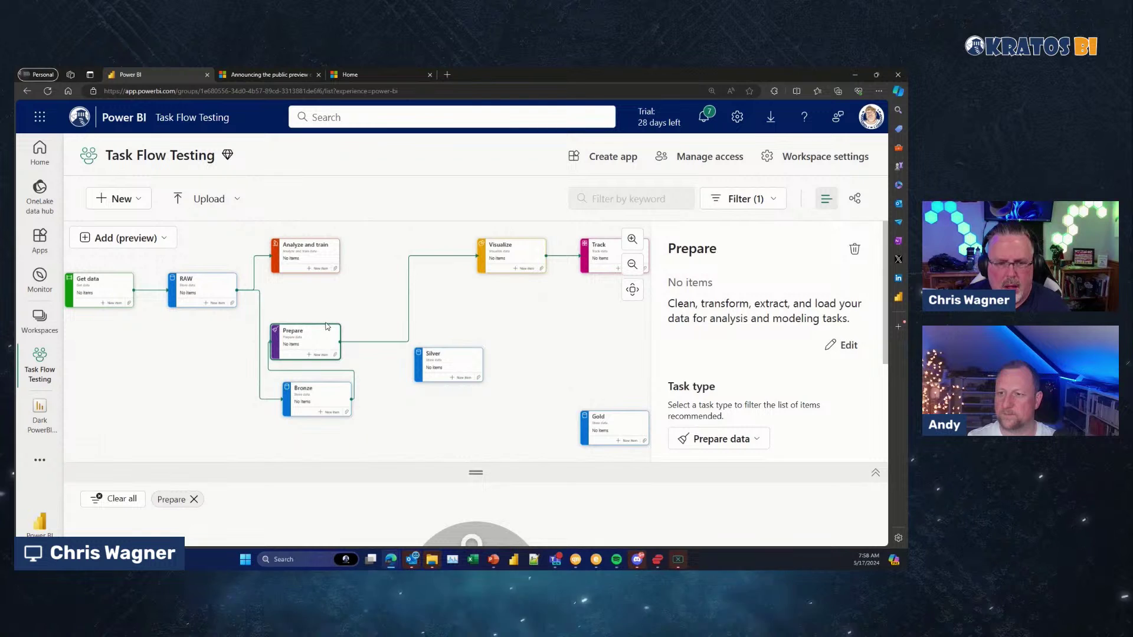
{"action": "left_click", "coordinate": [318, 311]}
{"action": "left_click", "coordinate": [319, 336]}
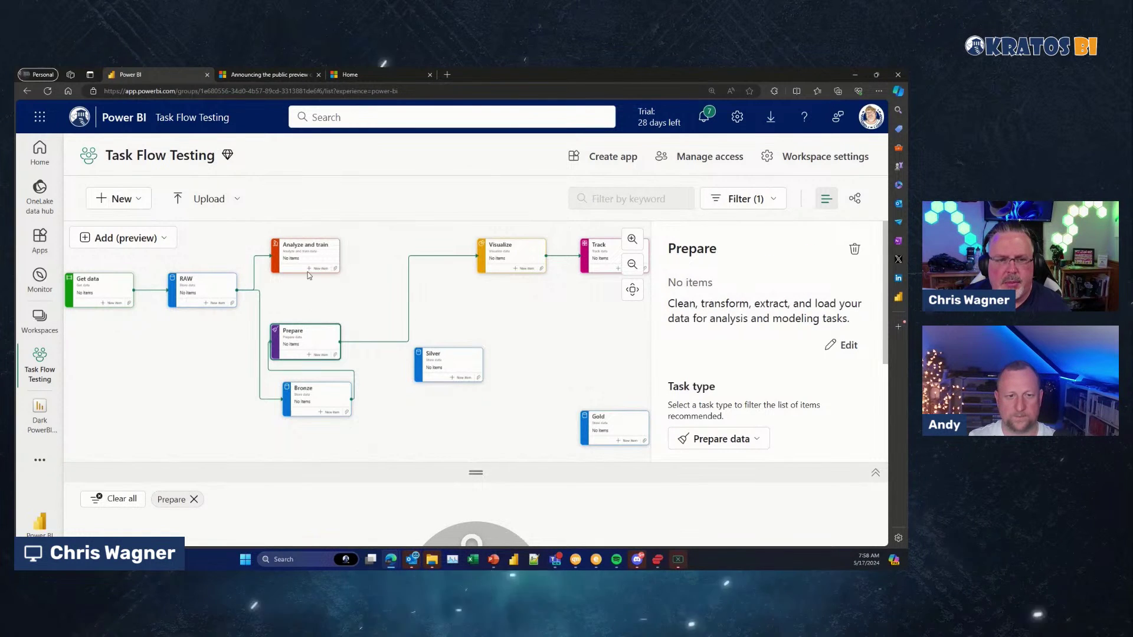
- Shift the Analyze and train task further from RAW and move the RAW task slightly lower than Get data
{"action": "left_click_drag", "start_coordinate": [309, 258], "coordinate": [326, 265]}
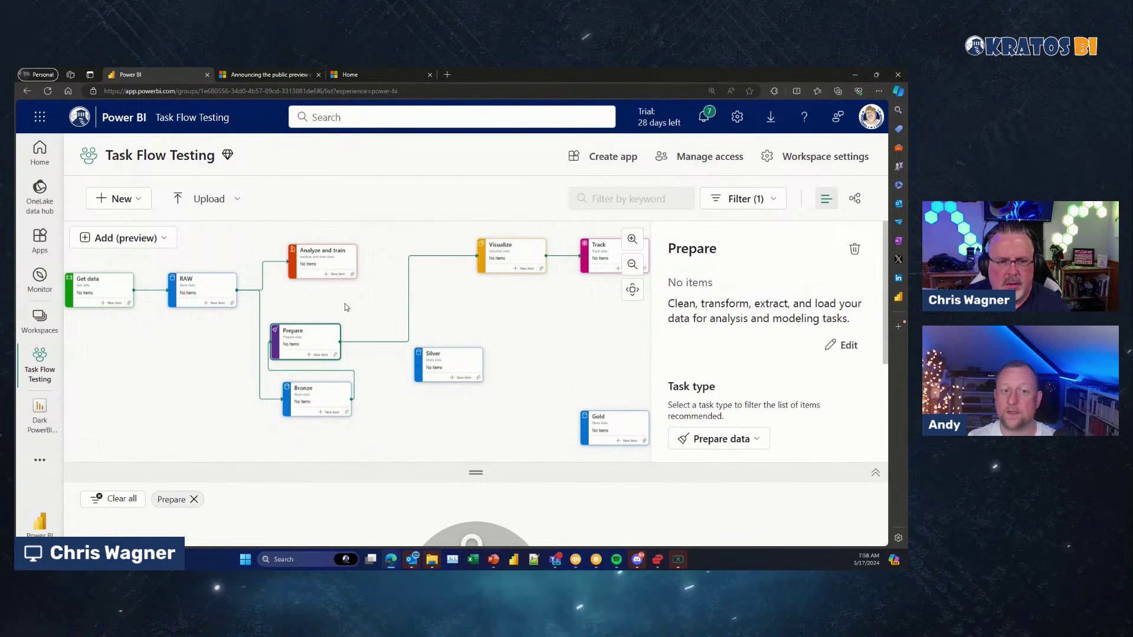
{"action": "left_click_drag", "start_coordinate": [213, 289], "coordinate": [206, 312]}
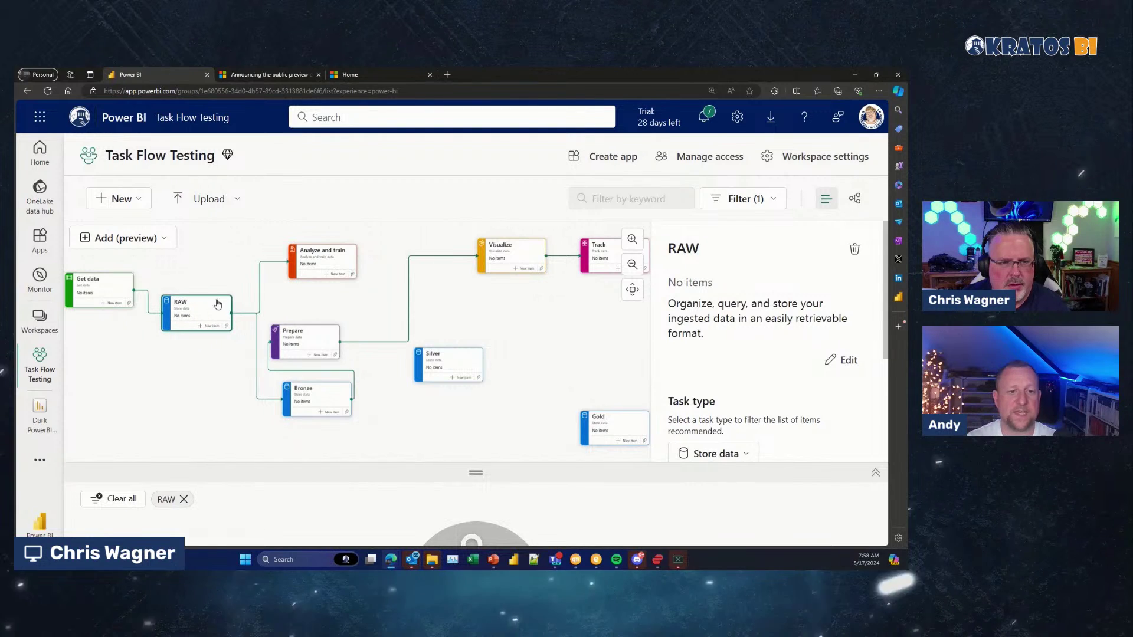
{"action": "left_click_drag", "start_coordinate": [296, 278], "coordinate": [319, 275]}
{"action": "left_click", "coordinate": [308, 334]}
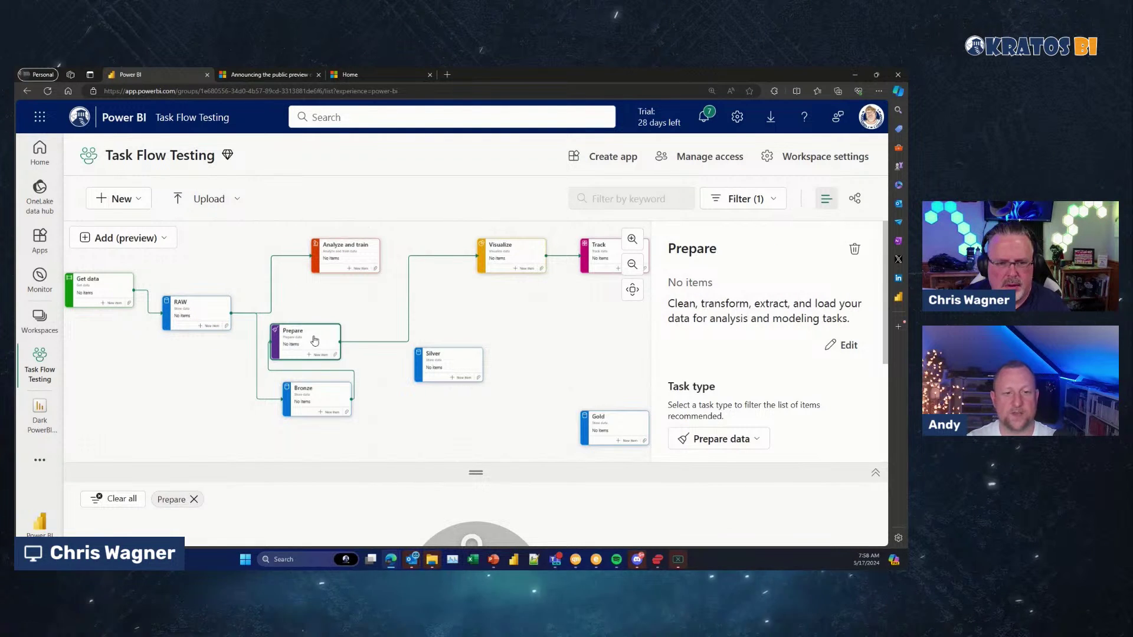
- Rearrange the flow: bring Visualize and Track closer to Prepare, lower Silver slightly and shift Bronze toward RAW
{"action": "left_click_drag", "start_coordinate": [499, 264], "coordinate": [459, 275]}
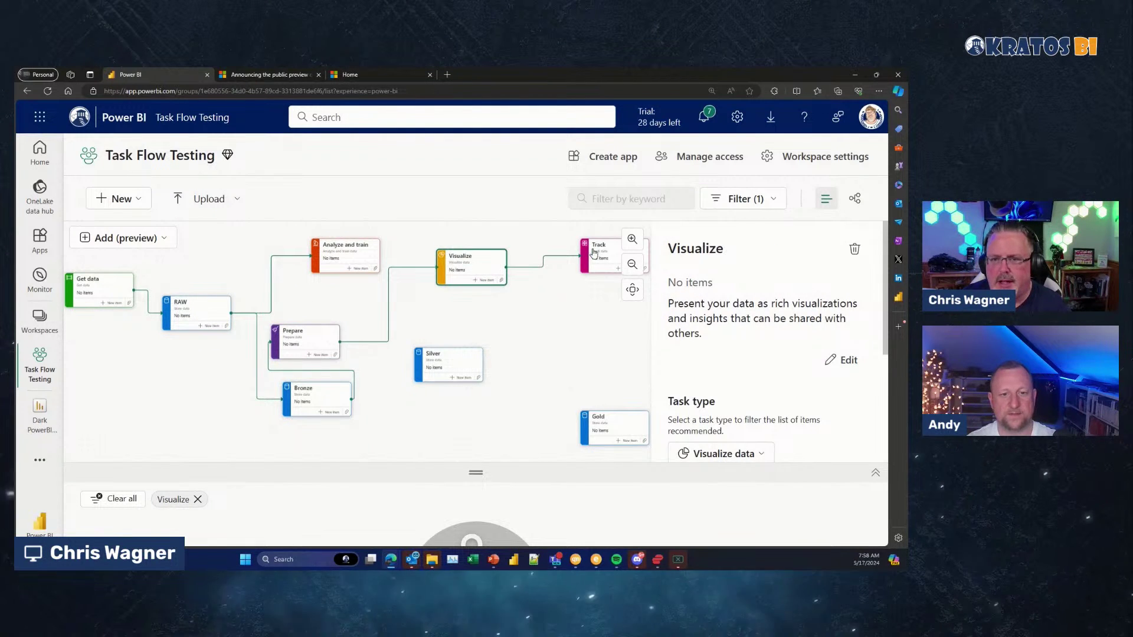
{"action": "left_click_drag", "start_coordinate": [592, 250], "coordinate": [563, 261]}
{"action": "left_click_drag", "start_coordinate": [451, 357], "coordinate": [450, 381]}
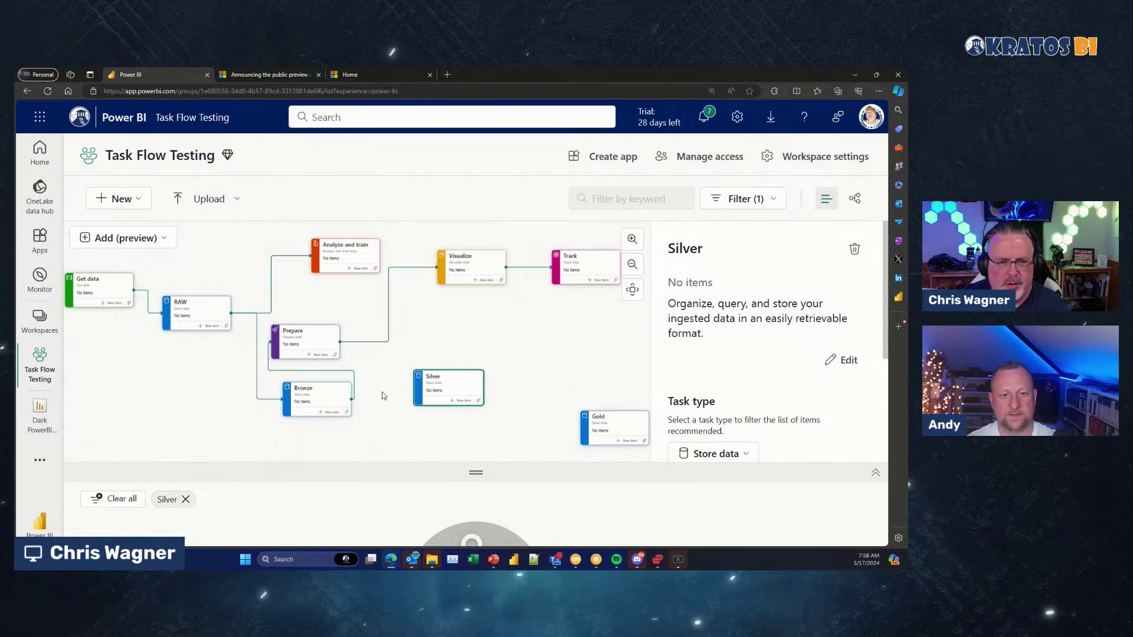
{"action": "left_click_drag", "start_coordinate": [330, 394], "coordinate": [288, 398]}
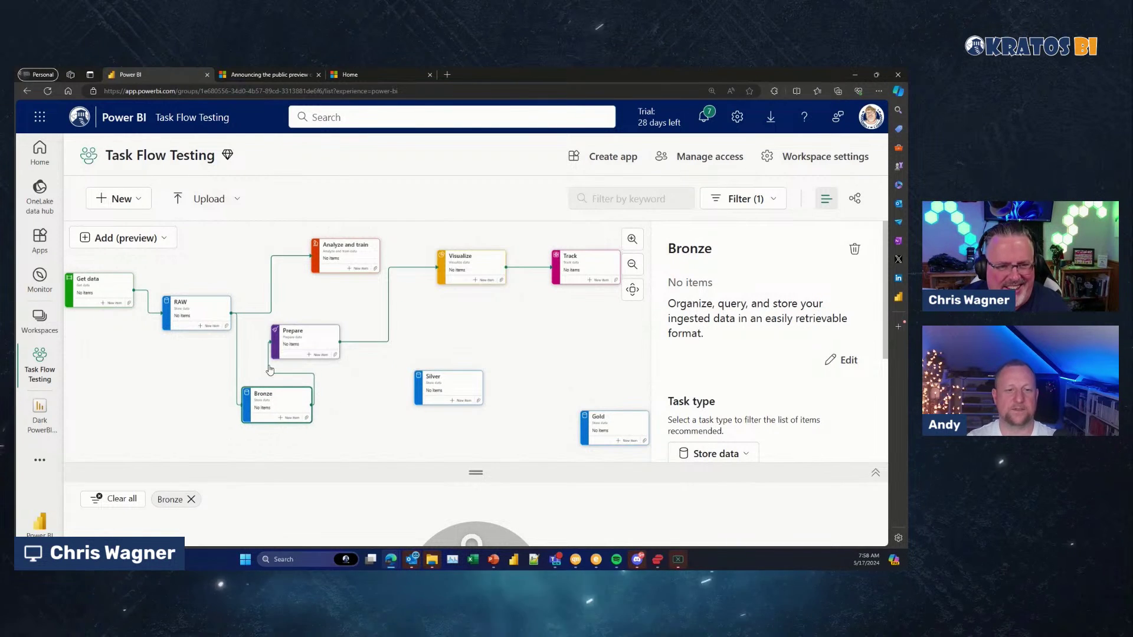
- Change the end task of the connector that starts at Bronze from Prepare to Silver
{"action": "left_click", "coordinate": [110, 284]}
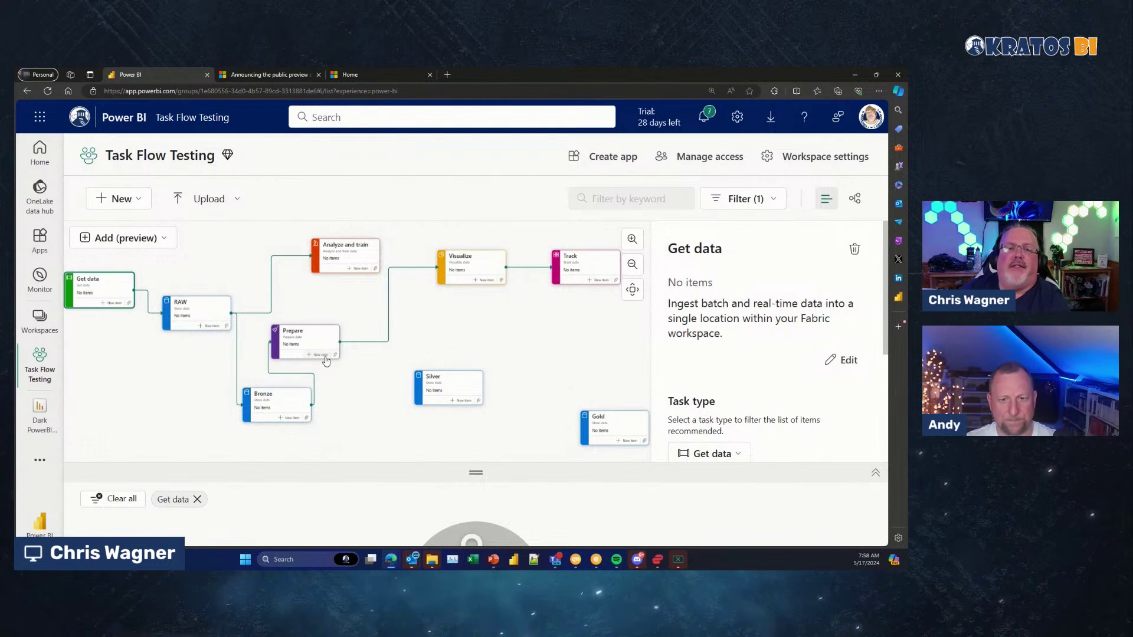
{"action": "left_click", "coordinate": [312, 342]}
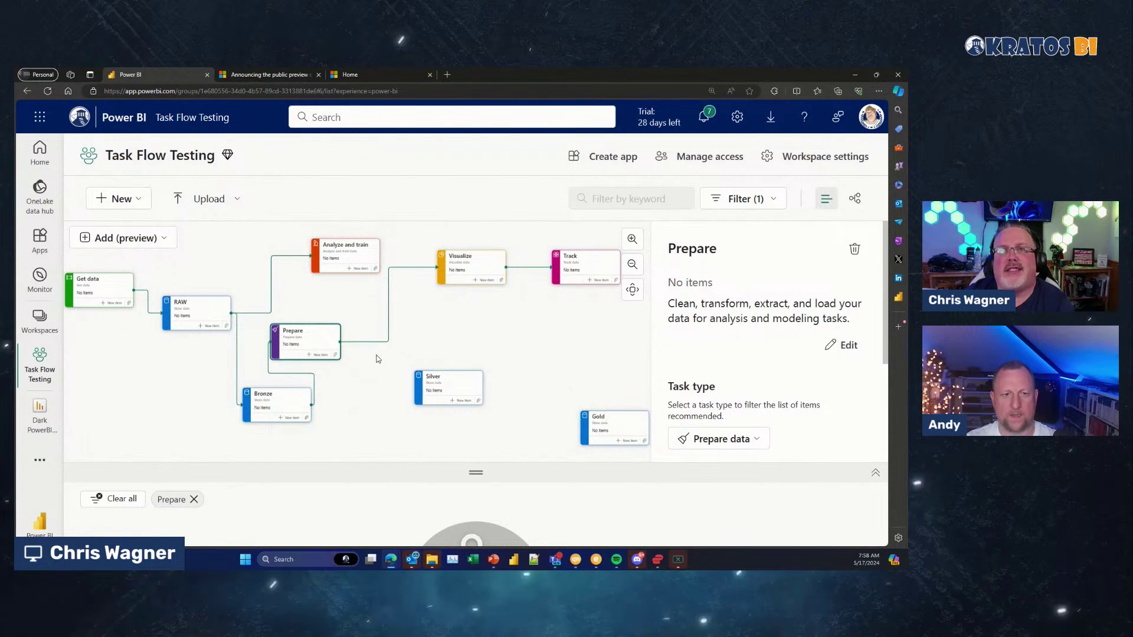
{"action": "left_click", "coordinate": [314, 390]}
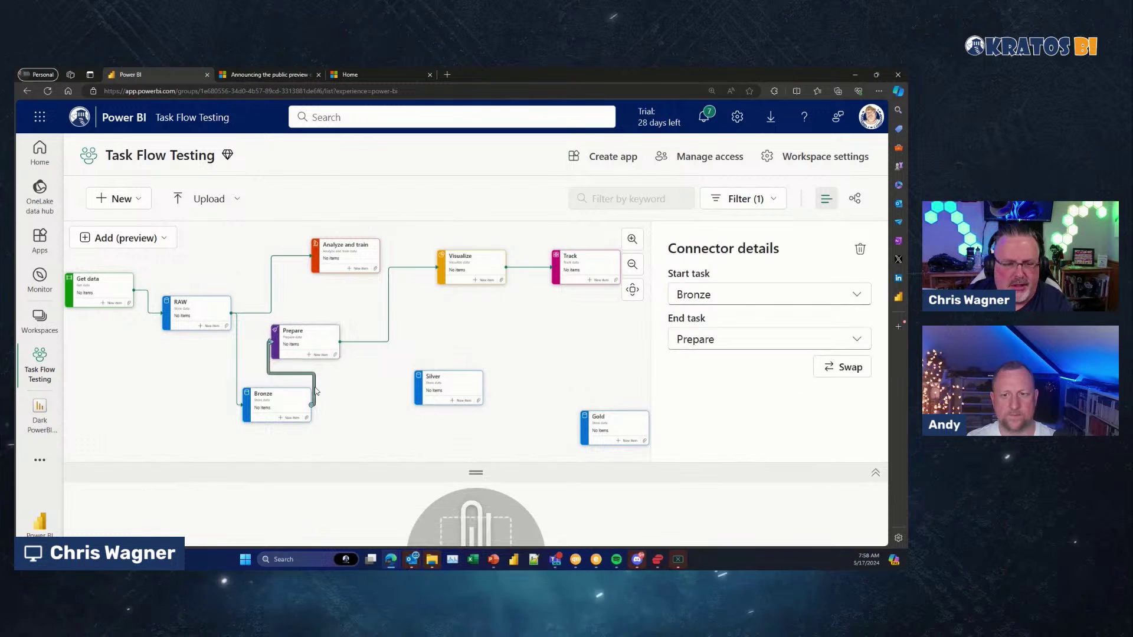
{"action": "left_click", "coordinate": [736, 336]}
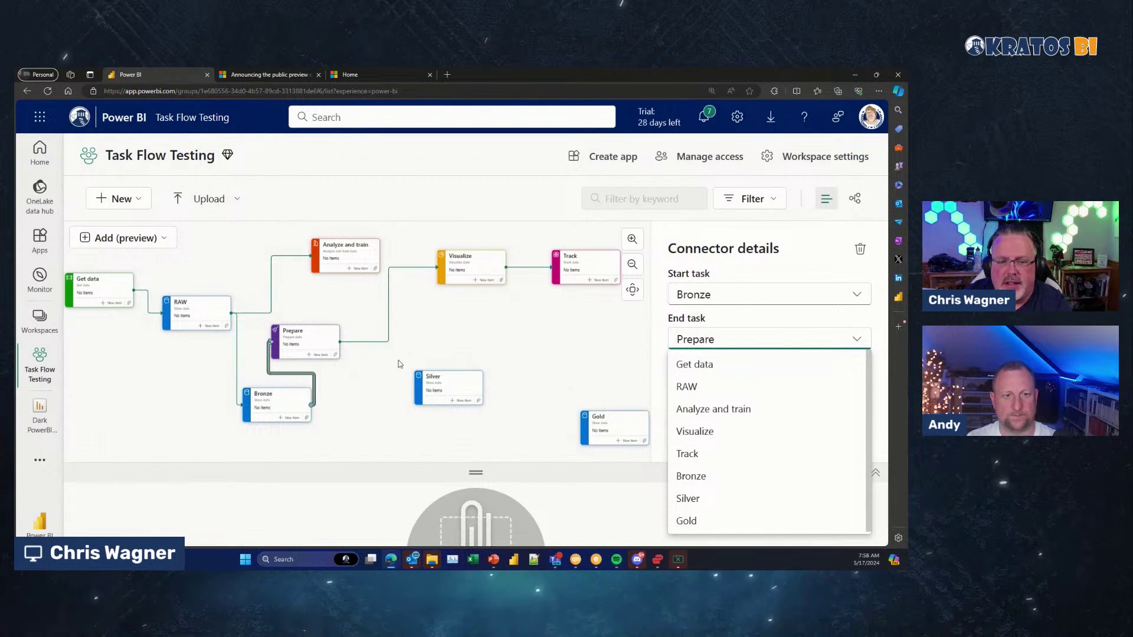
{"action": "left_click", "coordinate": [752, 496]}
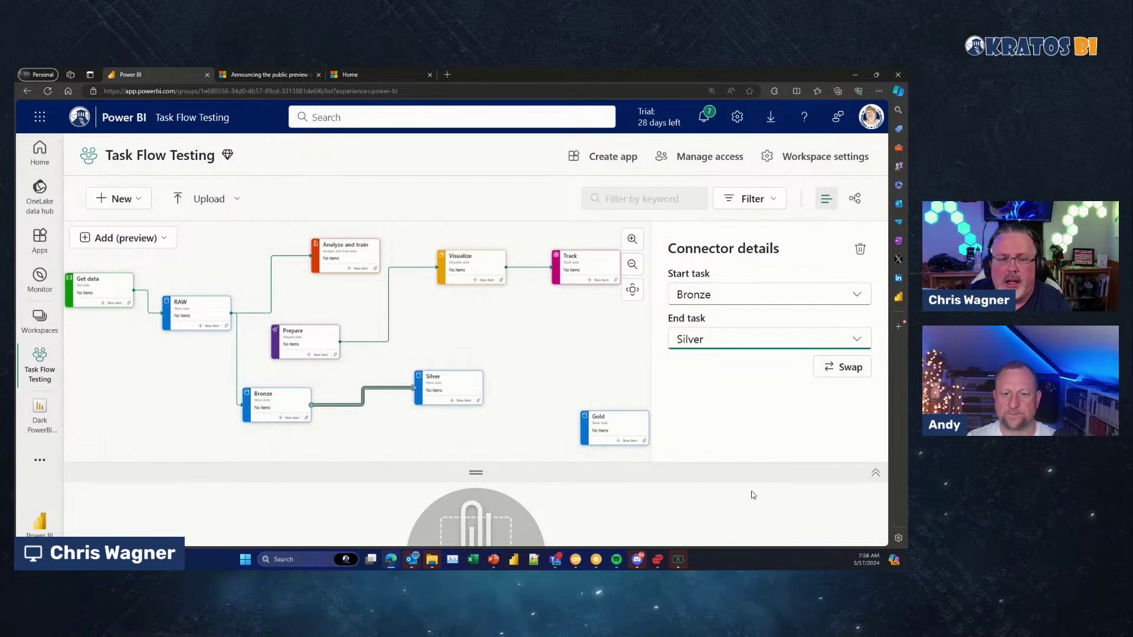
- Move the Gold task closer to Silver and add a connector from Silver to Gold
{"action": "left_click", "coordinate": [601, 427]}
{"action": "left_click_drag", "start_coordinate": [601, 428], "coordinate": [576, 401]}
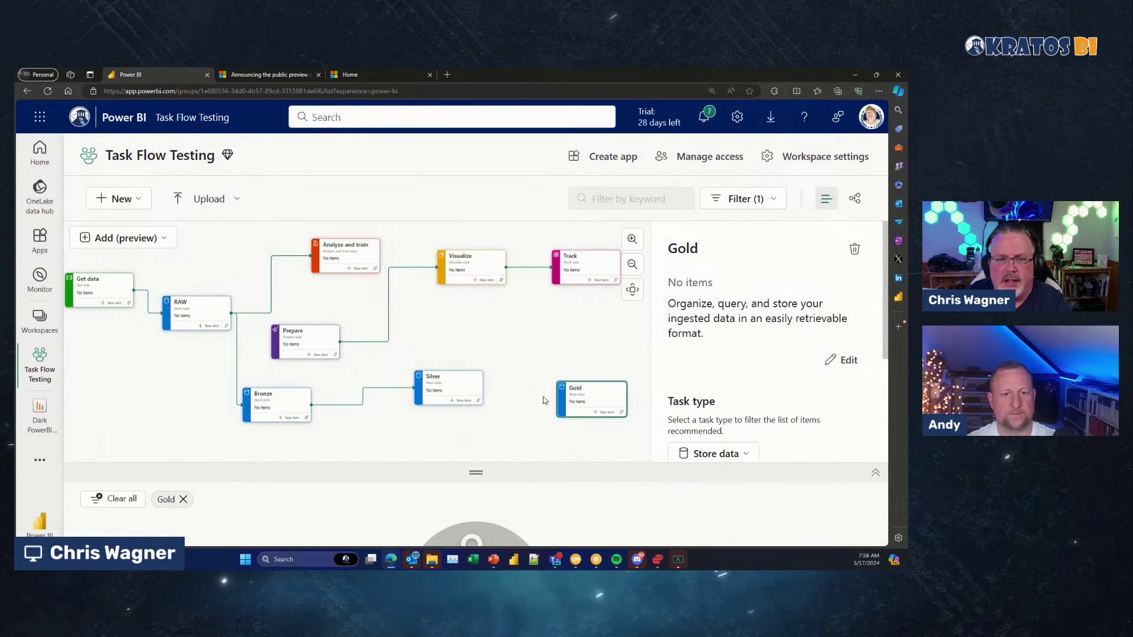
{"action": "left_click", "coordinate": [470, 387]}
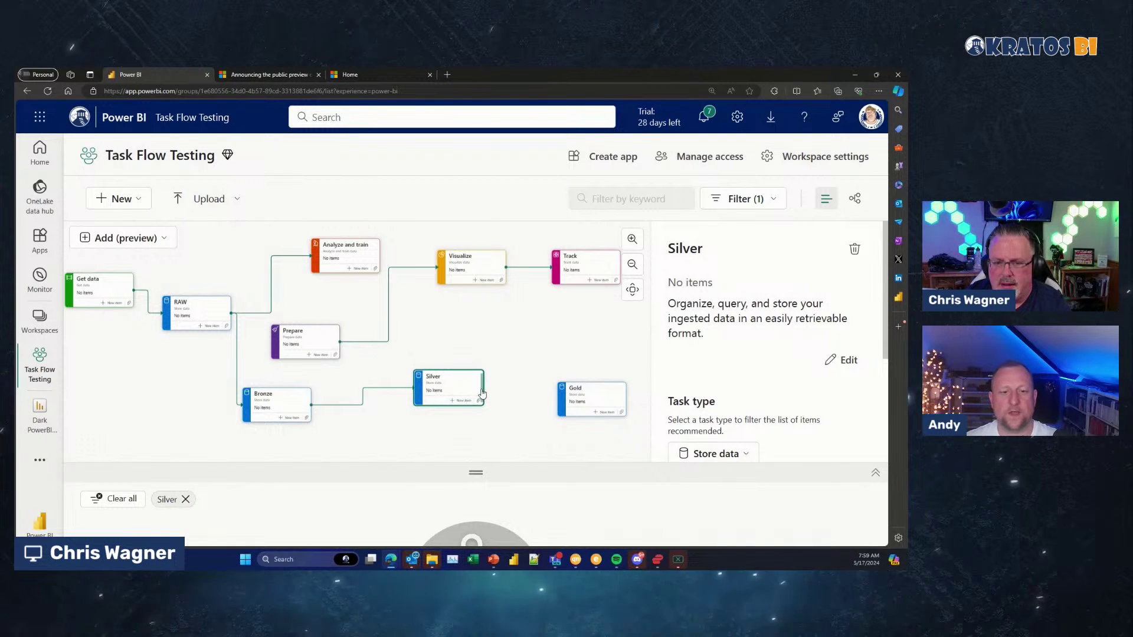
{"action": "left_click_drag", "start_coordinate": [561, 402], "coordinate": [552, 401]}
- Set the end task of the Silver connector to Prepare and that of the Prepare-to-Visualize connector to Gold
{"action": "left_click", "coordinate": [693, 340]}
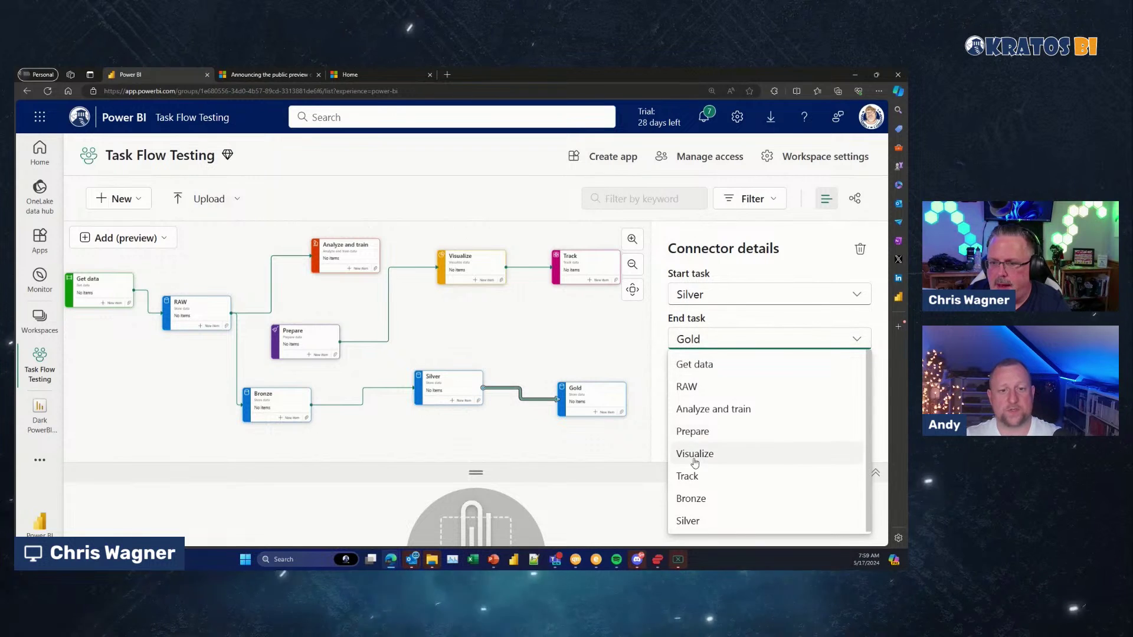
{"action": "left_click", "coordinate": [693, 433]}
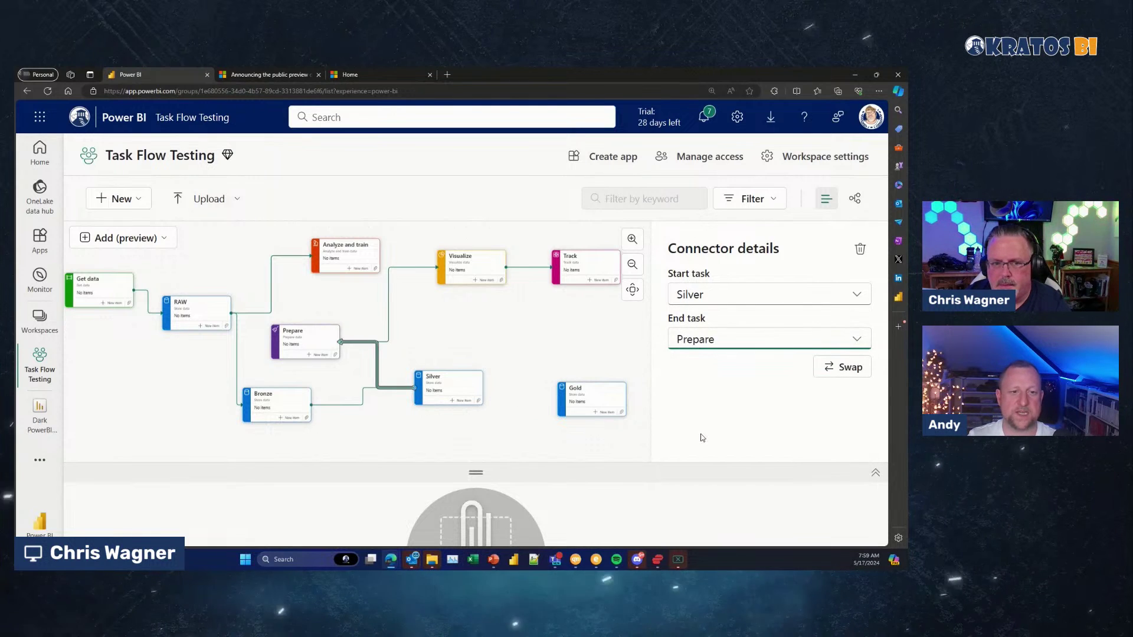
{"action": "left_click", "coordinate": [310, 343]}
{"action": "left_click", "coordinate": [389, 295]}
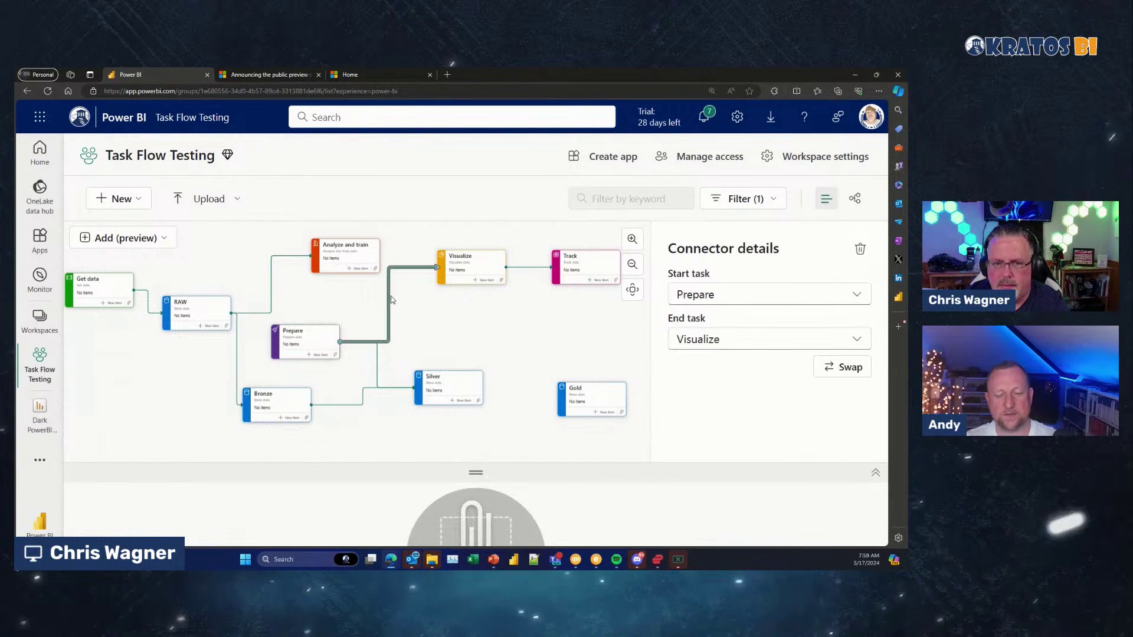
{"action": "left_click", "coordinate": [705, 340]}
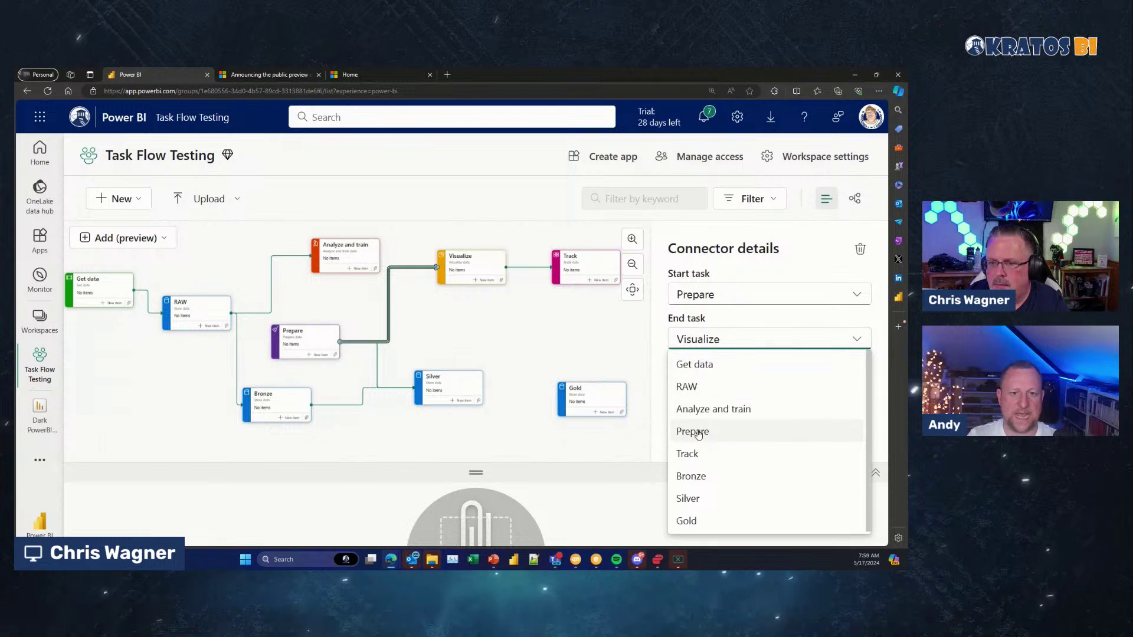
{"action": "left_click", "coordinate": [686, 521]}
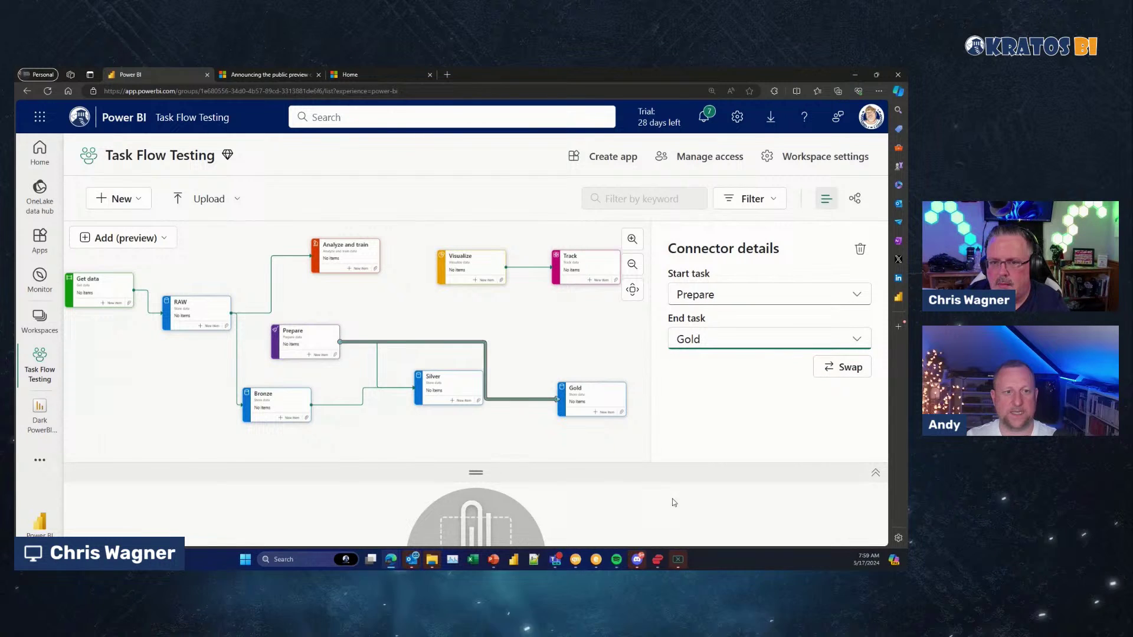
- Connect Gold to Visualize, shift Visualize closer to Track and return to the overall task flow details
{"action": "left_click", "coordinate": [602, 400]}
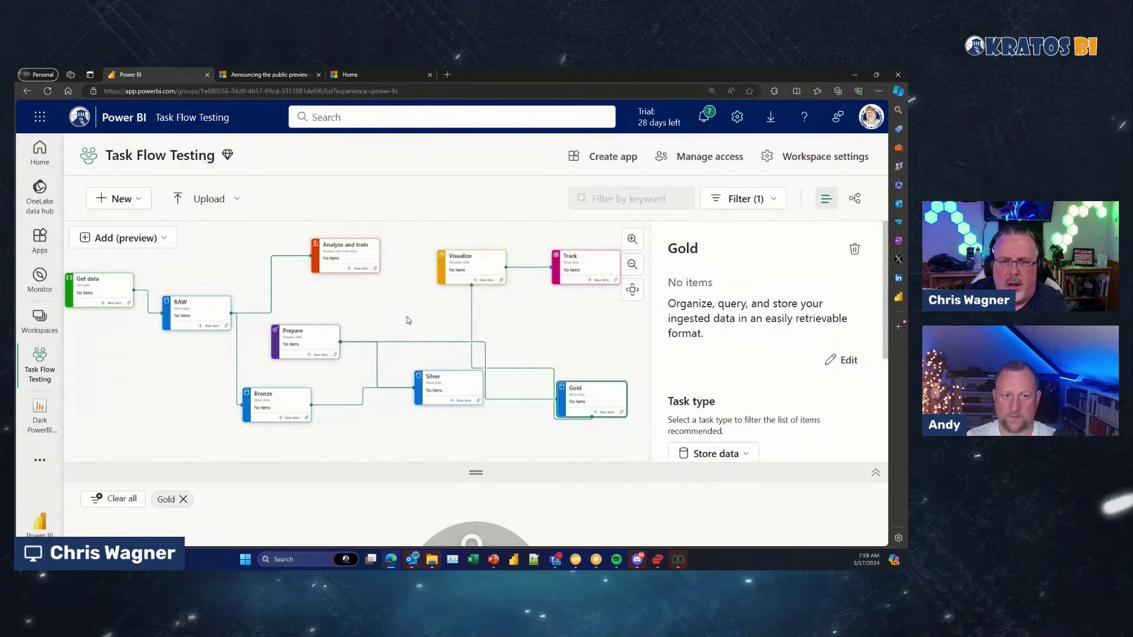
{"action": "left_click_drag", "start_coordinate": [485, 266], "coordinate": [502, 266]}
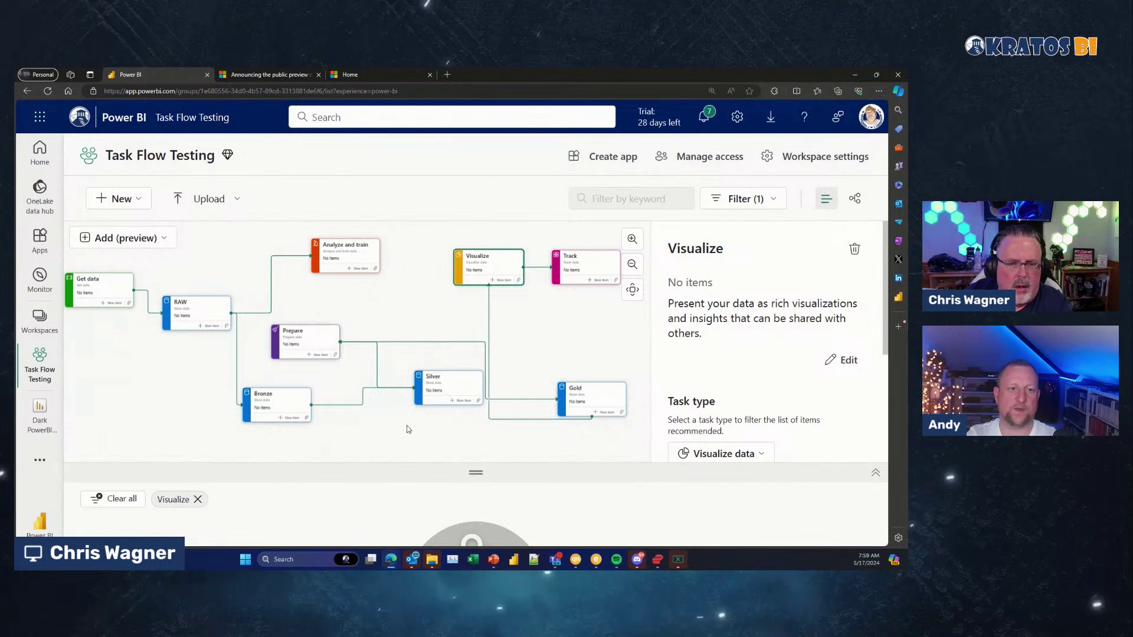
{"action": "left_click", "coordinate": [875, 472]}
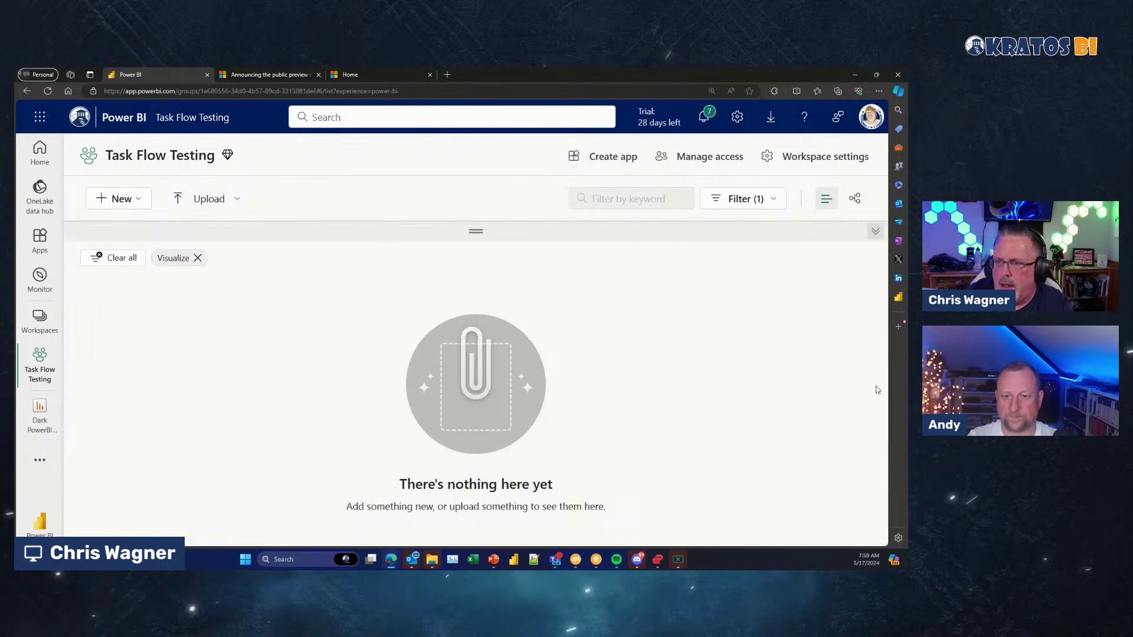
{"action": "left_click", "coordinate": [875, 233]}
{"action": "left_click", "coordinate": [438, 299]}
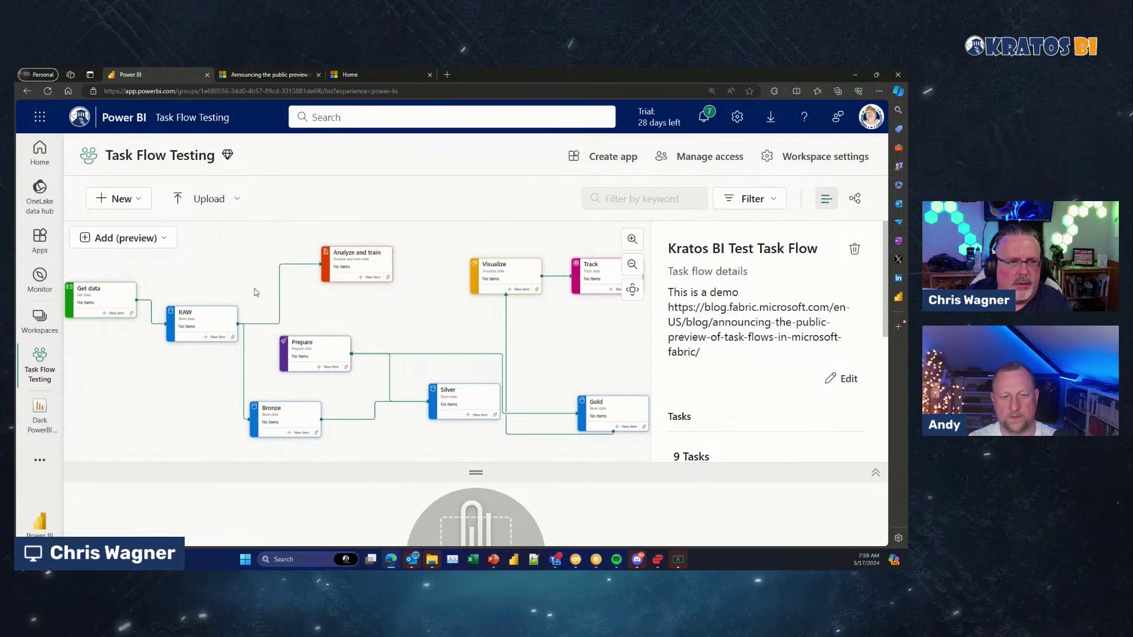
- Leave for the home page, reload it and reopen the Task Flow Testing workspace to check the saved flow
{"action": "left_click", "coordinate": [40, 154]}
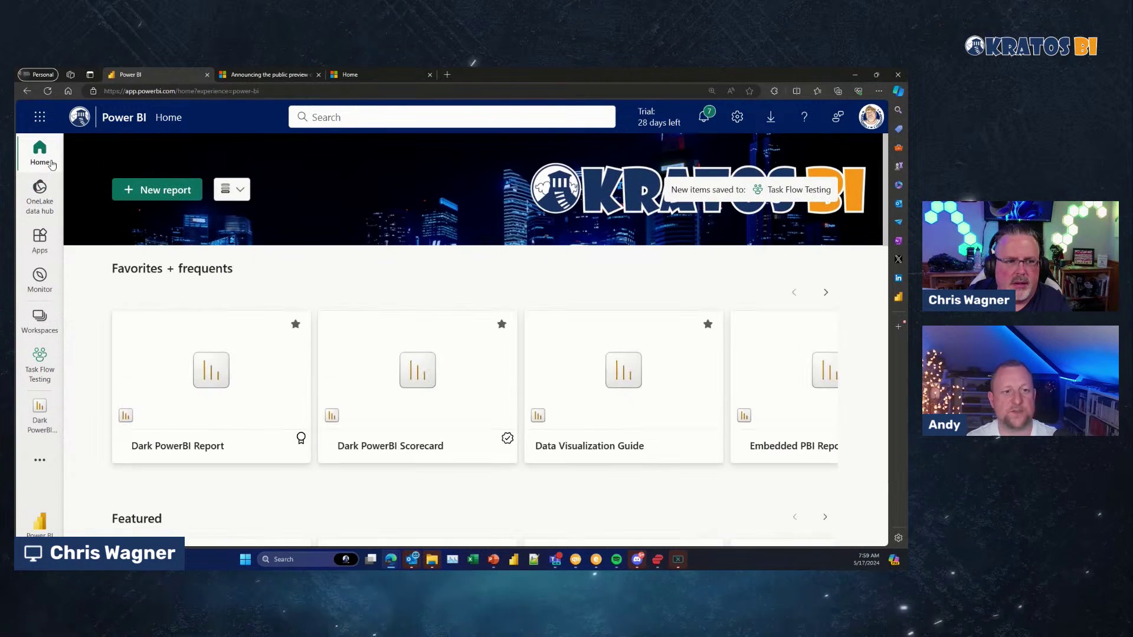
{"action": "left_click", "coordinate": [42, 360]}
{"action": "left_click", "coordinate": [40, 153]}
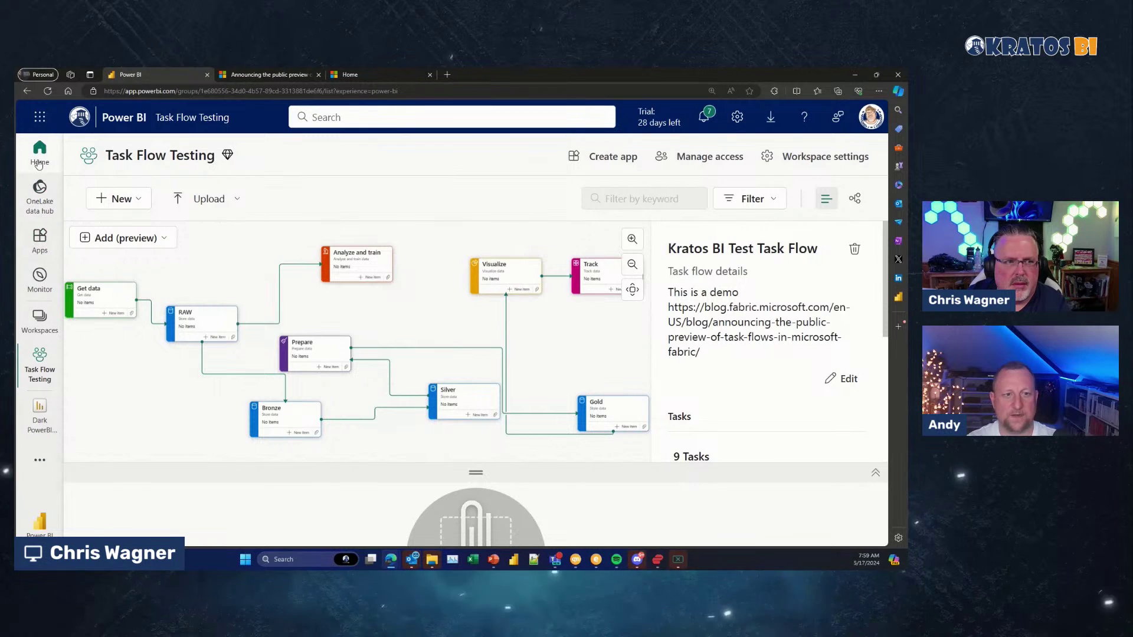
{"action": "left_click", "coordinate": [49, 92]}
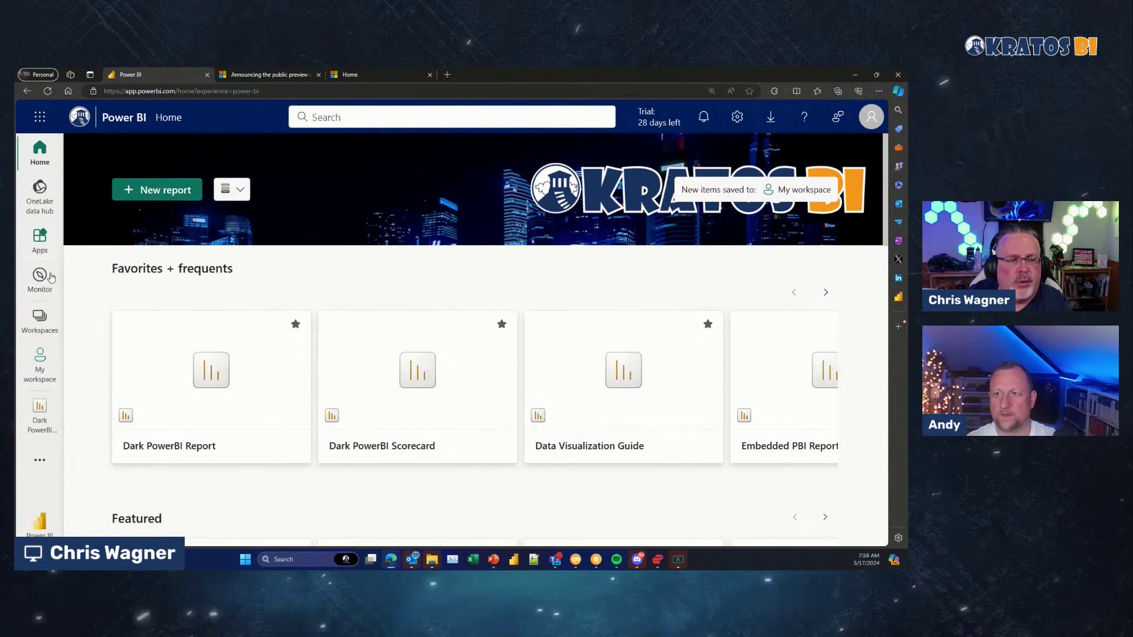
{"action": "left_click", "coordinate": [41, 323]}
{"action": "scroll", "coordinate": [136, 401], "scroll_direction": "down", "scroll_amount": 15}
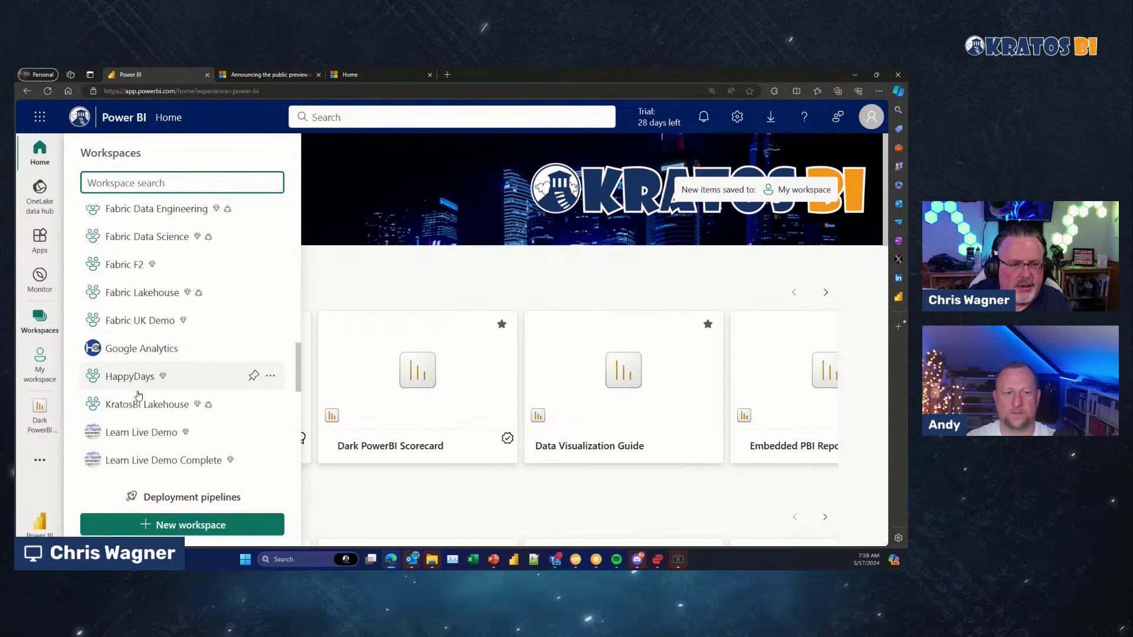
{"action": "scroll", "coordinate": [134, 417], "scroll_direction": "down", "scroll_amount": 5}
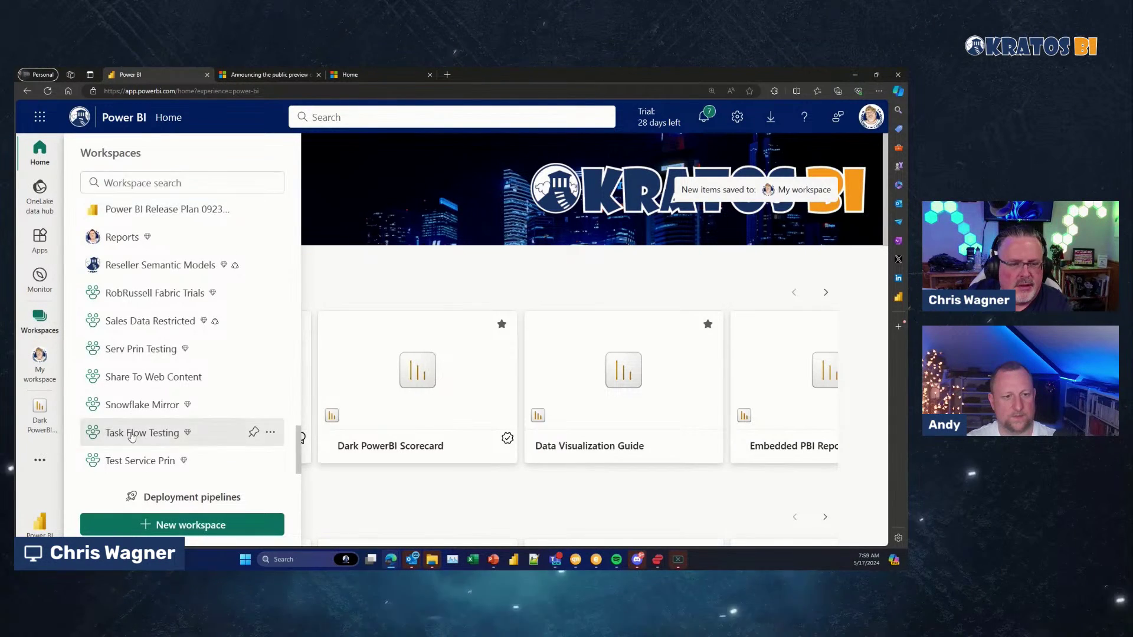
{"action": "left_click", "coordinate": [133, 436]}
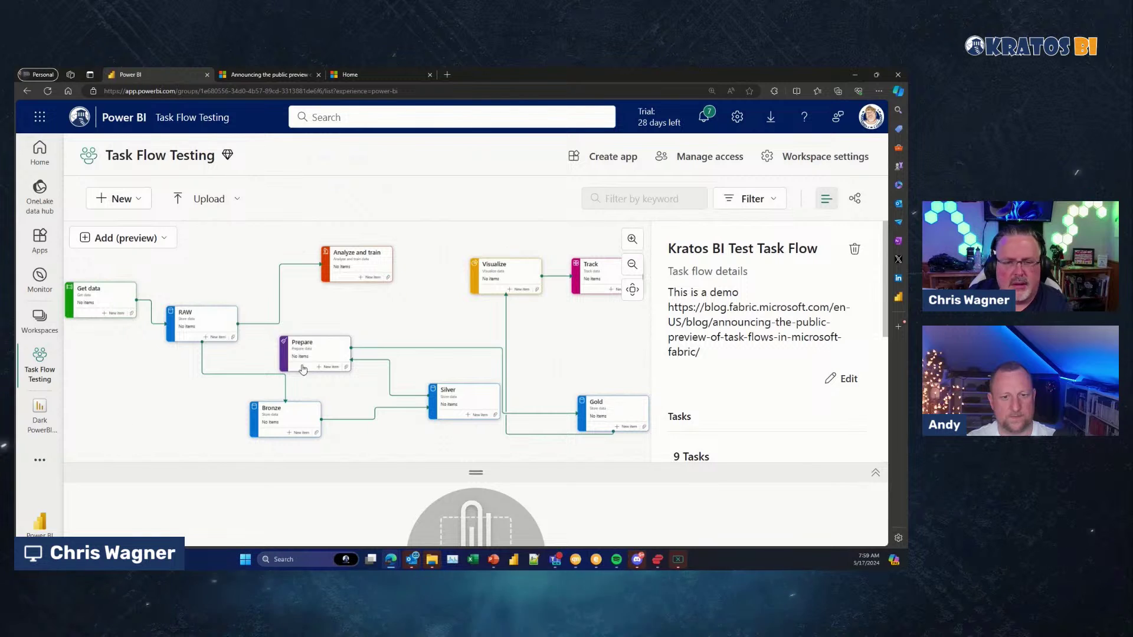
- Move Prepare beneath Visualize and line up RAW, Bronze and Silver in one row below Get data
{"action": "left_click", "coordinate": [316, 348]}
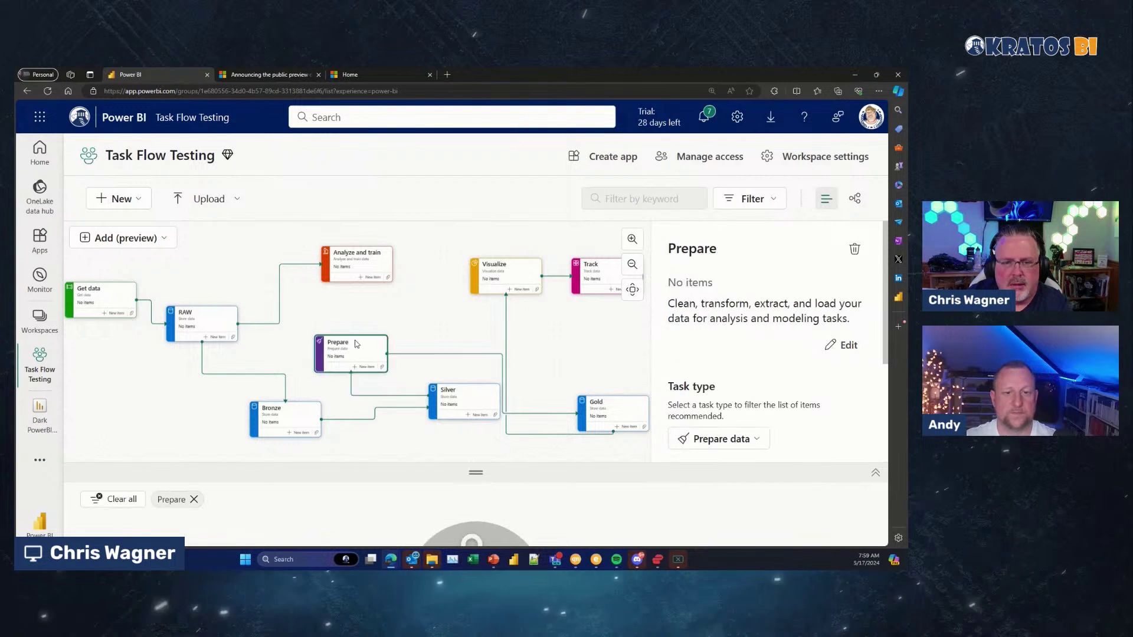
{"action": "left_click_drag", "start_coordinate": [318, 353], "coordinate": [458, 357]}
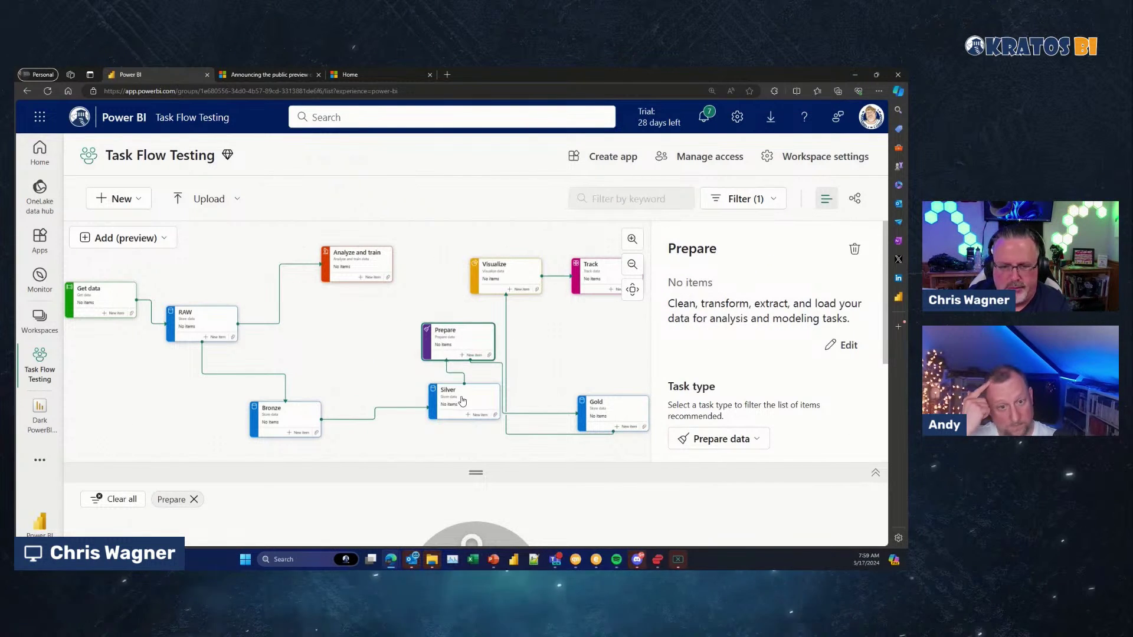
{"action": "left_click_drag", "start_coordinate": [462, 401], "coordinate": [408, 401]}
{"action": "left_click_drag", "start_coordinate": [280, 416], "coordinate": [260, 386]}
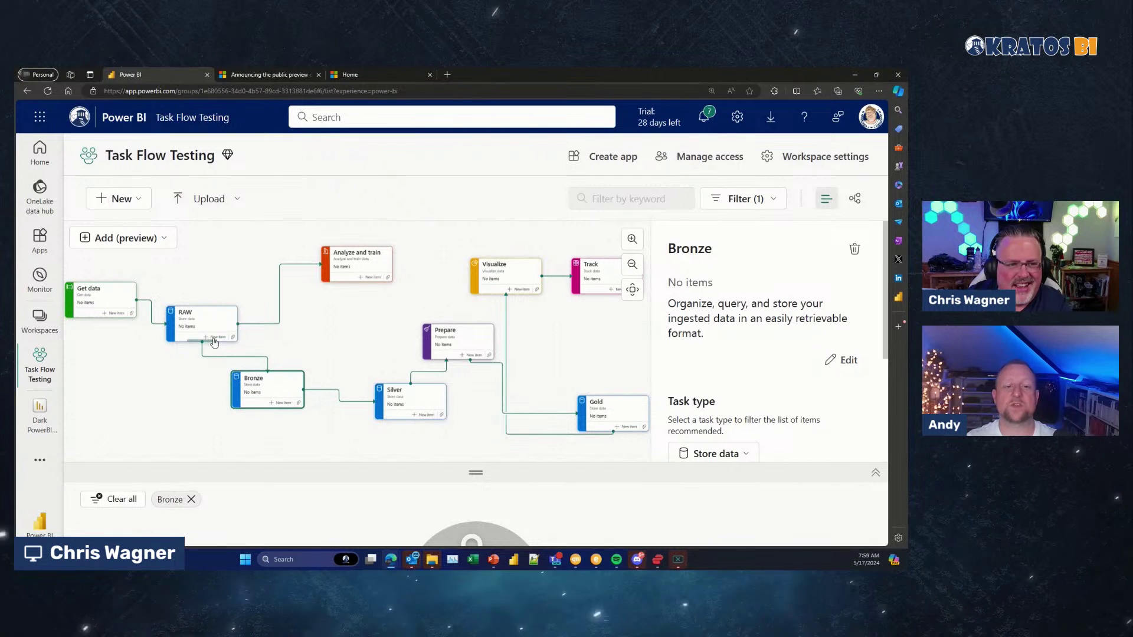
{"action": "left_click_drag", "start_coordinate": [210, 325], "coordinate": [179, 382]}
{"action": "left_click_drag", "start_coordinate": [253, 386], "coordinate": [247, 381]}
{"action": "left_click_drag", "start_coordinate": [440, 407], "coordinate": [423, 397]}
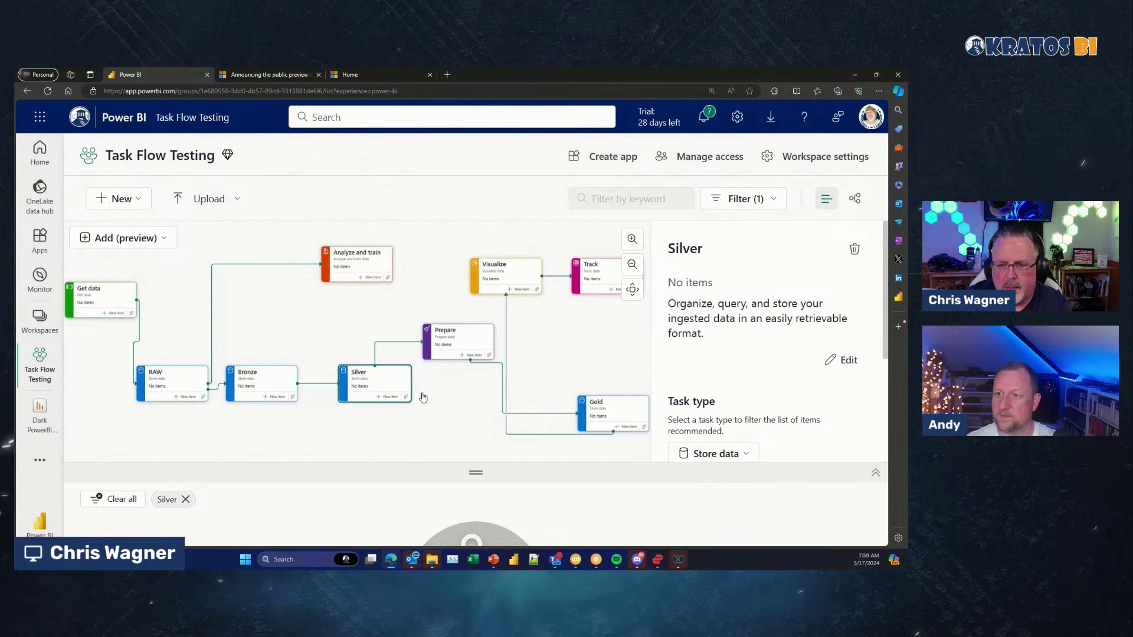
- Extend the row after Silver with Prepare and Gold, adjusting the spacing between the tasks
{"action": "left_click_drag", "start_coordinate": [600, 406], "coordinate": [456, 387]}
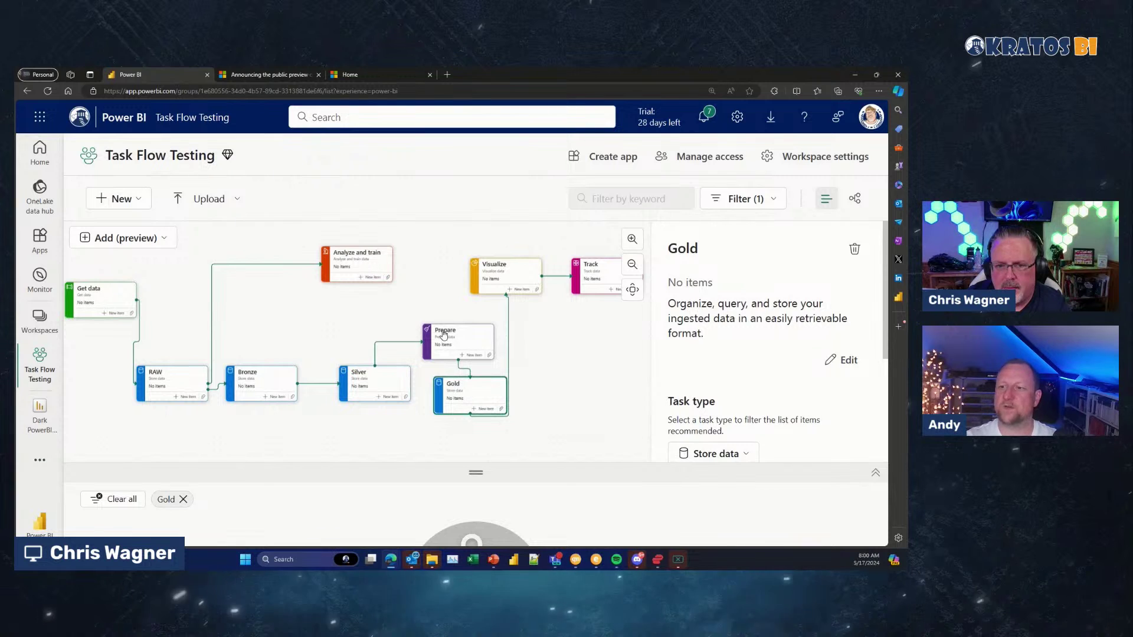
{"action": "left_click_drag", "start_coordinate": [443, 338], "coordinate": [414, 327]}
{"action": "left_click_drag", "start_coordinate": [474, 388], "coordinate": [563, 363]}
{"action": "left_click_drag", "start_coordinate": [448, 325], "coordinate": [479, 380]}
{"action": "left_click_drag", "start_coordinate": [379, 376], "coordinate": [366, 377]}
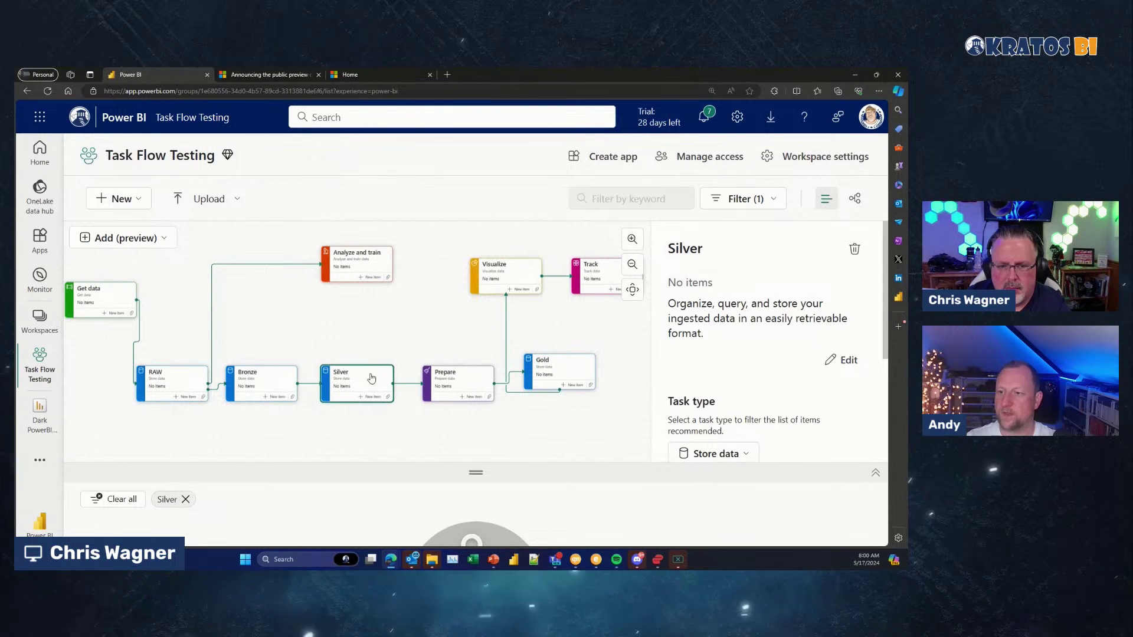
{"action": "left_click_drag", "start_coordinate": [448, 377], "coordinate": [437, 378]}
{"action": "left_click_drag", "start_coordinate": [538, 364], "coordinate": [513, 376]}
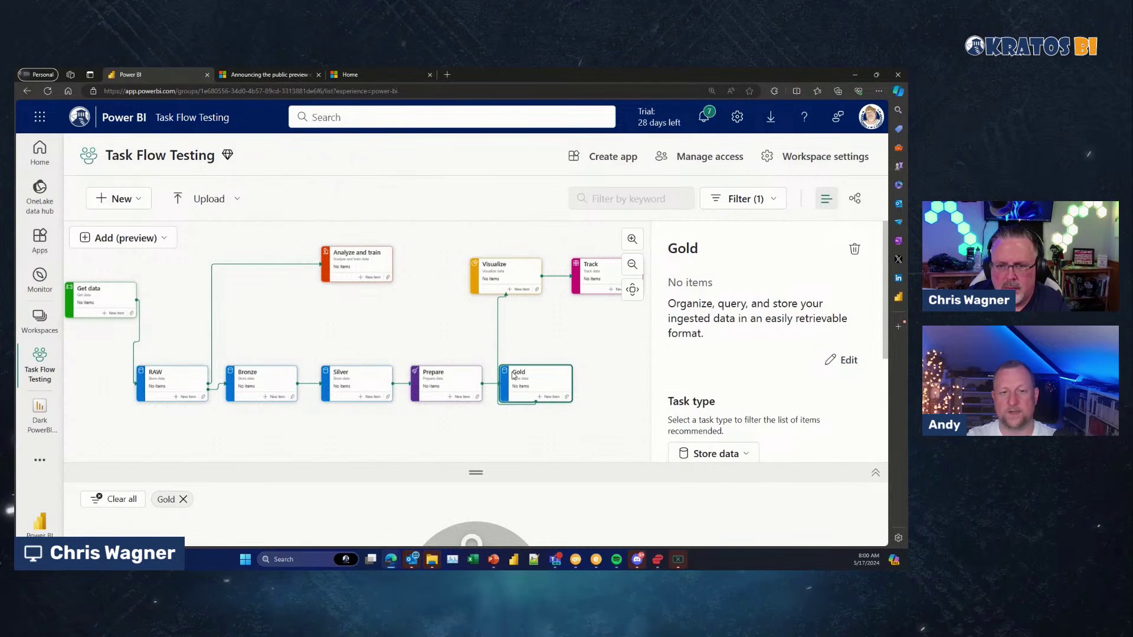
- Move the Visualize and Track tasks side by side beneath the row that ends with Gold
{"action": "left_click_drag", "start_coordinate": [497, 269], "coordinate": [503, 437]}
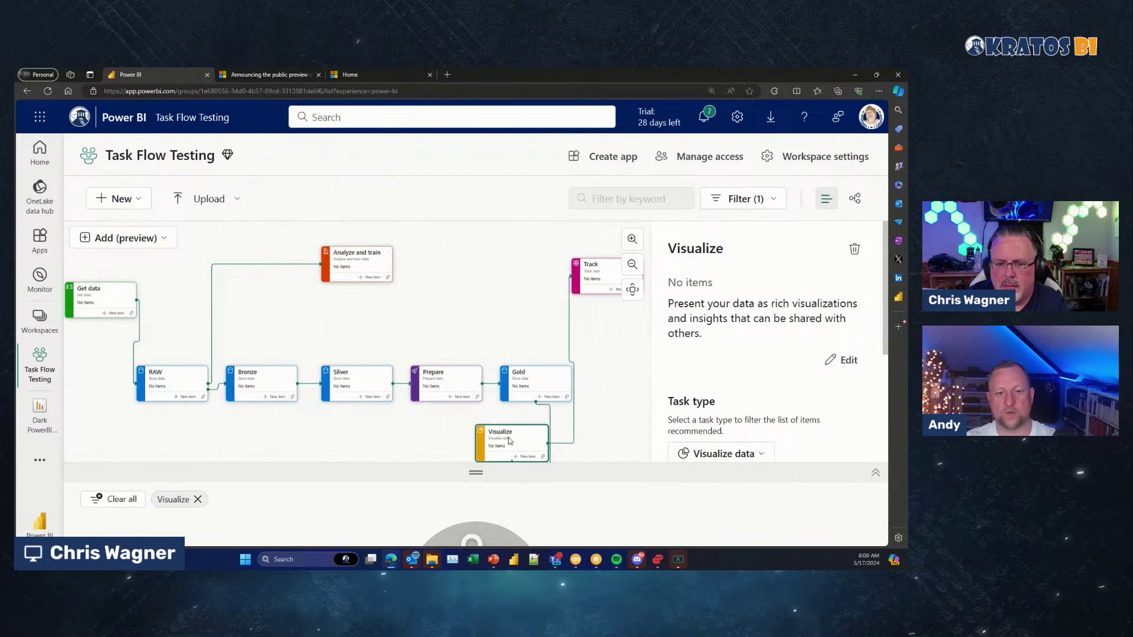
{"action": "left_click_drag", "start_coordinate": [574, 282], "coordinate": [574, 442]}
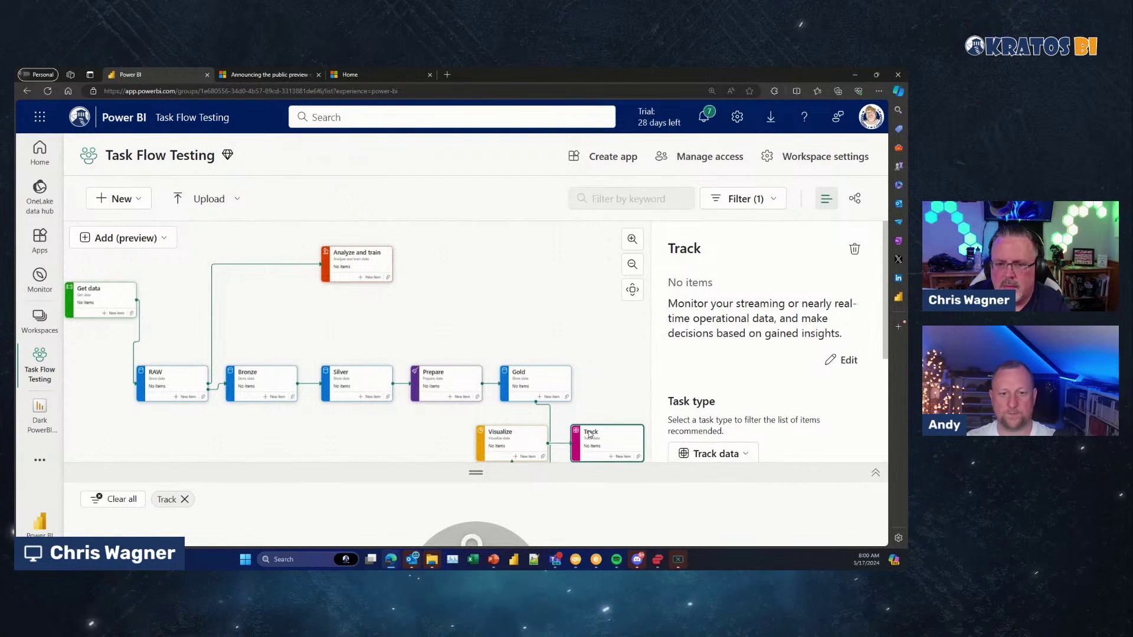
- Place RAW between Get data and Analyze and train, with Bronze directly beneath it and Silver beside Bronze
{"action": "left_click_drag", "start_coordinate": [184, 382], "coordinate": [249, 292]}
{"action": "left_click_drag", "start_coordinate": [260, 371], "coordinate": [236, 343]}
{"action": "left_click_drag", "start_coordinate": [357, 372], "coordinate": [325, 349]}
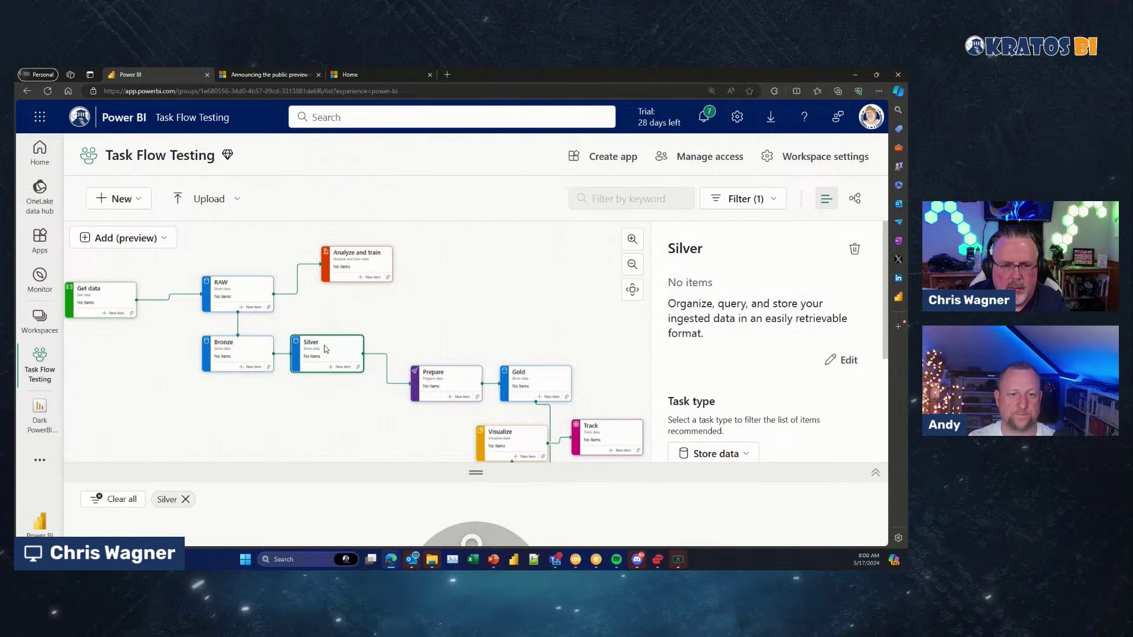
- Line up Gold, Visualize and Track in one row after Silver, with Prepare placed beneath Silver and Gold
{"action": "left_click_drag", "start_coordinate": [434, 382], "coordinate": [387, 304]}
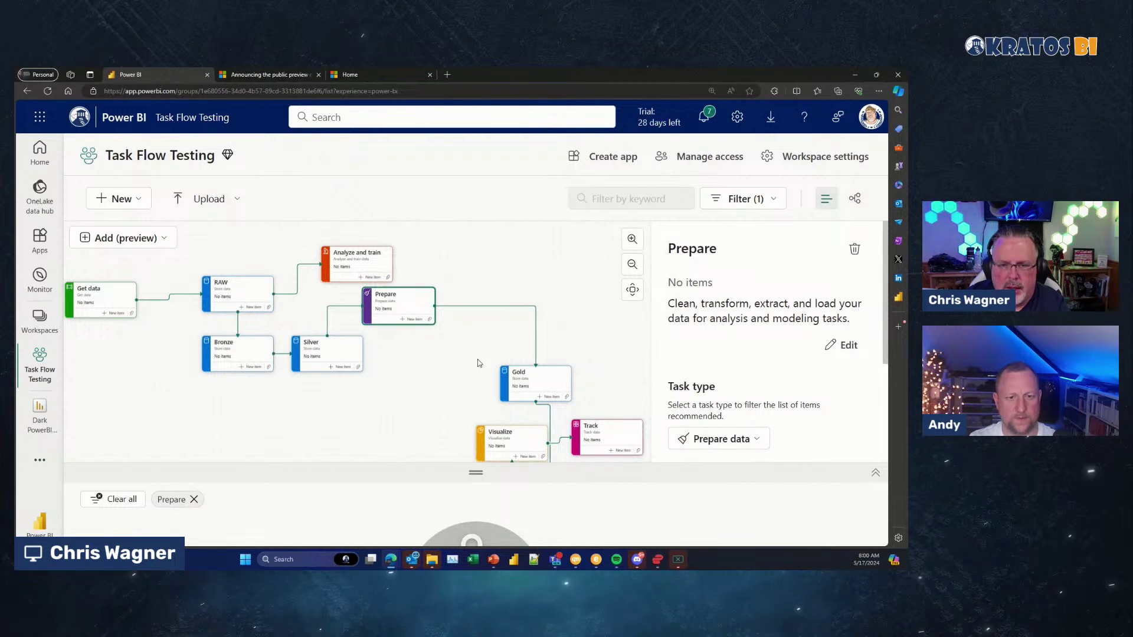
{"action": "left_click_drag", "start_coordinate": [523, 378], "coordinate": [398, 348]}
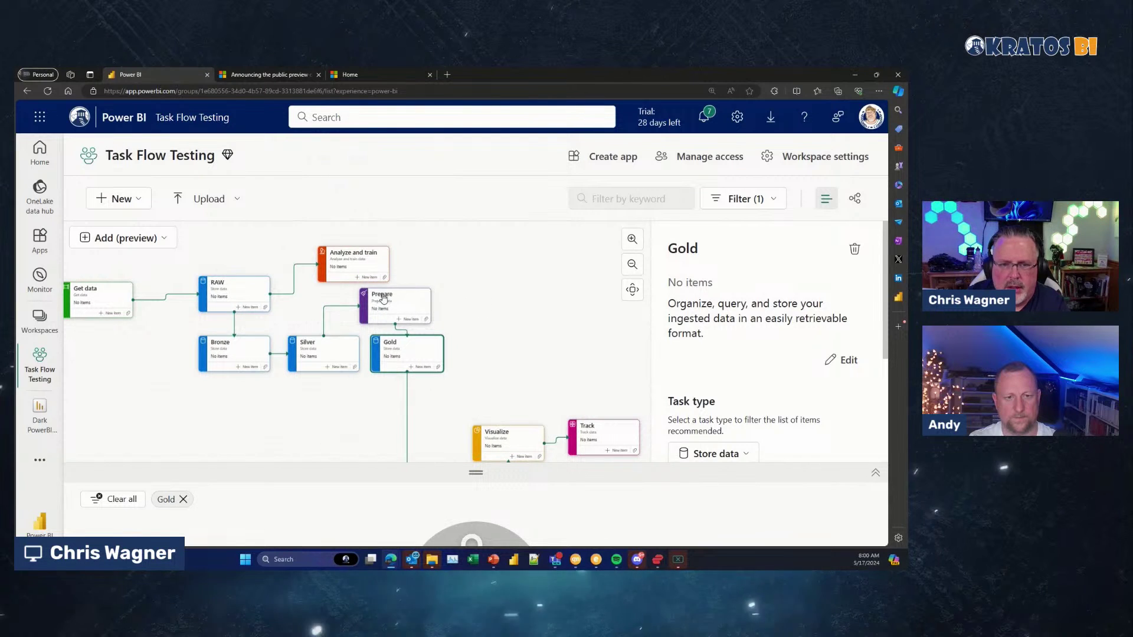
{"action": "left_click_drag", "start_coordinate": [384, 297], "coordinate": [321, 407]}
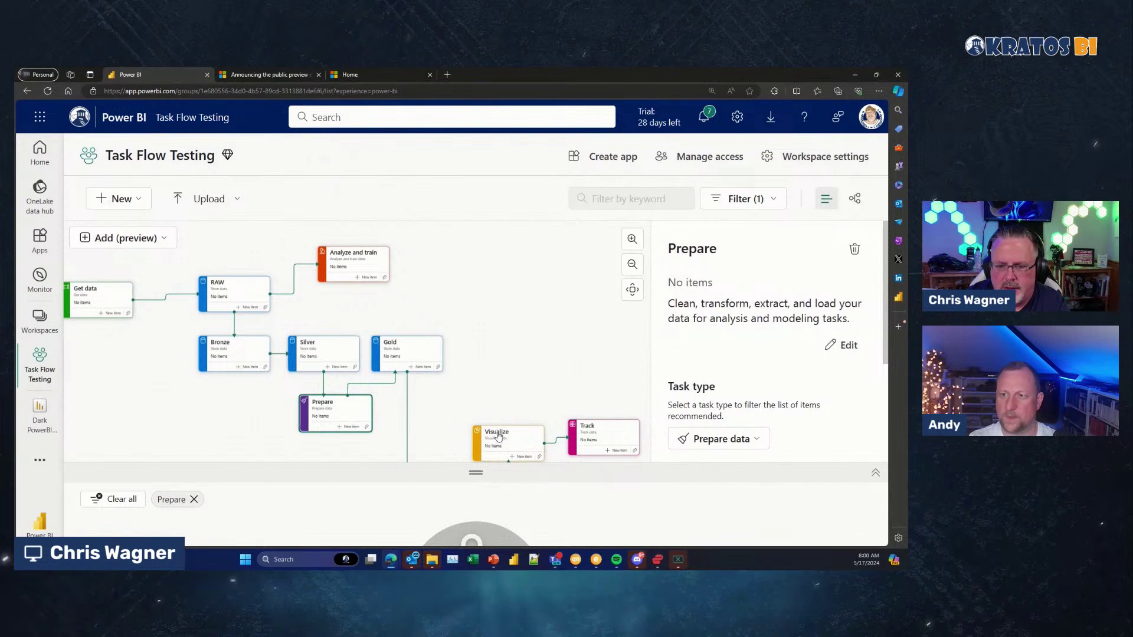
{"action": "left_click_drag", "start_coordinate": [498, 435], "coordinate": [490, 345]}
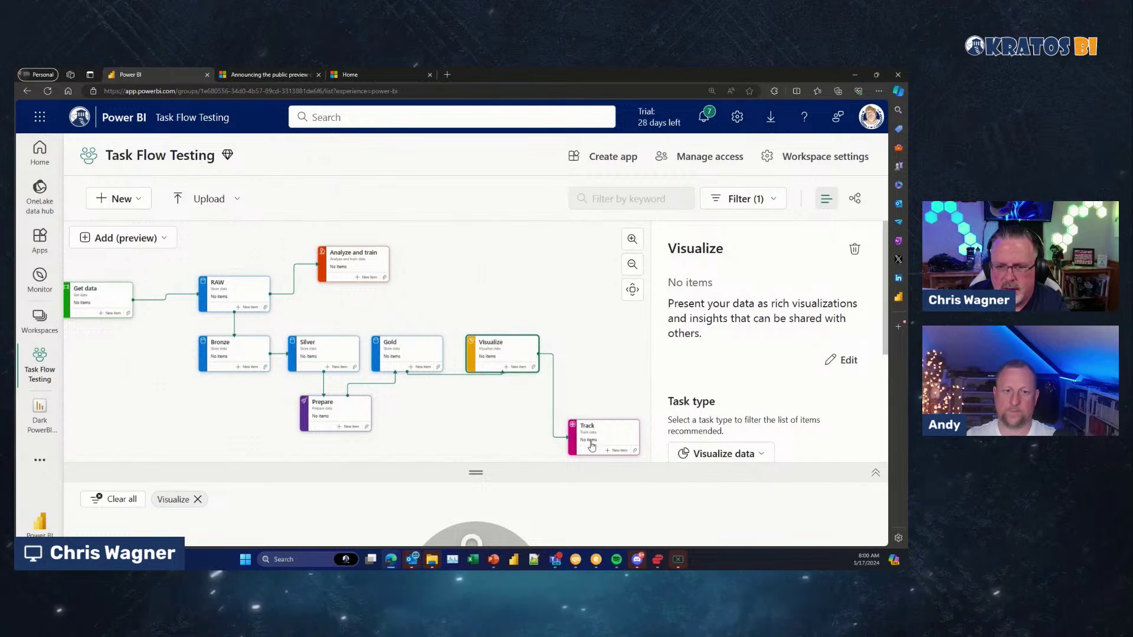
{"action": "left_click_drag", "start_coordinate": [601, 433], "coordinate": [593, 347]}
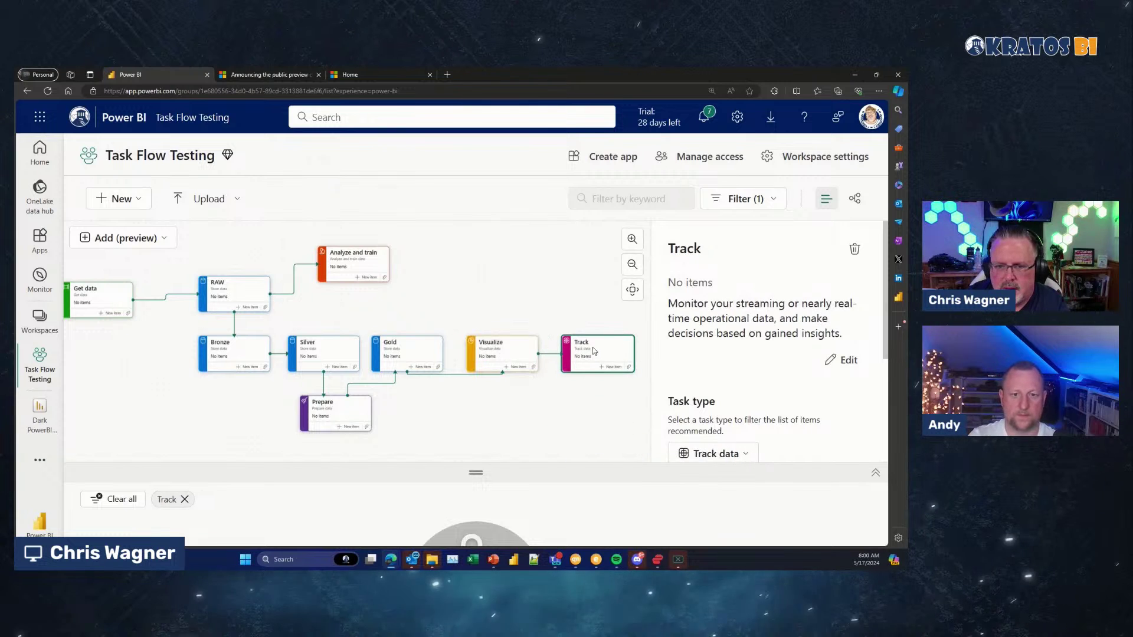
{"action": "left_click", "coordinate": [545, 405]}
{"action": "left_click_drag", "start_coordinate": [445, 415], "coordinate": [472, 424]}
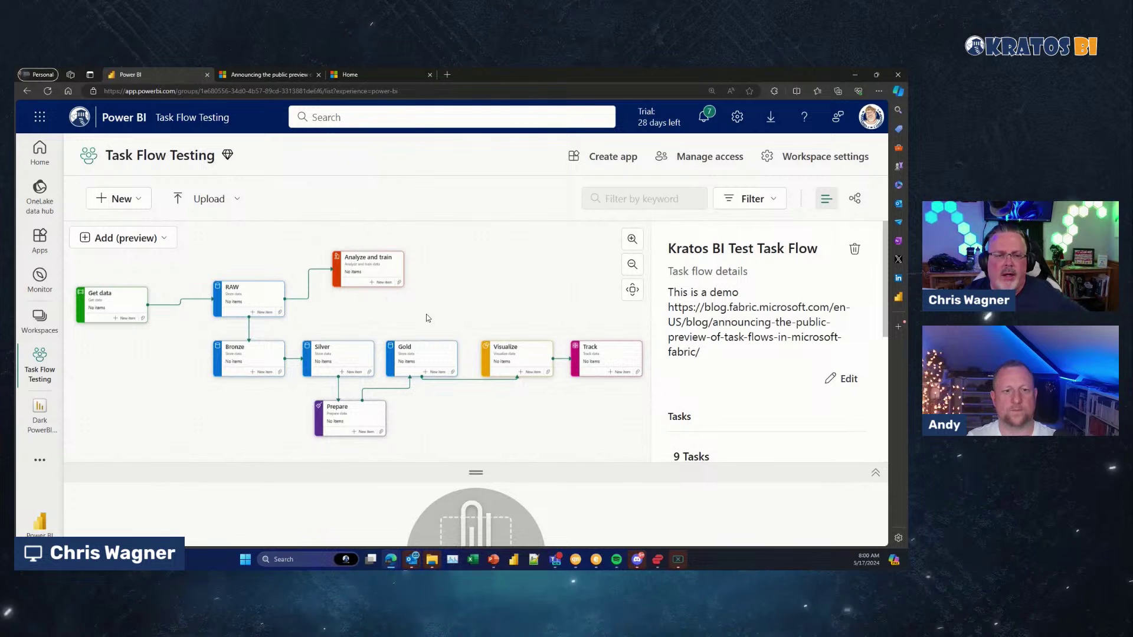
- Examine the Bronze task's recommended item types and the options for creating a new item assigned to it
{"action": "left_click", "coordinate": [277, 359]}
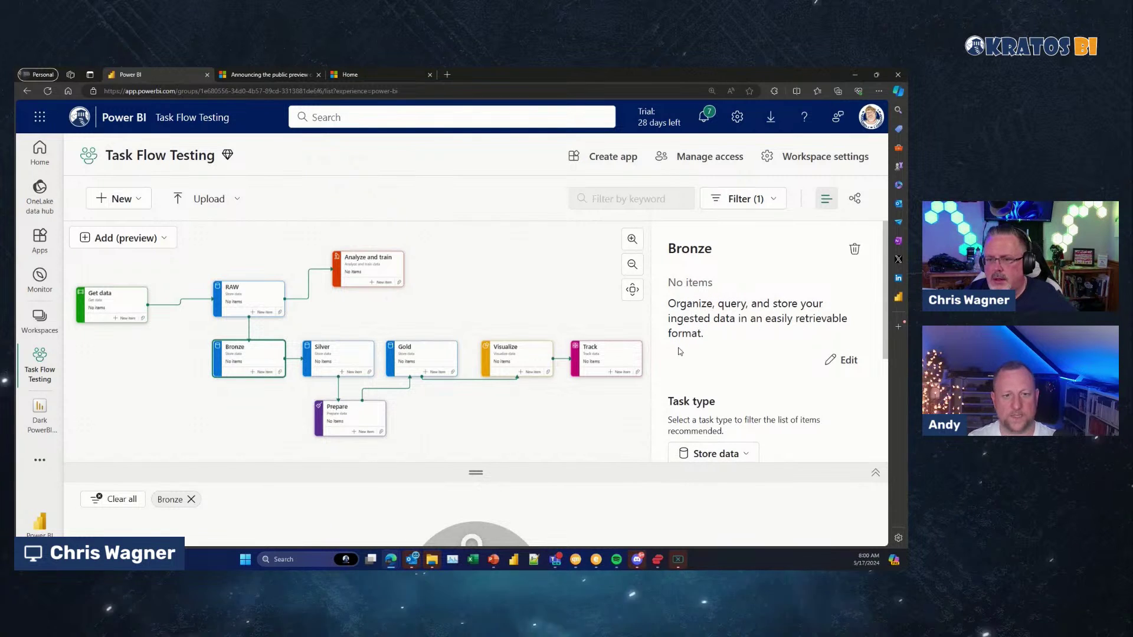
{"action": "scroll", "coordinate": [680, 352], "scroll_direction": "down", "scroll_amount": 3}
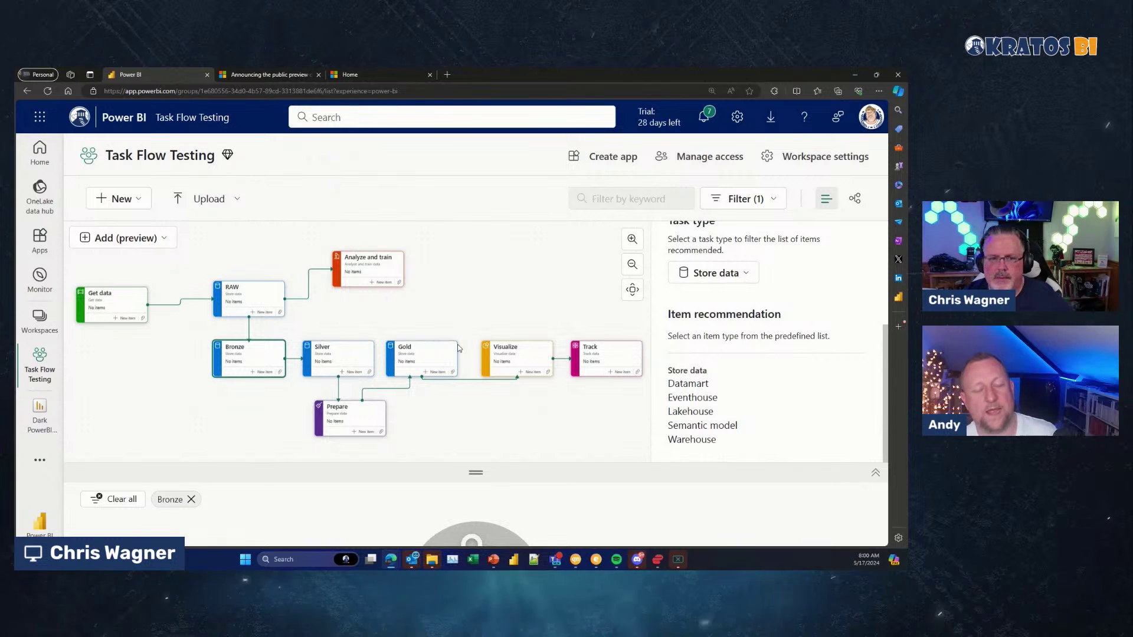
{"action": "left_click", "coordinate": [445, 316]}
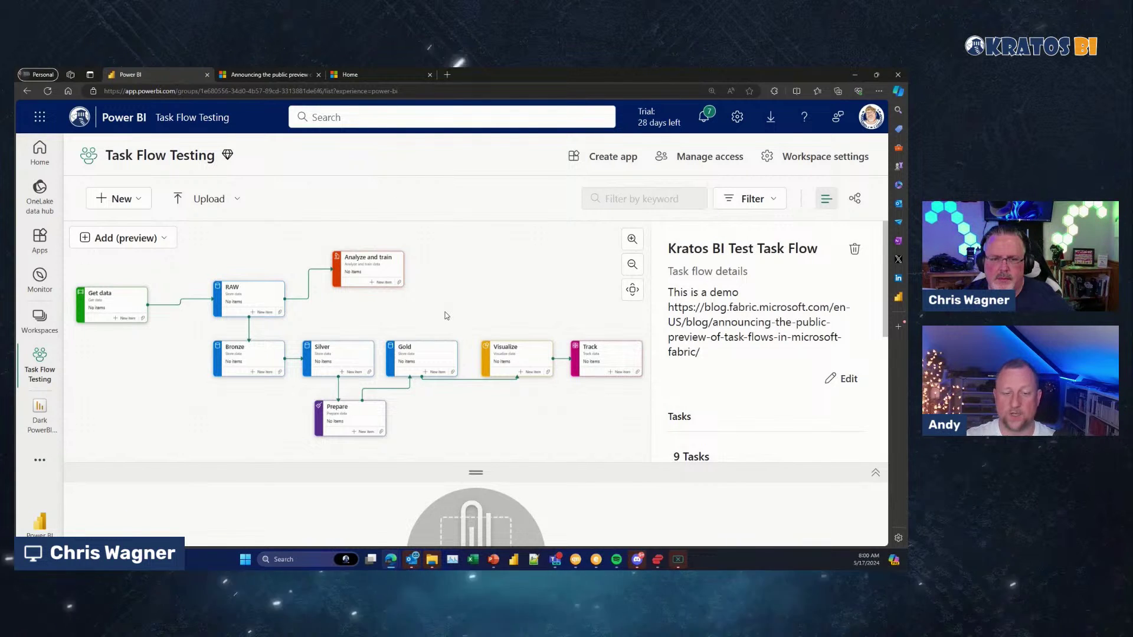
{"action": "left_click", "coordinate": [268, 372]}
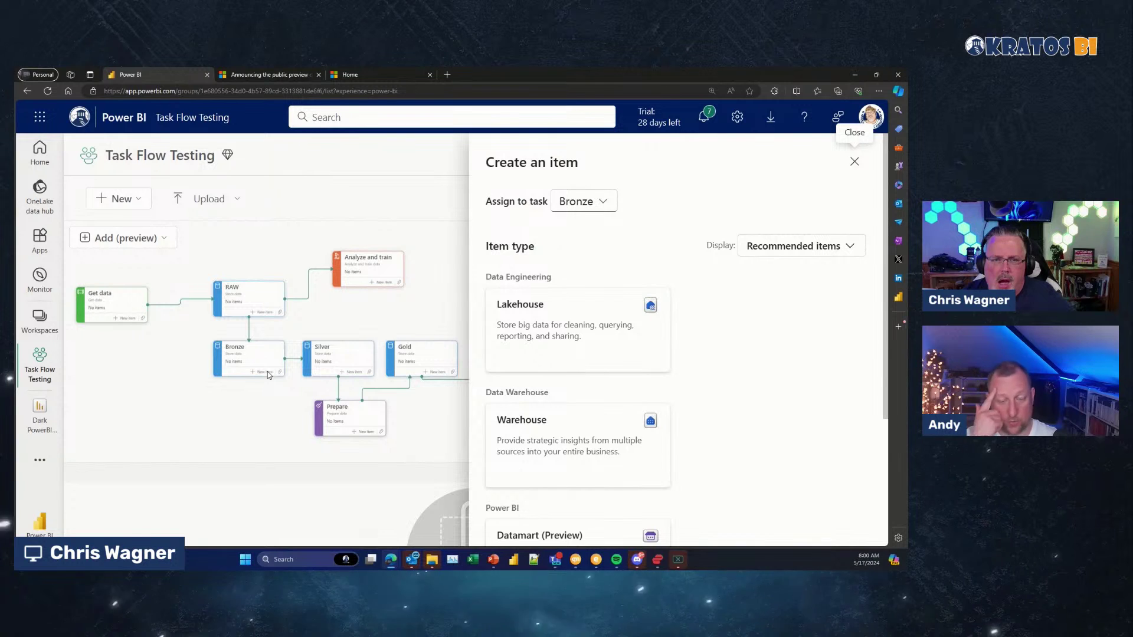
{"action": "left_click", "coordinate": [362, 317]}
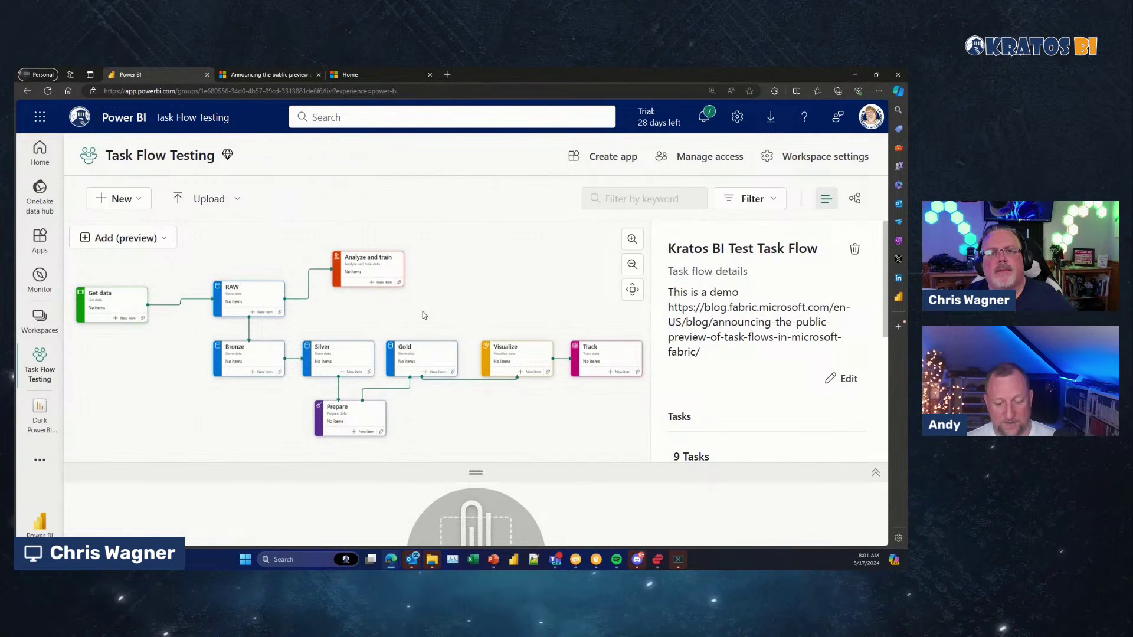
- Review the task flow's description, its list of tasks, and the task types available for adding
{"action": "left_click_drag", "start_coordinate": [438, 313], "coordinate": [445, 306]}
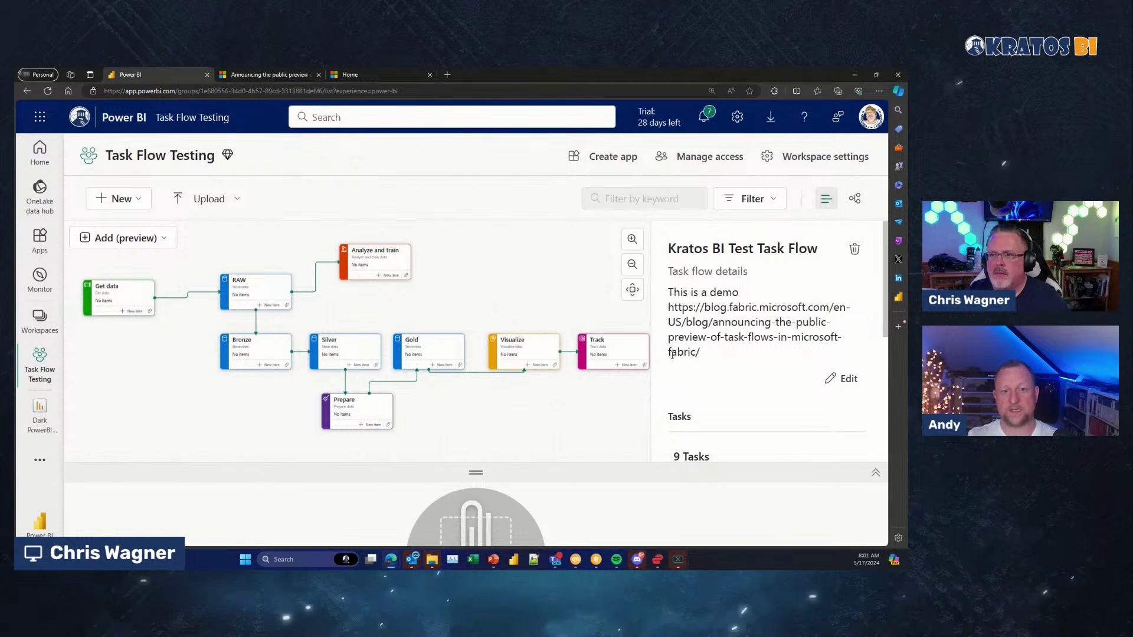
{"action": "scroll", "coordinate": [696, 371], "scroll_direction": "down", "scroll_amount": 2}
{"action": "scroll", "coordinate": [697, 370], "scroll_direction": "down", "scroll_amount": 3}
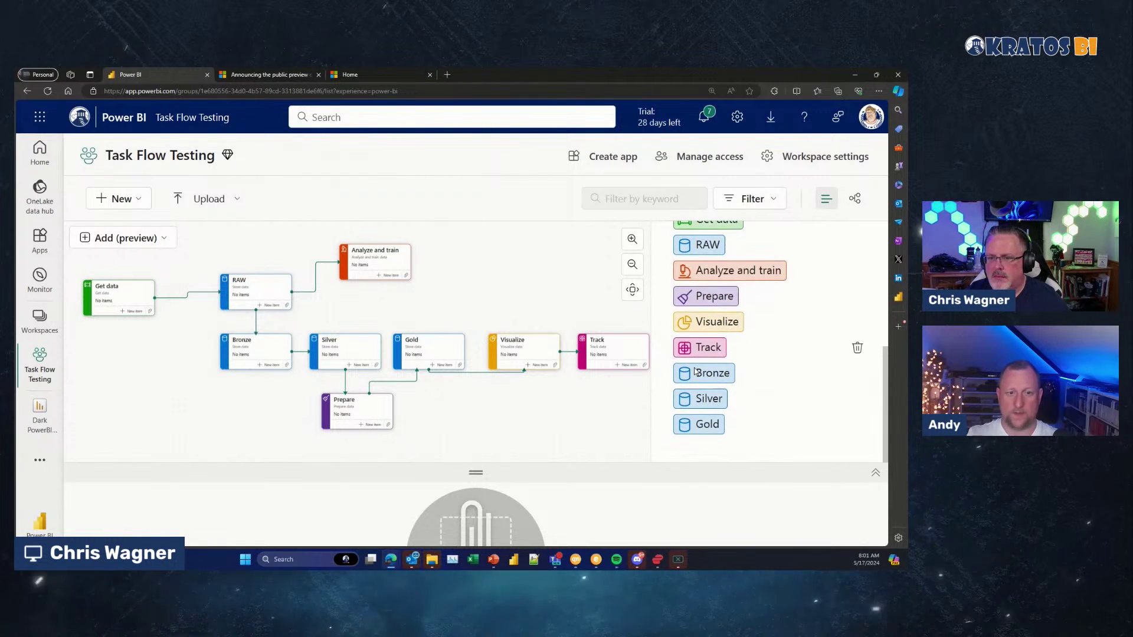
{"action": "scroll", "coordinate": [697, 371], "scroll_direction": "up", "scroll_amount": 3}
{"action": "scroll", "coordinate": [695, 371], "scroll_direction": "up", "scroll_amount": 2}
{"action": "scroll", "coordinate": [696, 371], "scroll_direction": "down", "scroll_amount": 2}
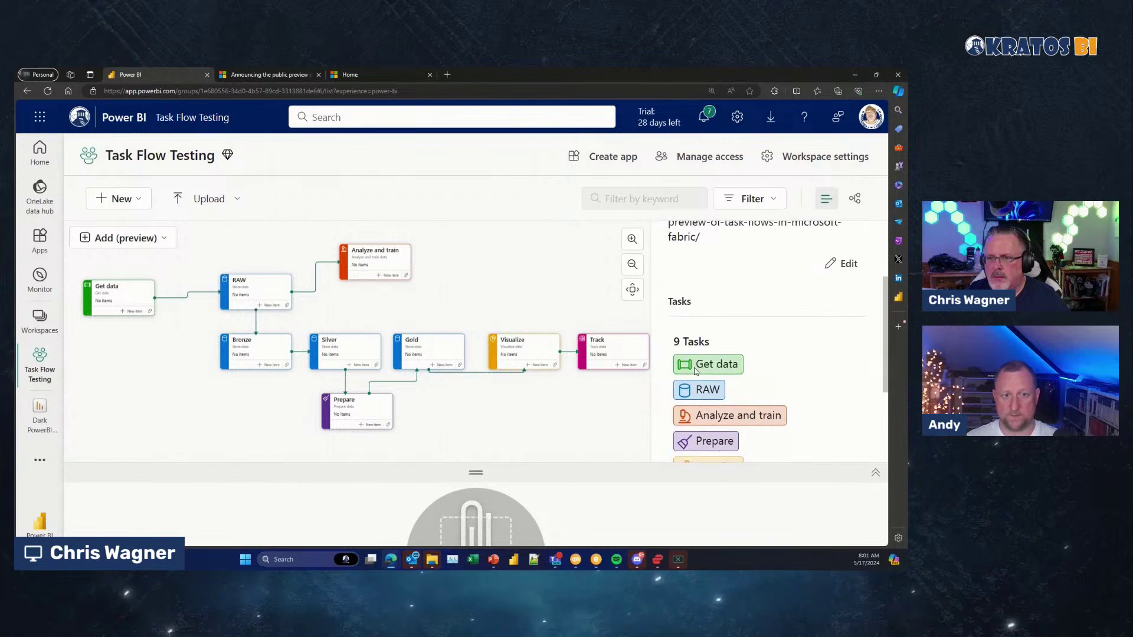
{"action": "scroll", "coordinate": [696, 370], "scroll_direction": "up", "scroll_amount": 2}
{"action": "scroll", "coordinate": [696, 370], "scroll_direction": "up", "scroll_amount": 1}
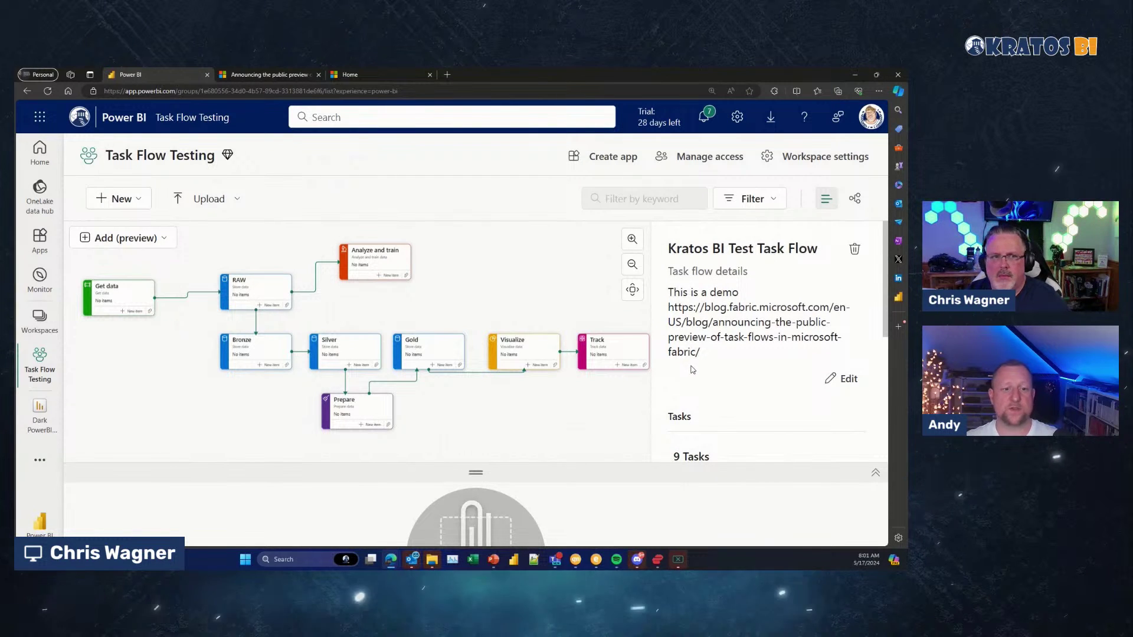
{"action": "left_click", "coordinate": [161, 239]}
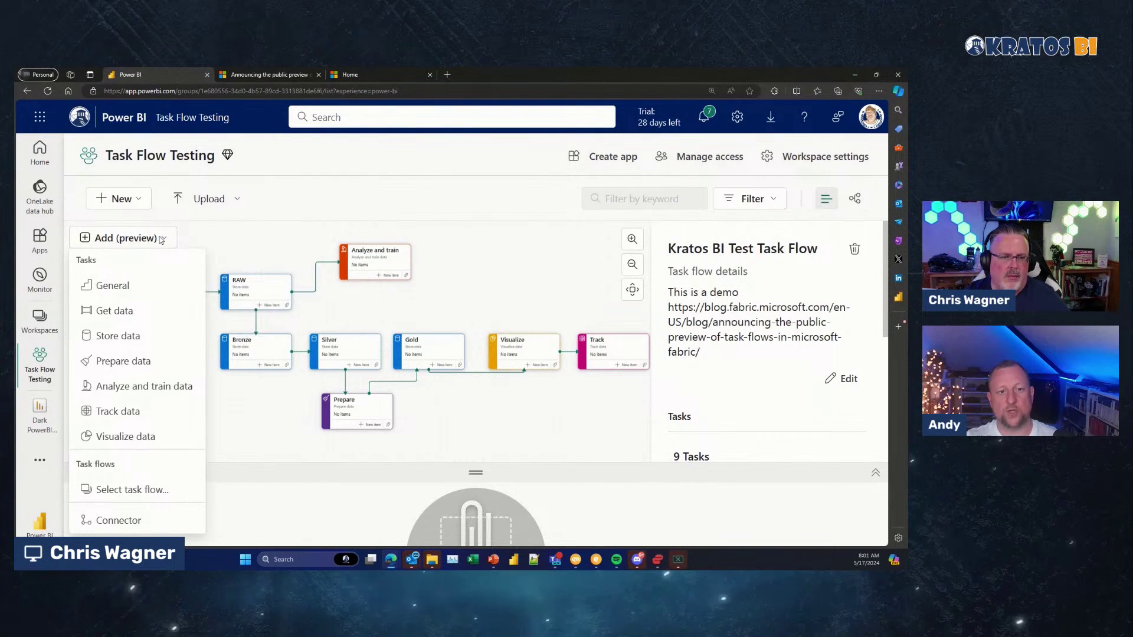
{"action": "left_click", "coordinate": [473, 283]}
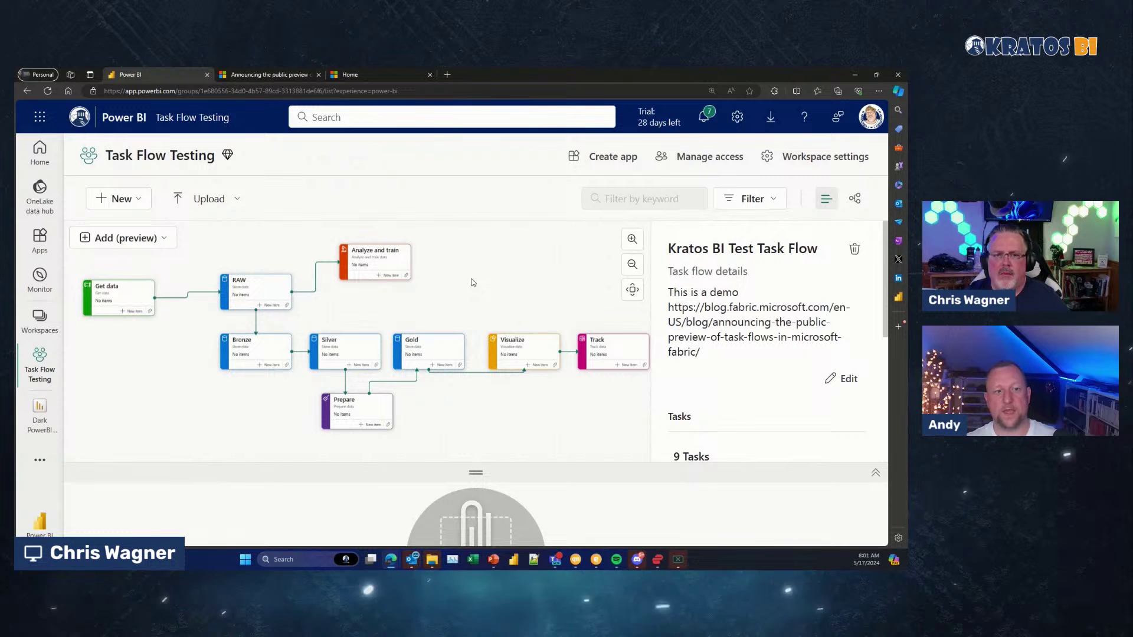
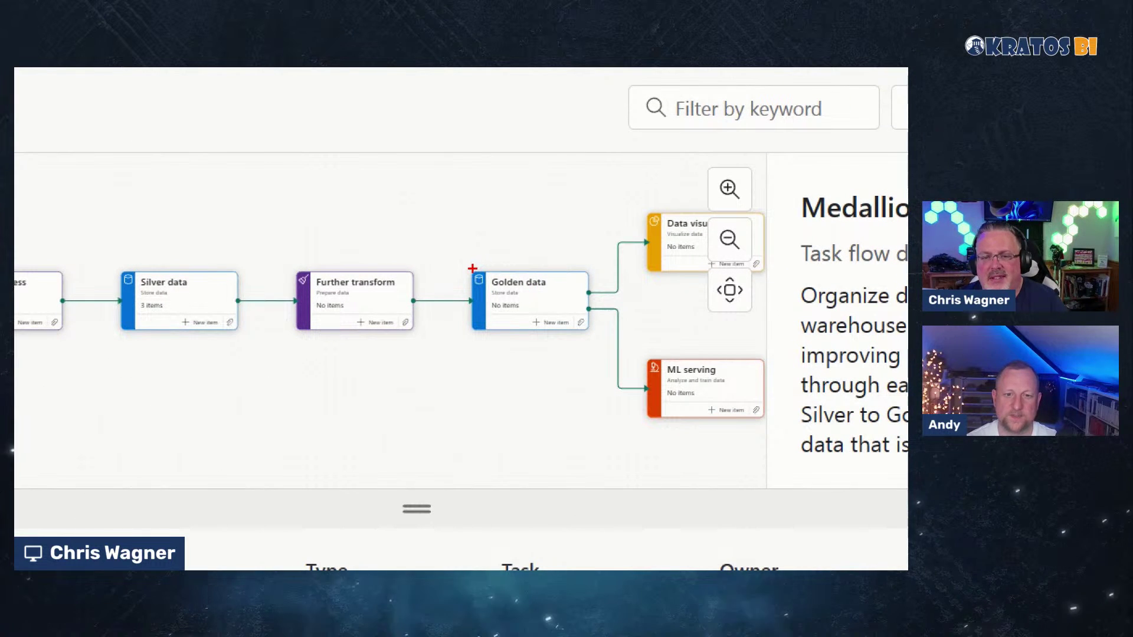
{"action": "left_click_drag", "start_coordinate": [471, 271], "coordinate": [567, 293]}
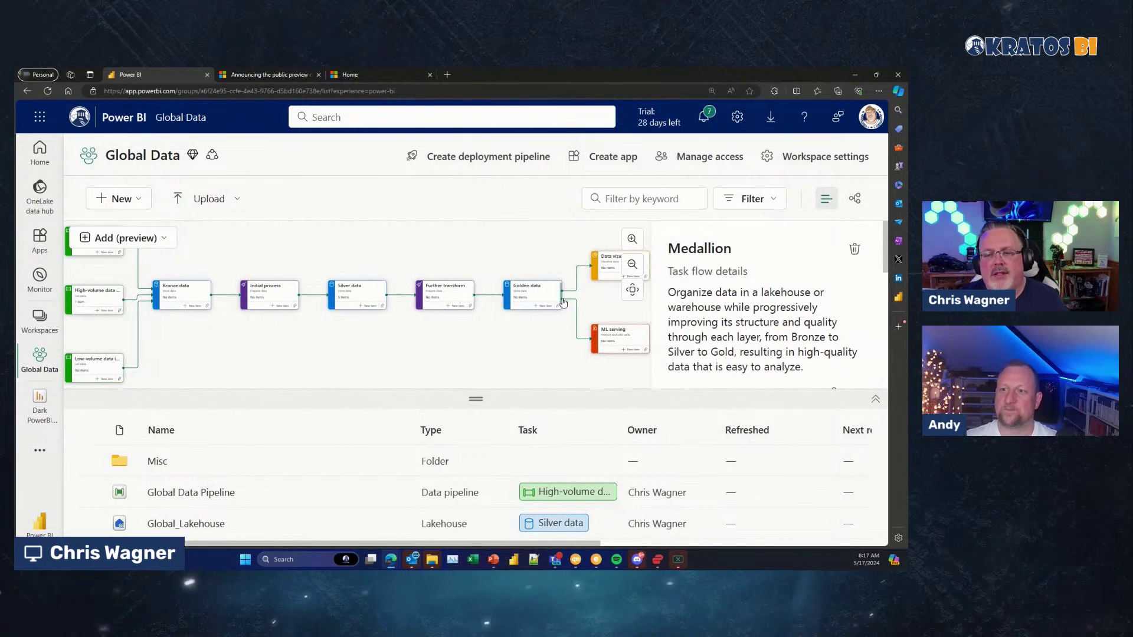
{"action": "left_click_drag", "start_coordinate": [581, 306], "coordinate": [462, 341]}
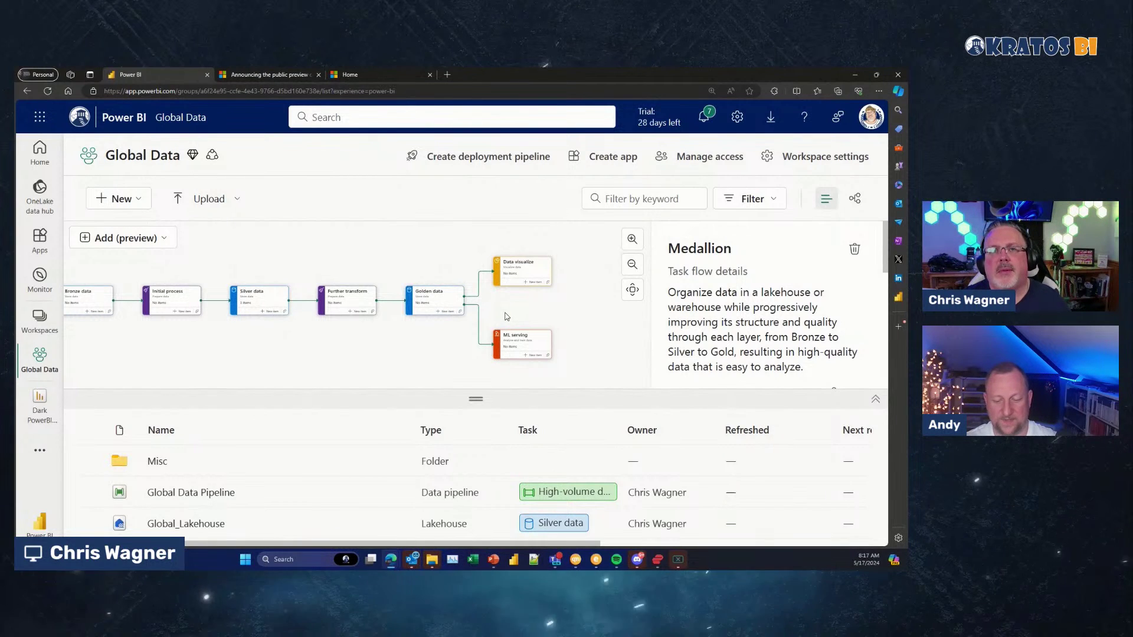
{"action": "left_click_drag", "start_coordinate": [515, 310], "coordinate": [455, 281]}
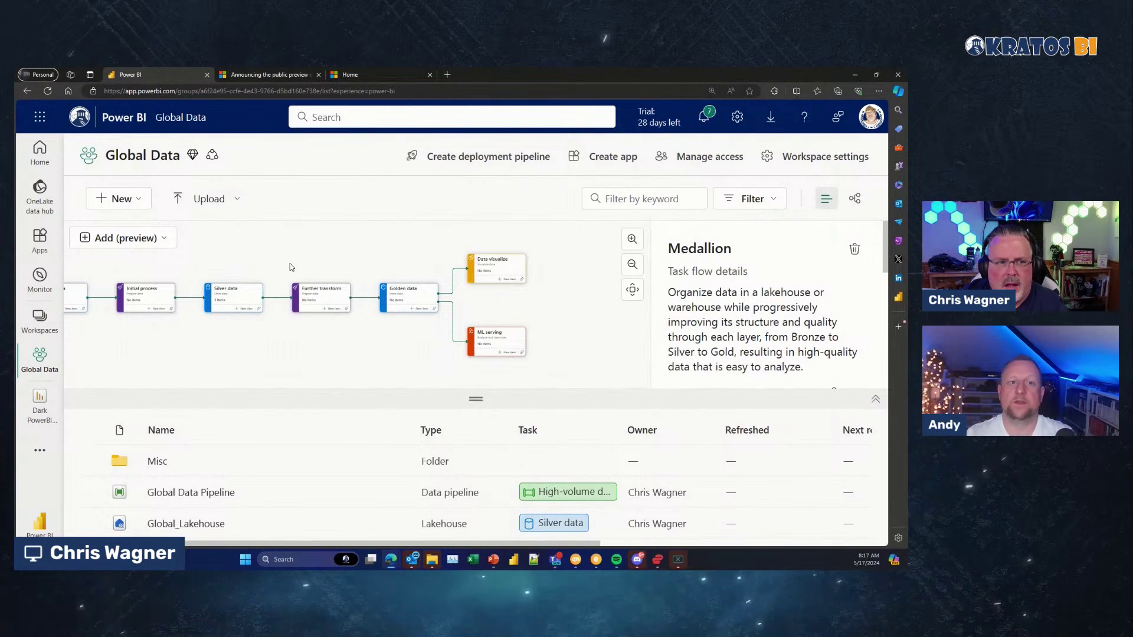
- Append the predefined Lambda task flow to the existing Medallion flow in the Global Data workspace
{"action": "left_click", "coordinate": [158, 239]}
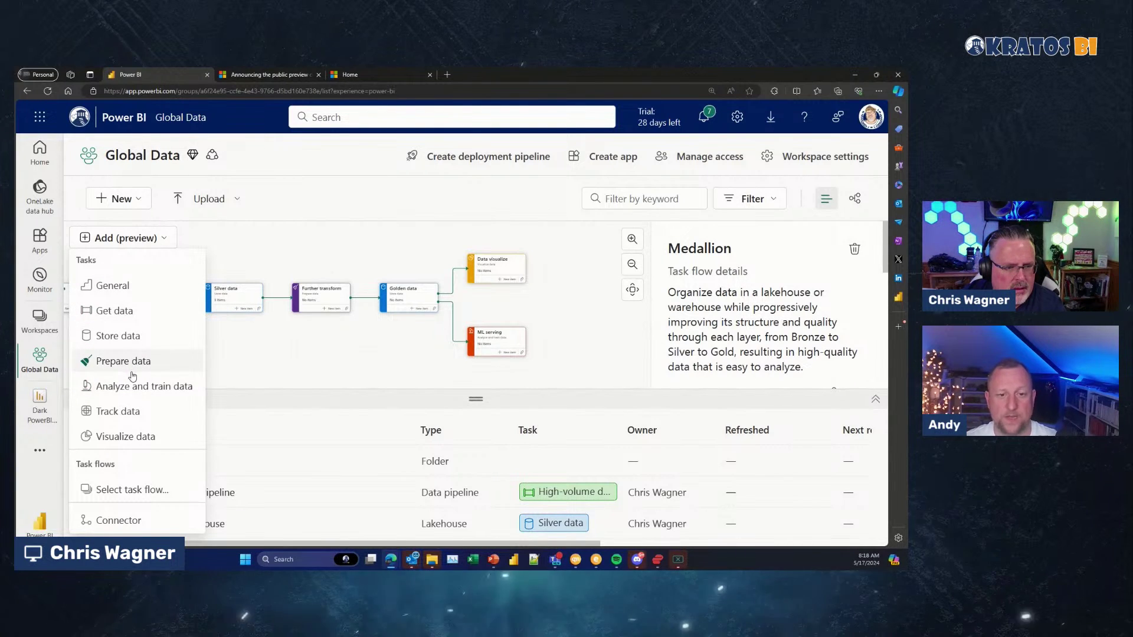
{"action": "left_click", "coordinate": [132, 491]}
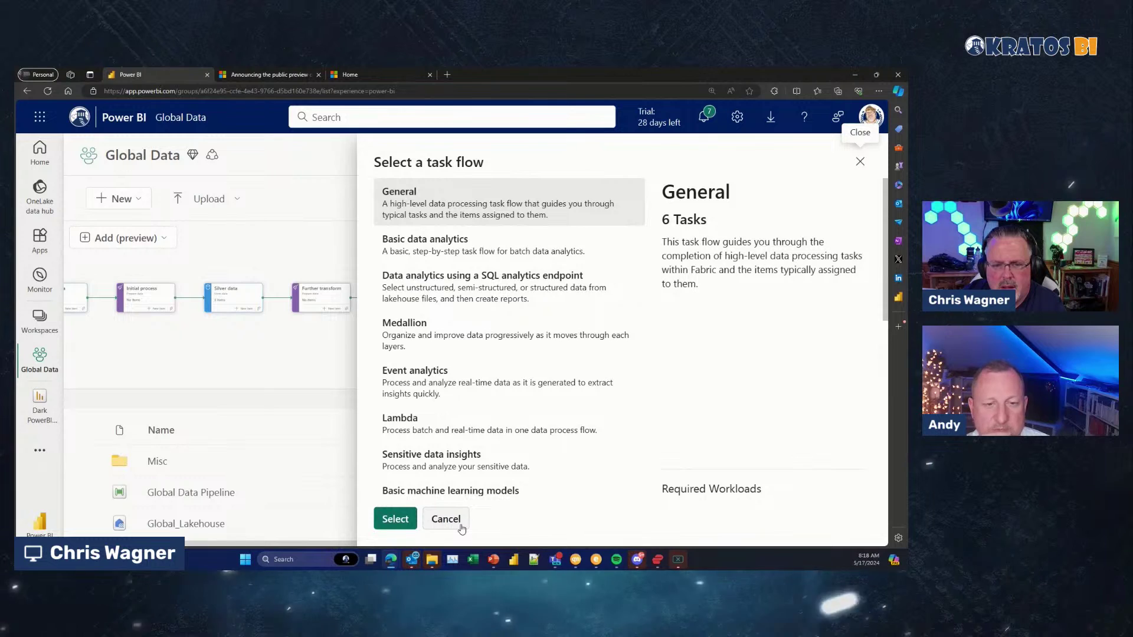
{"action": "left_click", "coordinate": [418, 424]}
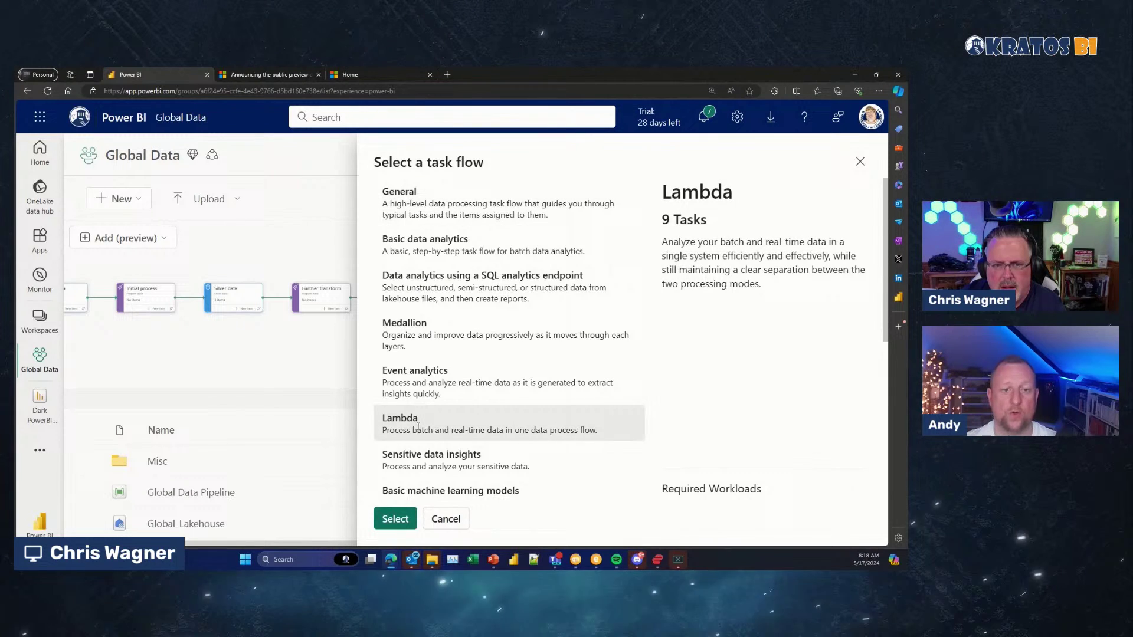
{"action": "left_click", "coordinate": [395, 518]}
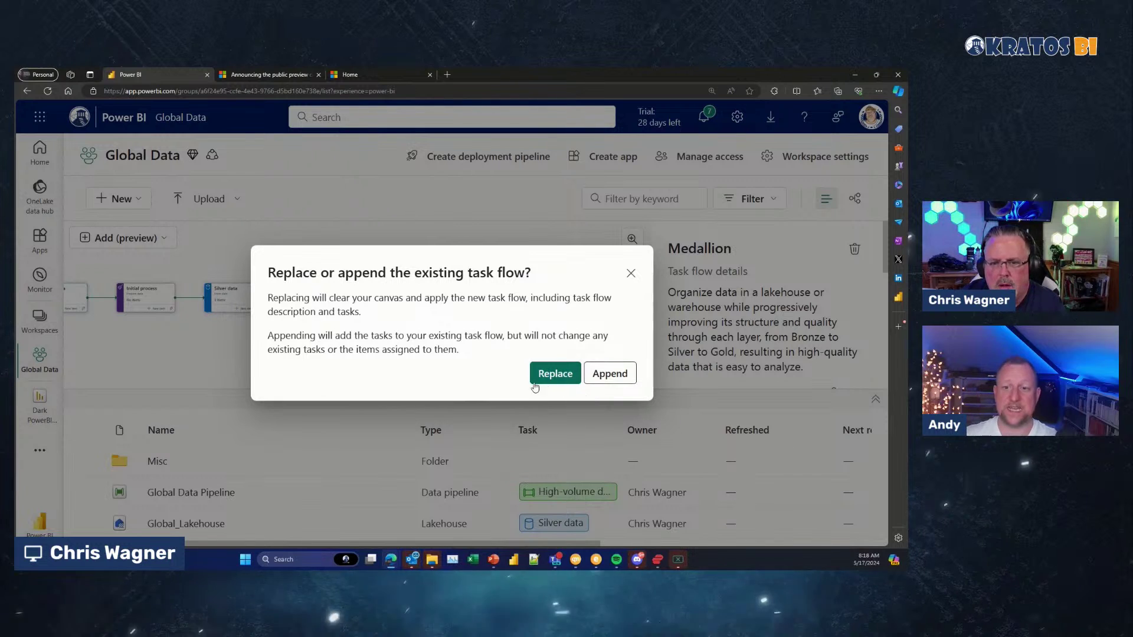
{"action": "left_click", "coordinate": [620, 374]}
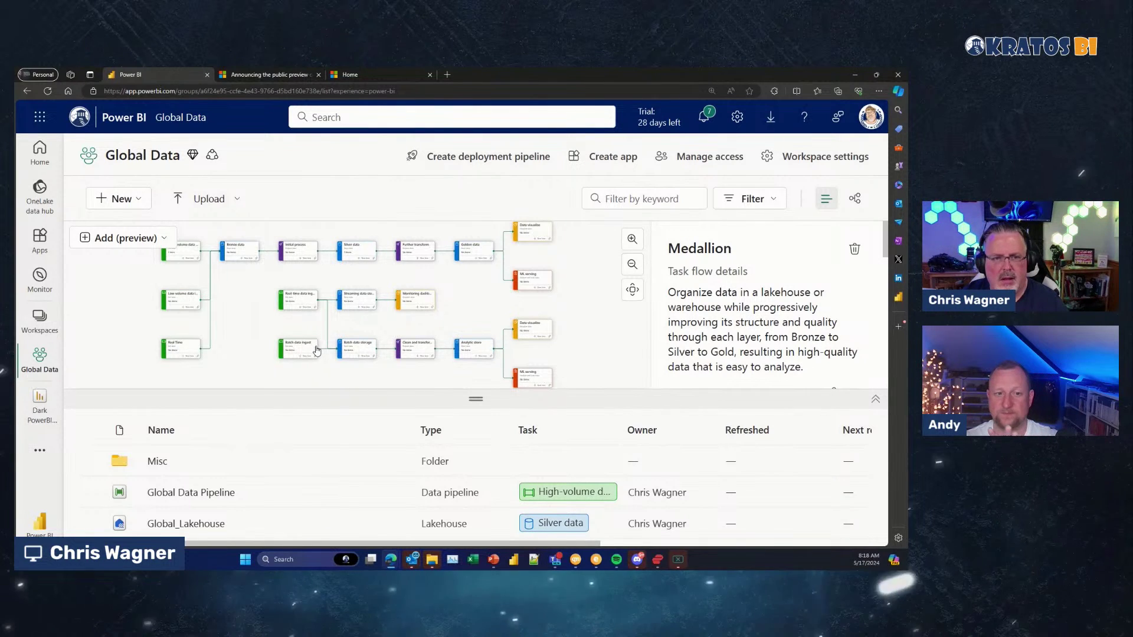
- Enlarge the task flow canvas and inspect the appended Lambda tasks alongside the Medallion tasks
{"action": "scroll", "coordinate": [309, 338], "scroll_direction": "up", "scroll_amount": 3}
{"action": "left_click_drag", "start_coordinate": [483, 400], "coordinate": [476, 471]}
{"action": "scroll", "coordinate": [289, 381], "scroll_direction": "up", "scroll_amount": 2}
{"action": "scroll", "coordinate": [291, 381], "scroll_direction": "up", "scroll_amount": 2}
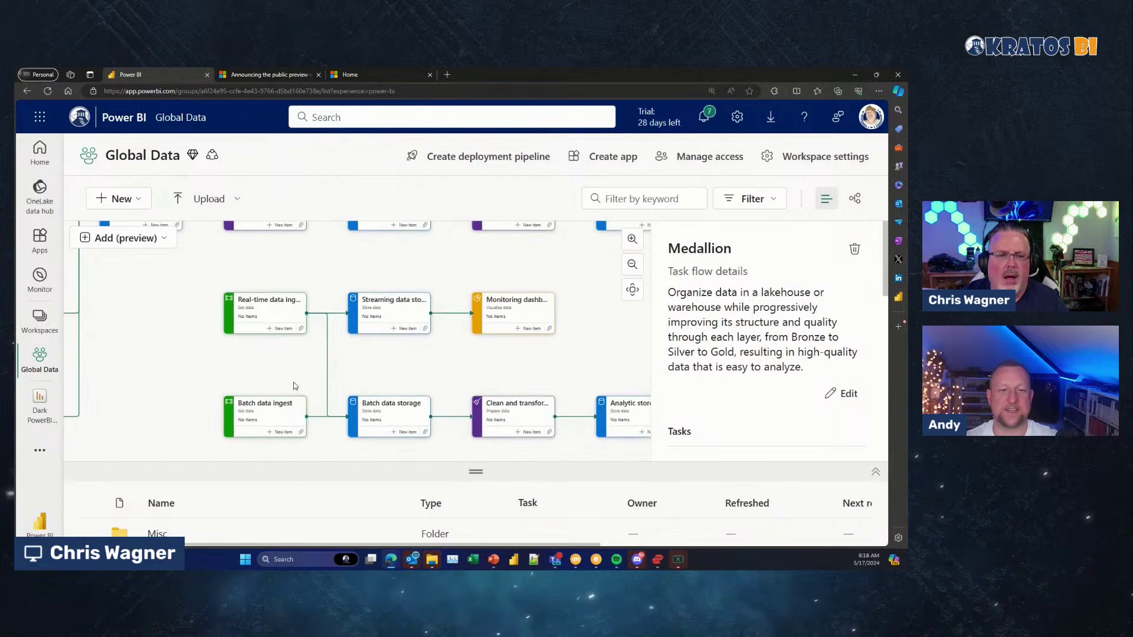
{"action": "scroll", "coordinate": [293, 384], "scroll_direction": "up", "scroll_amount": 2}
{"action": "scroll", "coordinate": [296, 387], "scroll_direction": "down", "scroll_amount": 6}
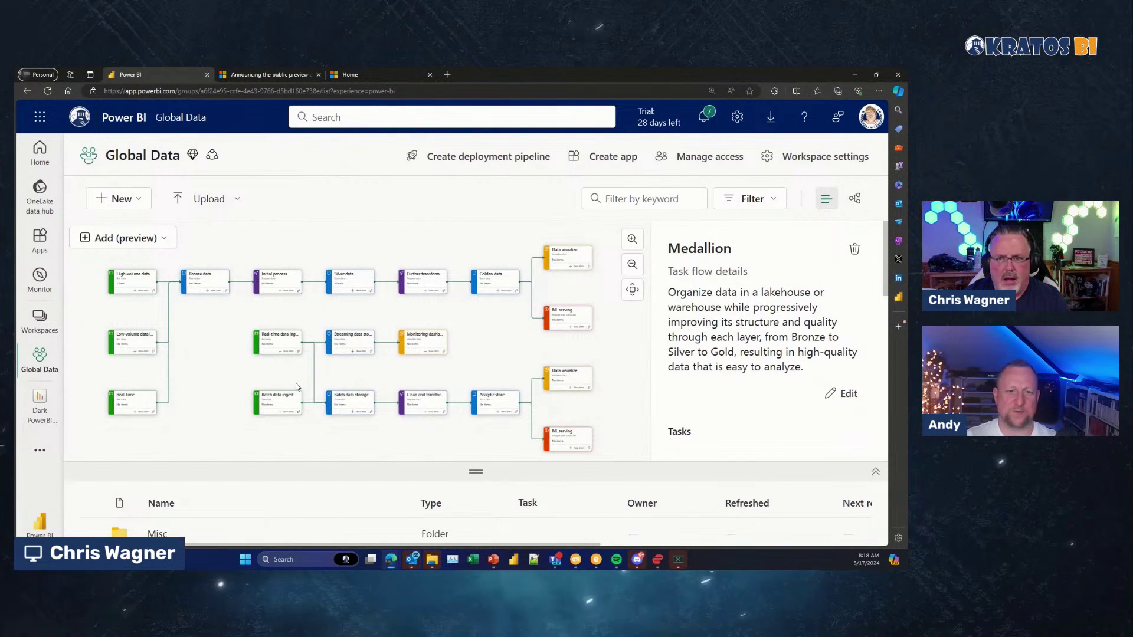
{"action": "left_click_drag", "start_coordinate": [428, 372], "coordinate": [419, 303]}
{"action": "left_click_drag", "start_coordinate": [239, 254], "coordinate": [250, 260]}
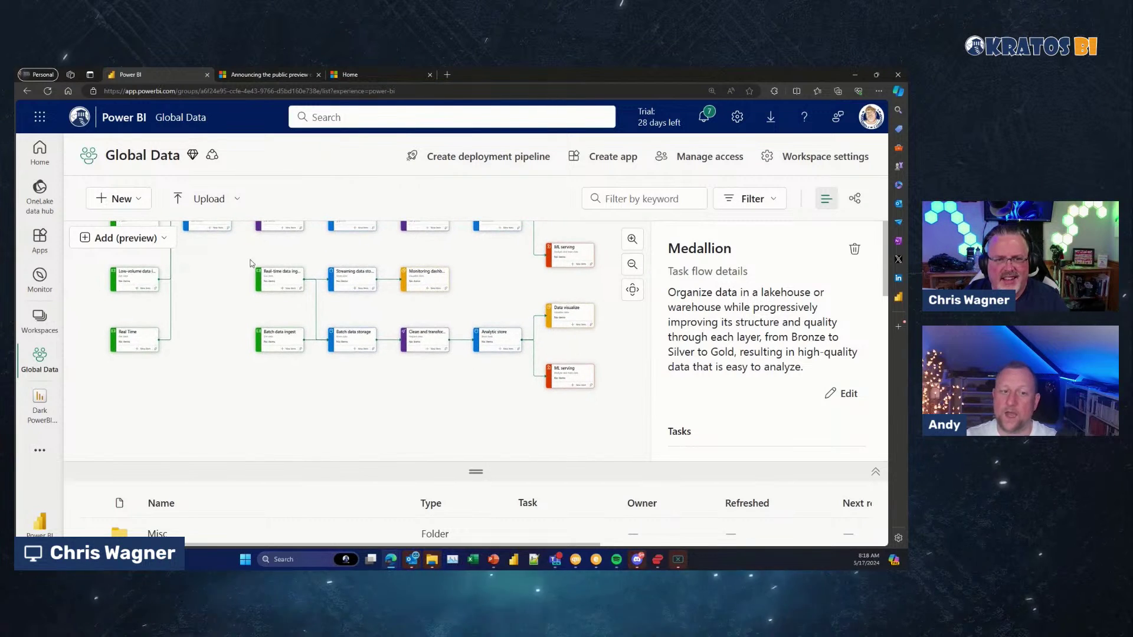
- Move Real-time data ingest, Batch data ingest, Batch data storage and Streaming data storage into two rows beneath the Medallion flow
{"action": "left_click", "coordinate": [282, 284]}
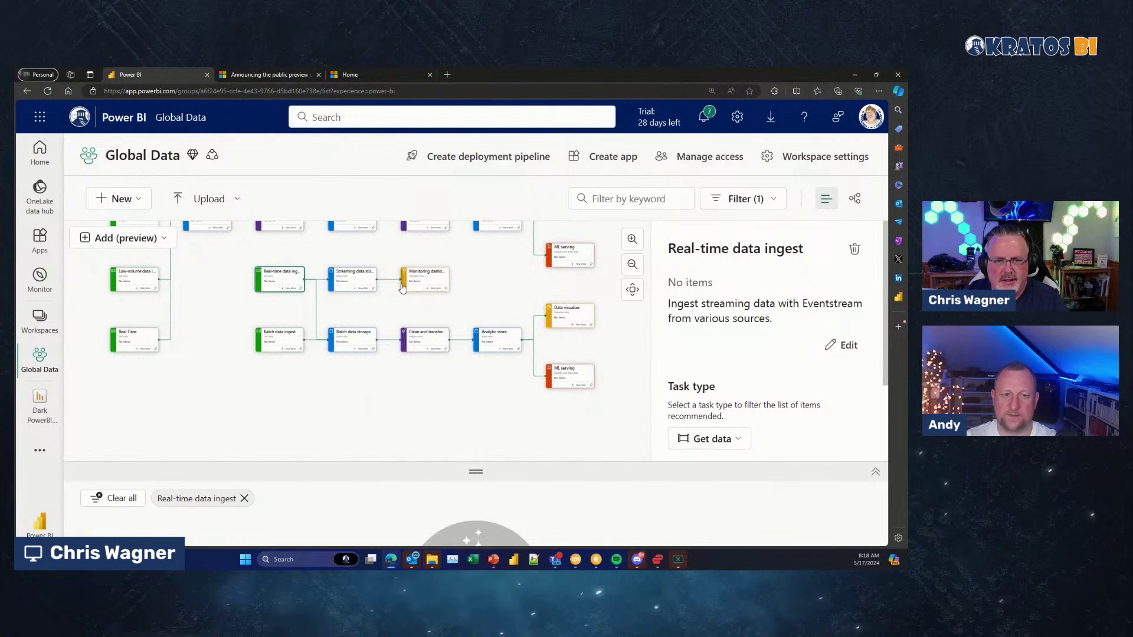
{"action": "left_click_drag", "start_coordinate": [276, 282], "coordinate": [196, 411]}
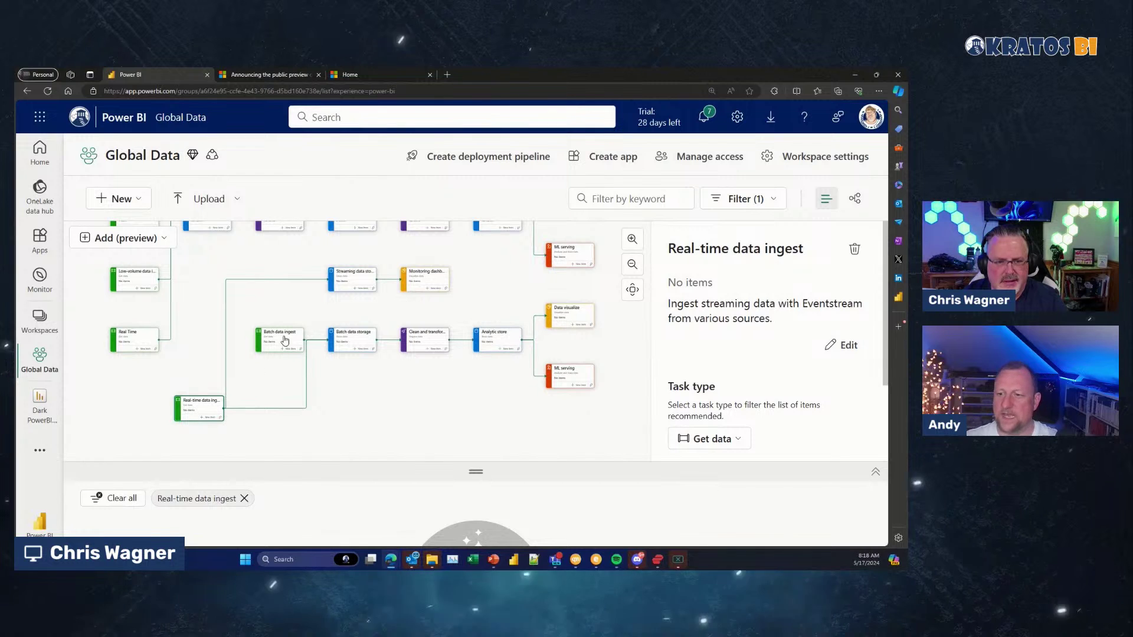
{"action": "left_click_drag", "start_coordinate": [284, 341], "coordinate": [190, 455]}
{"action": "left_click_drag", "start_coordinate": [352, 332], "coordinate": [315, 464]}
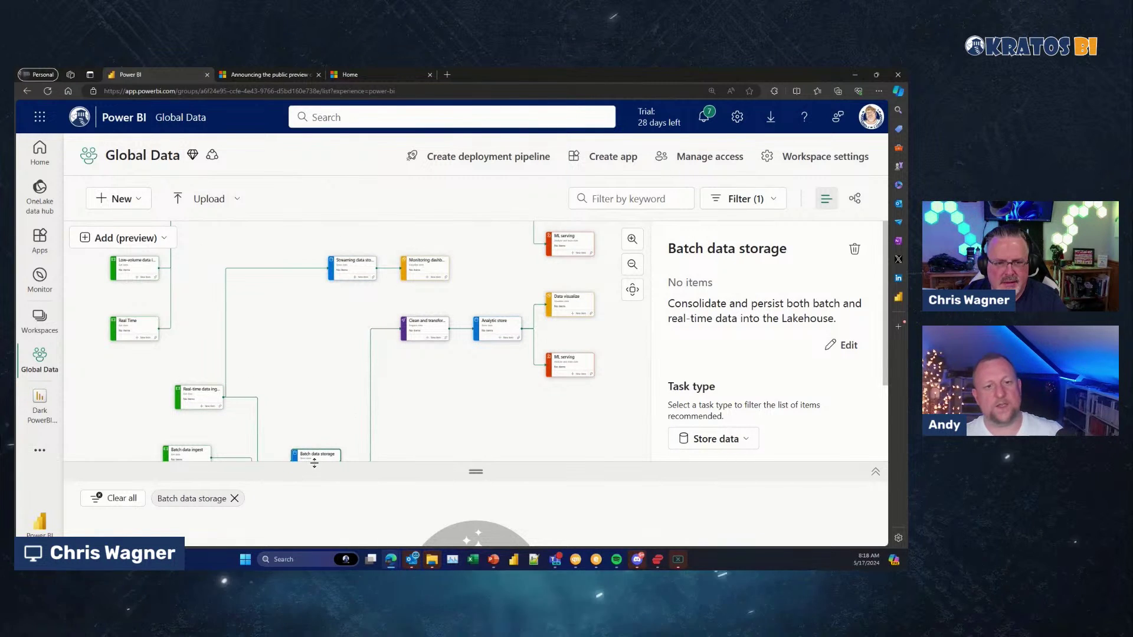
{"action": "left_click_drag", "start_coordinate": [356, 278], "coordinate": [312, 418]}
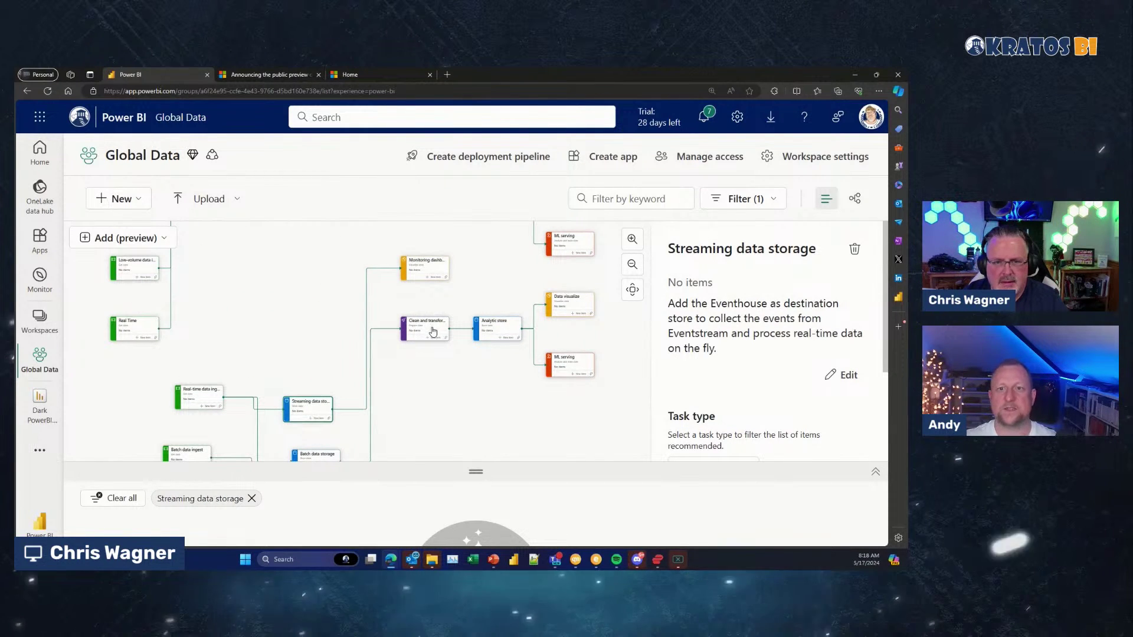
- Move Clean and transform, Analytic store and Lambda's ML serving into the Batch data storage row, with Lambda's Data visualize above ML serving
{"action": "left_click_drag", "start_coordinate": [427, 329], "coordinate": [417, 457]}
{"action": "left_click_drag", "start_coordinate": [501, 331], "coordinate": [489, 460]}
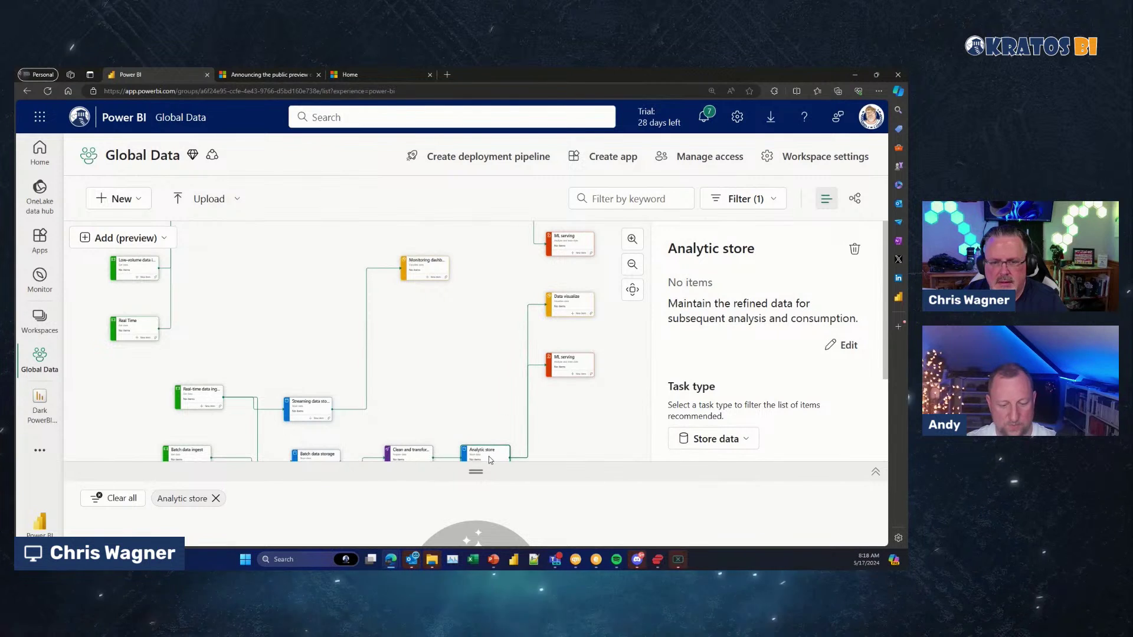
{"action": "left_click_drag", "start_coordinate": [561, 368], "coordinate": [561, 456]}
{"action": "left_click_drag", "start_coordinate": [561, 303], "coordinate": [557, 389]}
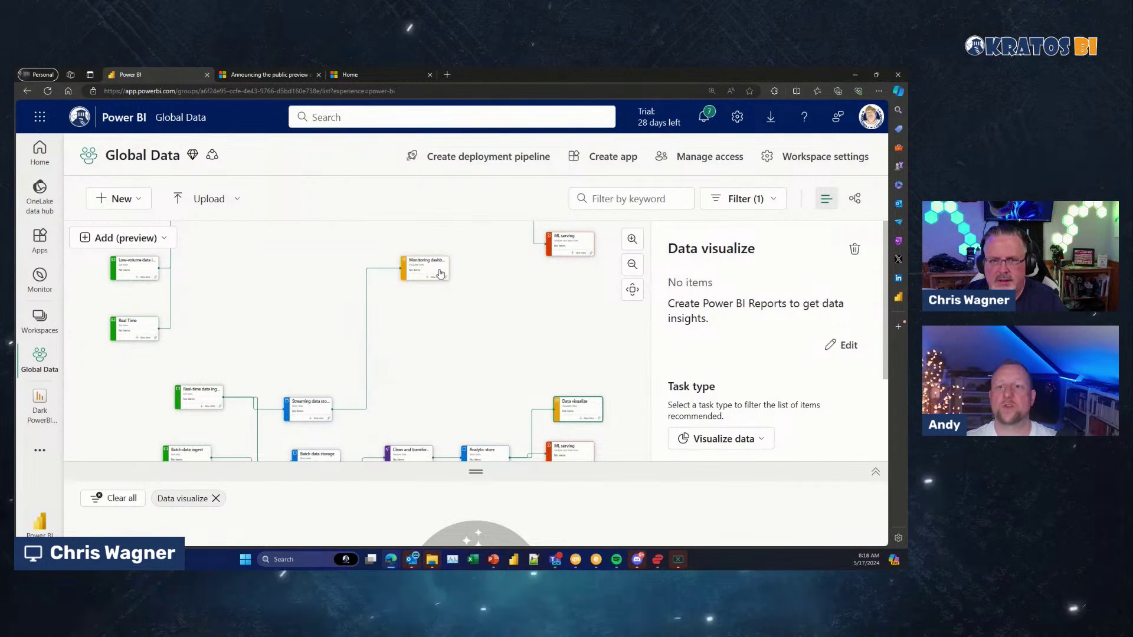
- Move Monitoring dashboard into the Streaming data storage row, directly above Clean and transform
{"action": "left_click_drag", "start_coordinate": [424, 275], "coordinate": [482, 283]}
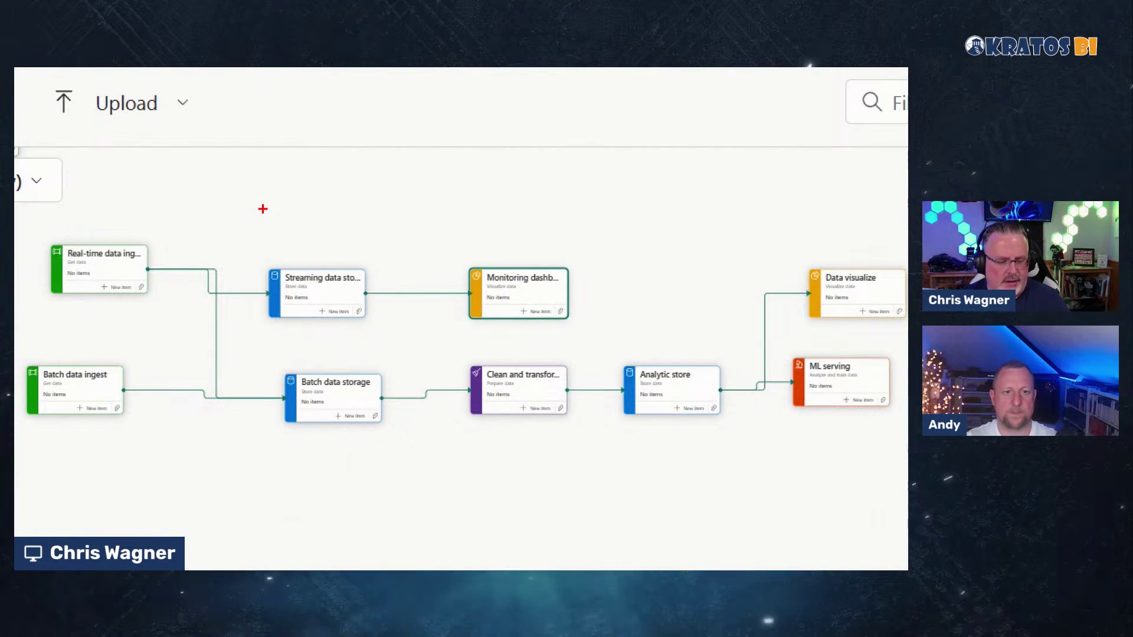
{"action": "left_click_drag", "start_coordinate": [361, 248], "coordinate": [388, 256]}
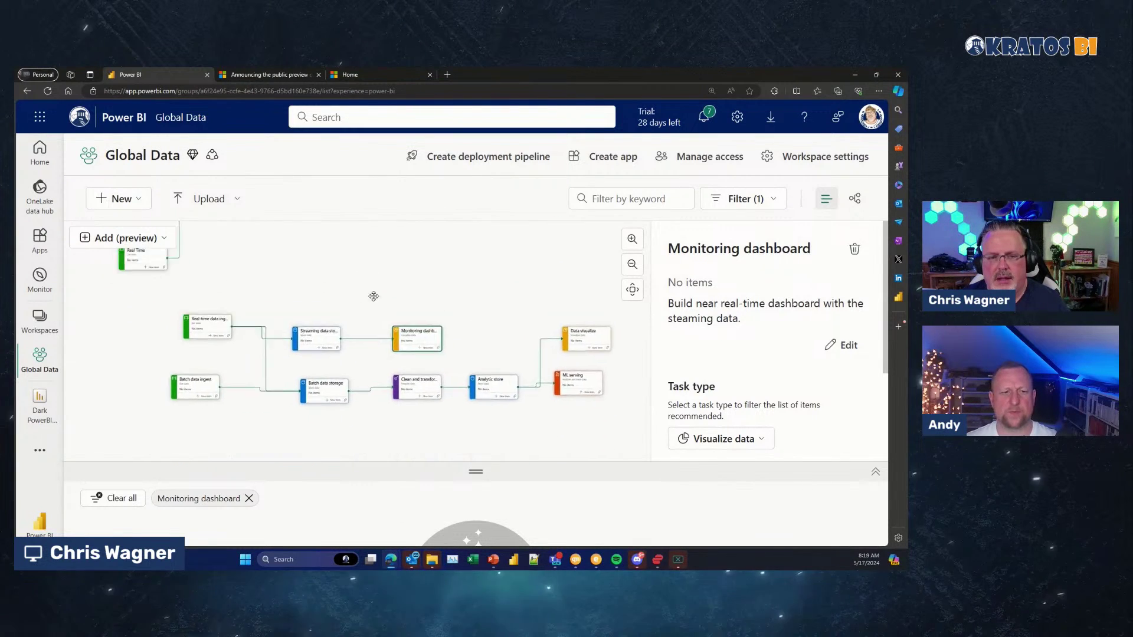
{"action": "scroll", "coordinate": [389, 255], "scroll_direction": "down", "scroll_amount": 2}
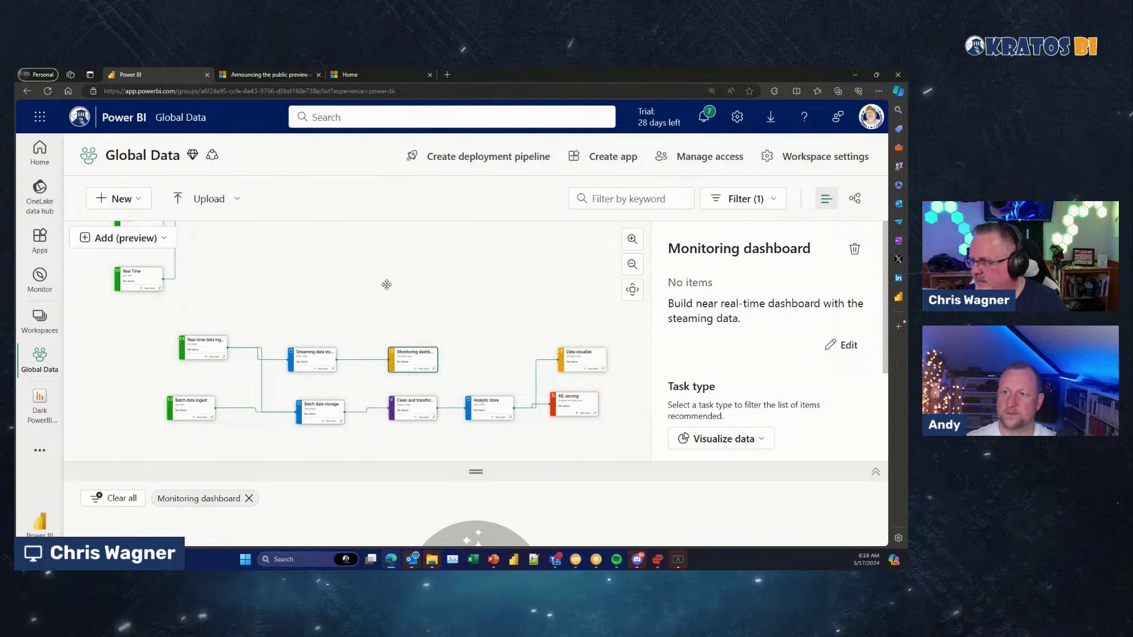
{"action": "left_click_drag", "start_coordinate": [386, 284], "coordinate": [384, 405]}
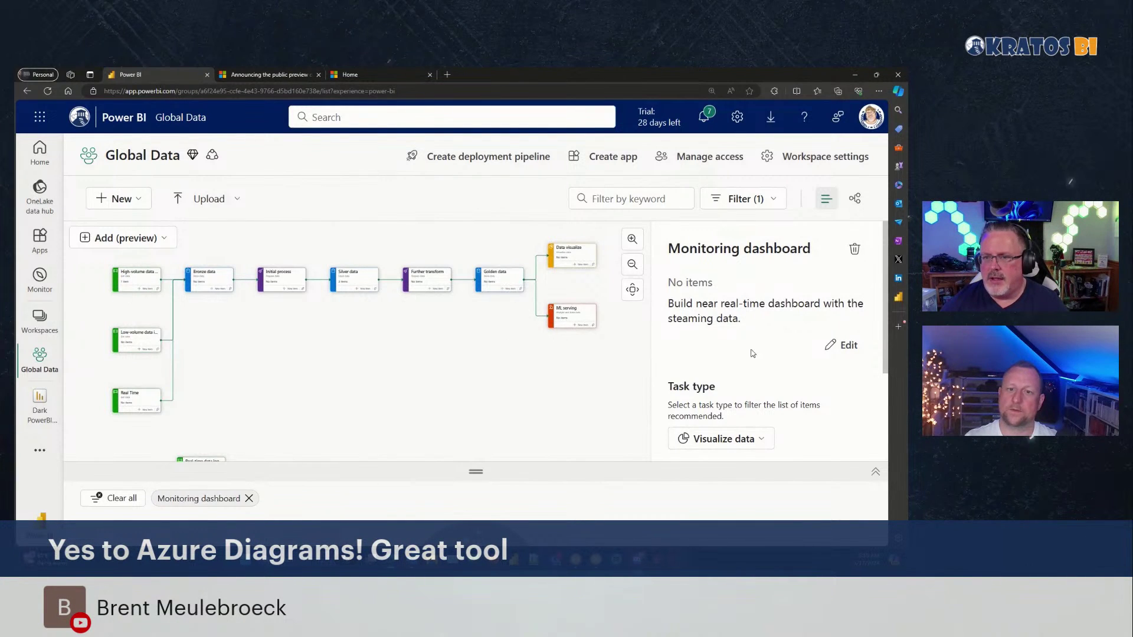
- Replace the Further transform task's description with "Here is description" and save the task details
{"action": "left_click", "coordinate": [423, 278]}
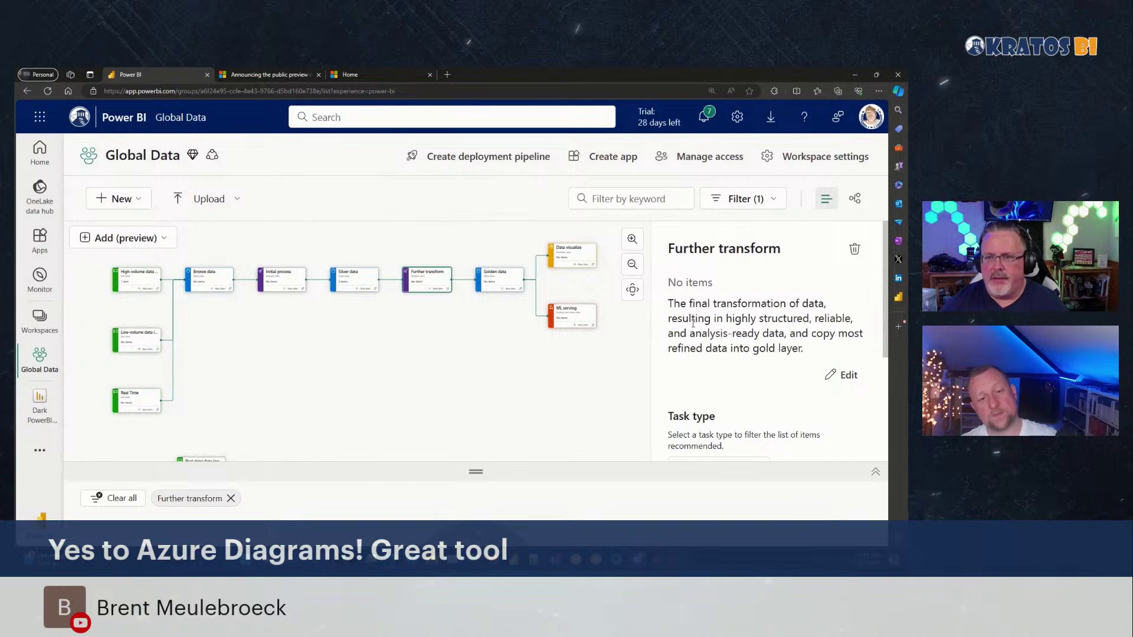
{"action": "left_click", "coordinate": [850, 376]}
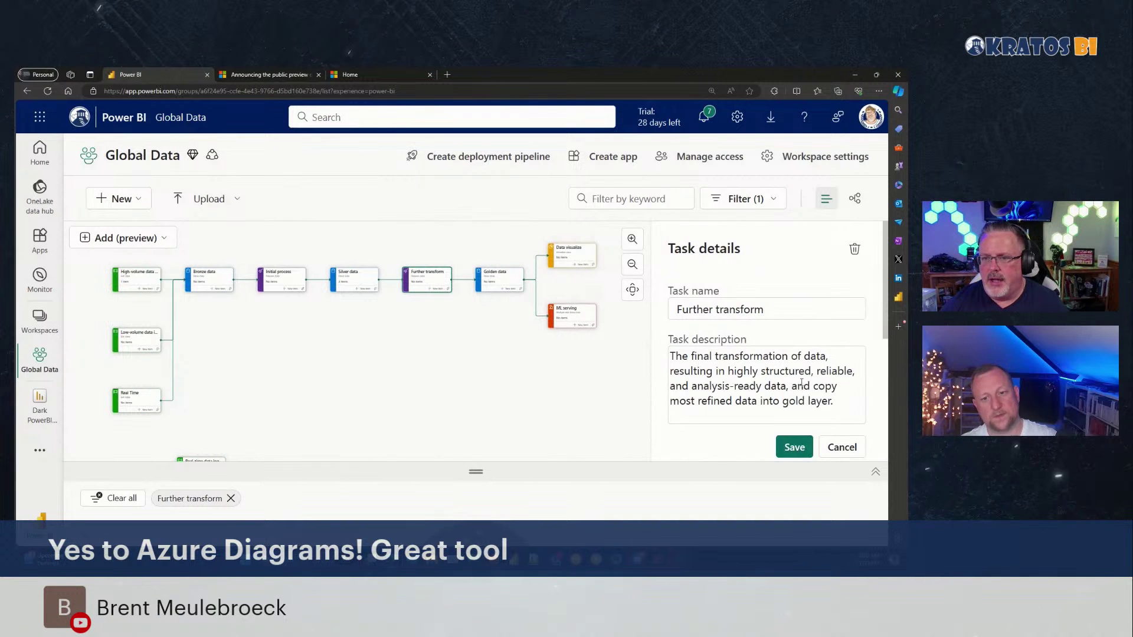
{"action": "left_click_drag", "start_coordinate": [842, 401], "coordinate": [671, 356]}
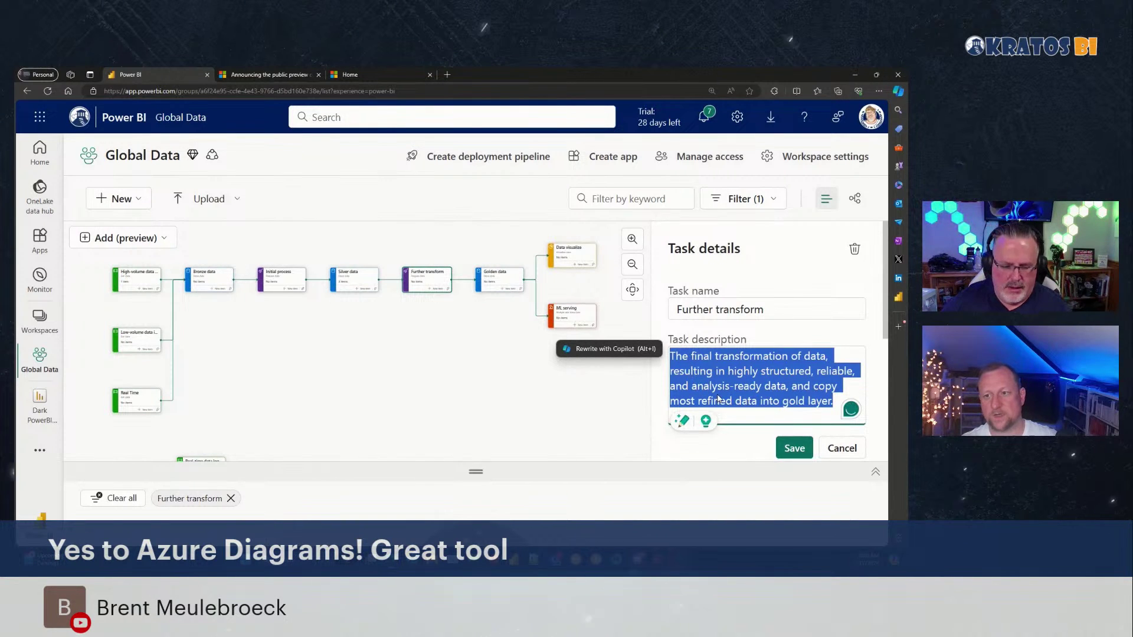
{"action": "type", "text": "Here is description"}
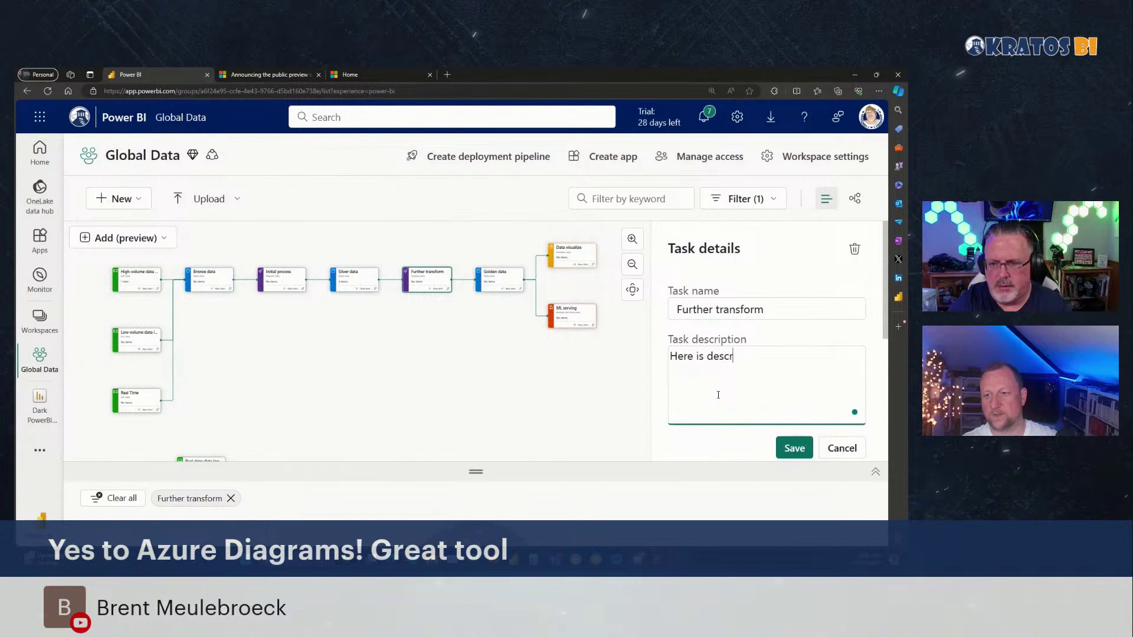
{"action": "left_click", "coordinate": [796, 449]}
{"action": "left_click", "coordinate": [530, 375]}
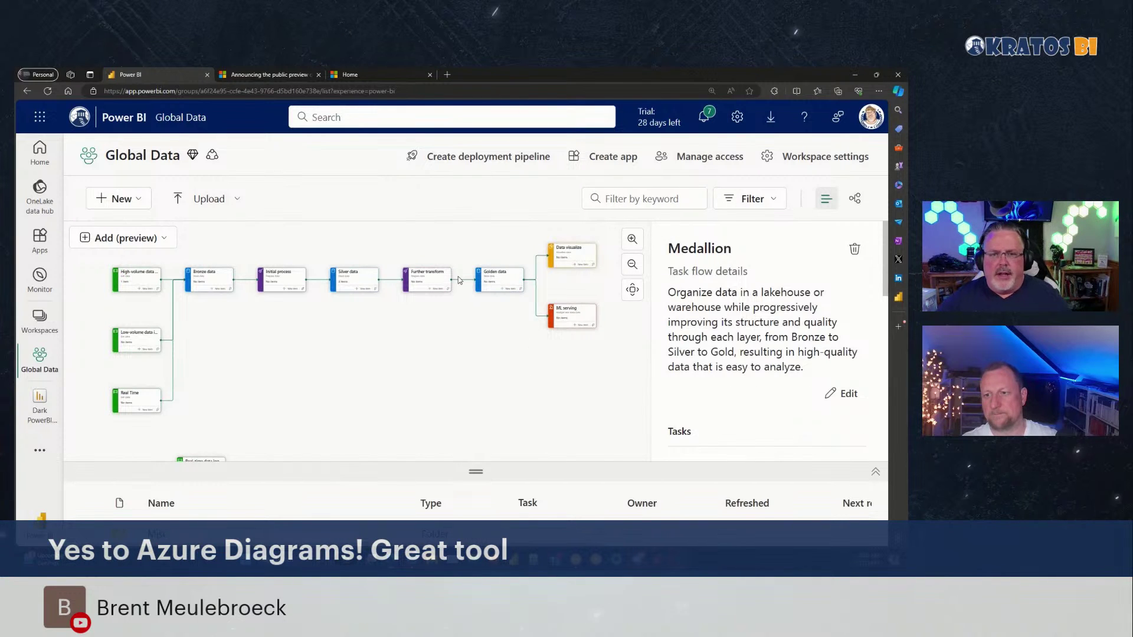
- View the task details of Golden data, ML serving and Data visualize in the Medallion flow
{"action": "left_click", "coordinate": [498, 277]}
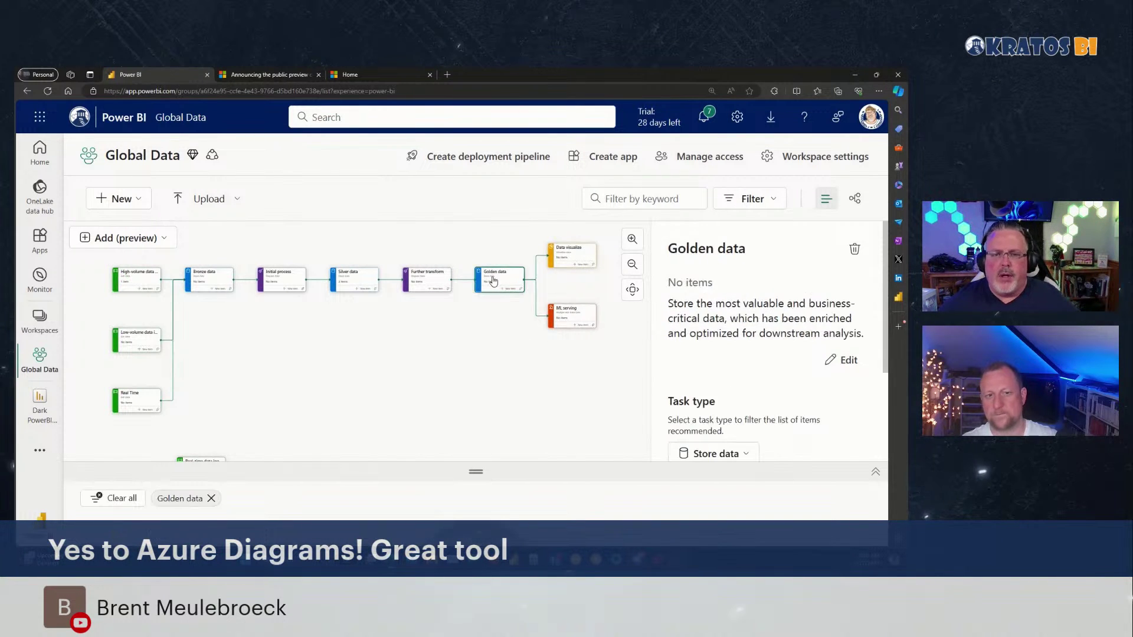
{"action": "left_click", "coordinate": [561, 313]}
{"action": "left_click", "coordinate": [569, 255]}
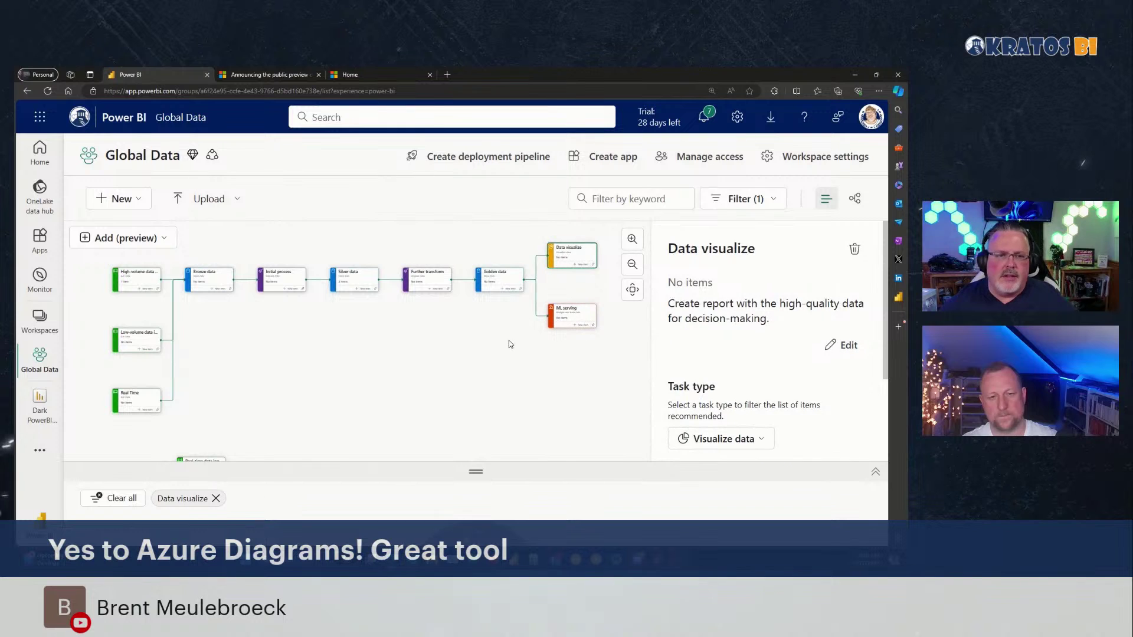
{"action": "left_click_drag", "start_coordinate": [466, 369], "coordinate": [416, 361]}
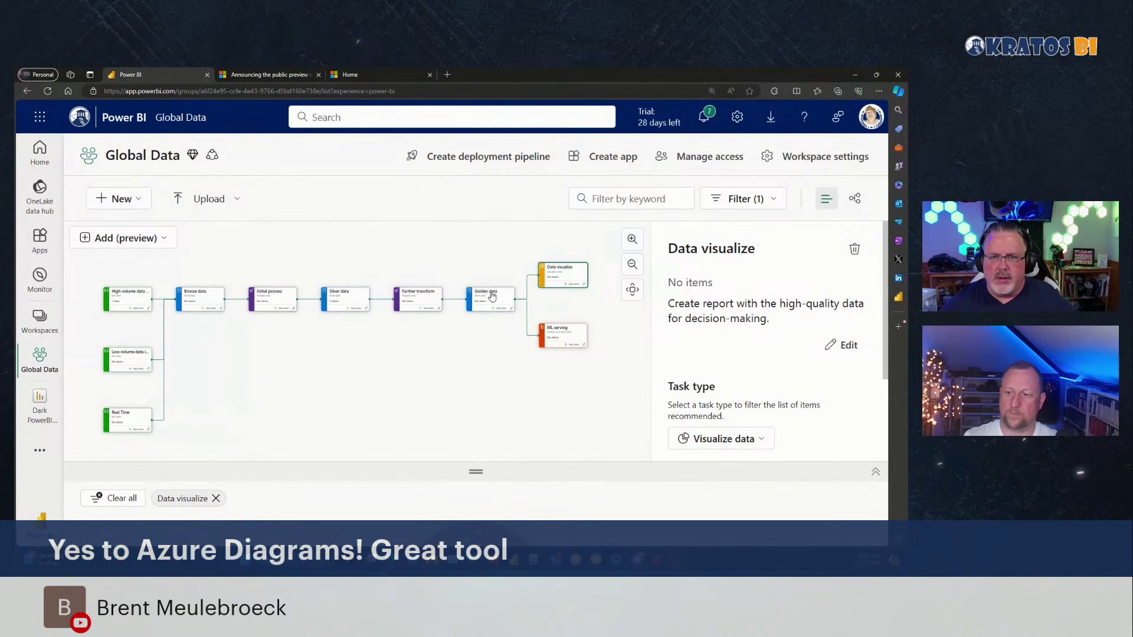
- Add a Store data task to the task flow and review its task type options and recommended items
{"action": "left_click", "coordinate": [139, 242]}
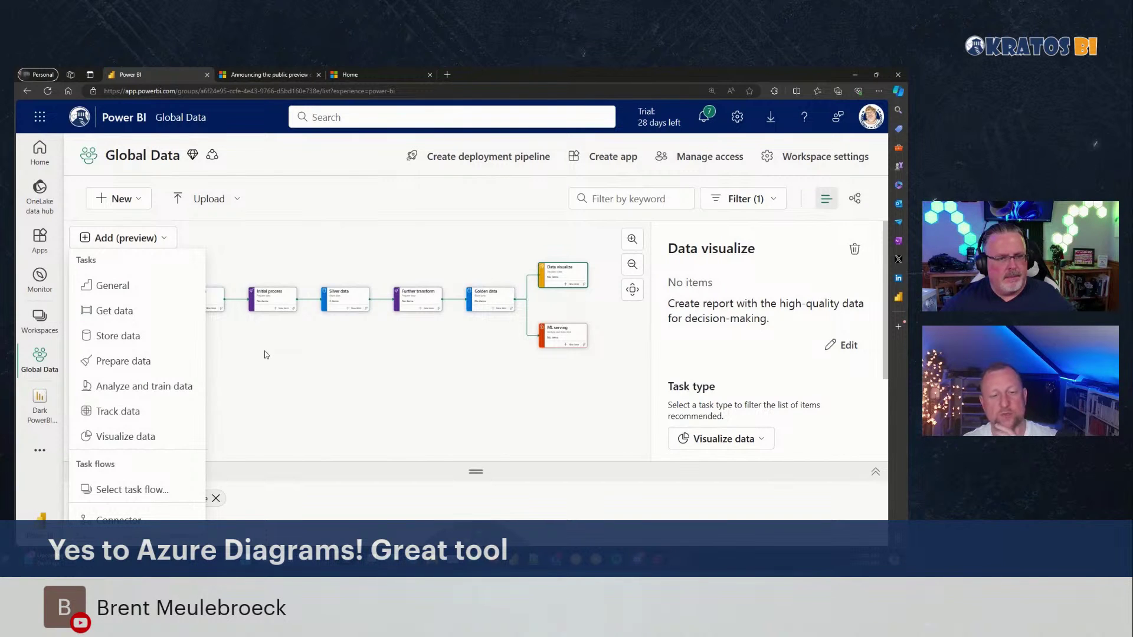
{"action": "left_click", "coordinate": [142, 342]}
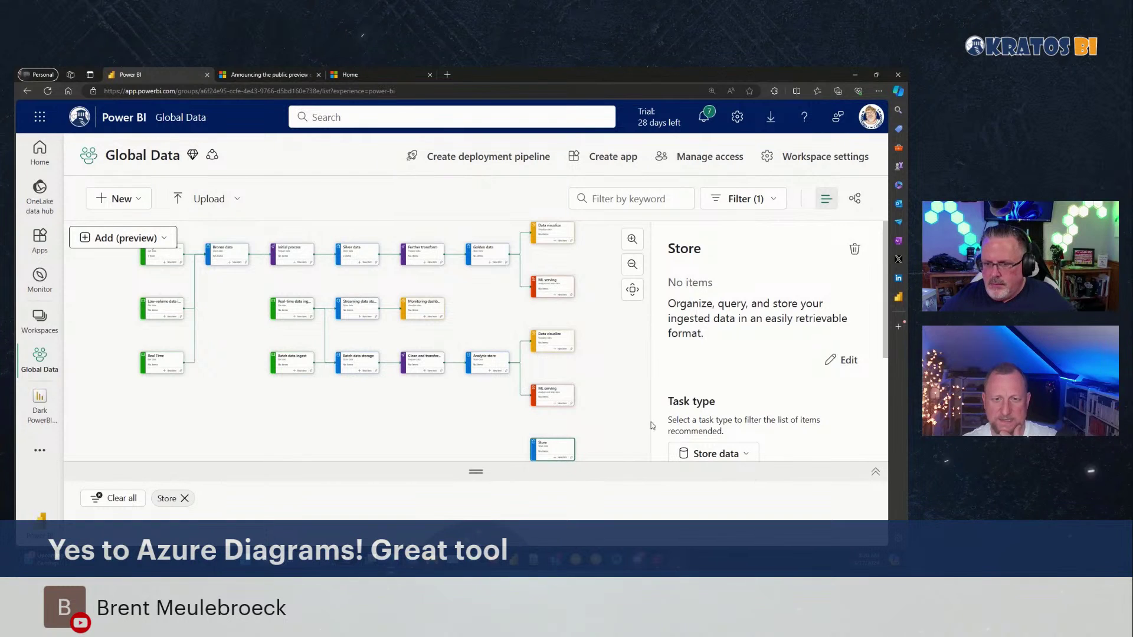
{"action": "scroll", "coordinate": [724, 353], "scroll_direction": "down", "scroll_amount": 3}
{"action": "left_click", "coordinate": [724, 352]}
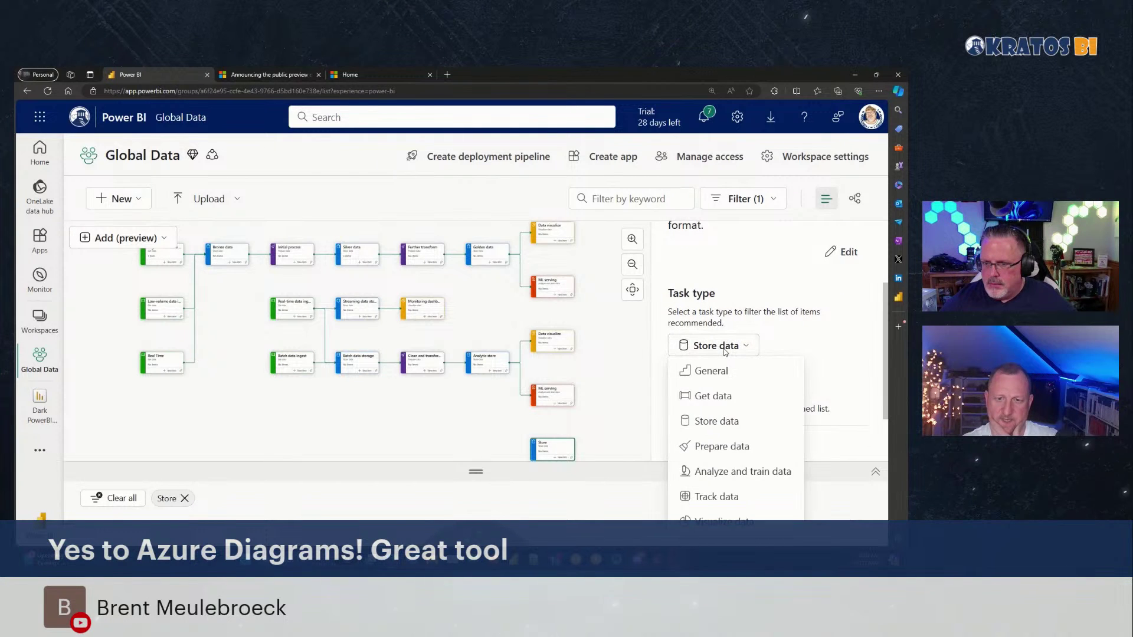
{"action": "left_click", "coordinate": [759, 321]}
{"action": "scroll", "coordinate": [764, 354], "scroll_direction": "down", "scroll_amount": 2}
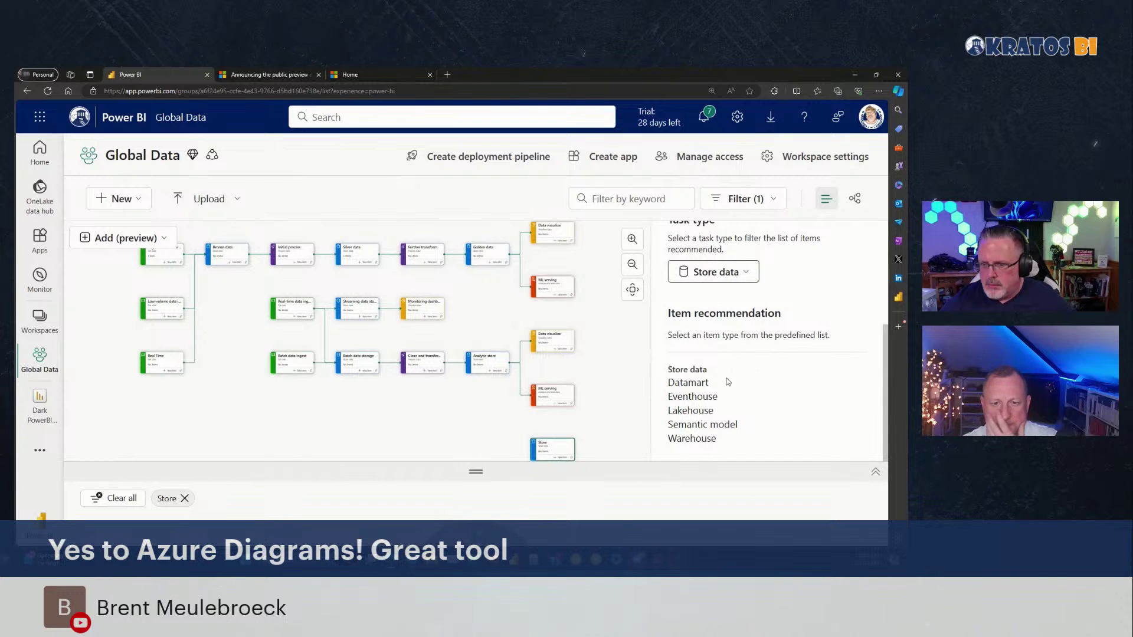
- Open item creation for the new Store task and examine the recommended item types and display choices
{"action": "left_click", "coordinate": [561, 458]}
{"action": "scroll", "coordinate": [562, 461], "scroll_direction": "down", "scroll_amount": 2}
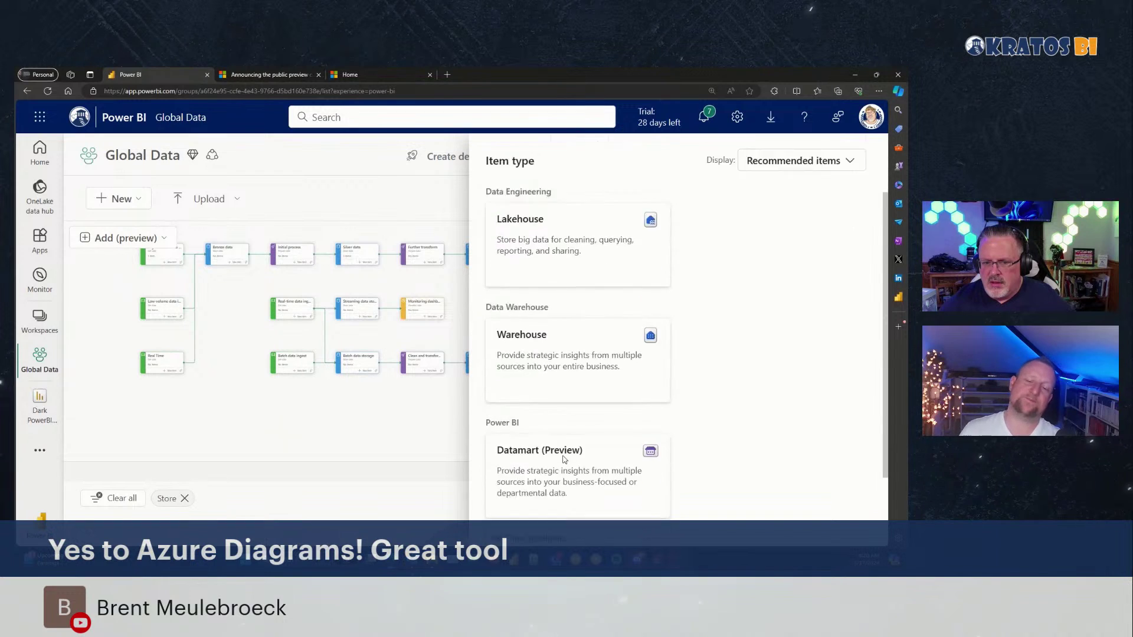
{"action": "scroll", "coordinate": [563, 460], "scroll_direction": "down", "scroll_amount": 2}
{"action": "scroll", "coordinate": [563, 459], "scroll_direction": "up", "scroll_amount": 4}
{"action": "scroll", "coordinate": [564, 459], "scroll_direction": "down", "scroll_amount": 3}
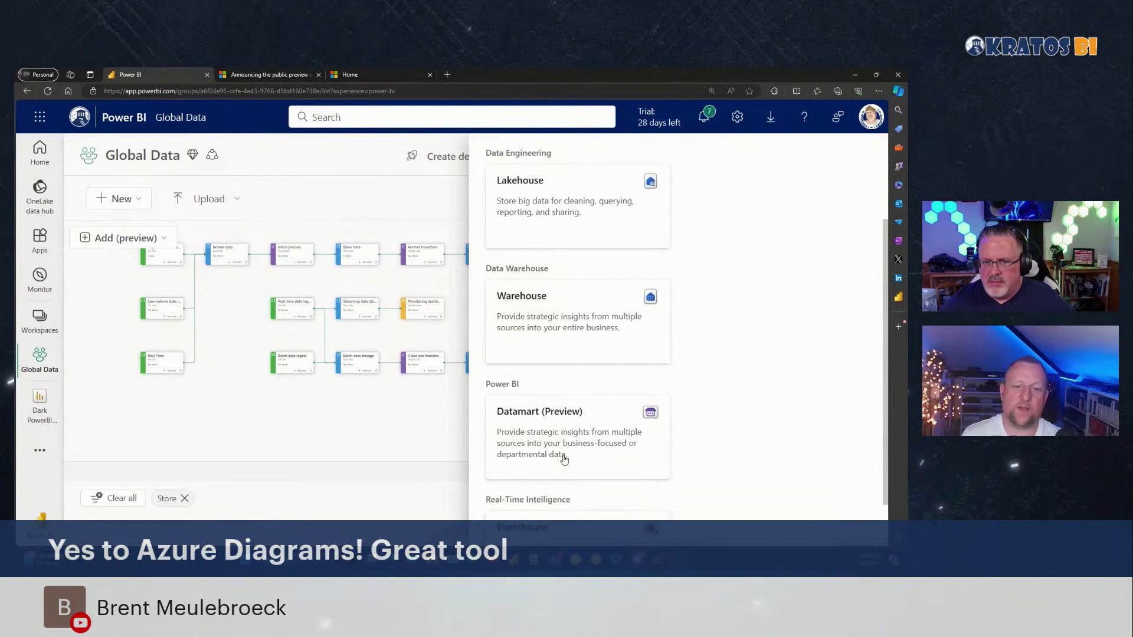
{"action": "scroll", "coordinate": [563, 460], "scroll_direction": "up", "scroll_amount": 3}
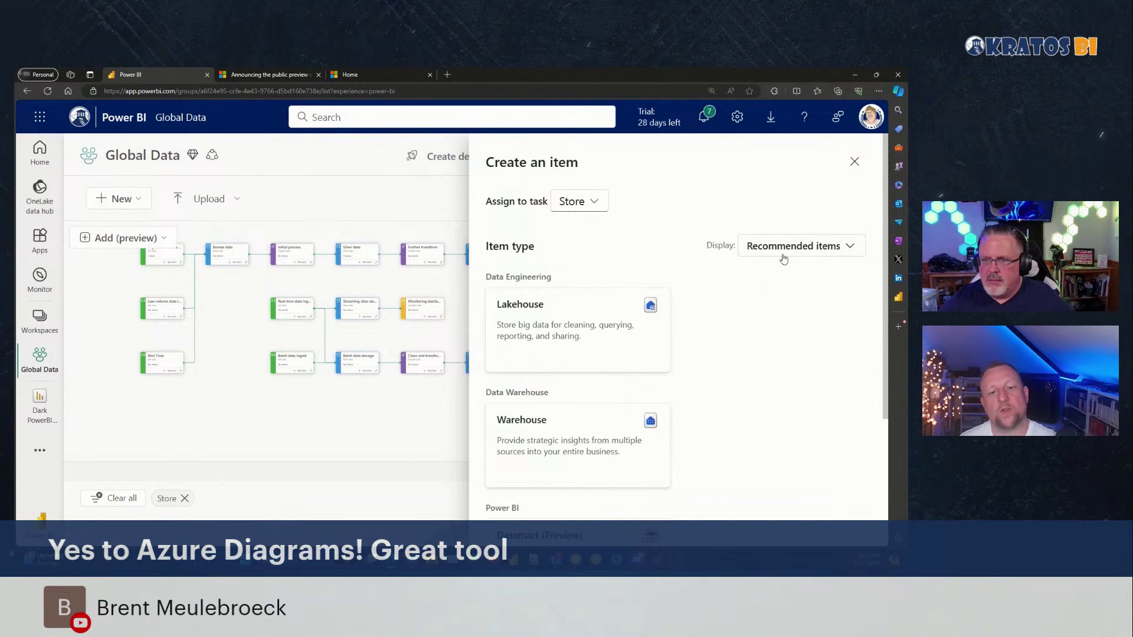
{"action": "left_click", "coordinate": [783, 257]}
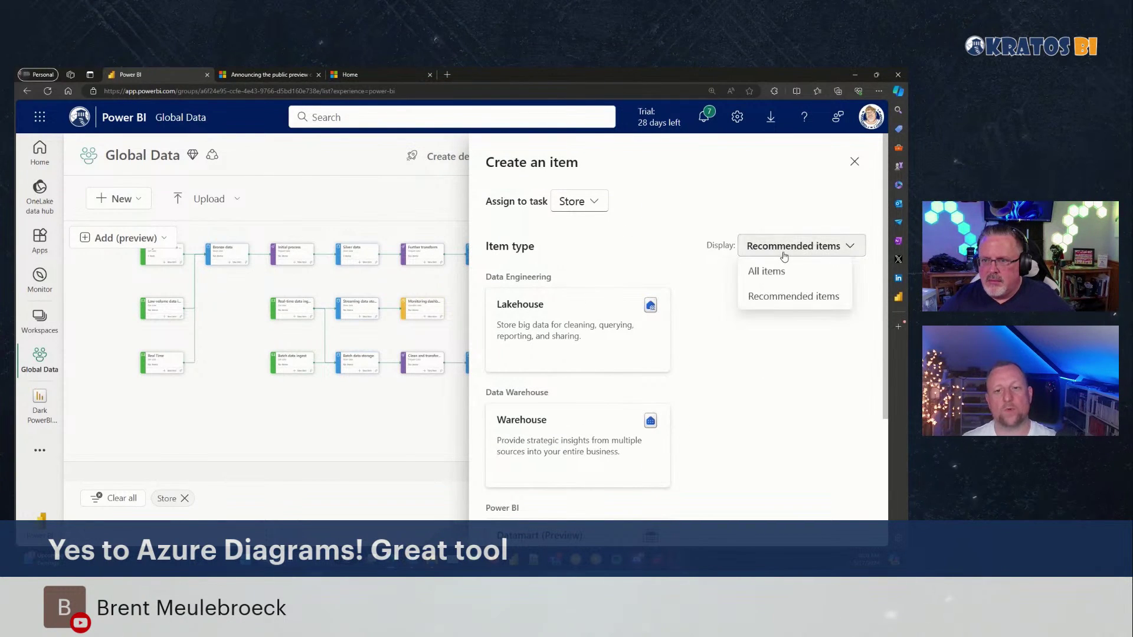
{"action": "left_click", "coordinate": [713, 289]}
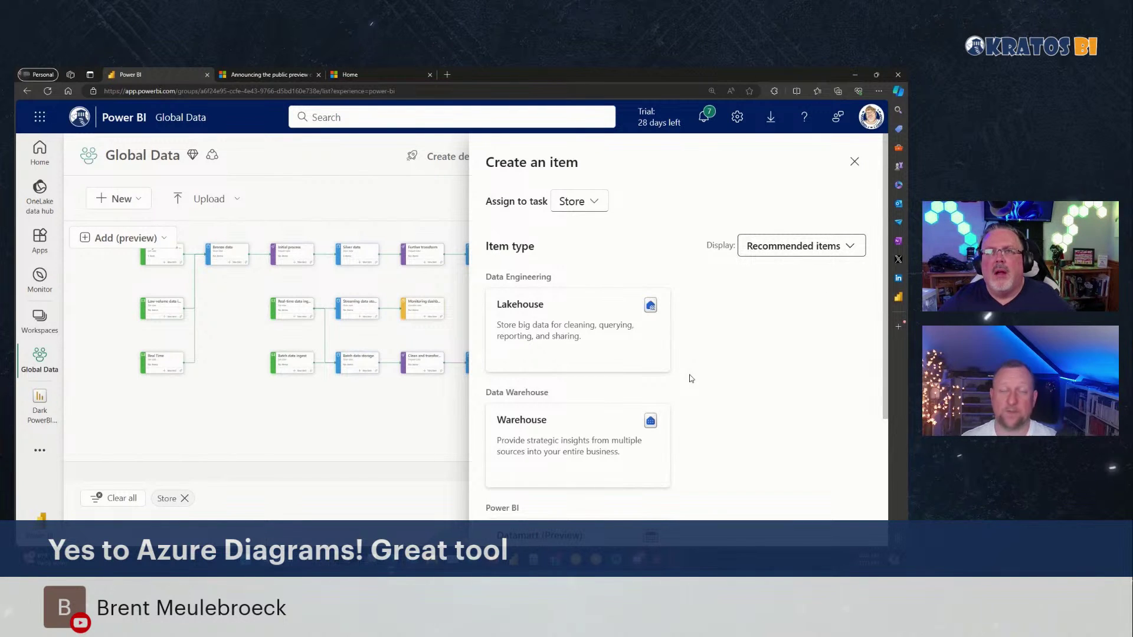
{"action": "scroll", "coordinate": [693, 377], "scroll_direction": "down", "scroll_amount": 3}
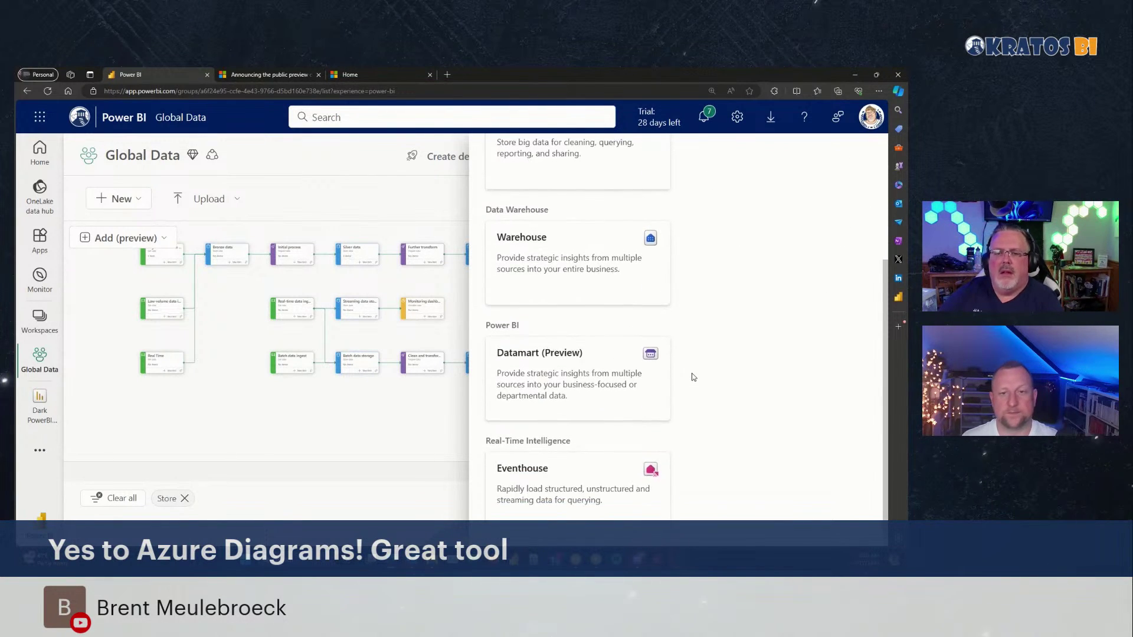
{"action": "scroll", "coordinate": [697, 375], "scroll_direction": "up", "scroll_amount": 3}
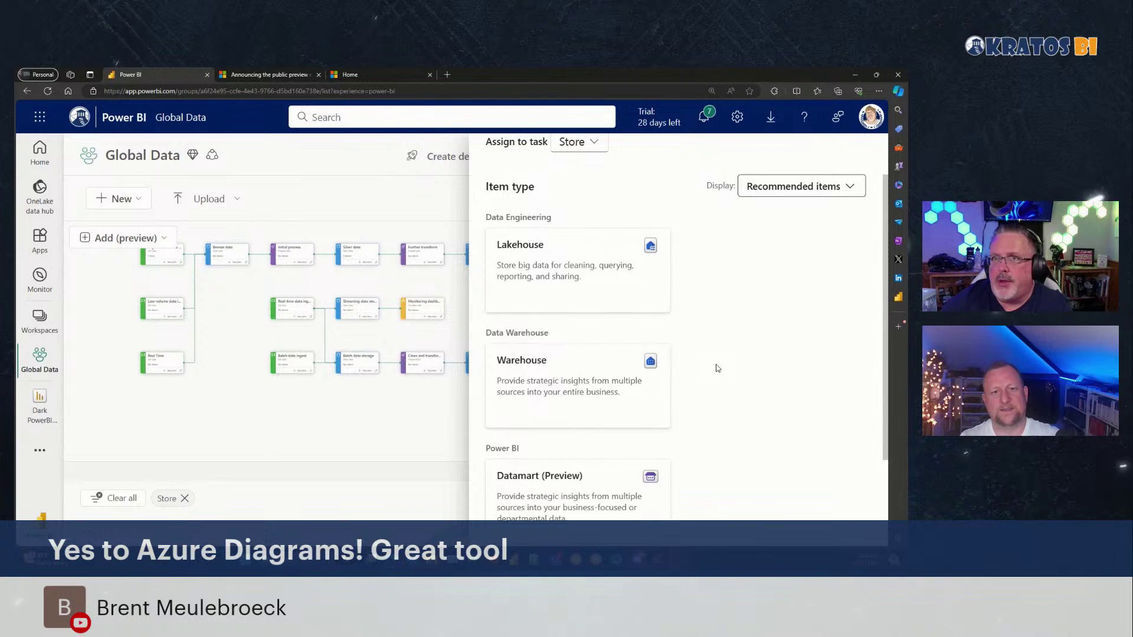
{"action": "left_click", "coordinate": [773, 191]}
{"action": "left_click", "coordinate": [697, 276]}
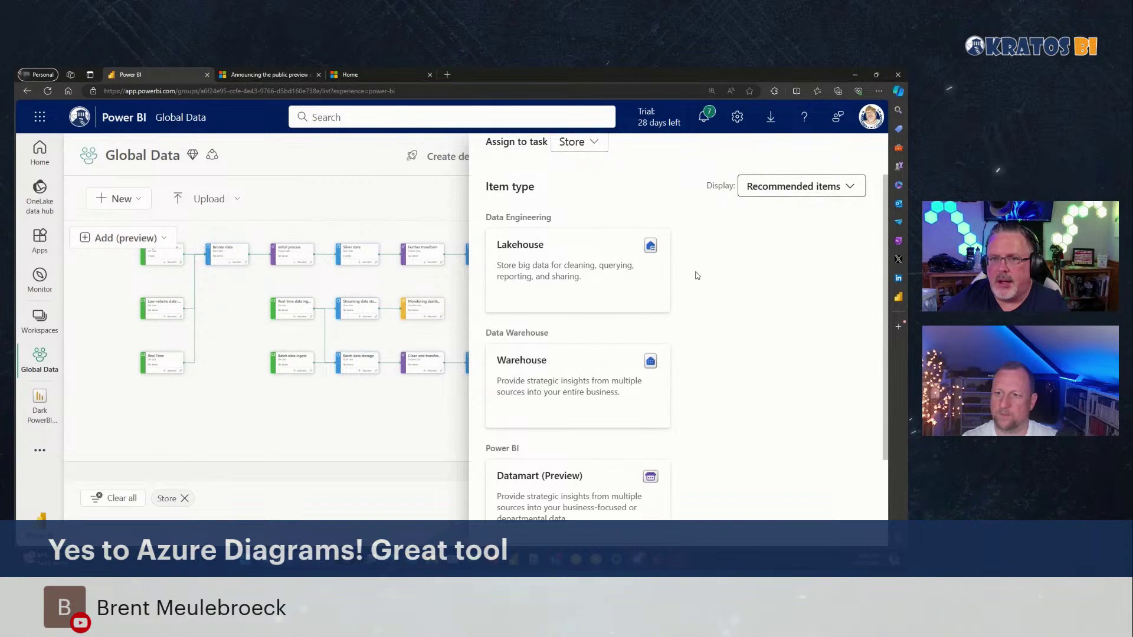
{"action": "scroll", "coordinate": [697, 276], "scroll_direction": "down", "scroll_amount": 2}
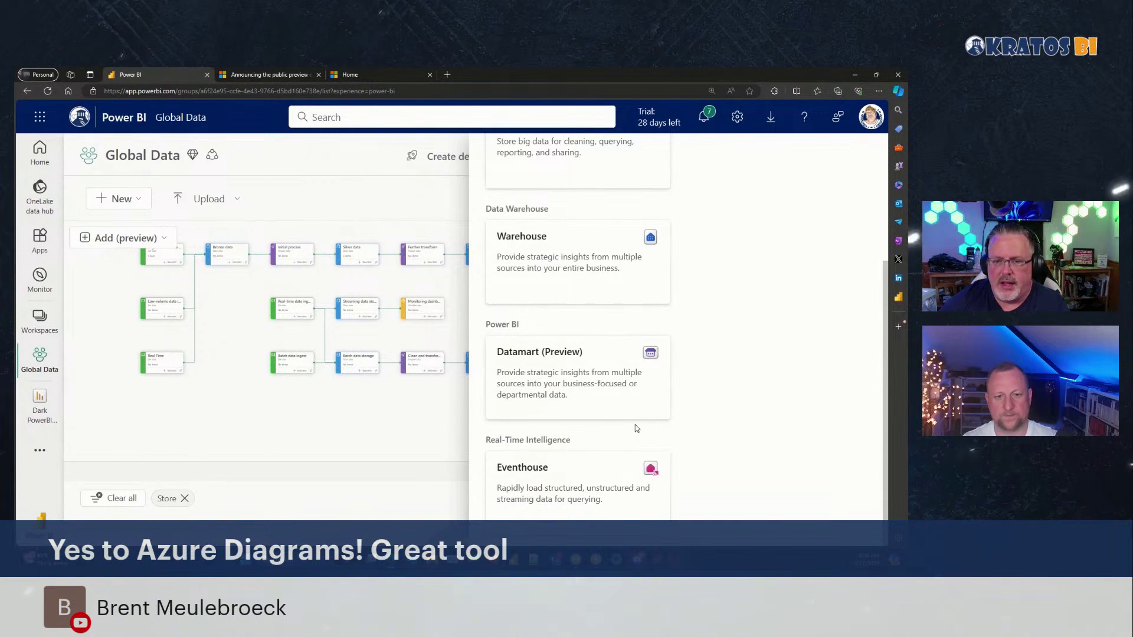
{"action": "scroll", "coordinate": [681, 420], "scroll_direction": "up", "scroll_amount": 3}
{"action": "scroll", "coordinate": [695, 400], "scroll_direction": "down", "scroll_amount": 1}
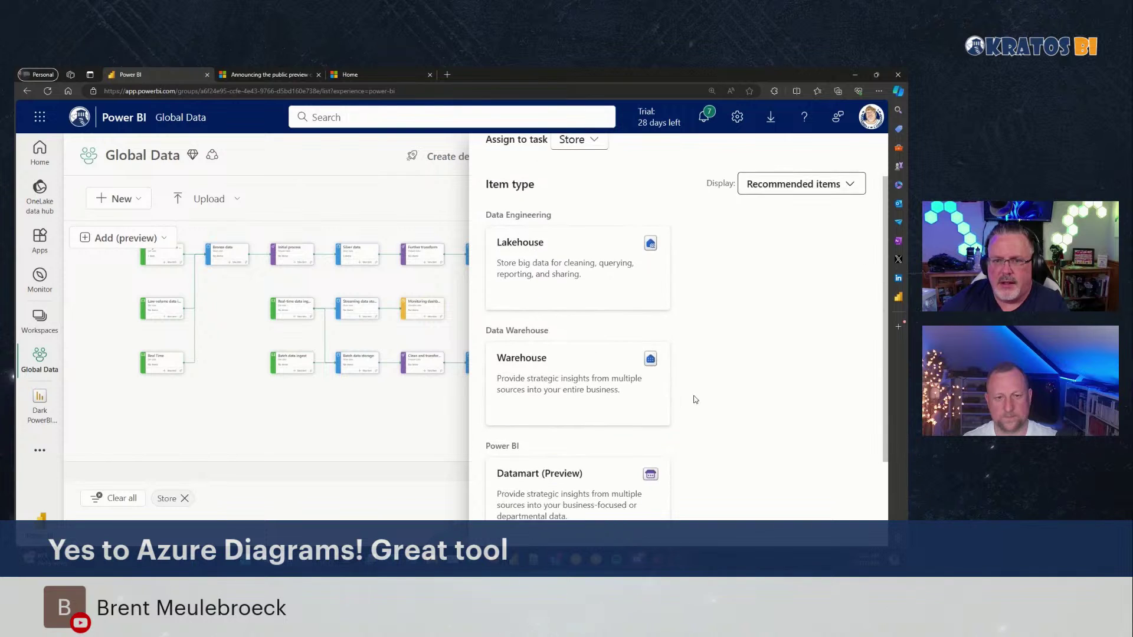
{"action": "scroll", "coordinate": [695, 400], "scroll_direction": "up", "scroll_amount": 1}
- Switch the item type display to All items and examine the full catalogue available for the Store task
{"action": "left_click", "coordinate": [760, 247]}
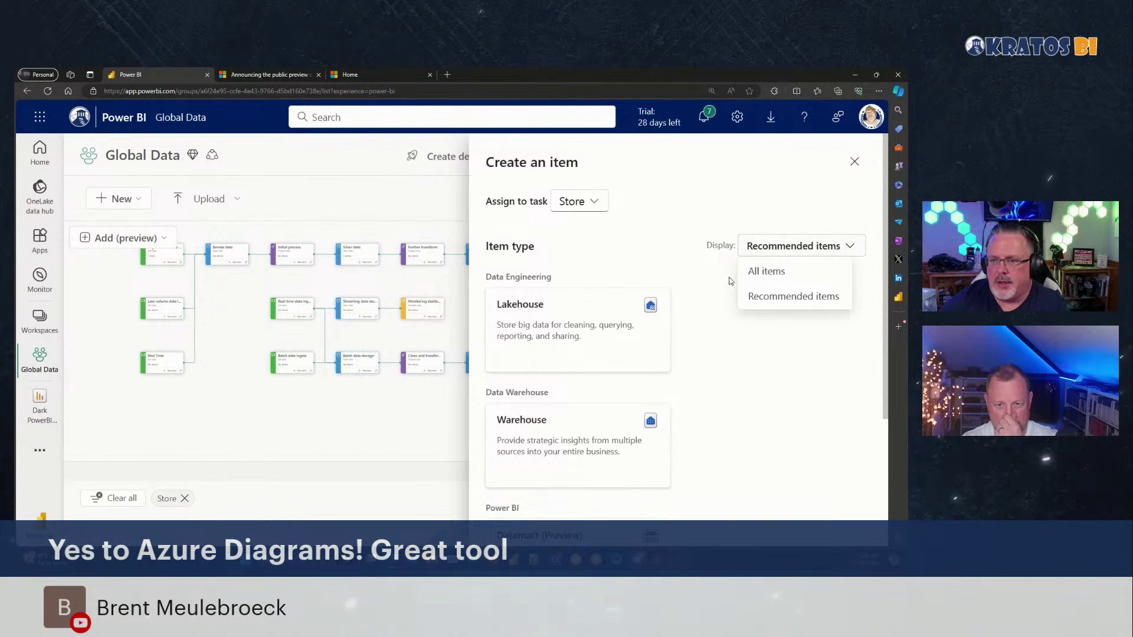
{"action": "left_click", "coordinate": [755, 274]}
{"action": "scroll", "coordinate": [686, 376], "scroll_direction": "down", "scroll_amount": 1}
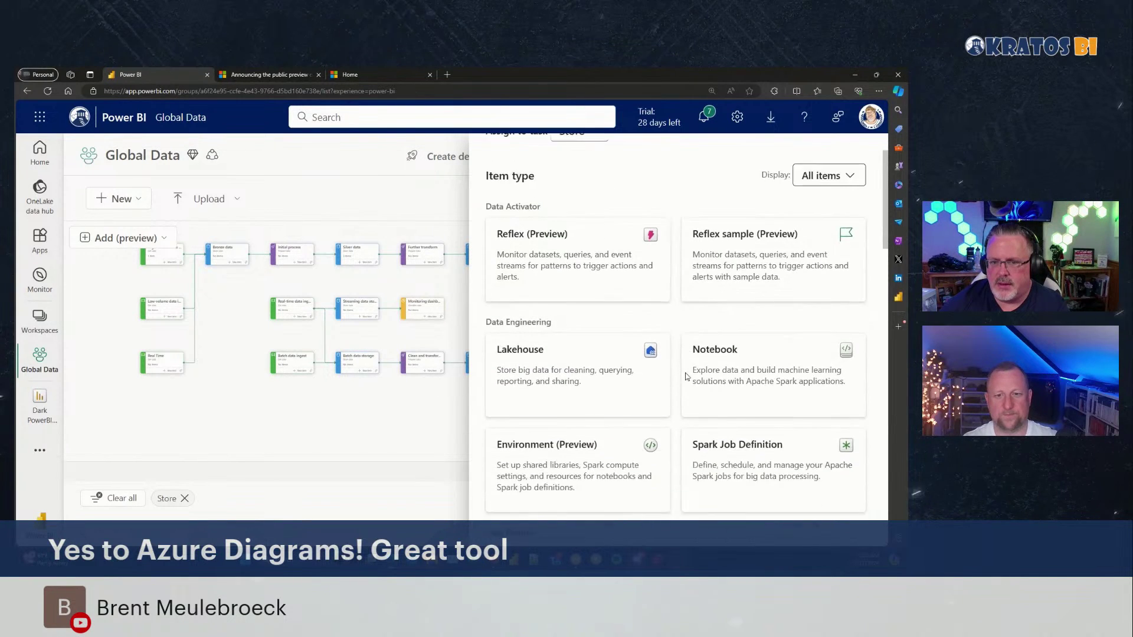
{"action": "scroll", "coordinate": [686, 376], "scroll_direction": "down", "scroll_amount": 7}
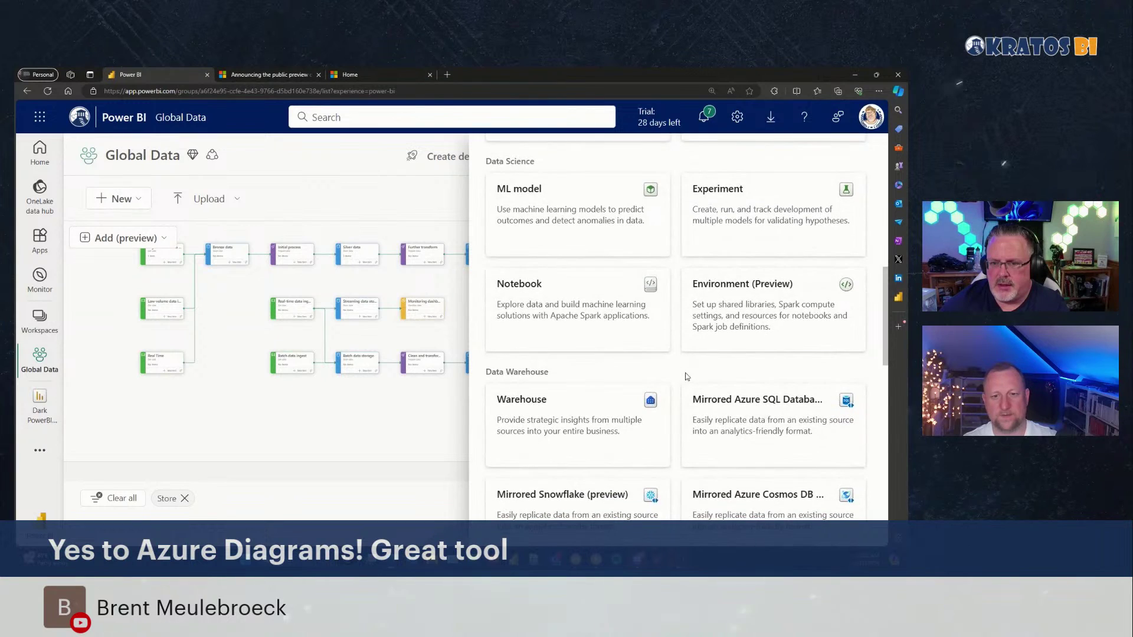
{"action": "scroll", "coordinate": [686, 375], "scroll_direction": "down", "scroll_amount": 5}
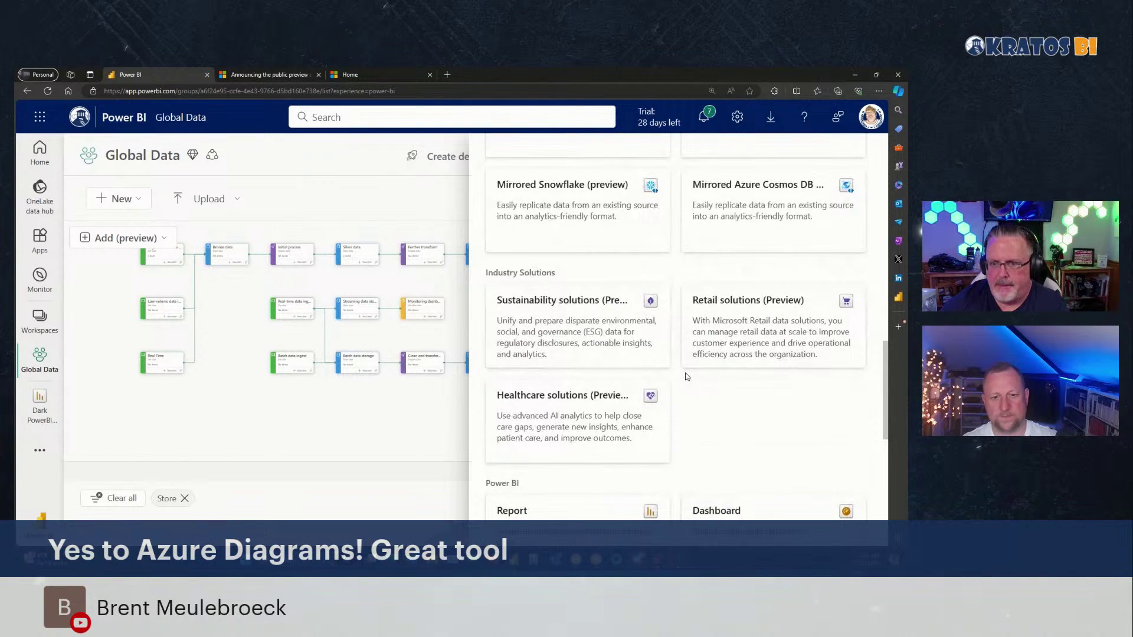
{"action": "scroll", "coordinate": [686, 376], "scroll_direction": "down", "scroll_amount": 4}
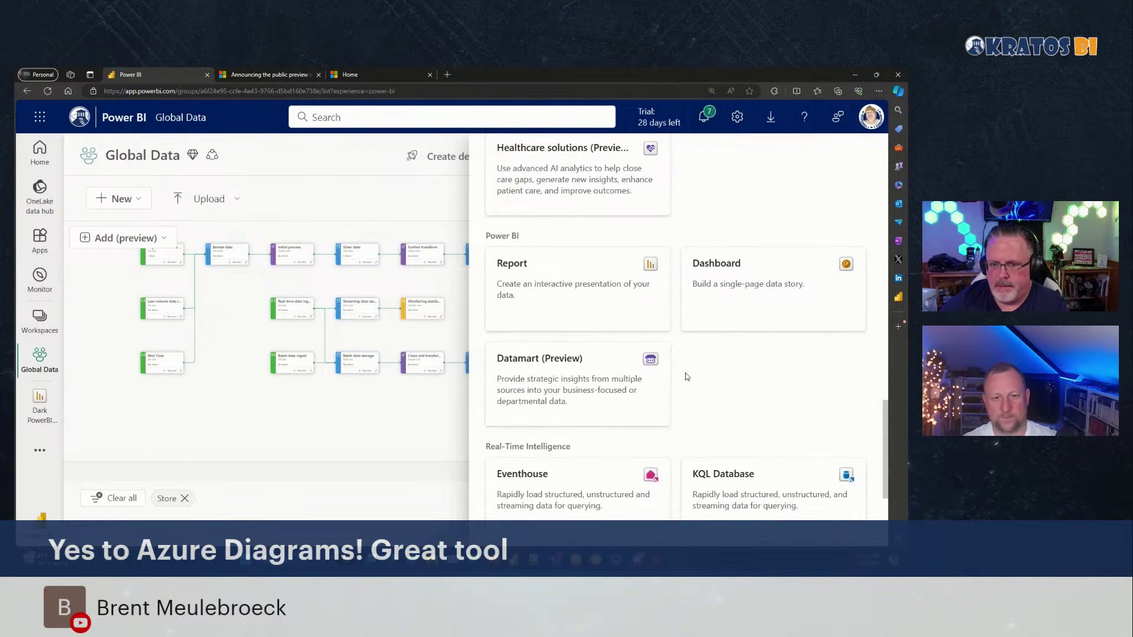
{"action": "scroll", "coordinate": [686, 377], "scroll_direction": "down", "scroll_amount": 3}
{"action": "scroll", "coordinate": [686, 377], "scroll_direction": "up", "scroll_amount": 1}
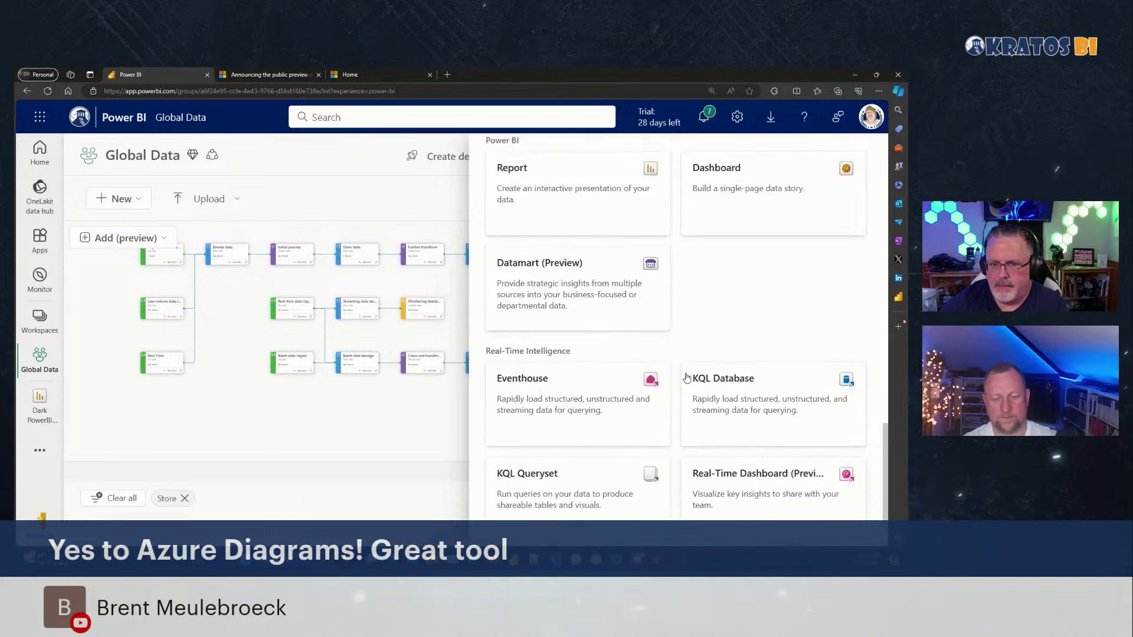
{"action": "scroll", "coordinate": [686, 377], "scroll_direction": "up", "scroll_amount": 8}
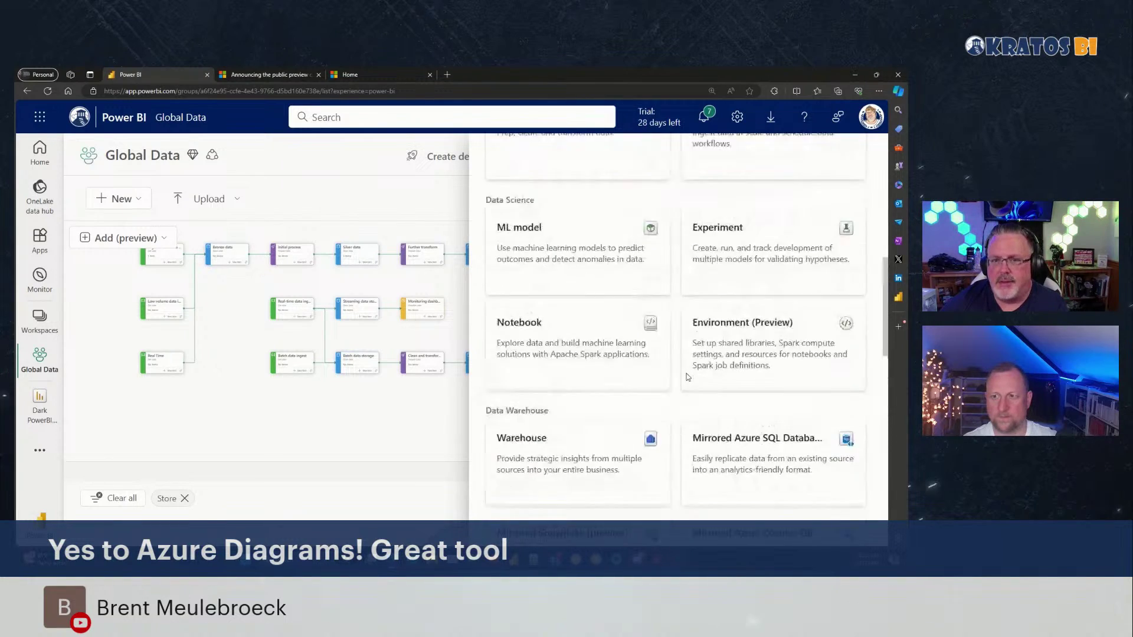
{"action": "scroll", "coordinate": [687, 376], "scroll_direction": "up", "scroll_amount": 6}
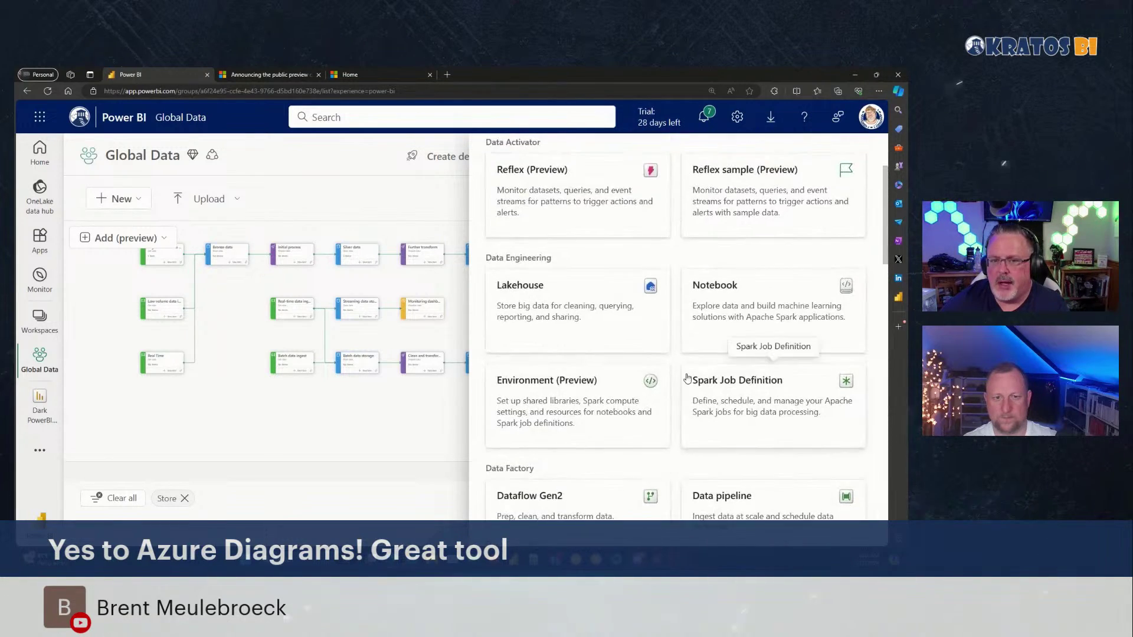
{"action": "scroll", "coordinate": [687, 377], "scroll_direction": "up", "scroll_amount": 3}
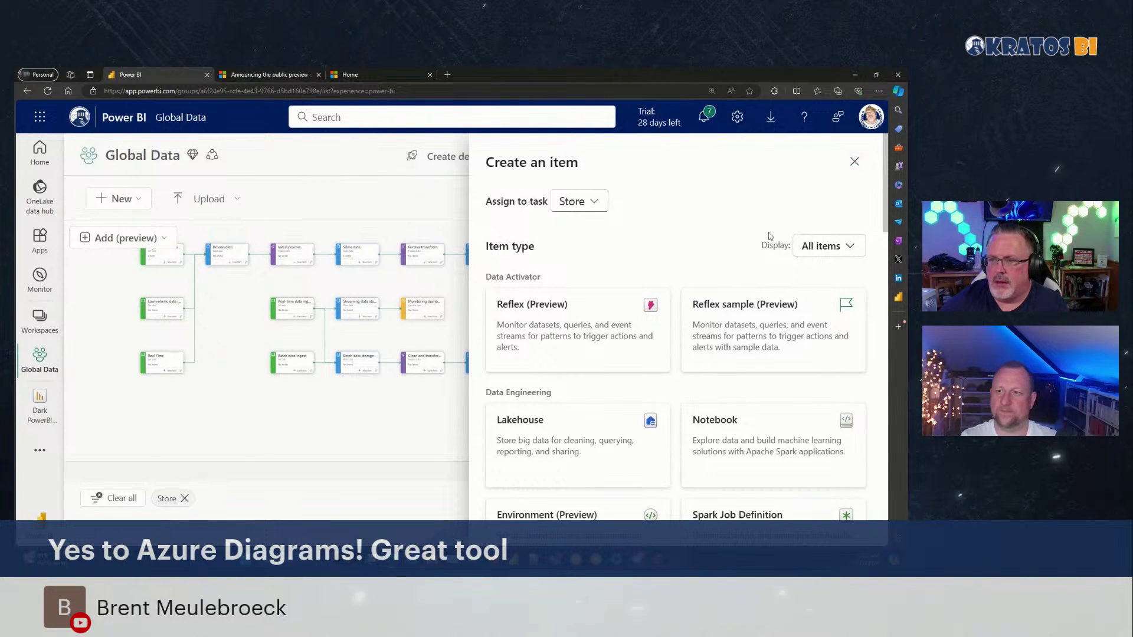
- Look through the complete item type list down to the Power BI items and close item creation for the Store task
{"action": "left_click", "coordinate": [826, 245]}
{"action": "left_click", "coordinate": [710, 271]}
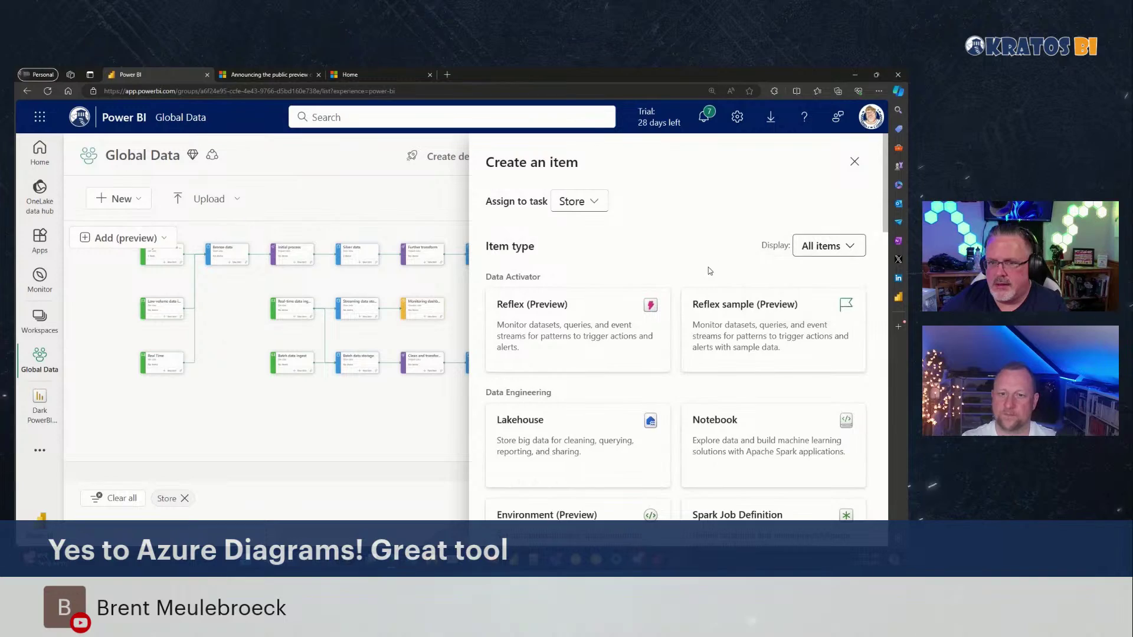
{"action": "scroll", "coordinate": [710, 271], "scroll_direction": "down", "scroll_amount": 20}
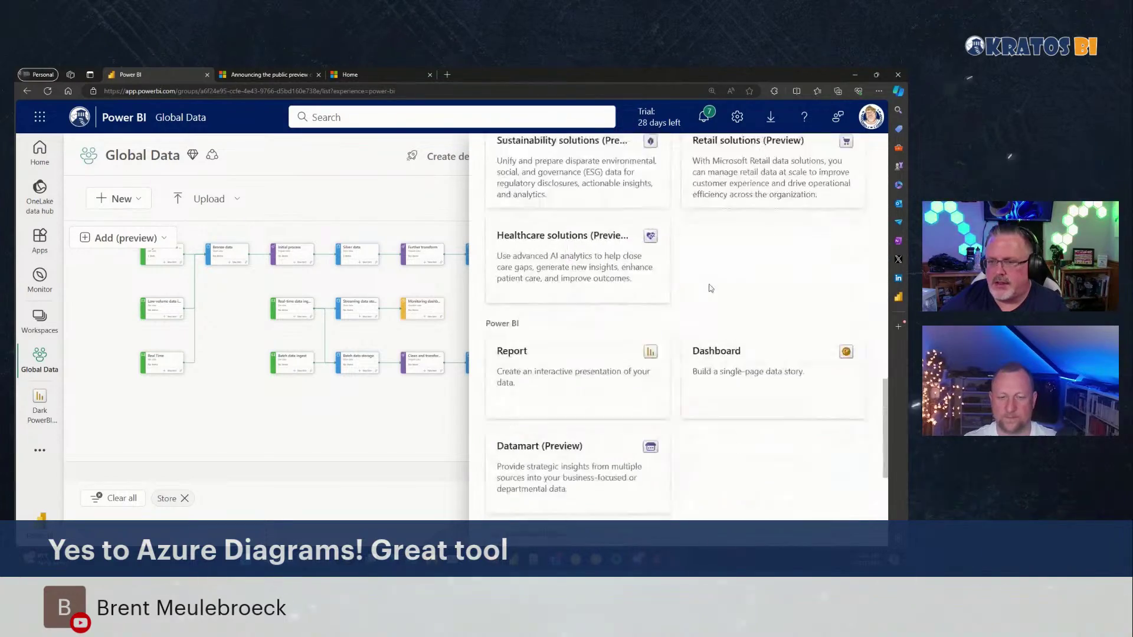
{"action": "scroll", "coordinate": [710, 288], "scroll_direction": "down", "scroll_amount": 3}
{"action": "scroll", "coordinate": [713, 298], "scroll_direction": "up", "scroll_amount": 15}
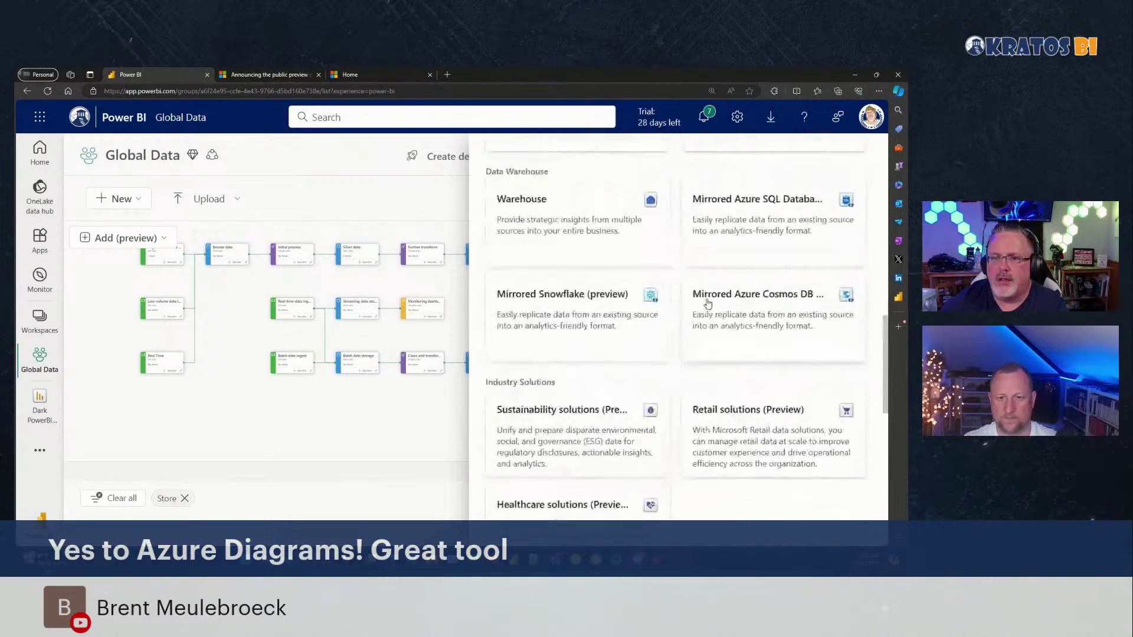
{"action": "scroll", "coordinate": [743, 289], "scroll_direction": "up", "scroll_amount": 5}
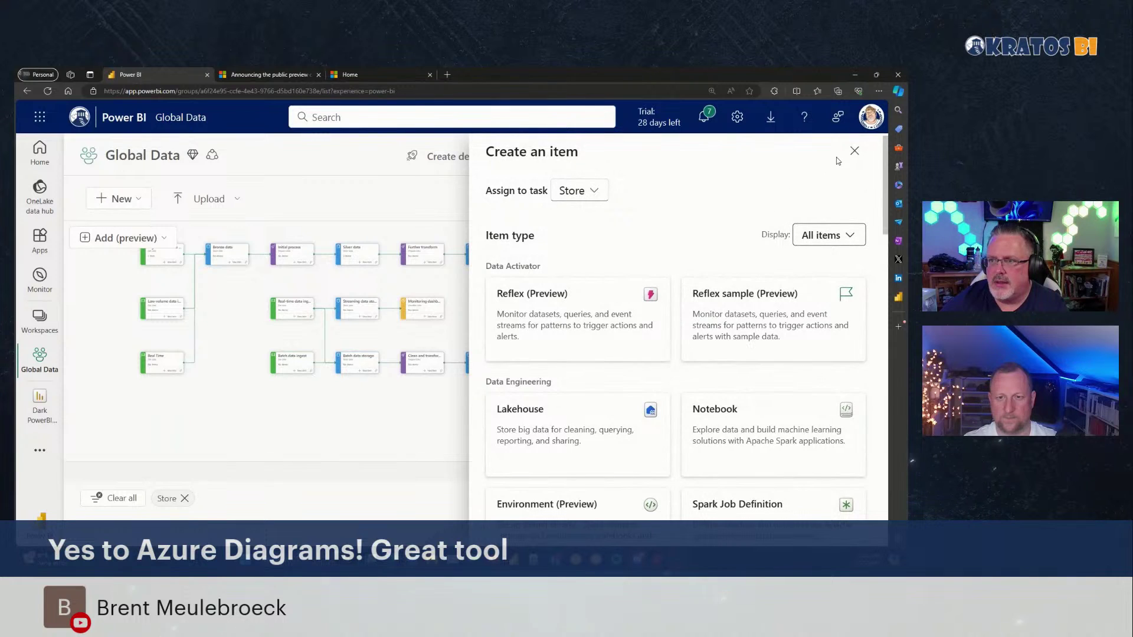
{"action": "left_click", "coordinate": [854, 151]}
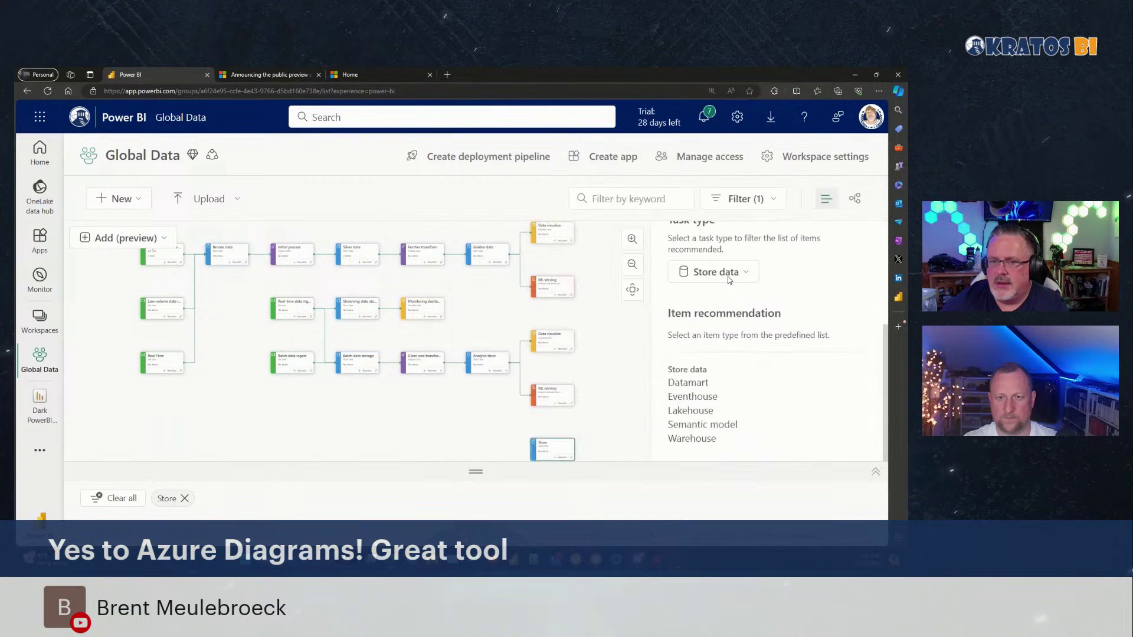
- Check which existing Global Data items can be assigned to the Store task, cancel the assignment and deselect the task
{"action": "left_click", "coordinate": [570, 457]}
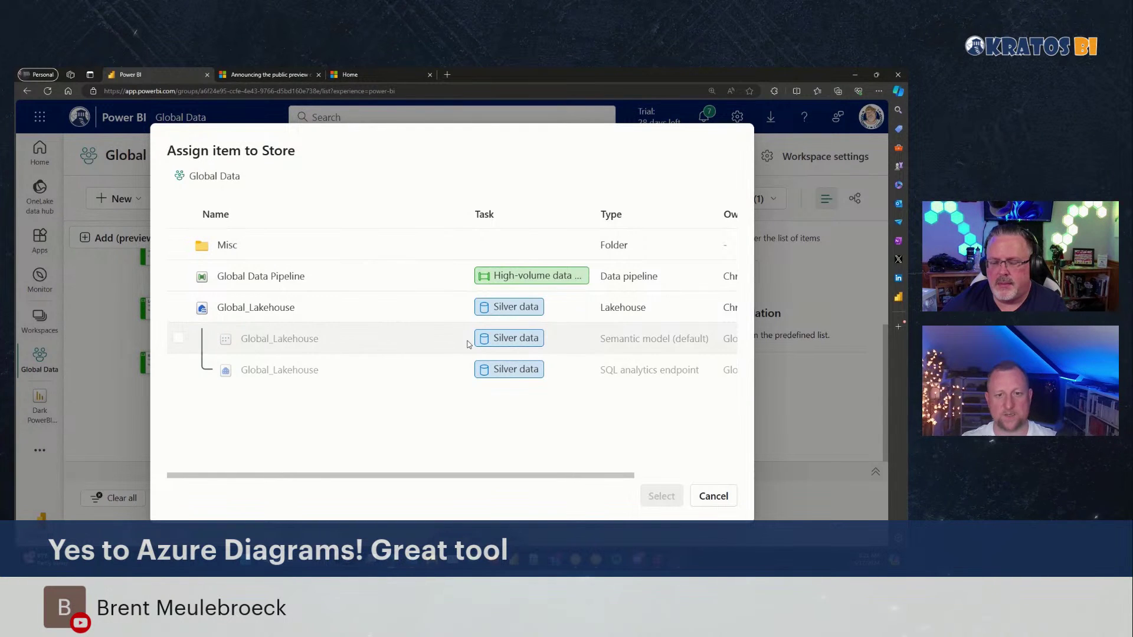
{"action": "left_click", "coordinate": [712, 496]}
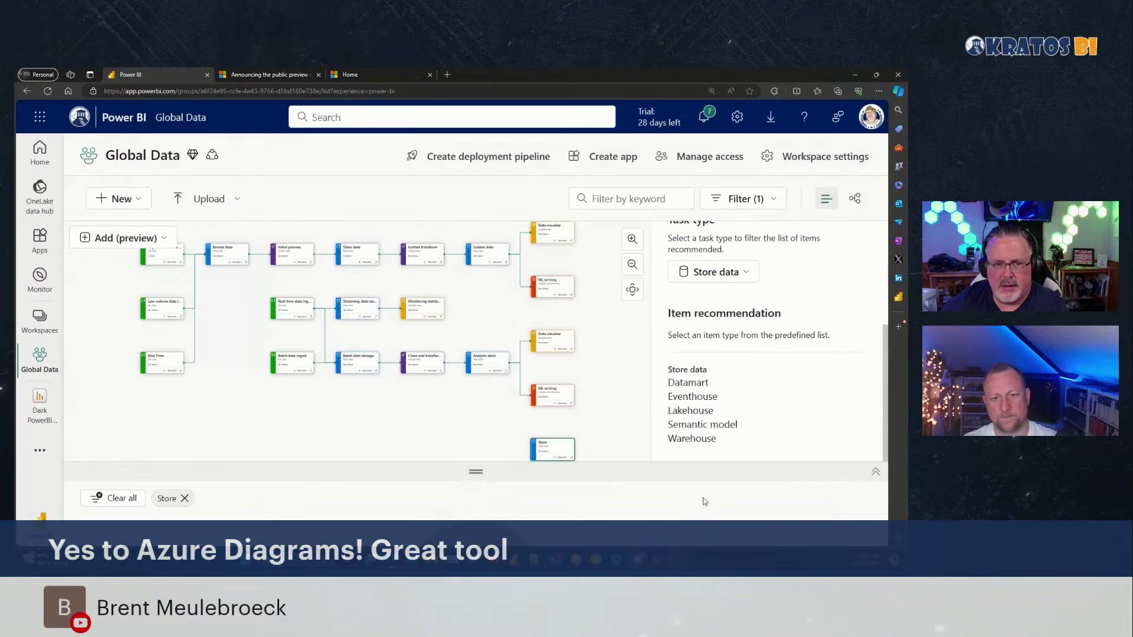
{"action": "left_click", "coordinate": [627, 420]}
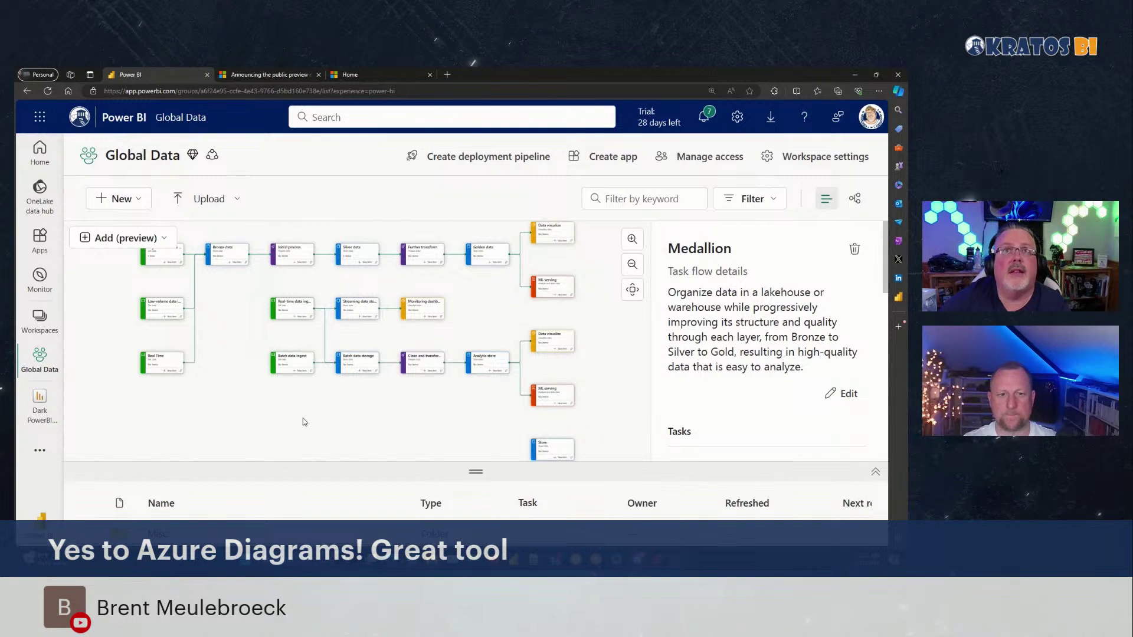
{"action": "left_click_drag", "start_coordinate": [275, 432], "coordinate": [284, 413]}
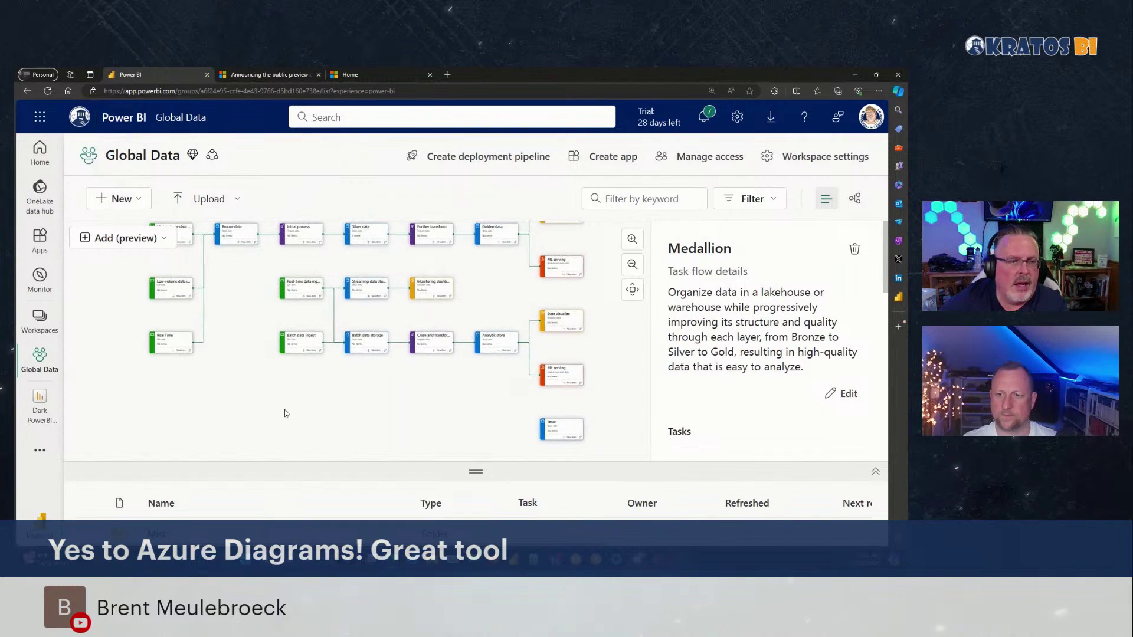
- Create a new workspace named Task Flow Raw
{"action": "left_click", "coordinate": [40, 318]}
{"action": "left_click", "coordinate": [201, 524]}
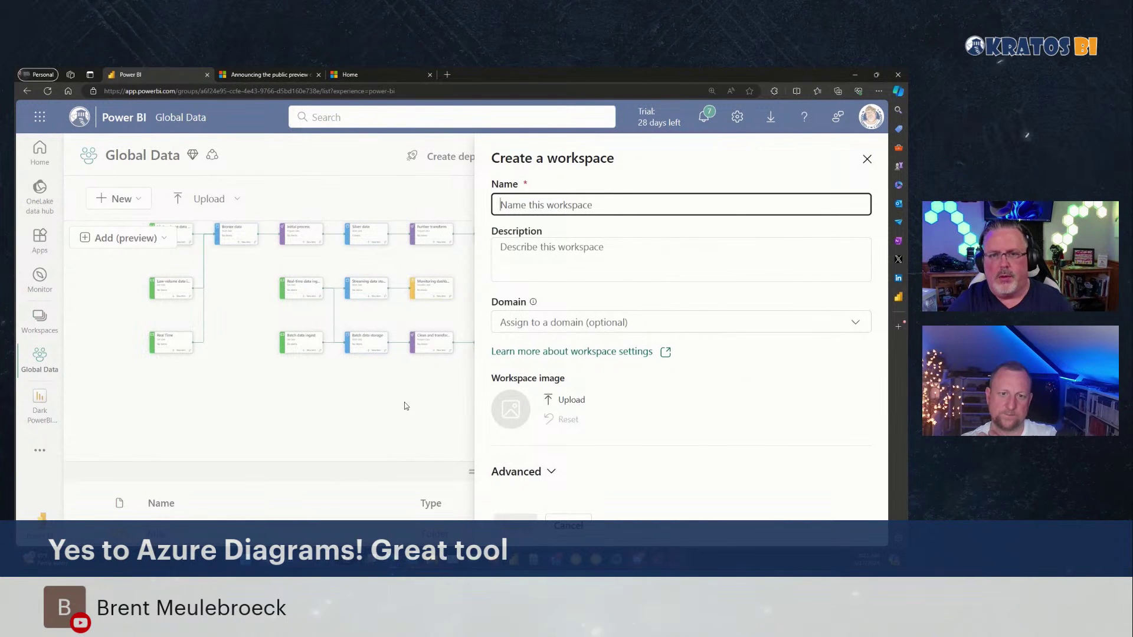
{"action": "type", "text": "Task F"}
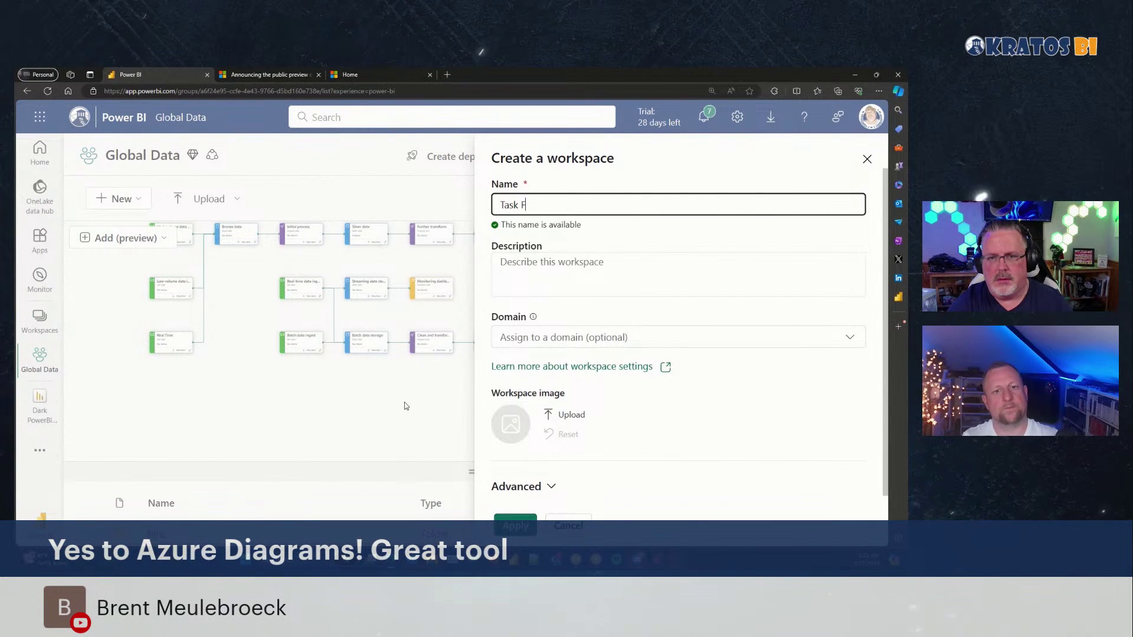
{"action": "type", "text": "low Raw"}
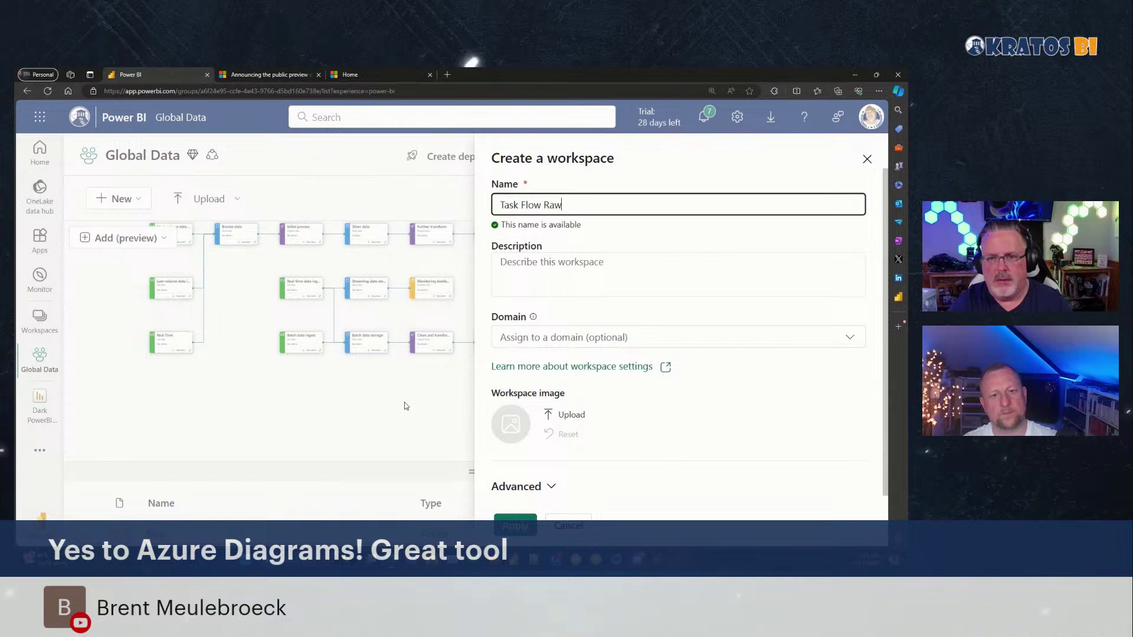
{"action": "left_click", "coordinate": [515, 524]}
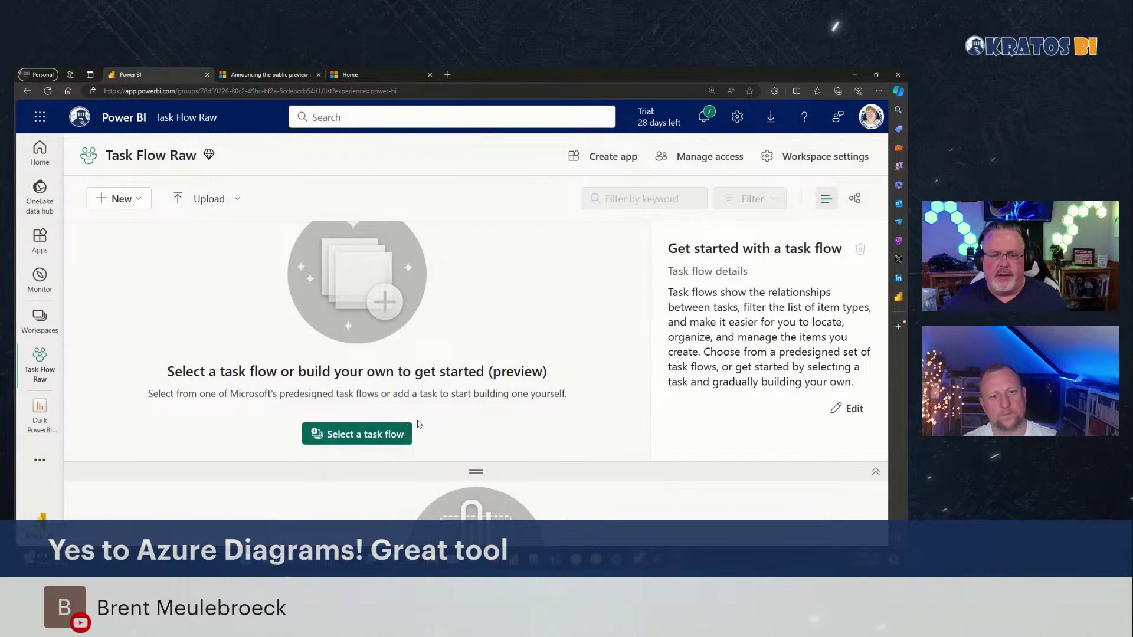
- Review the predesigned task flows offered for the empty workspace, including their required workloads, without applying one
{"action": "left_click", "coordinate": [399, 432]}
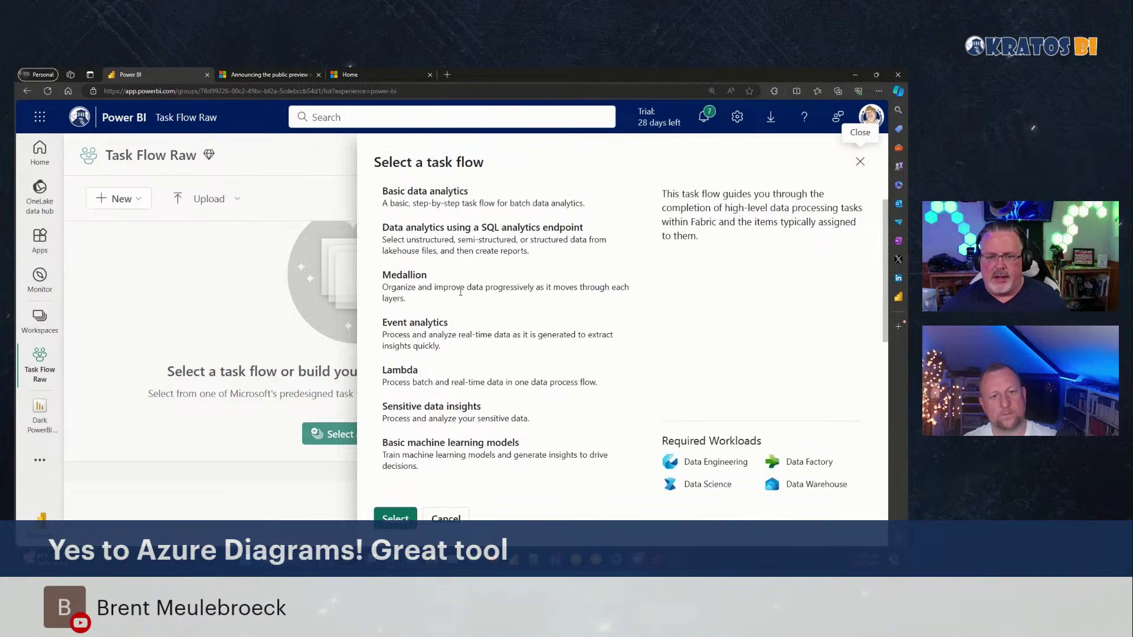
{"action": "scroll", "coordinate": [462, 341], "scroll_direction": "down", "scroll_amount": 5}
{"action": "scroll", "coordinate": [462, 339], "scroll_direction": "up", "scroll_amount": 5}
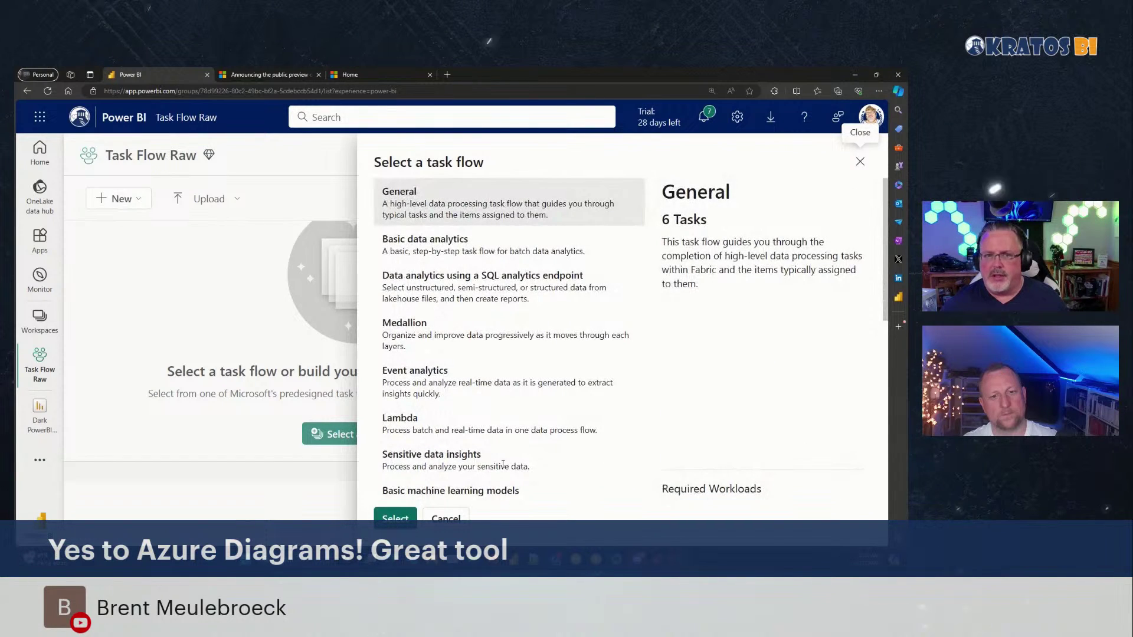
{"action": "left_click", "coordinate": [460, 519]}
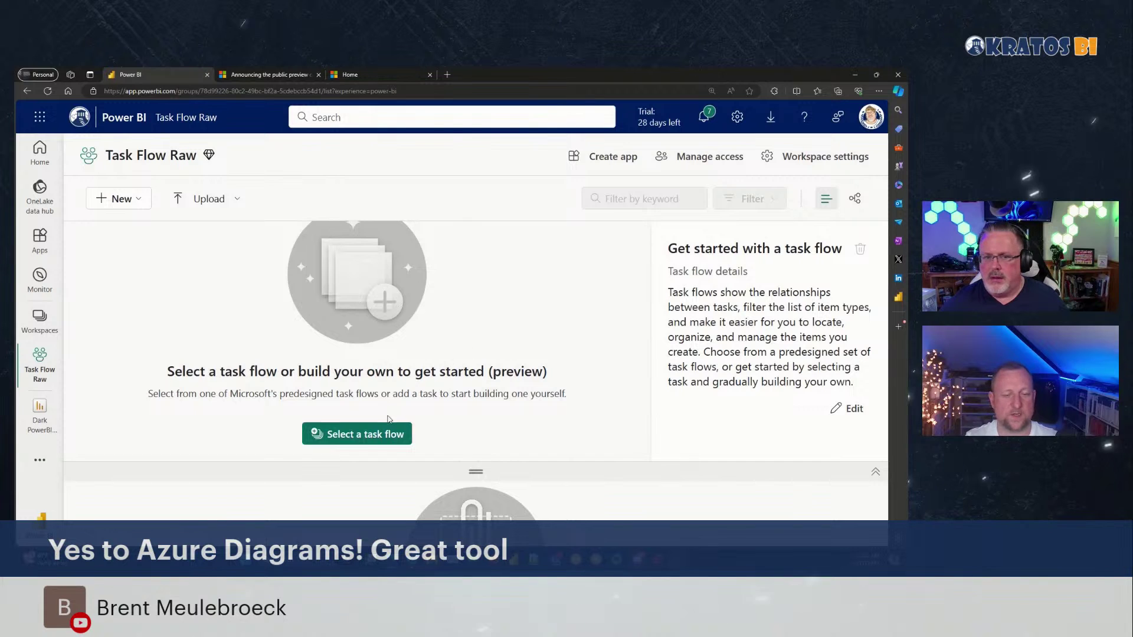
{"action": "left_click", "coordinate": [384, 434]}
{"action": "scroll", "coordinate": [485, 394], "scroll_direction": "down", "scroll_amount": 5}
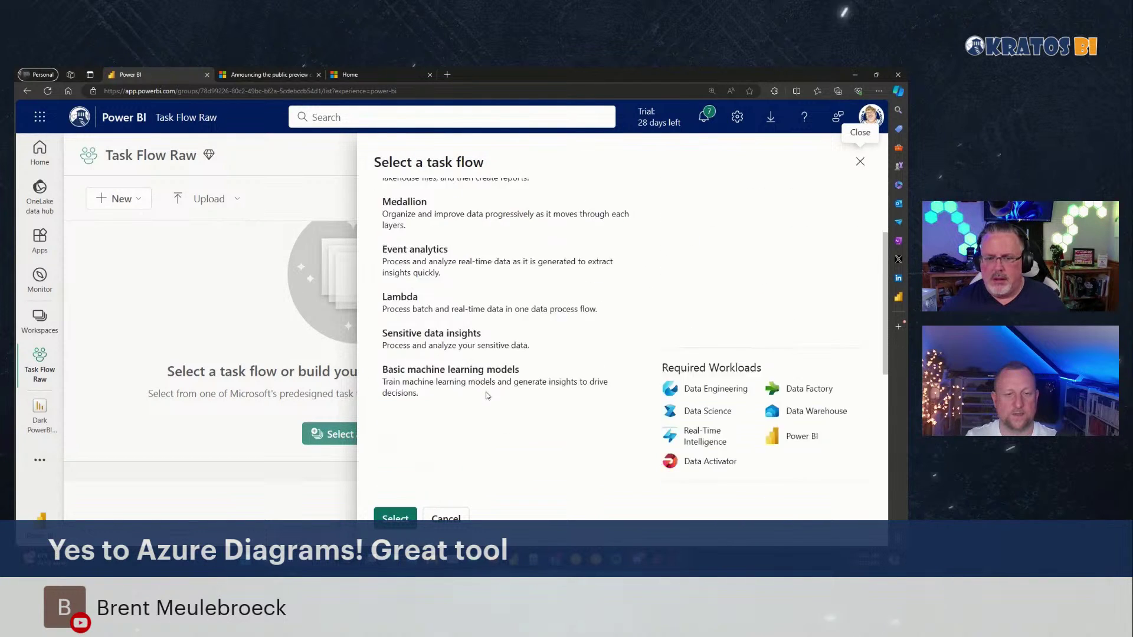
{"action": "scroll", "coordinate": [486, 395], "scroll_direction": "up", "scroll_amount": 3}
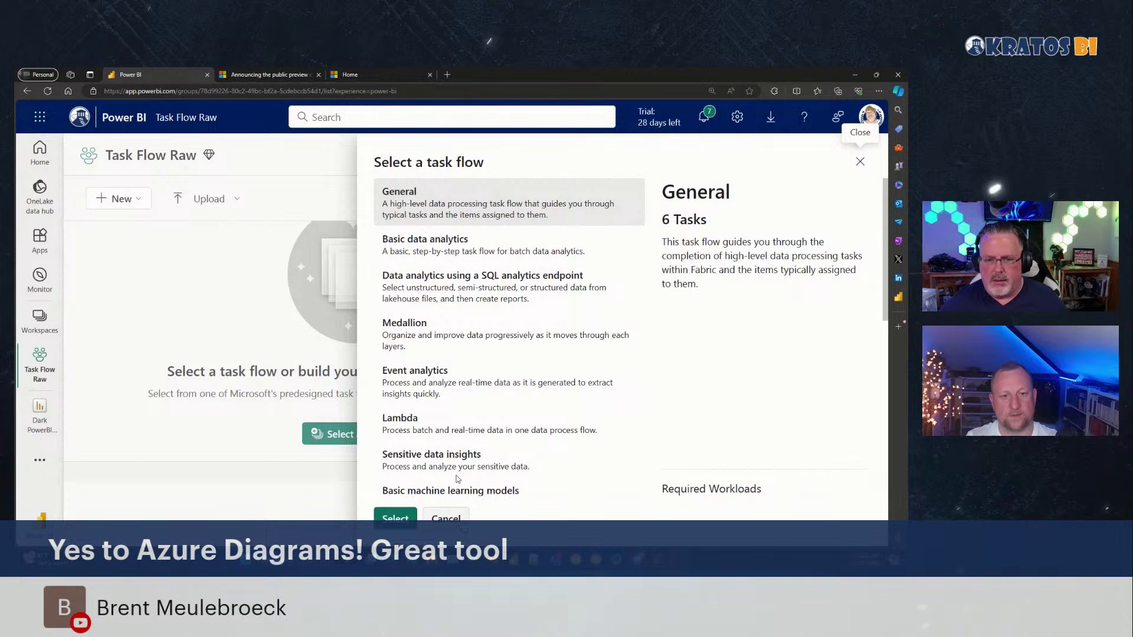
{"action": "scroll", "coordinate": [463, 464], "scroll_direction": "down", "scroll_amount": 3}
{"action": "scroll", "coordinate": [461, 490], "scroll_direction": "up", "scroll_amount": 3}
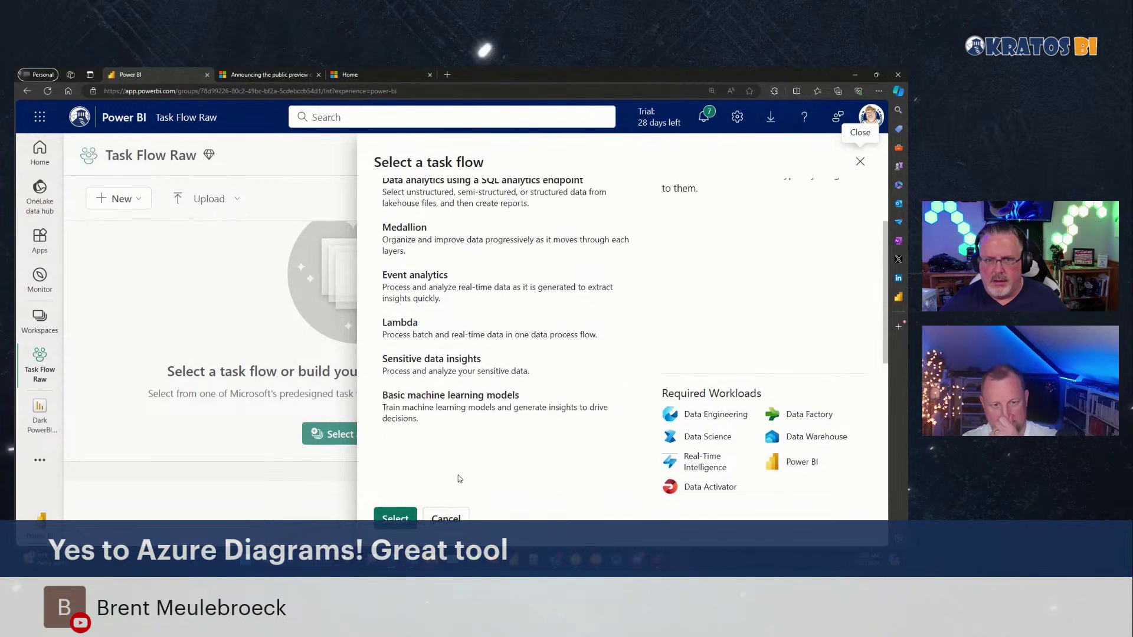
{"action": "left_click", "coordinate": [447, 518]}
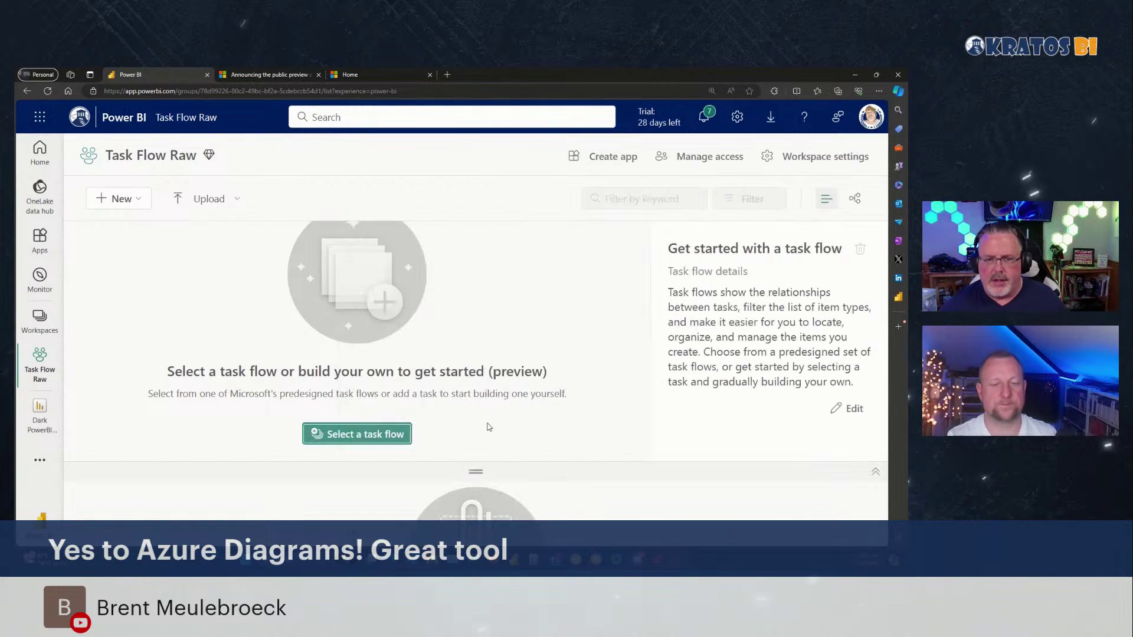
{"action": "left_click", "coordinate": [140, 201]}
{"action": "left_click", "coordinate": [302, 302]}
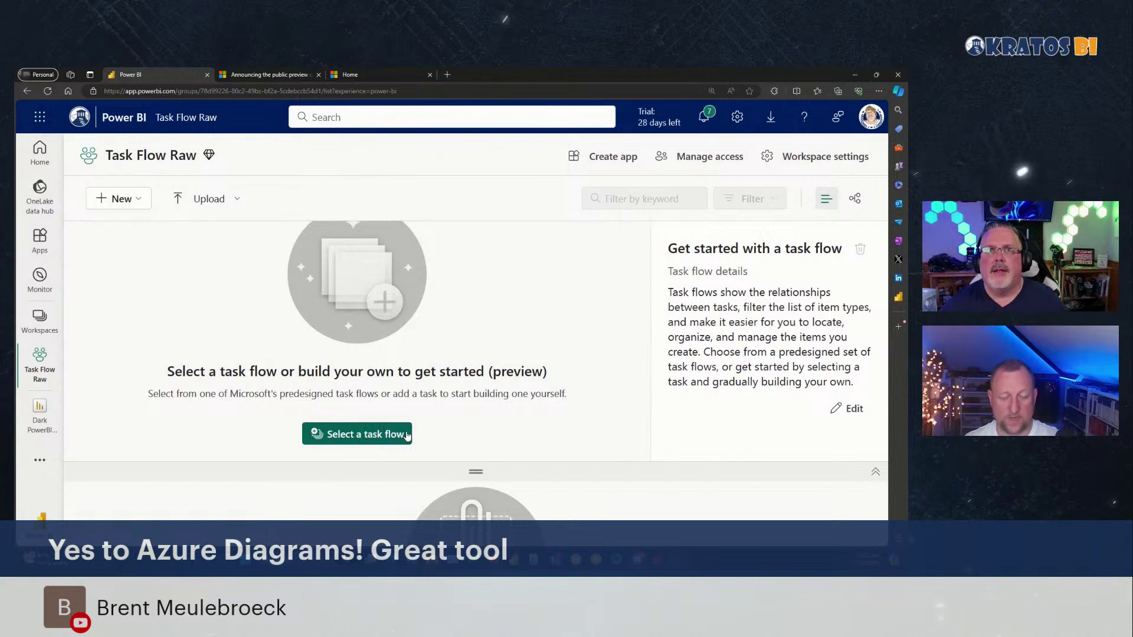
- Compare the predesigned task flows and apply Data analytics using a SQL analytics endpoint to the workspace
{"action": "left_click", "coordinate": [407, 435]}
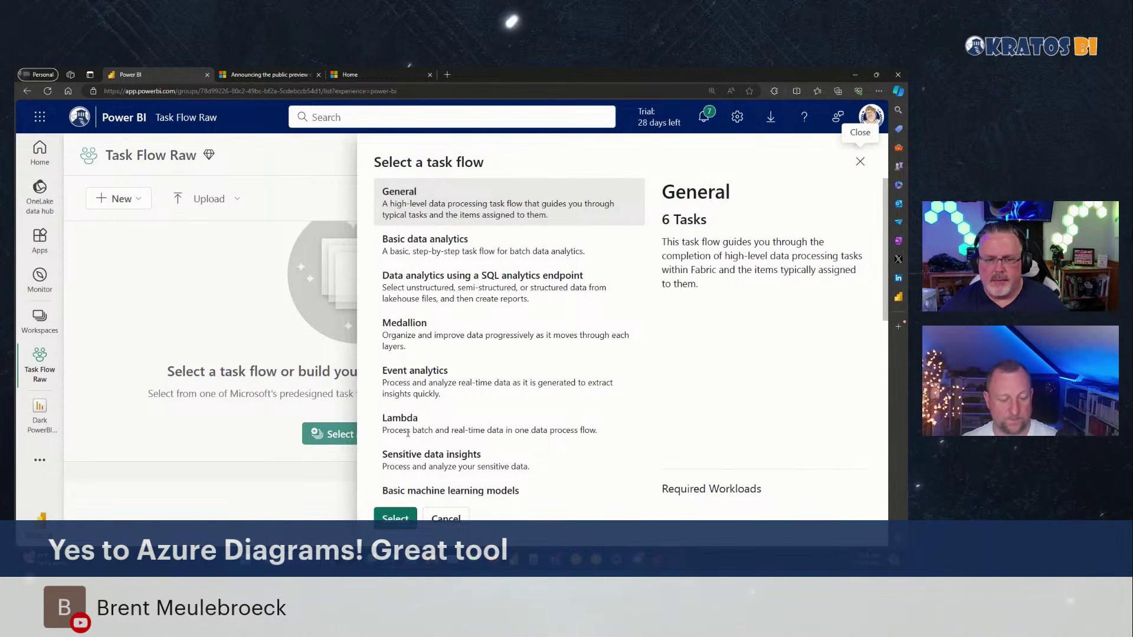
{"action": "scroll", "coordinate": [407, 433], "scroll_direction": "down", "scroll_amount": 3}
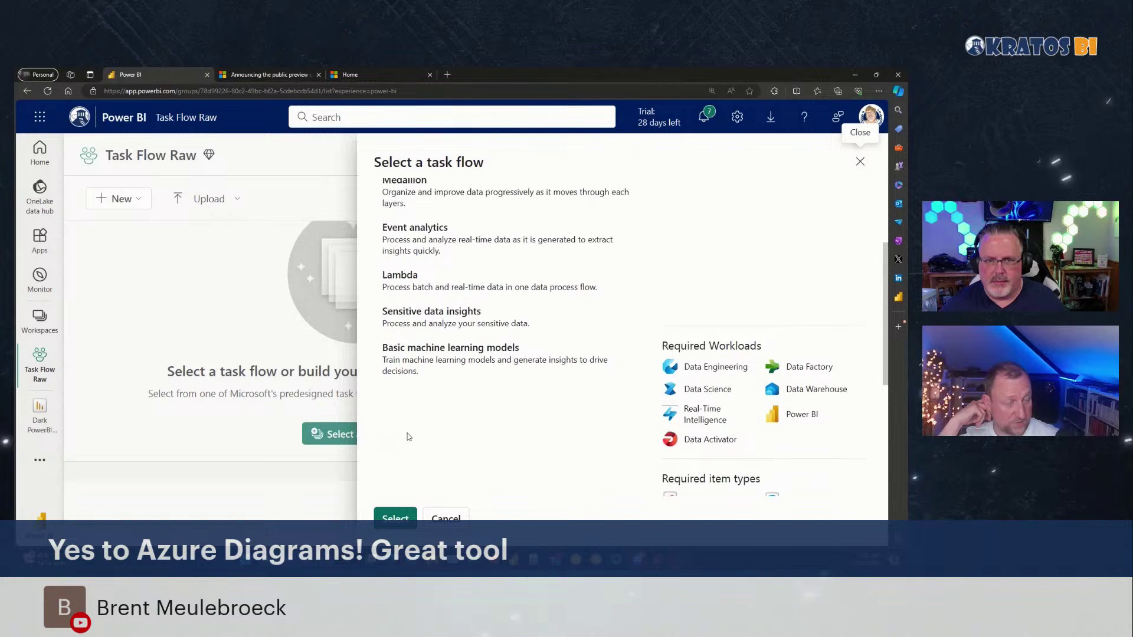
{"action": "scroll", "coordinate": [408, 436], "scroll_direction": "up", "scroll_amount": 2}
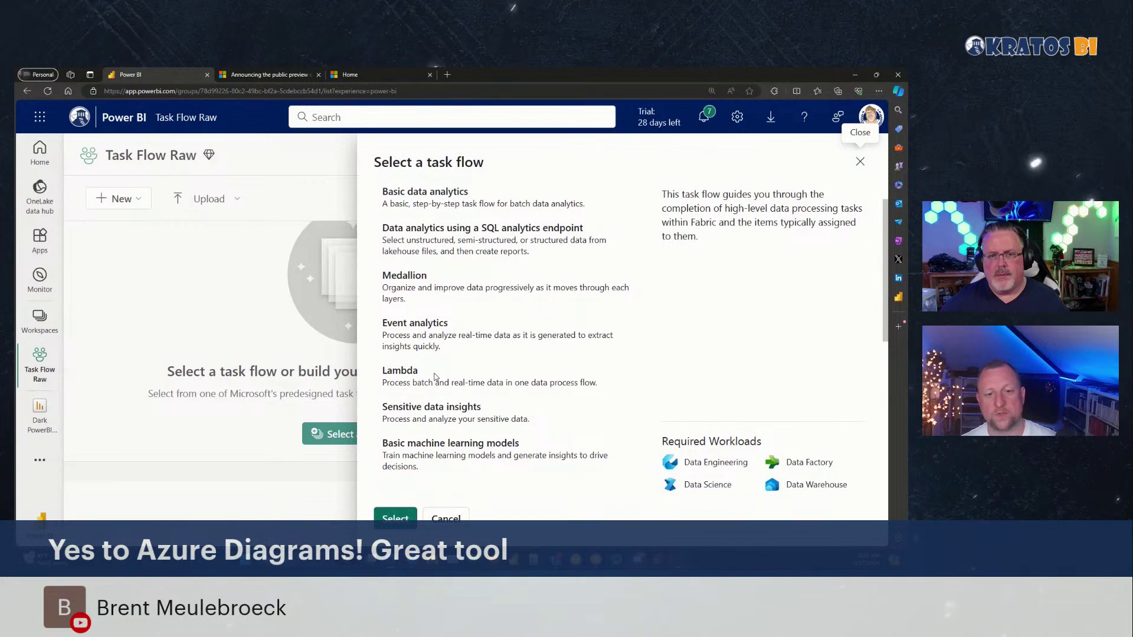
{"action": "scroll", "coordinate": [434, 376], "scroll_direction": "up", "scroll_amount": 1}
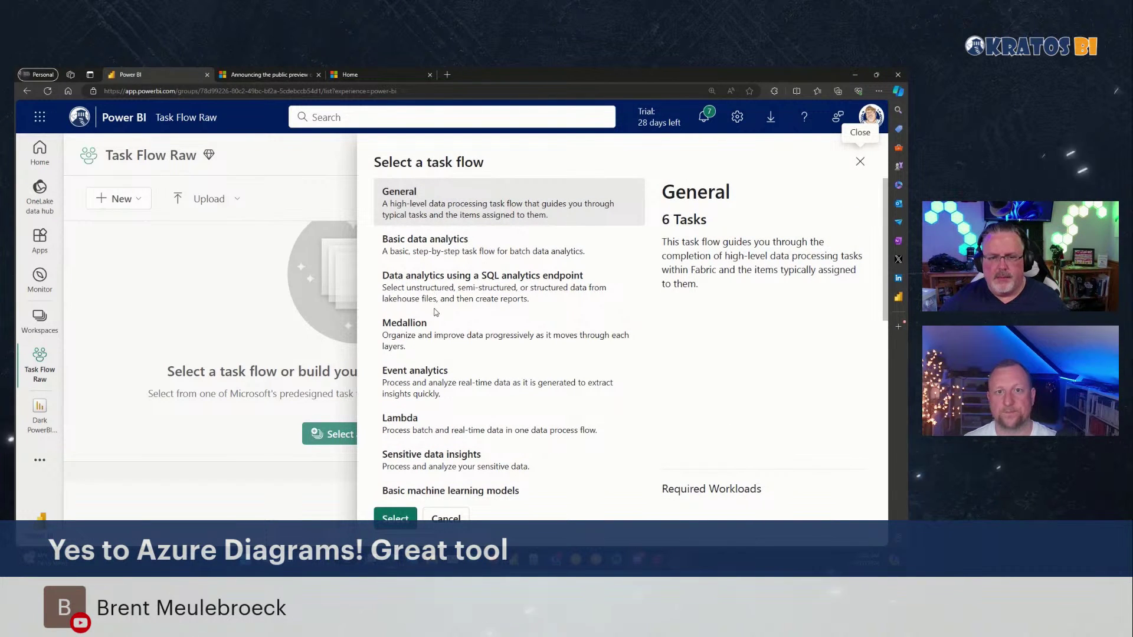
{"action": "left_click", "coordinate": [406, 420]}
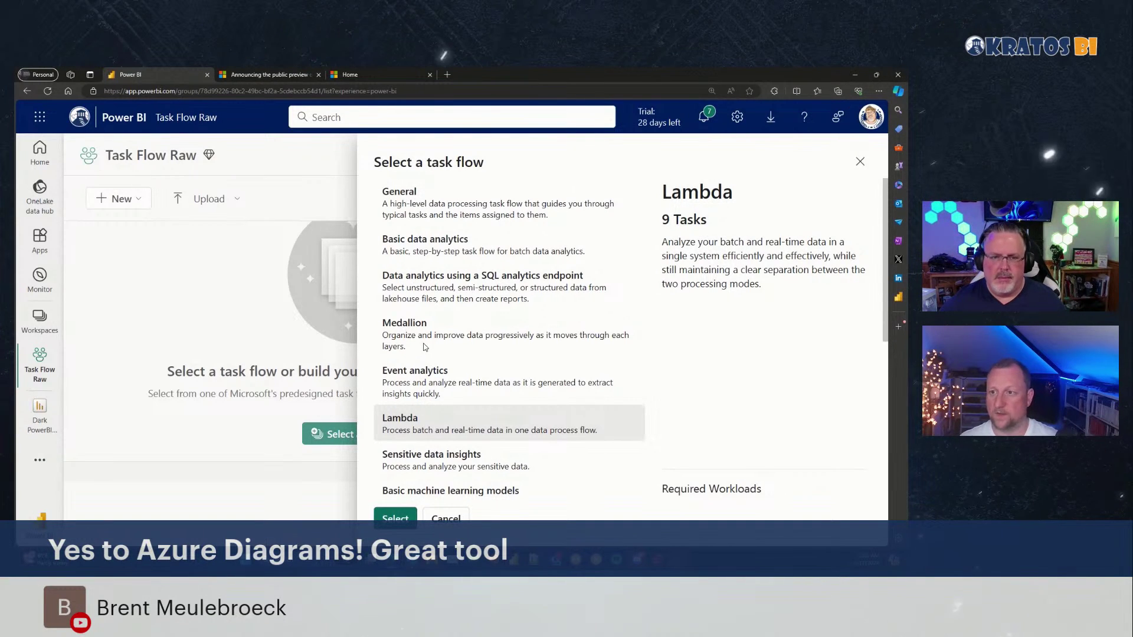
{"action": "left_click", "coordinate": [451, 285]}
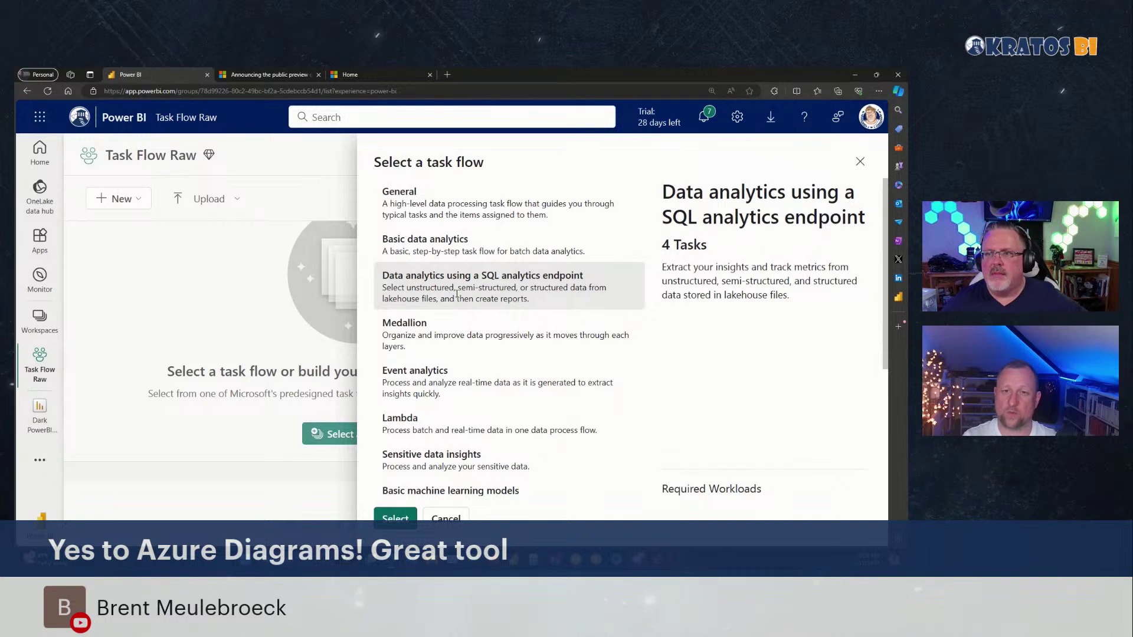
{"action": "left_click", "coordinate": [395, 518]}
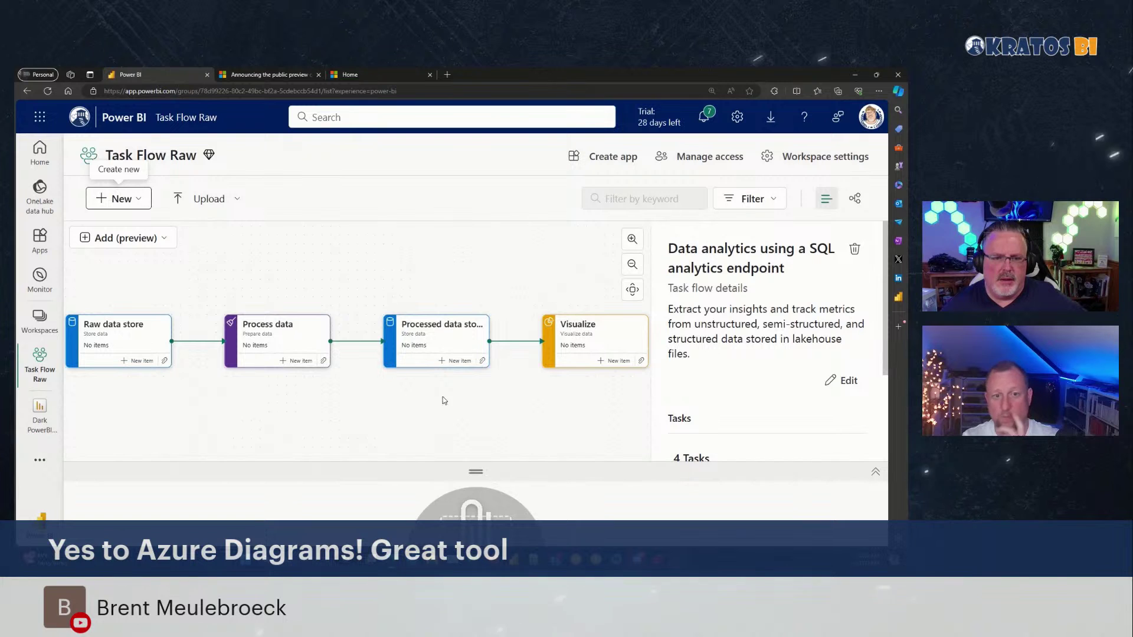
- View the details of the Visualize and Processed data store tasks and check which existing items can be assigned to Processed data store
{"action": "left_click_drag", "start_coordinate": [455, 397], "coordinate": [414, 397]}
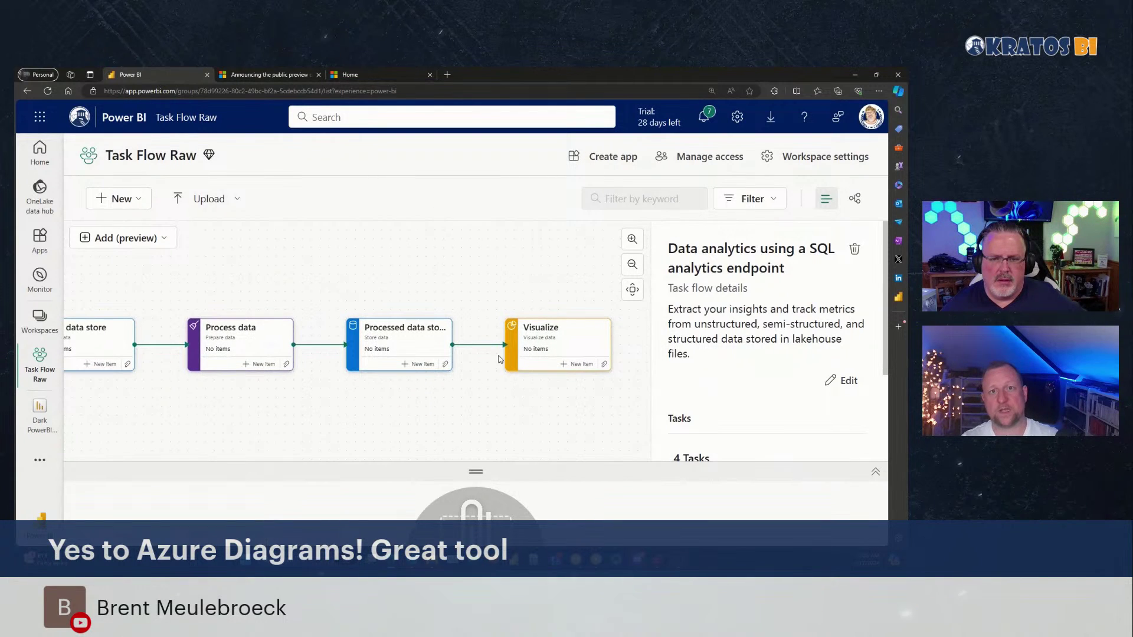
{"action": "left_click", "coordinate": [522, 339]}
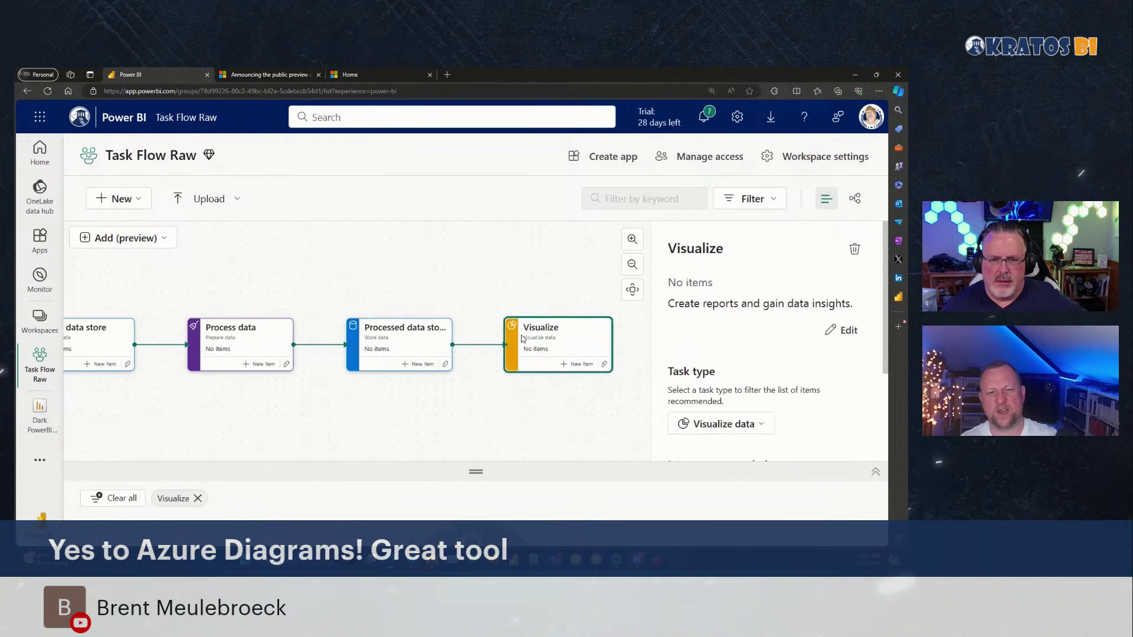
{"action": "left_click", "coordinate": [428, 347]}
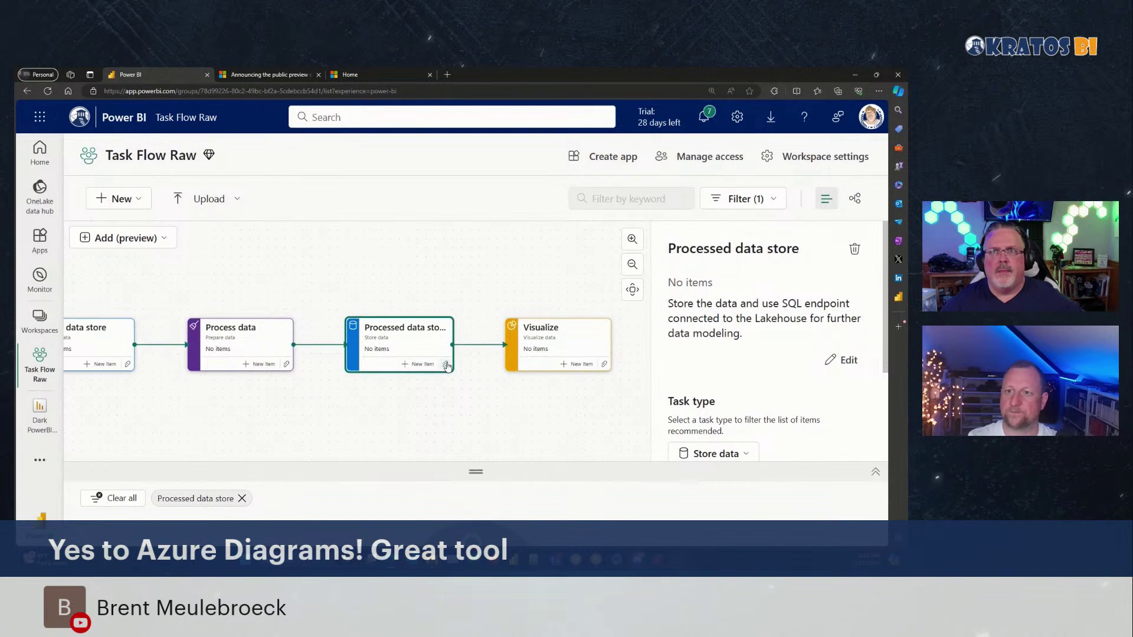
{"action": "left_click", "coordinate": [445, 364]}
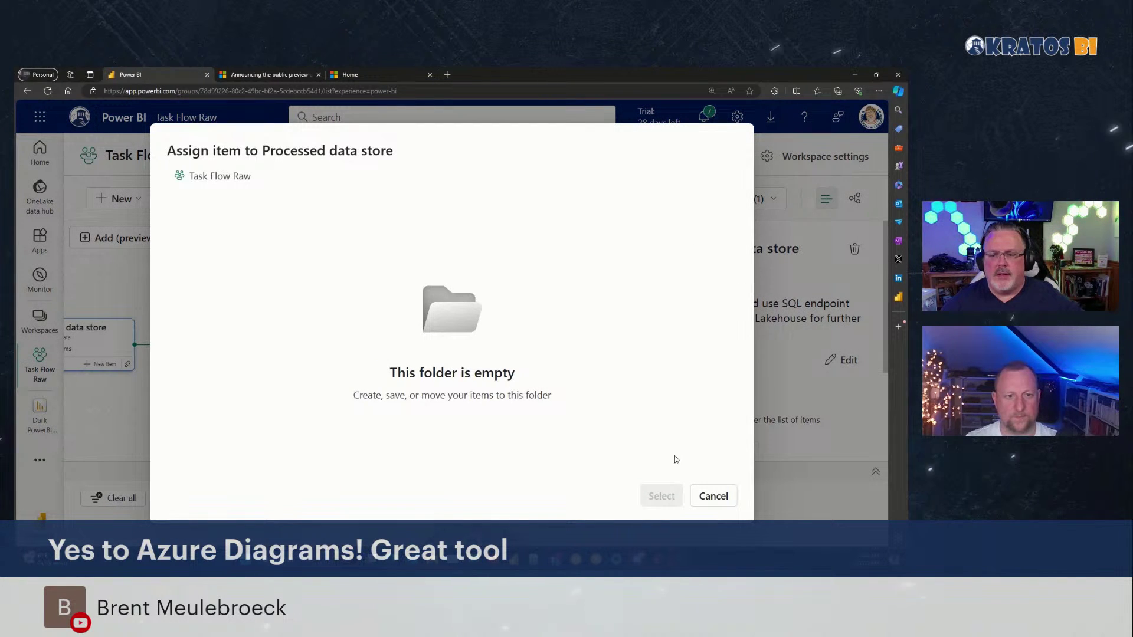
{"action": "left_click", "coordinate": [713, 496]}
- Review all item types that can be created for the Processed data store task and the task types that can be added to the flow
{"action": "left_click", "coordinate": [413, 365]}
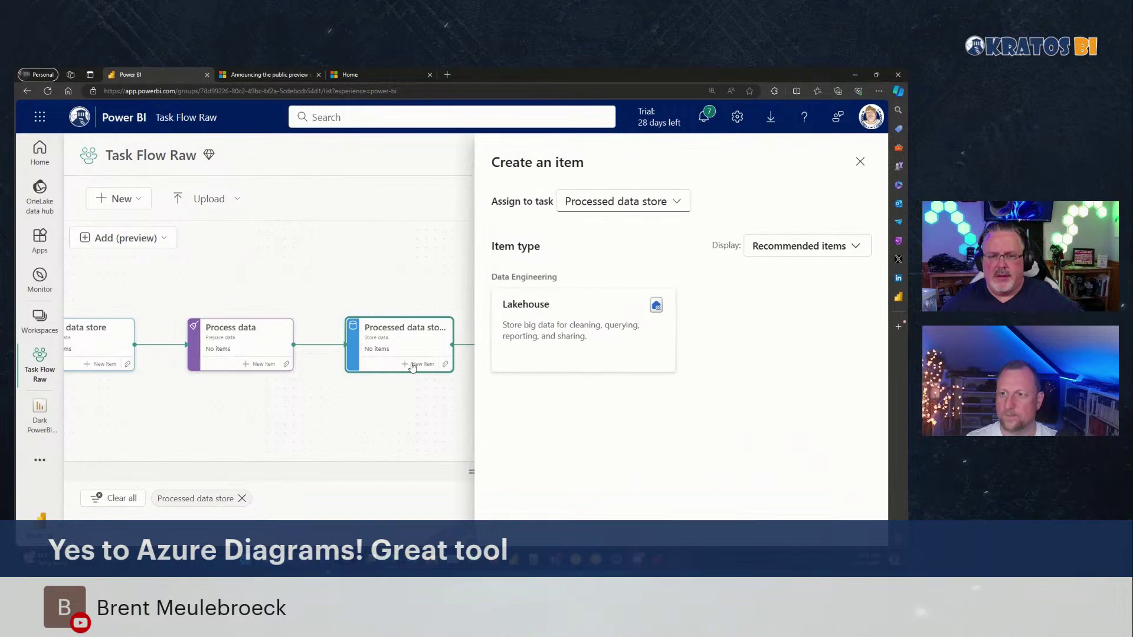
{"action": "left_click", "coordinate": [747, 246]}
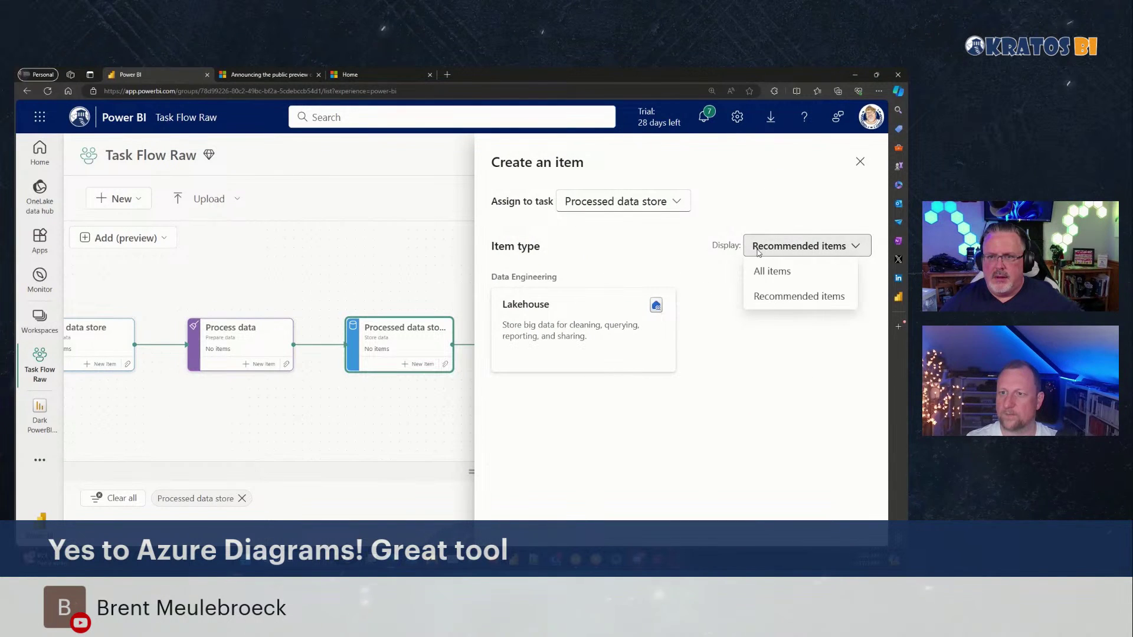
{"action": "left_click", "coordinate": [767, 268]}
{"action": "scroll", "coordinate": [627, 374], "scroll_direction": "down", "scroll_amount": 15}
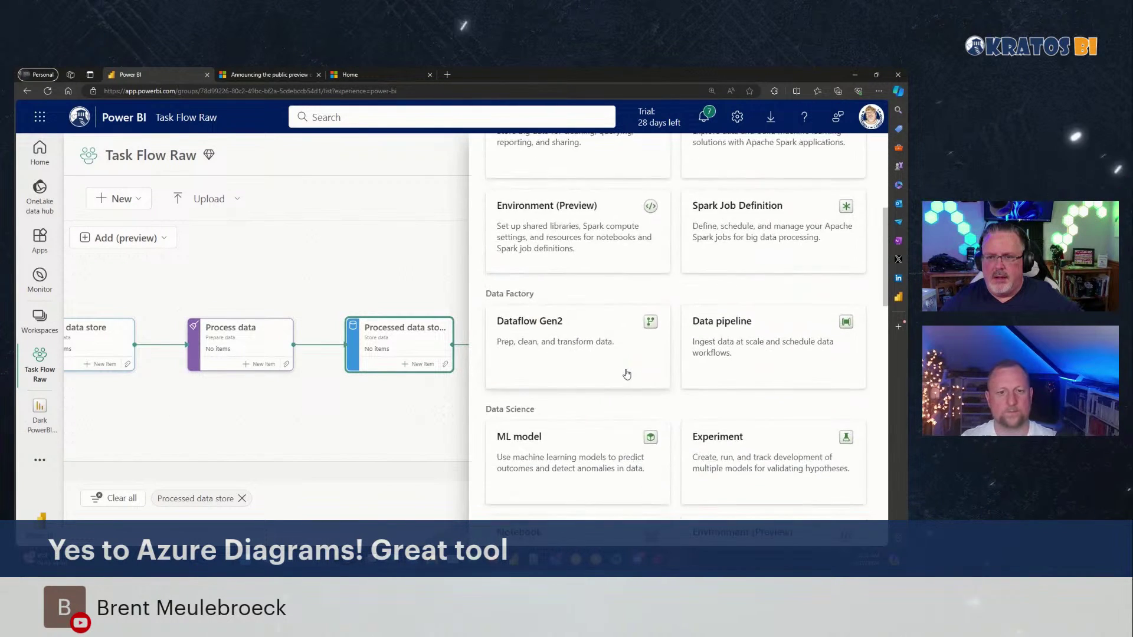
{"action": "scroll", "coordinate": [624, 375], "scroll_direction": "down", "scroll_amount": 8}
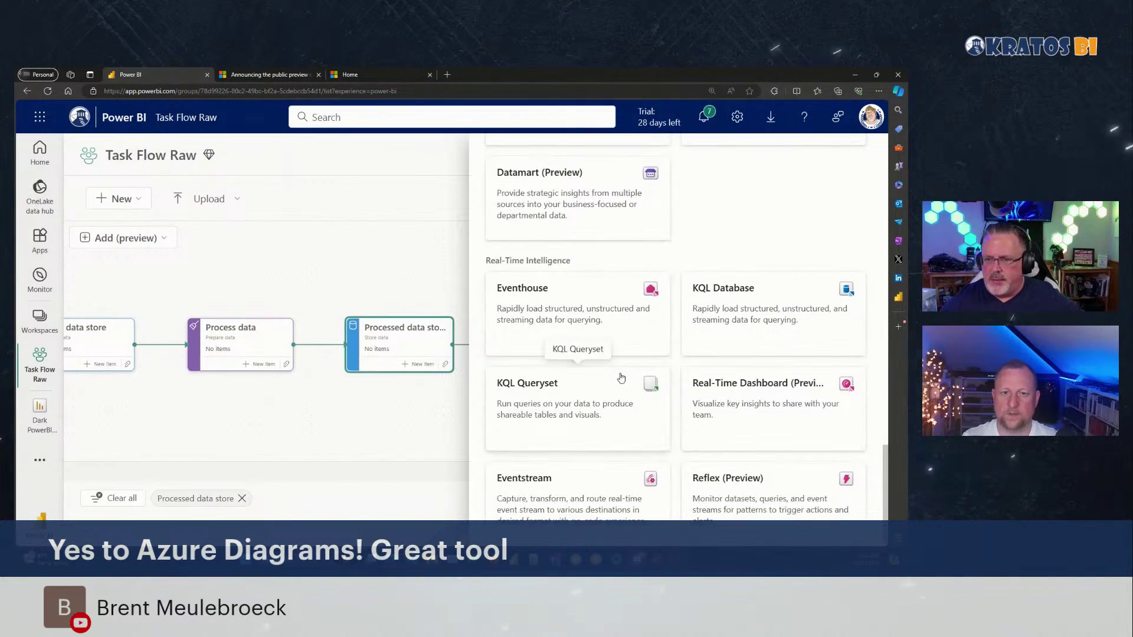
{"action": "scroll", "coordinate": [620, 378], "scroll_direction": "up", "scroll_amount": 1}
{"action": "scroll", "coordinate": [613, 382], "scroll_direction": "up", "scroll_amount": 7}
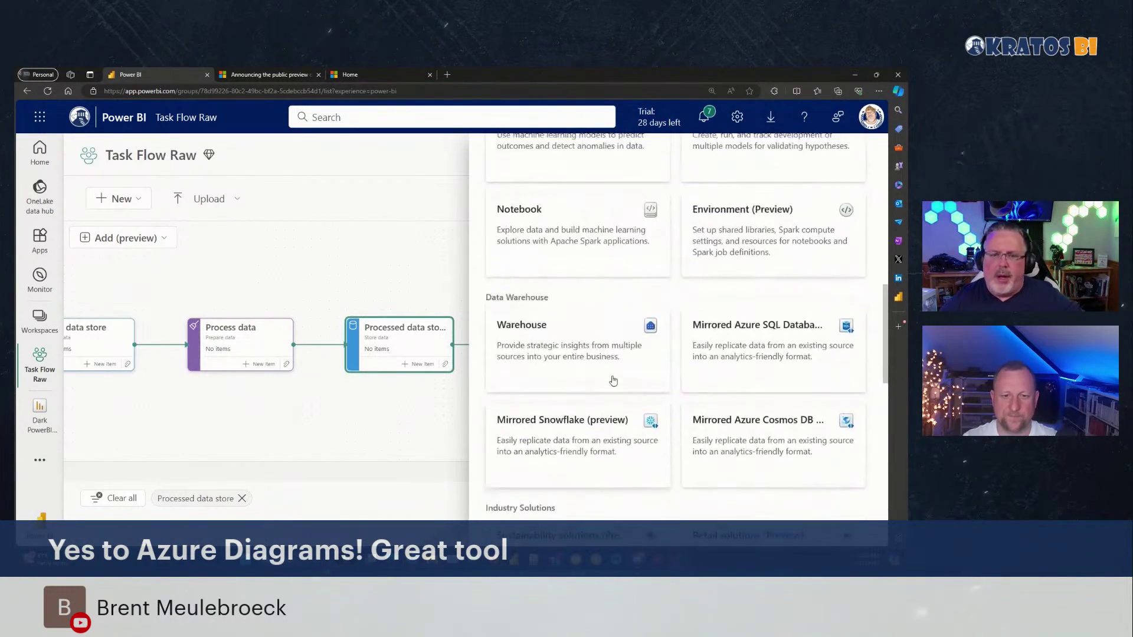
{"action": "left_click", "coordinate": [435, 281]}
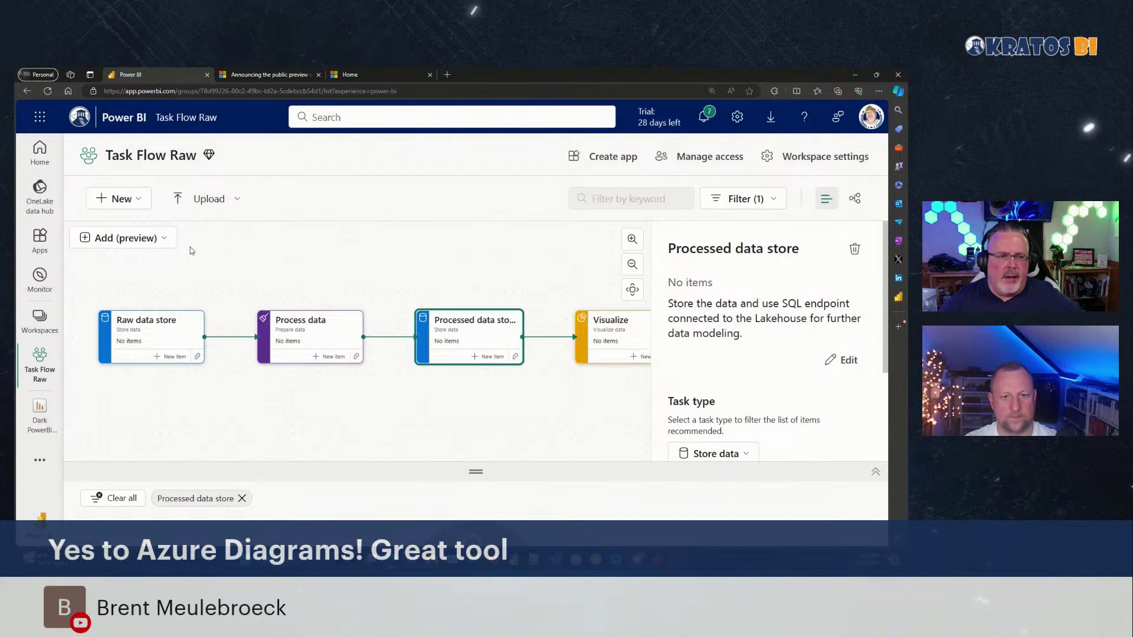
{"action": "left_click", "coordinate": [160, 240]}
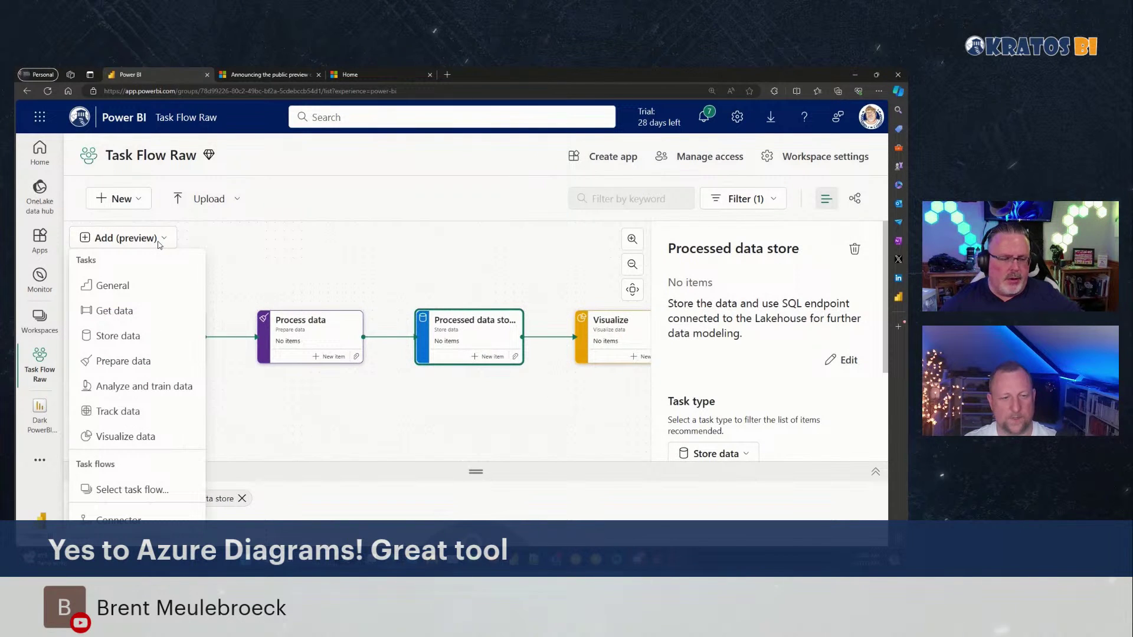
{"action": "left_click", "coordinate": [261, 259]}
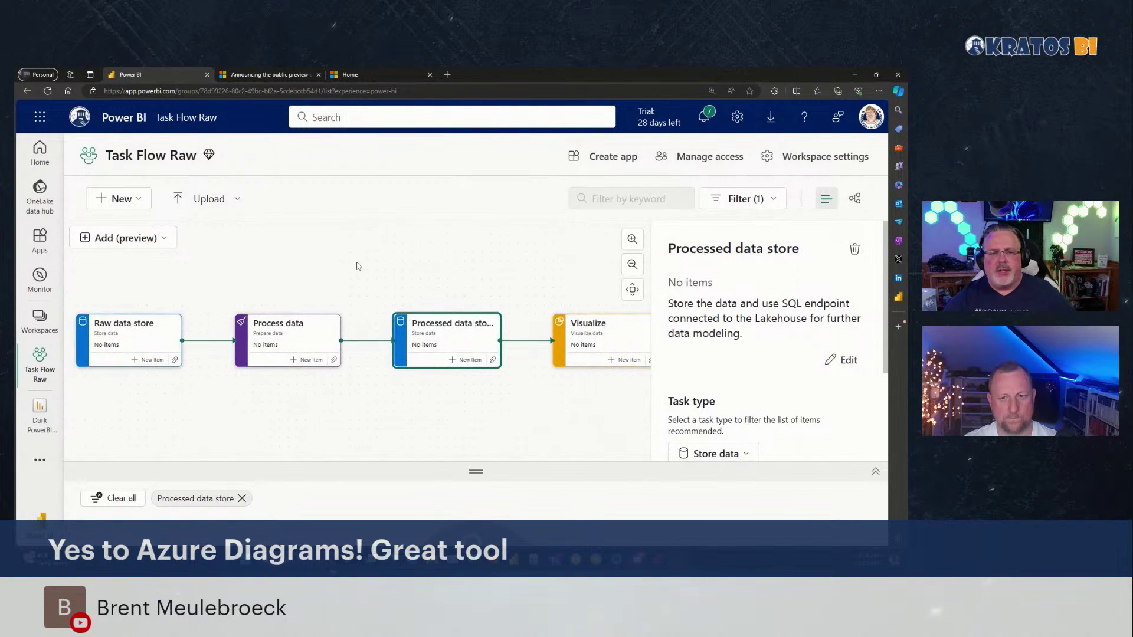
- Delete the Raw data store, Process data, Processed data store and Visualize tasks from the task flow
{"action": "left_click", "coordinate": [166, 337]}
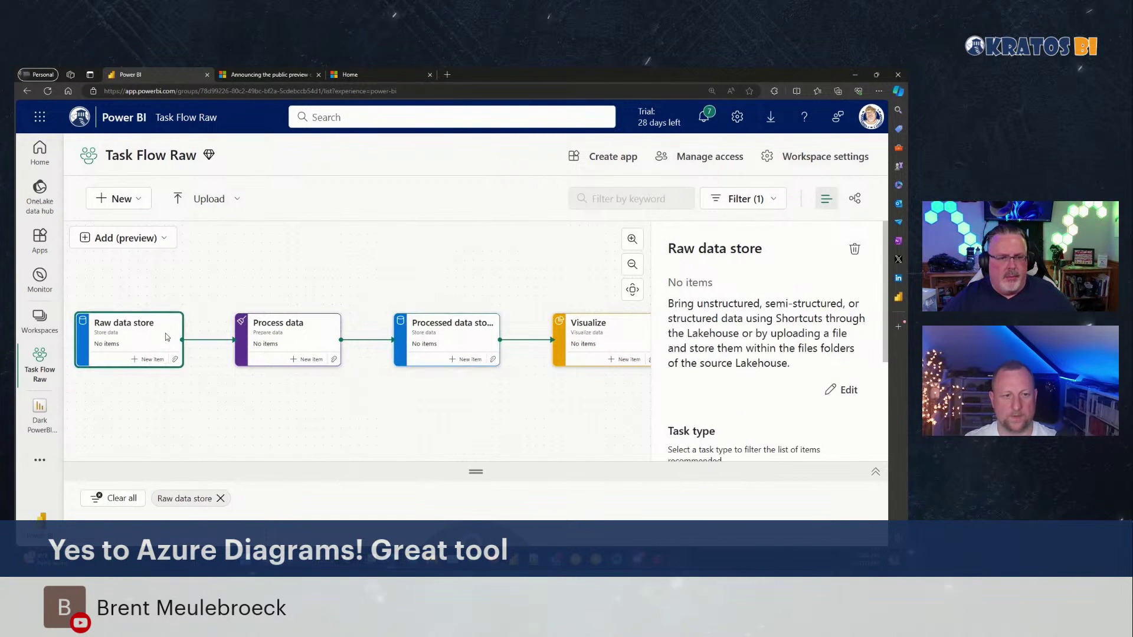
{"action": "key", "text": "Delete"}
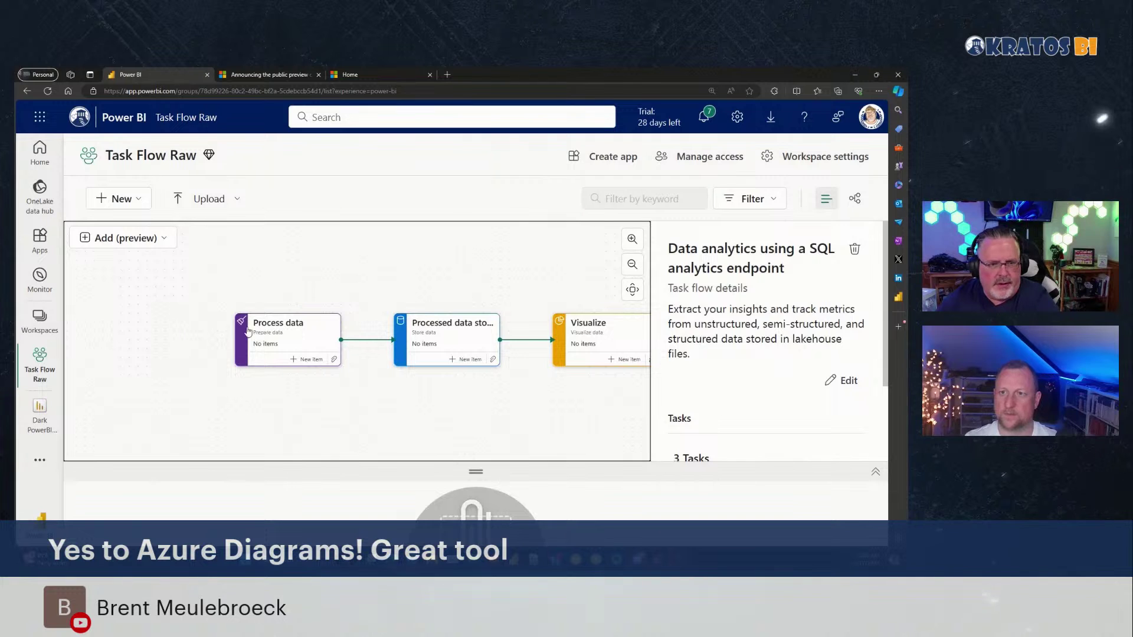
{"action": "left_click", "coordinate": [308, 335]}
{"action": "key", "text": "Delete"}
{"action": "left_click", "coordinate": [446, 337]}
{"action": "key", "text": "Delete"}
{"action": "left_click", "coordinate": [575, 334]}
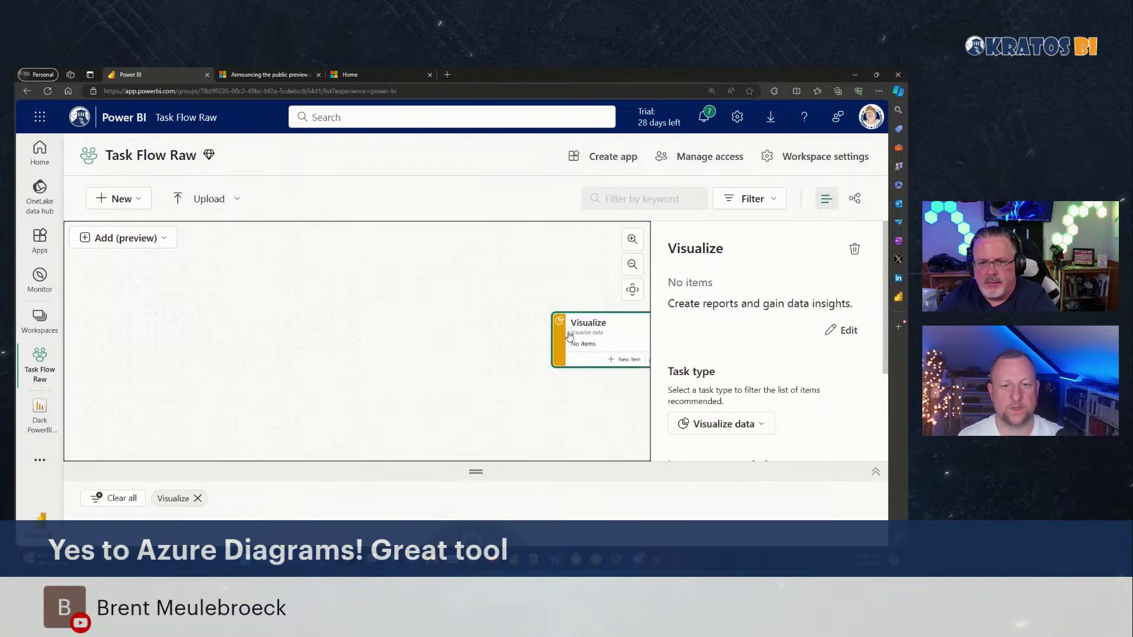
{"action": "key", "text": "Delete"}
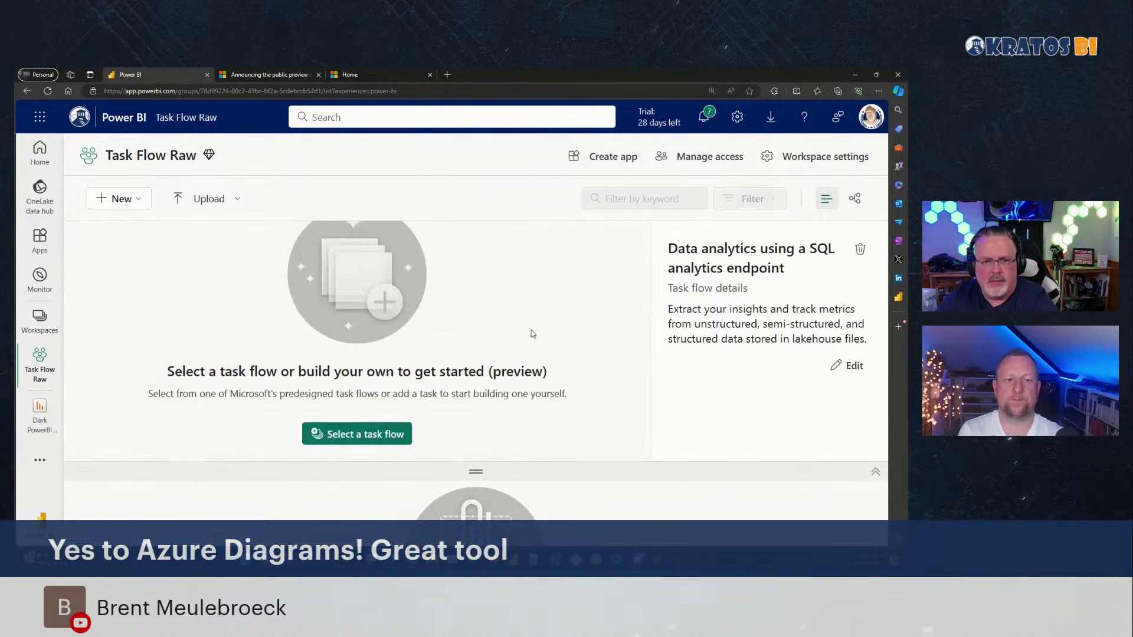
- Browse the predesigned task flows and apply Sensitive data insights to the emptied workspace canvas
{"action": "left_click", "coordinate": [388, 439]}
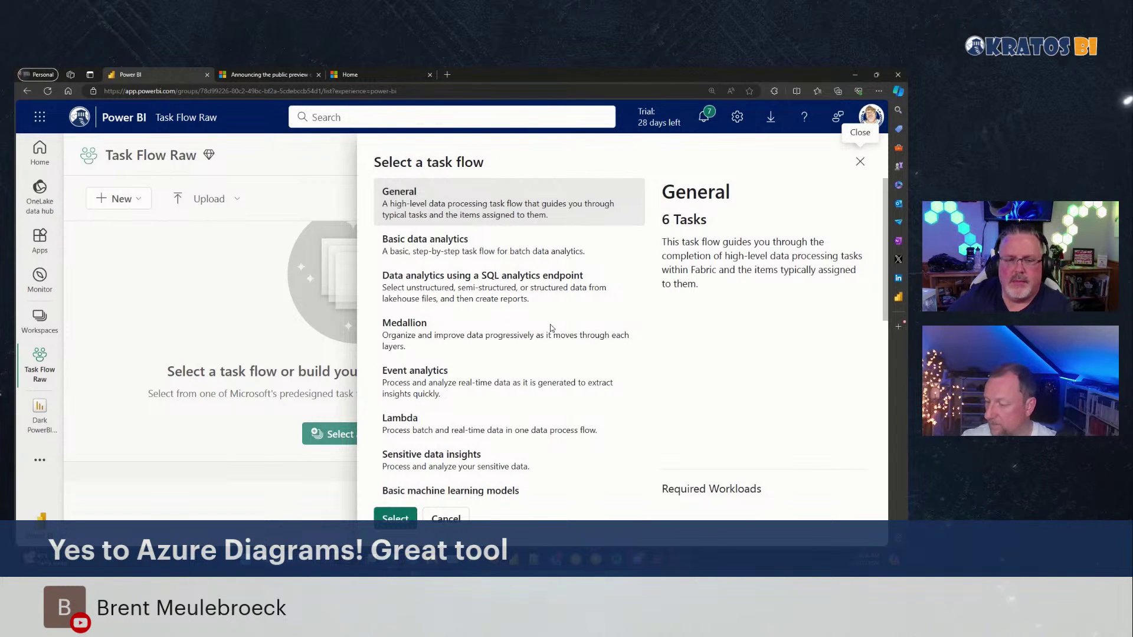
{"action": "scroll", "coordinate": [458, 375], "scroll_direction": "down", "scroll_amount": 3}
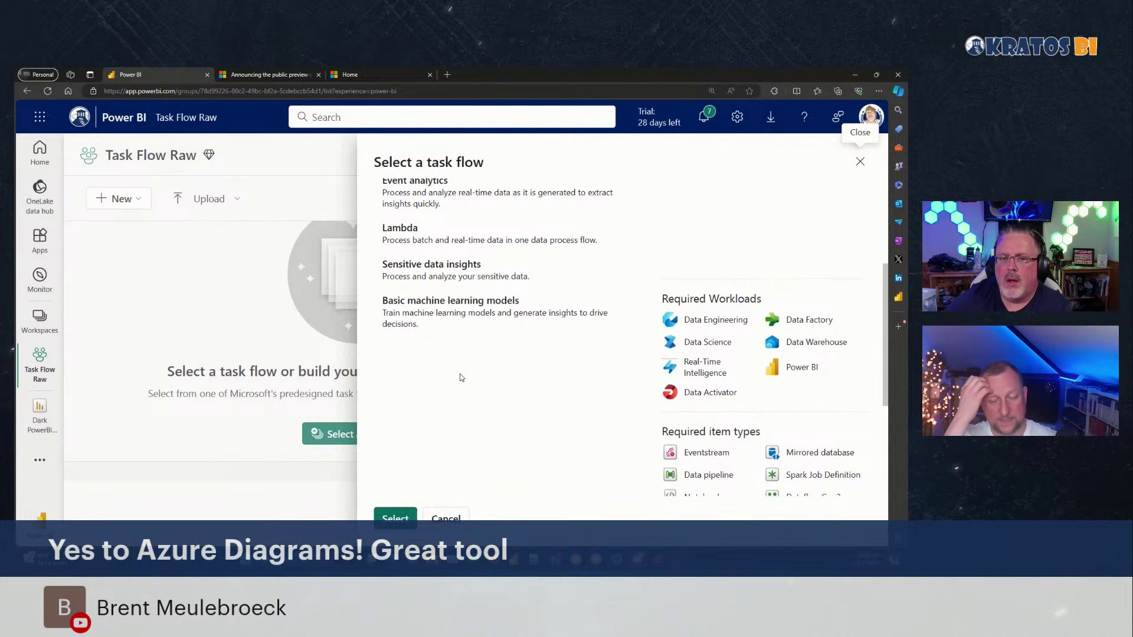
{"action": "scroll", "coordinate": [459, 376], "scroll_direction": "up", "scroll_amount": 3}
{"action": "scroll", "coordinate": [461, 377], "scroll_direction": "up", "scroll_amount": 1}
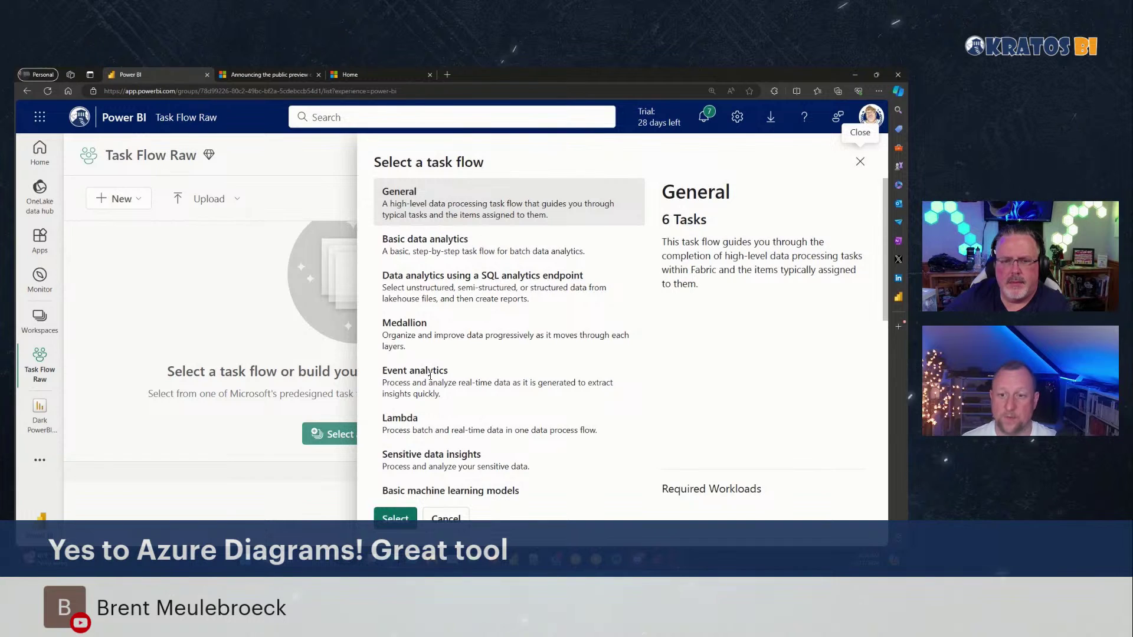
{"action": "left_click", "coordinate": [425, 457]}
{"action": "left_click", "coordinate": [394, 518]}
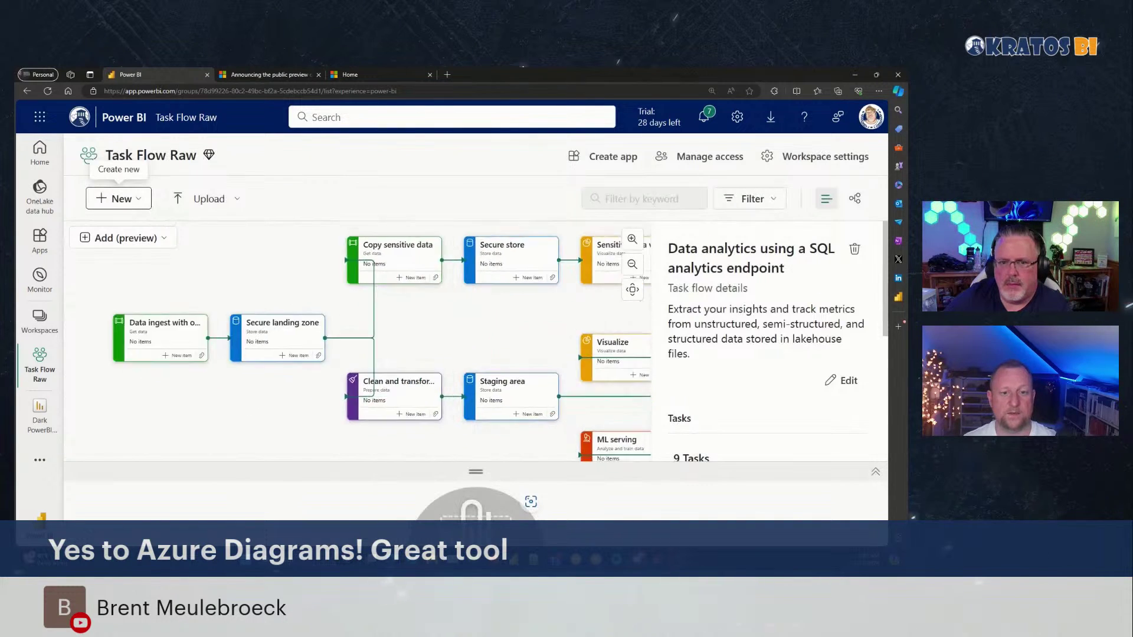
{"action": "mouse_move", "coordinate": [467, 305]}
{"action": "left_mouse_down"}
{"action": "mouse_move", "coordinate": [466, 318]}
{"action": "mouse_move", "coordinate": [460, 307]}
{"action": "left_mouse_up"}
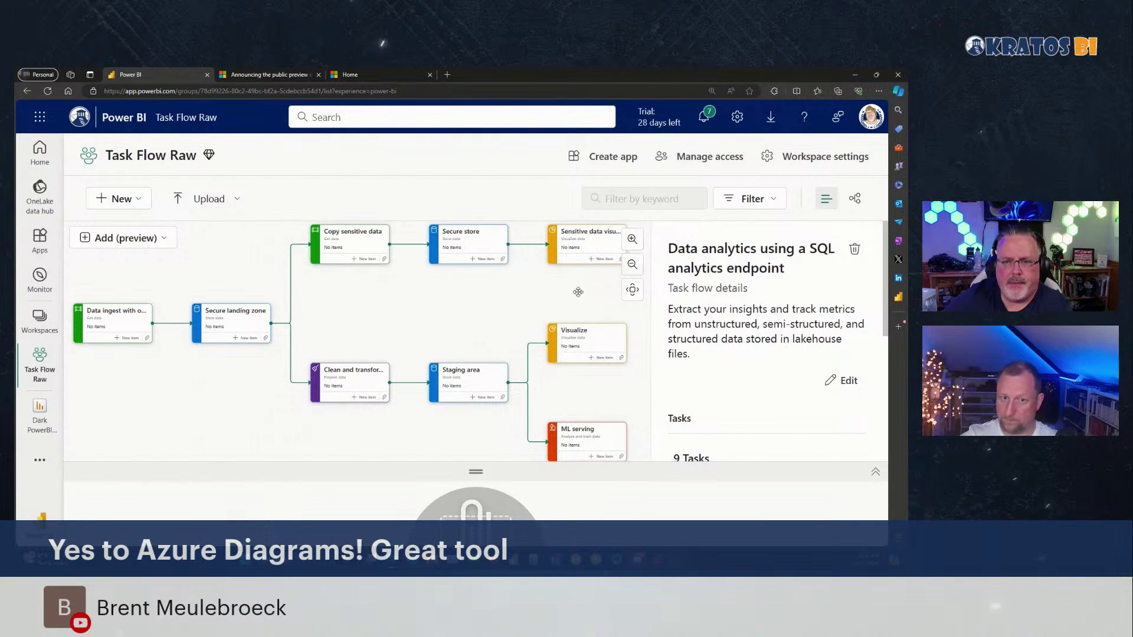
{"action": "left_click_drag", "start_coordinate": [581, 293], "coordinate": [571, 293]}
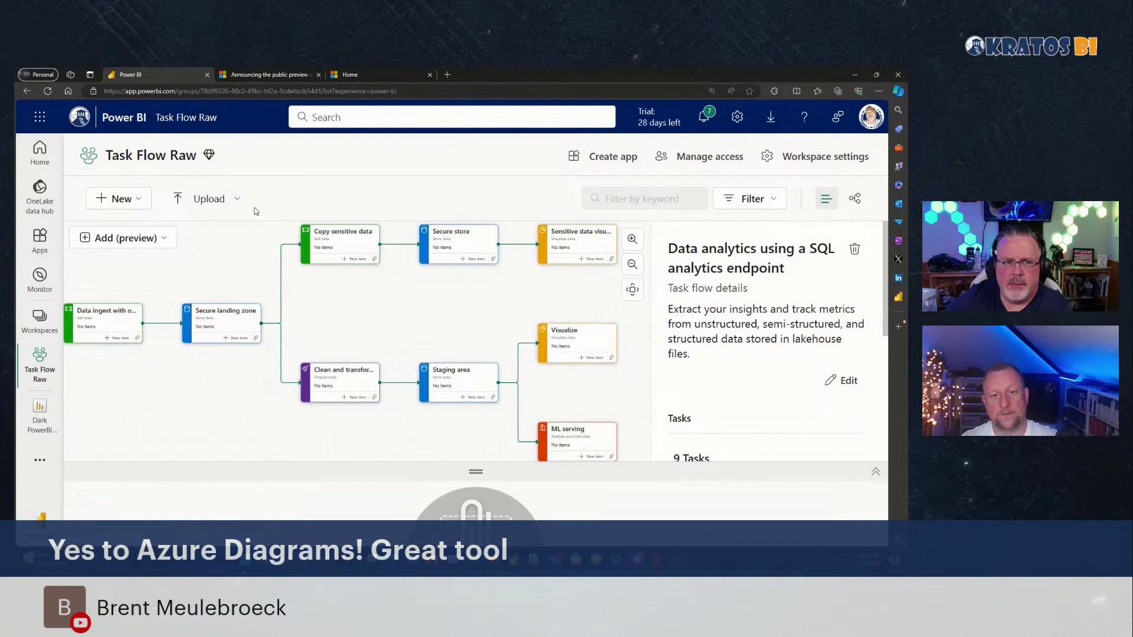
{"action": "left_click", "coordinate": [237, 200]}
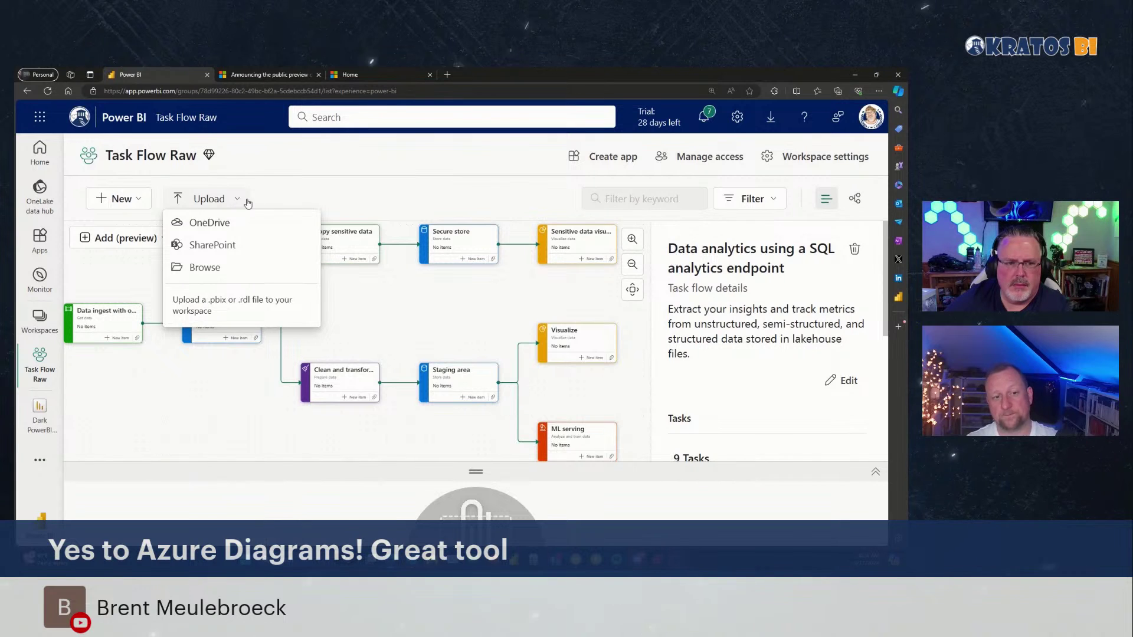
{"action": "left_click", "coordinate": [280, 195]}
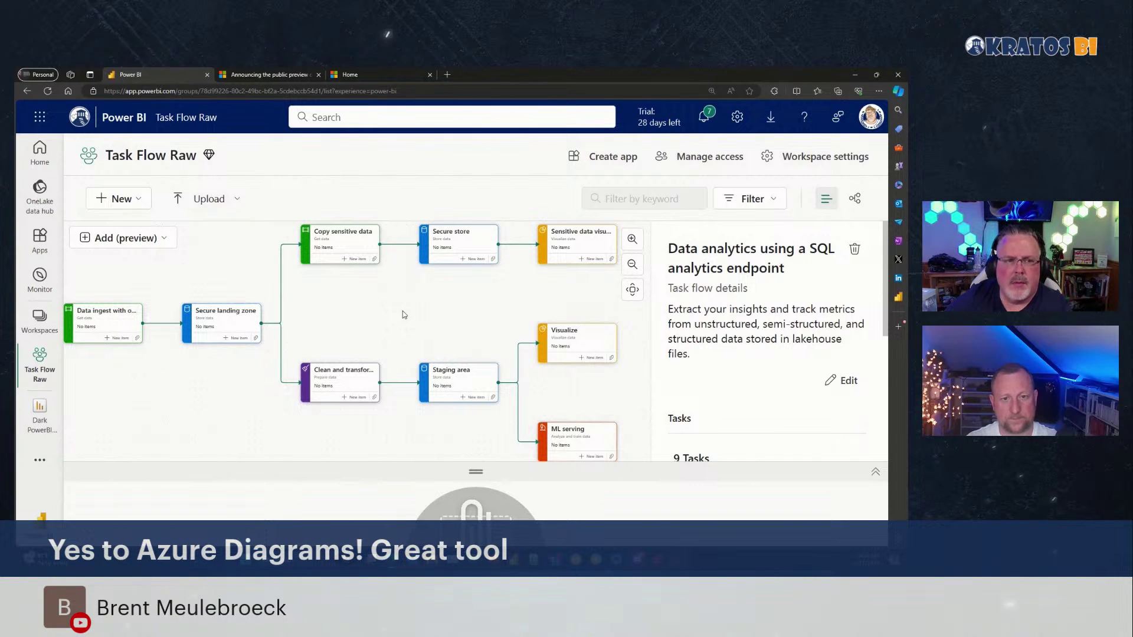
{"action": "left_click_drag", "start_coordinate": [493, 326], "coordinate": [497, 325]}
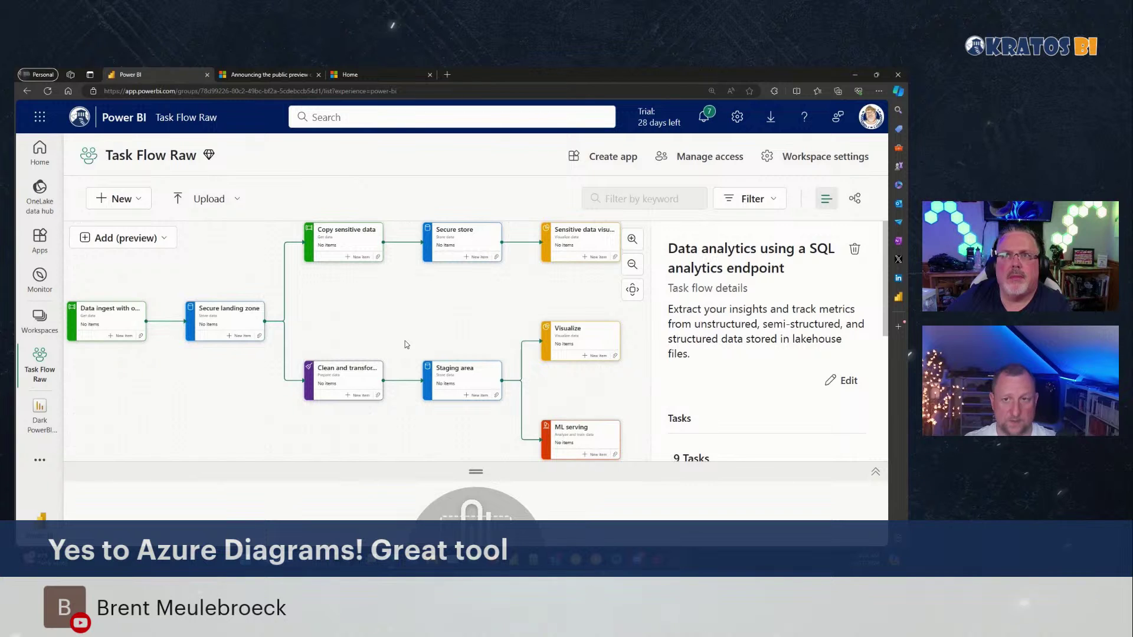
{"action": "mouse_move", "coordinate": [482, 323]}
{"action": "left_mouse_down"}
{"action": "mouse_move", "coordinate": [440, 321]}
{"action": "mouse_move", "coordinate": [484, 328]}
{"action": "left_mouse_up"}
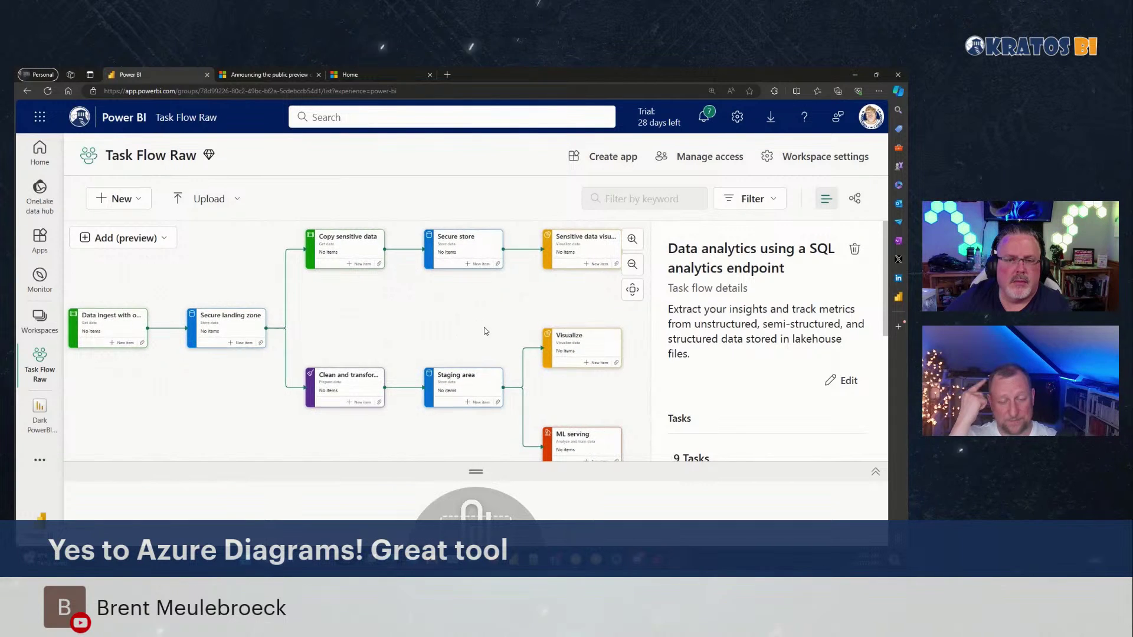